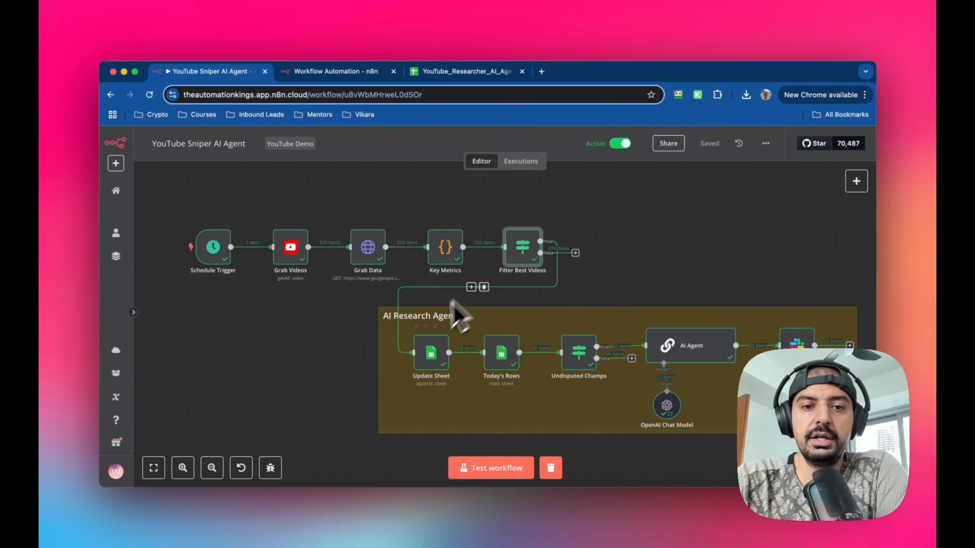
- Survey the YouTube Sniper AI Agent workflow, including its main chain of nodes and the AI Research Agent group
scroll(383, 320, down, 5)
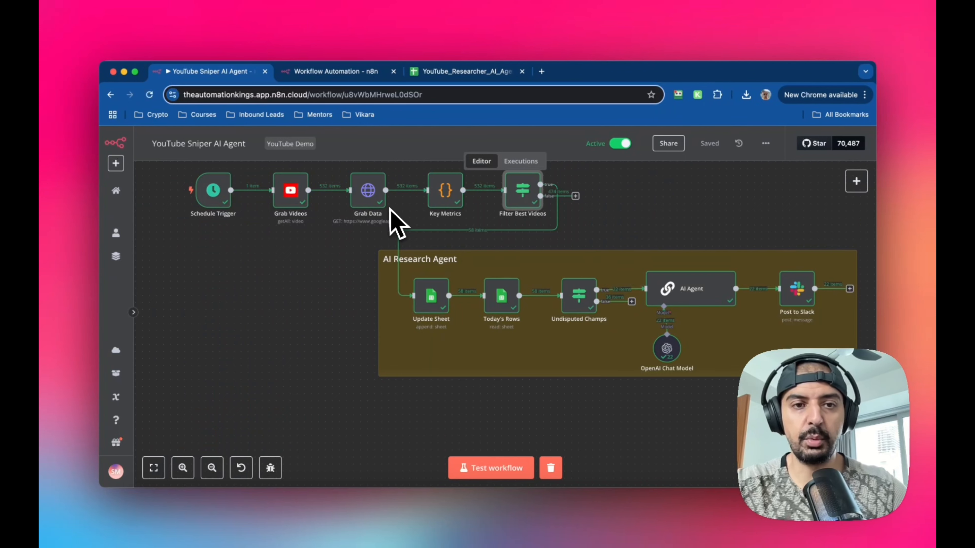
scroll(391, 218, up, 1)
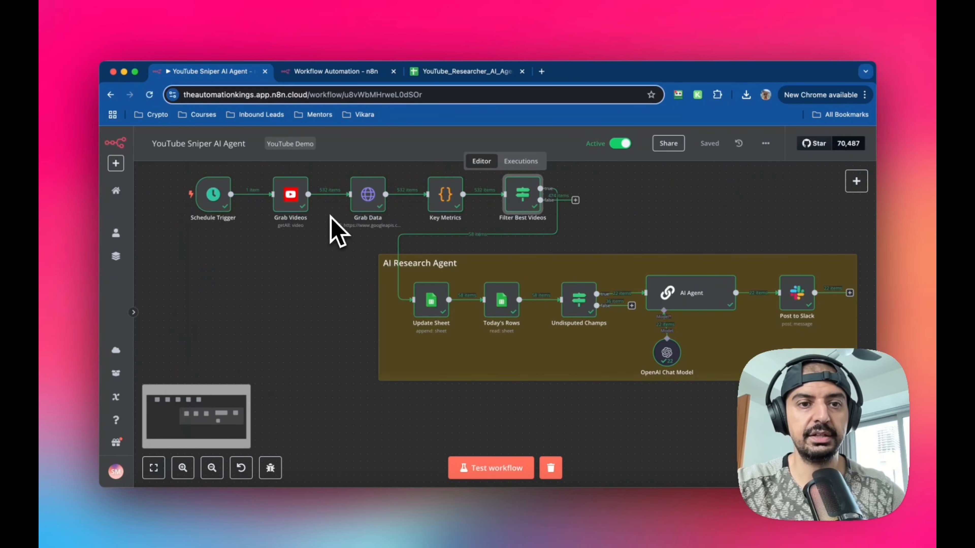
scroll(330, 217, down, 2)
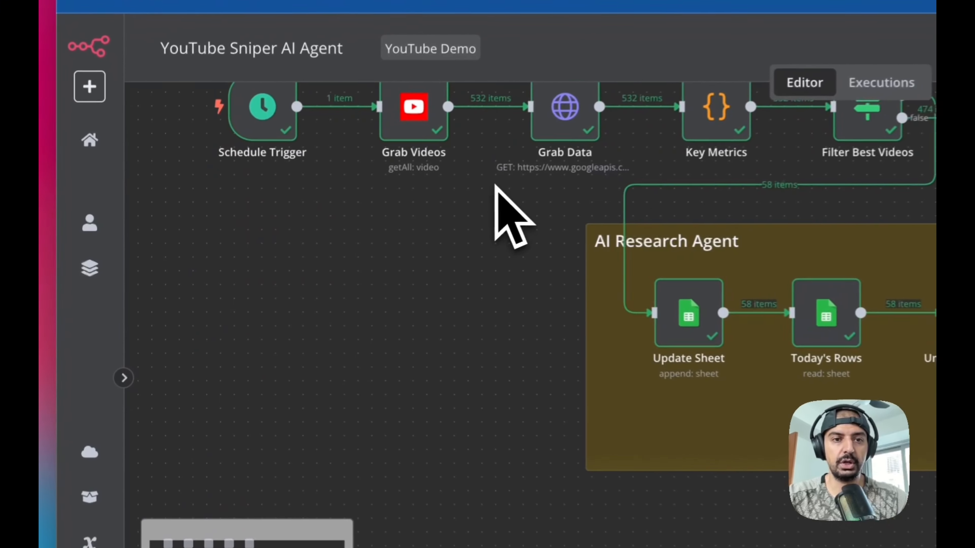
scroll(431, 199, up, 3)
scroll(428, 197, up, 3)
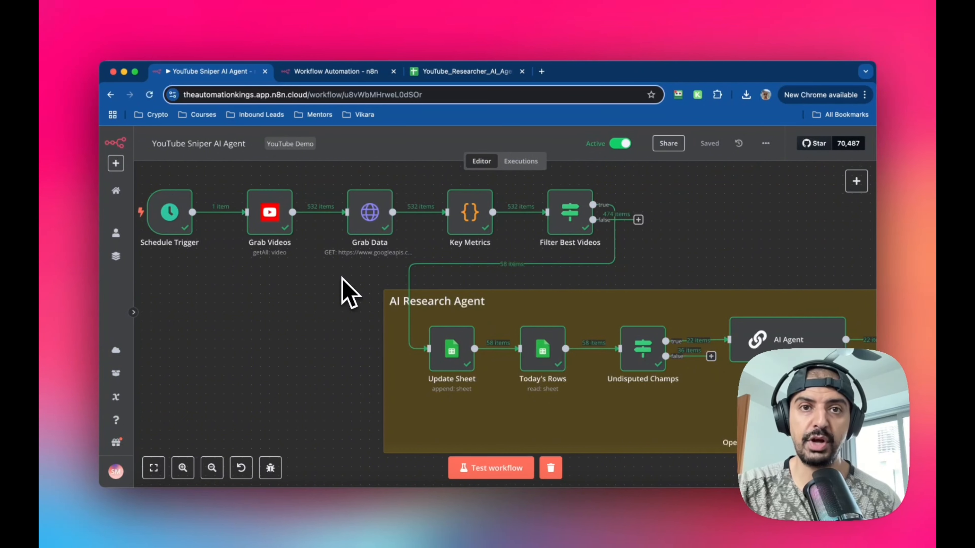
scroll(495, 330, down, 3)
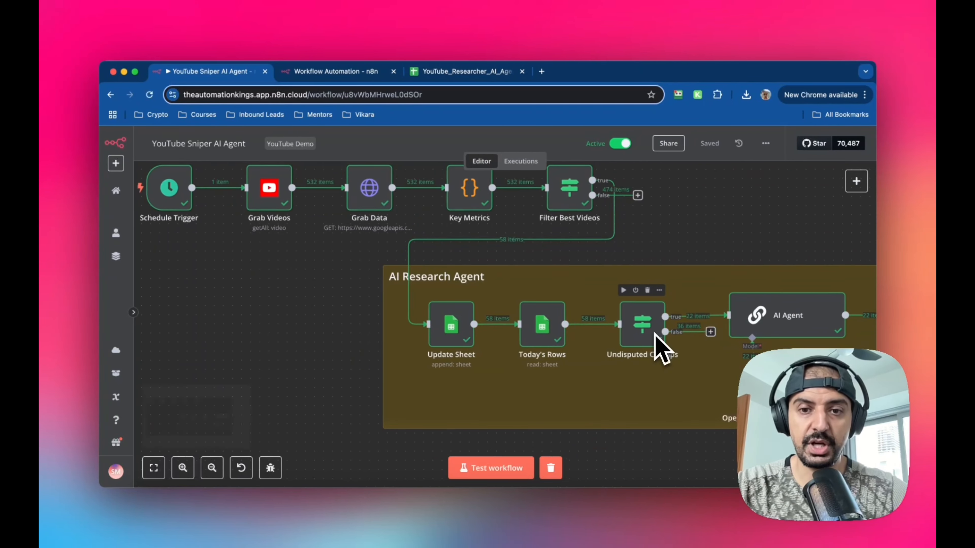
scroll(656, 335, right, 3)
scroll(660, 348, up, 2)
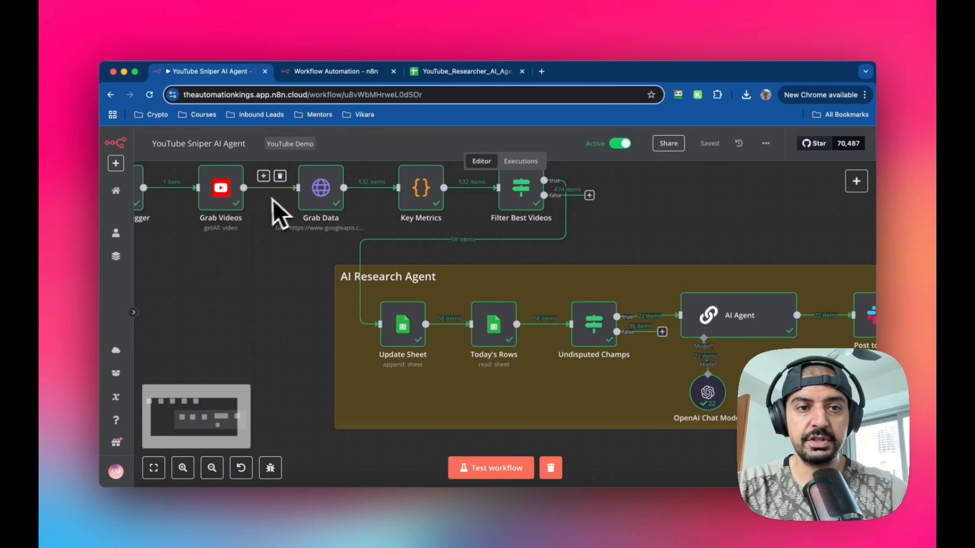
scroll(497, 334, right, 2)
scroll(498, 327, right, 5)
scroll(499, 326, down, 2)
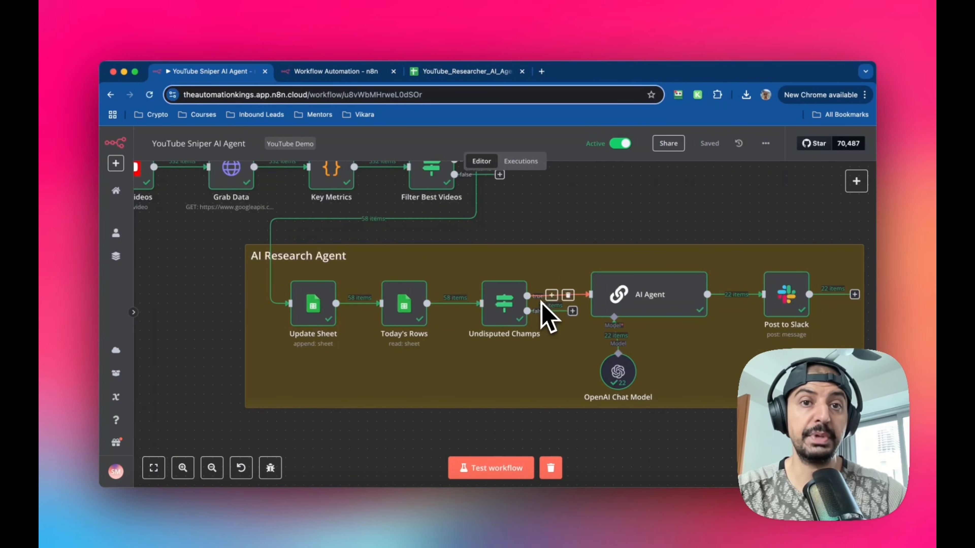
scroll(543, 313, right, 5)
scroll(542, 313, down, 2)
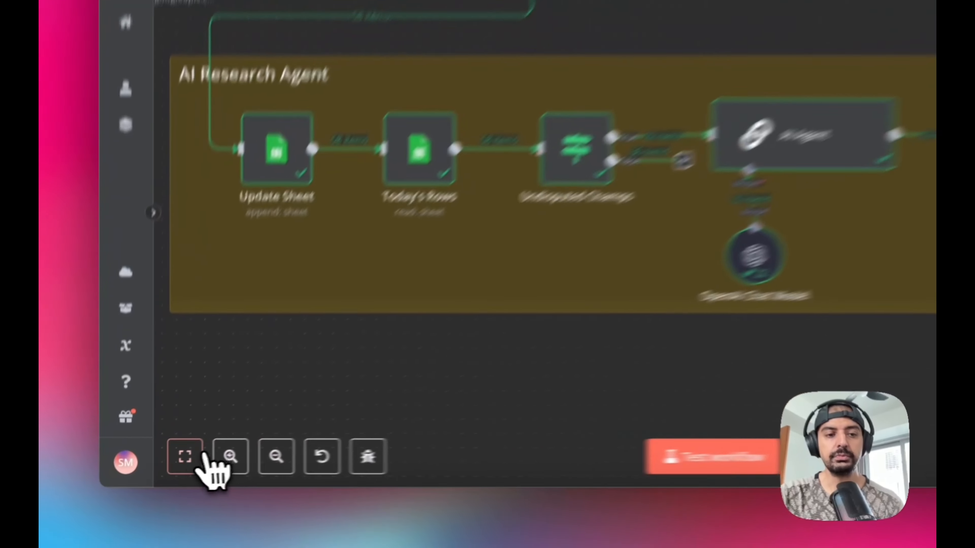
click(155, 468)
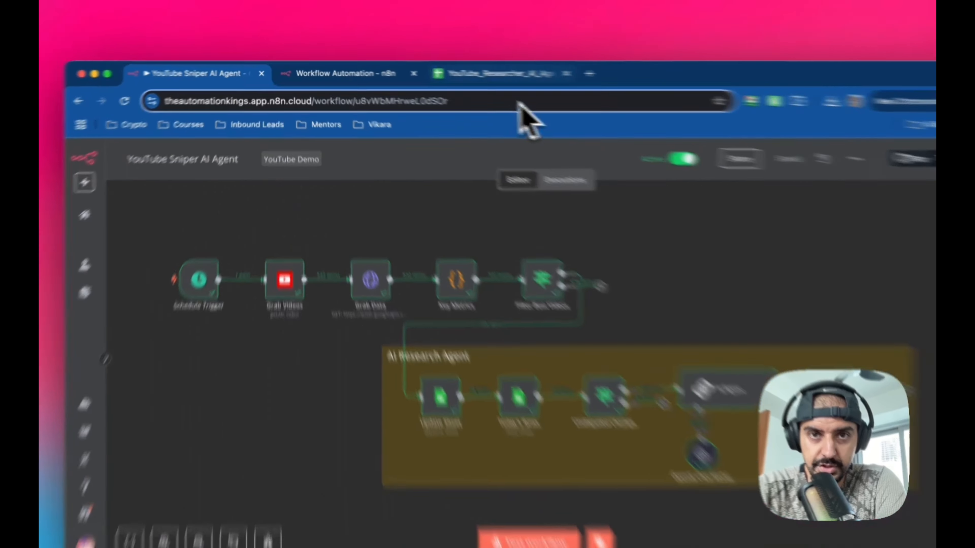
- Examine the YouTube_Researcher_AI_Agent spreadsheet's video rows and metric columns
click(466, 72)
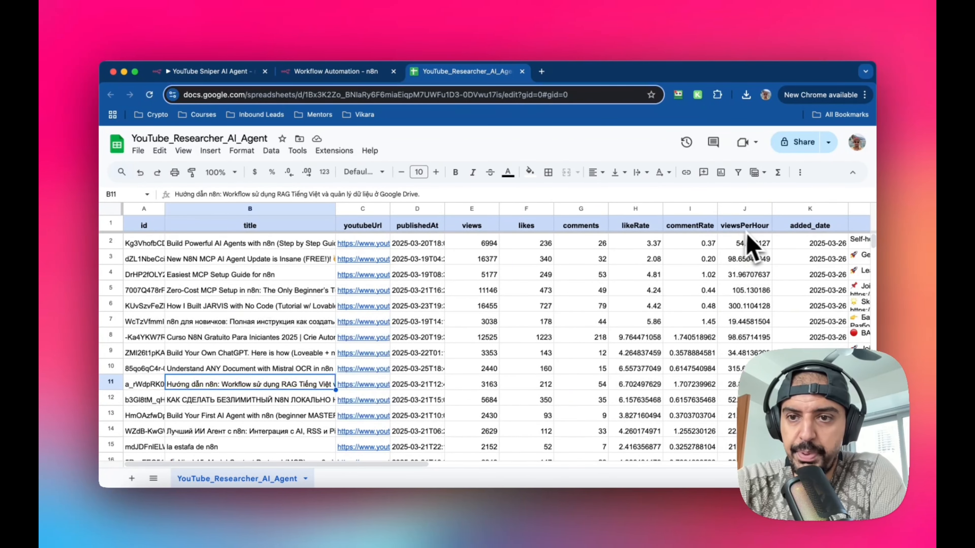
drag(253, 465, 312, 465)
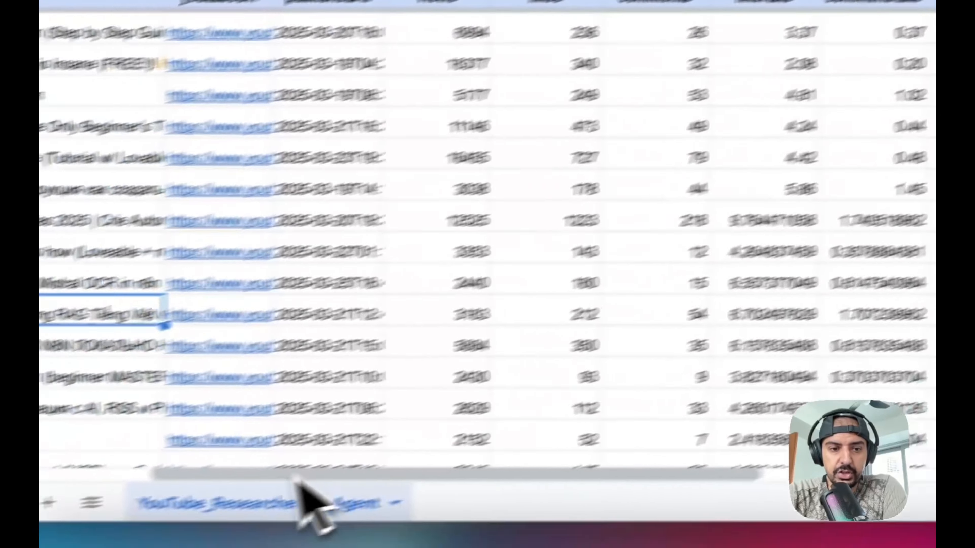
drag(295, 476, 161, 400)
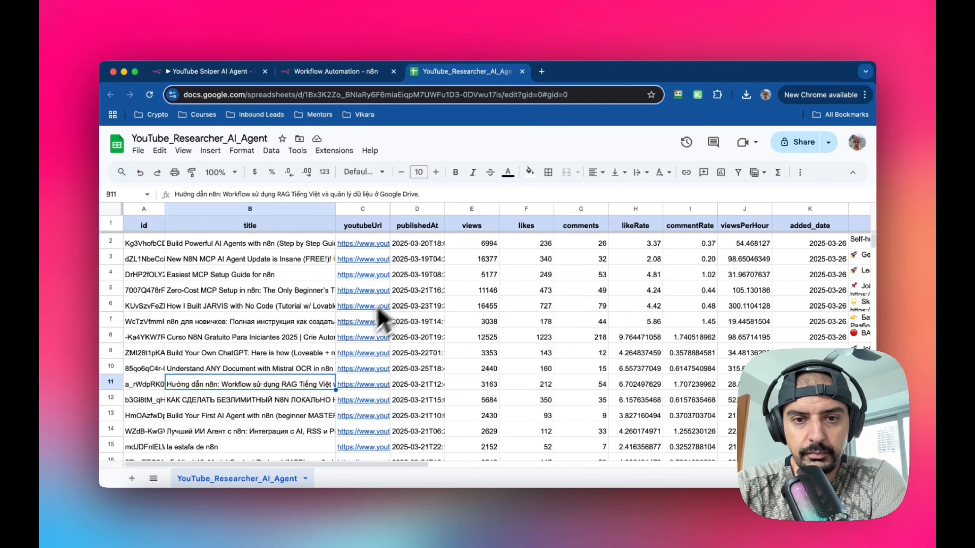
mouse_move(365, 337)
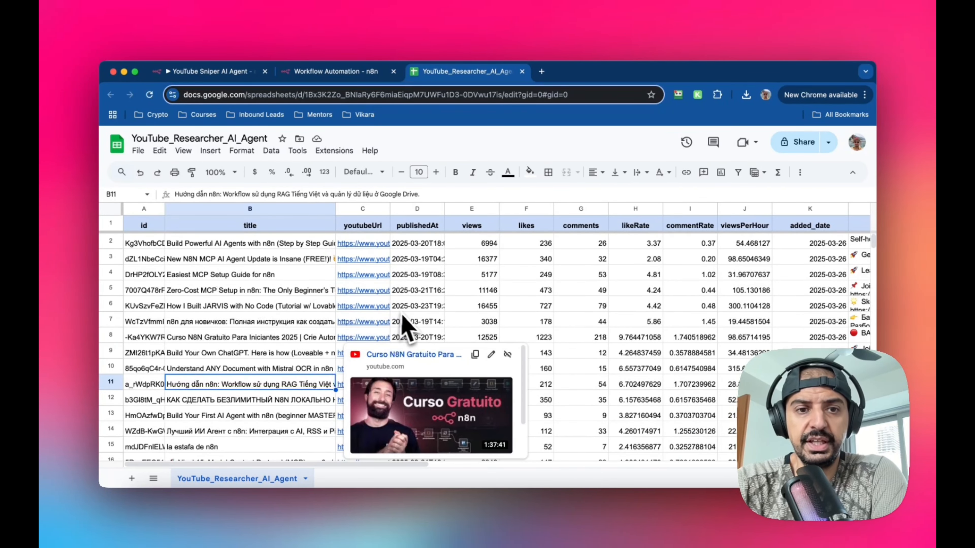
mouse_move(340, 262)
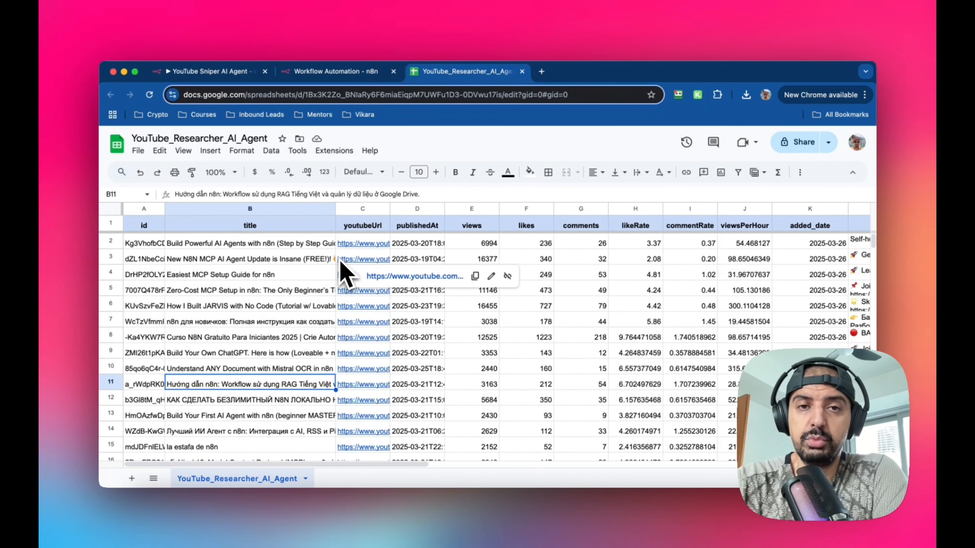
scroll(649, 296, down, 3)
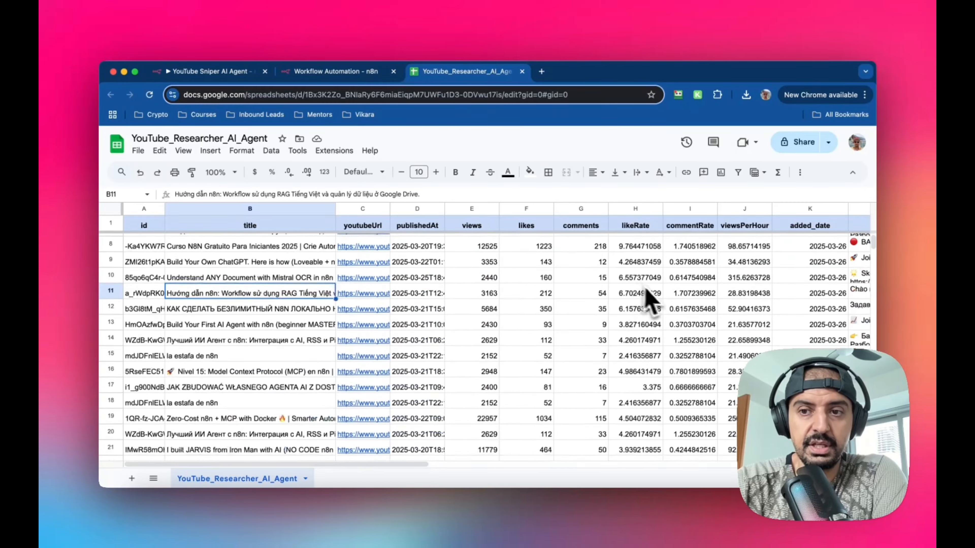
scroll(652, 300, down, 15)
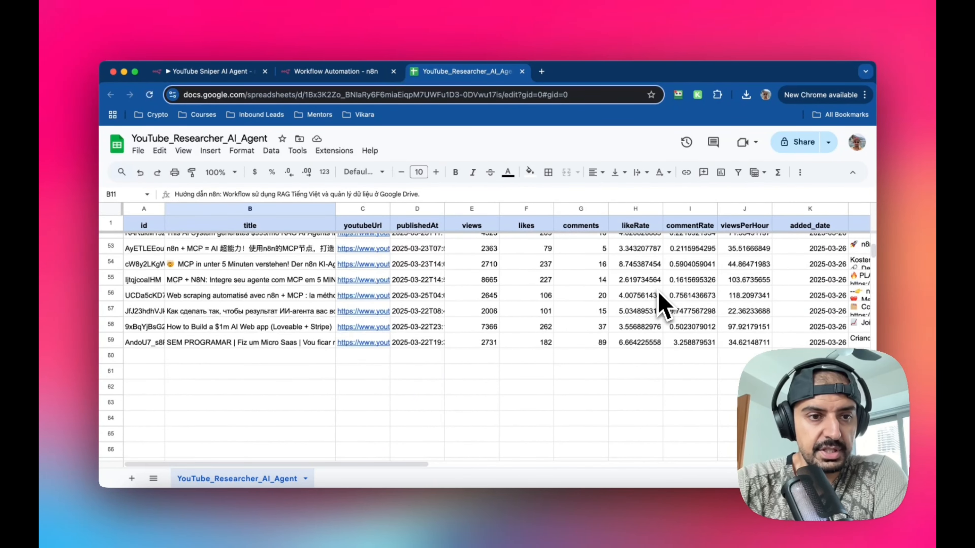
scroll(322, 343, up, 15)
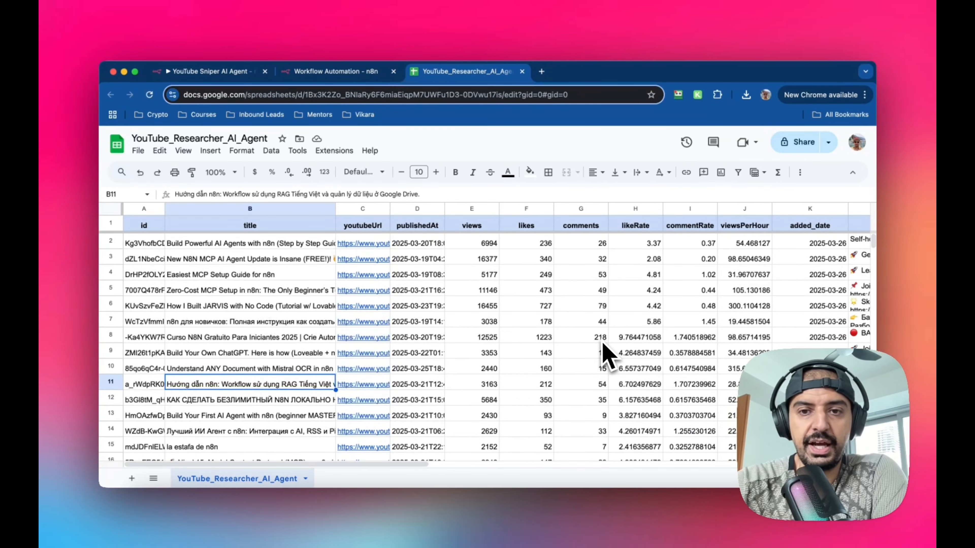
- Add a Schedule Trigger as the first step of the new blank workflow
click(238, 341)
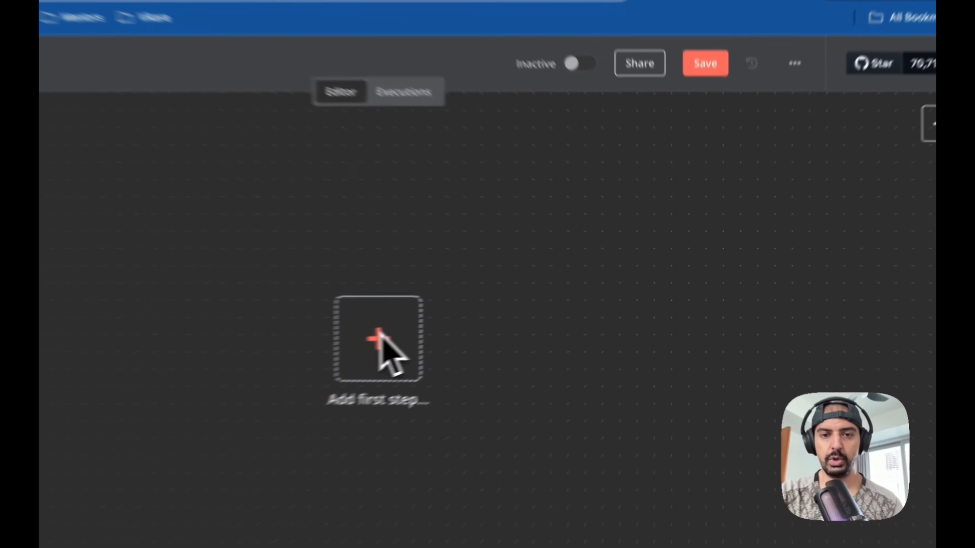
click(502, 309)
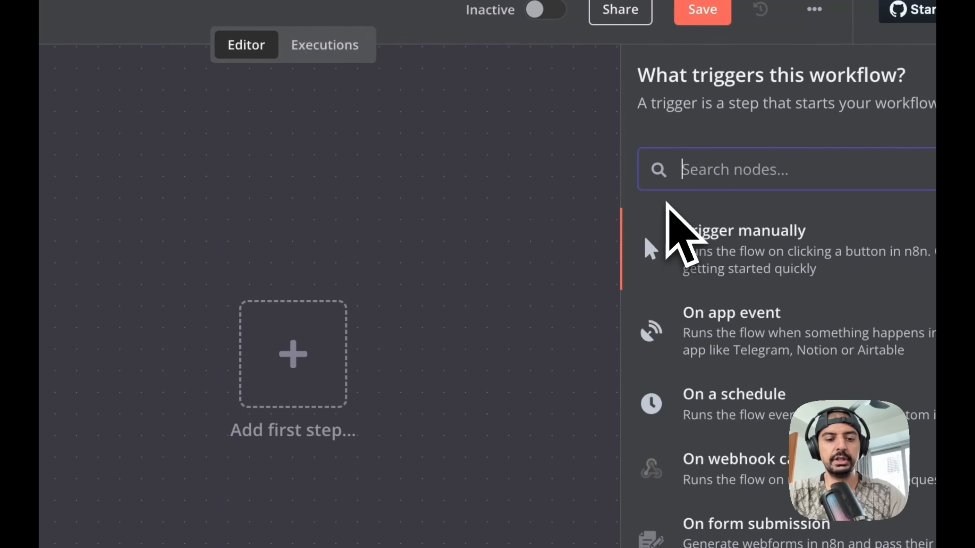
text(sche)
click(676, 231)
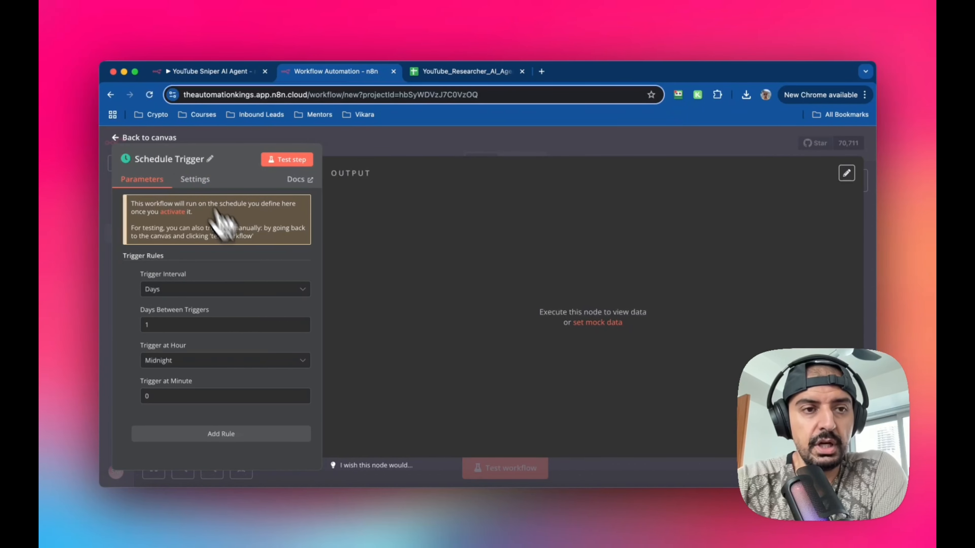
click(128, 138)
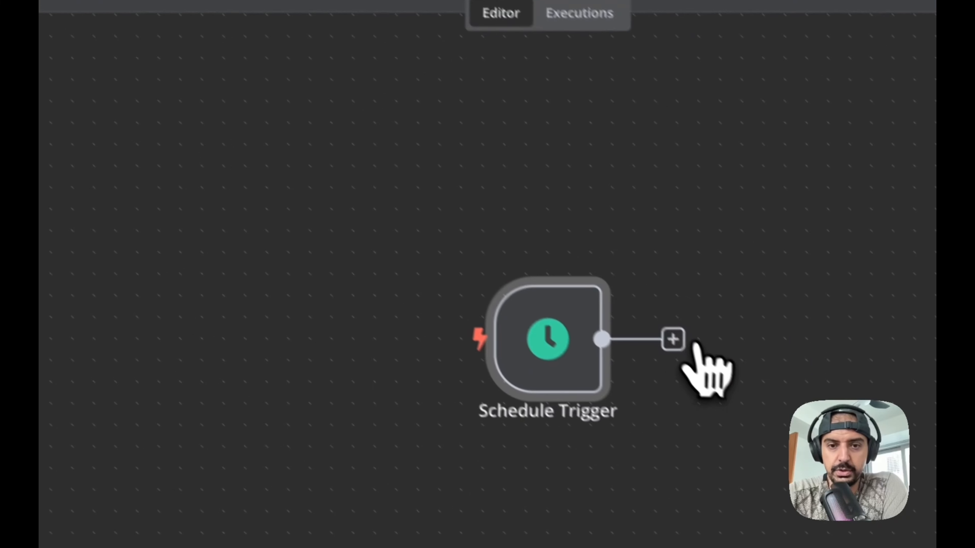
- Add a YouTube node after the Schedule Trigger using the Get many videos action
drag(713, 472, 495, 432)
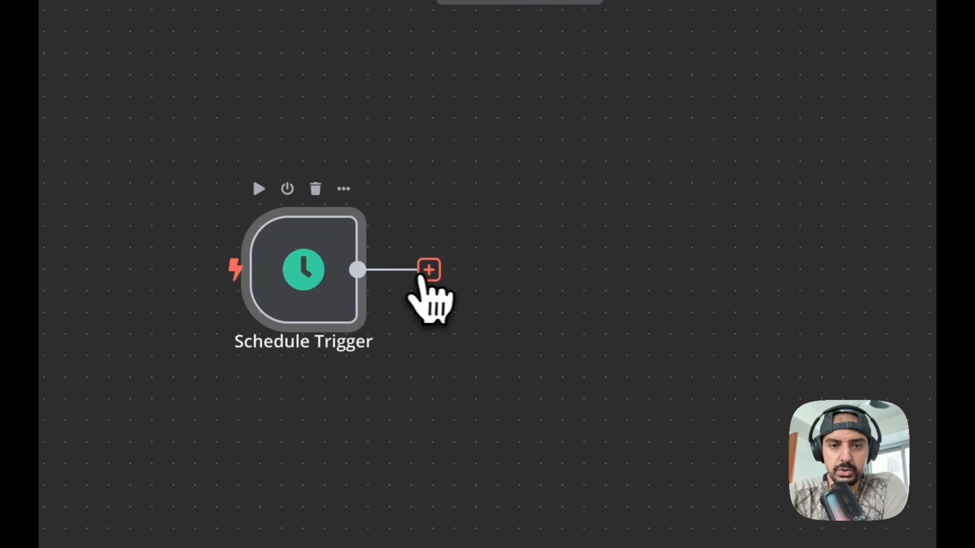
click(429, 270)
text(youtube)
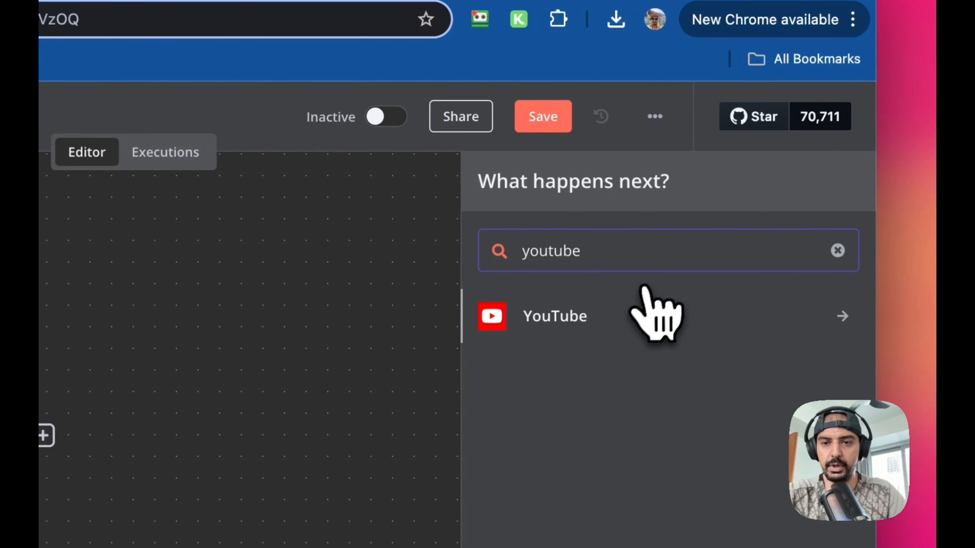
click(649, 313)
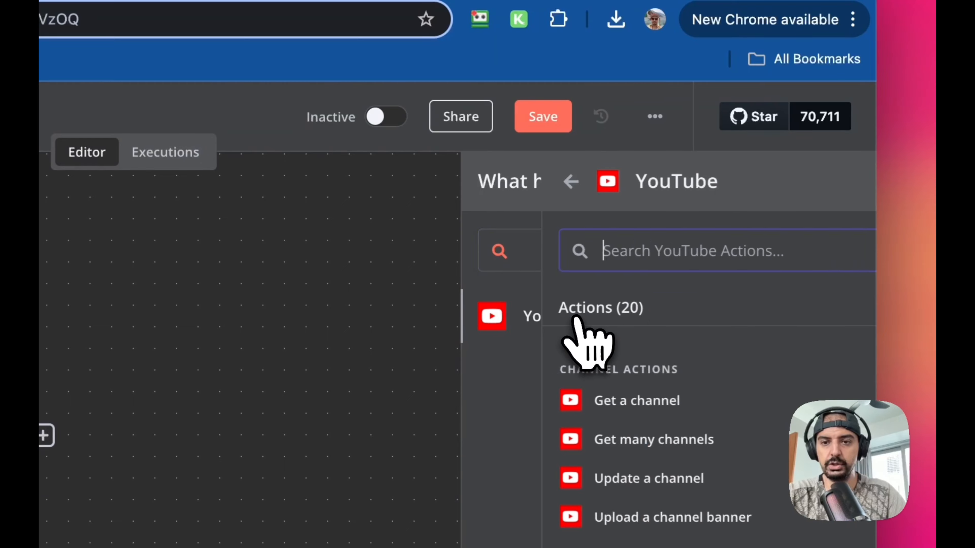
scroll(643, 326, down, 10)
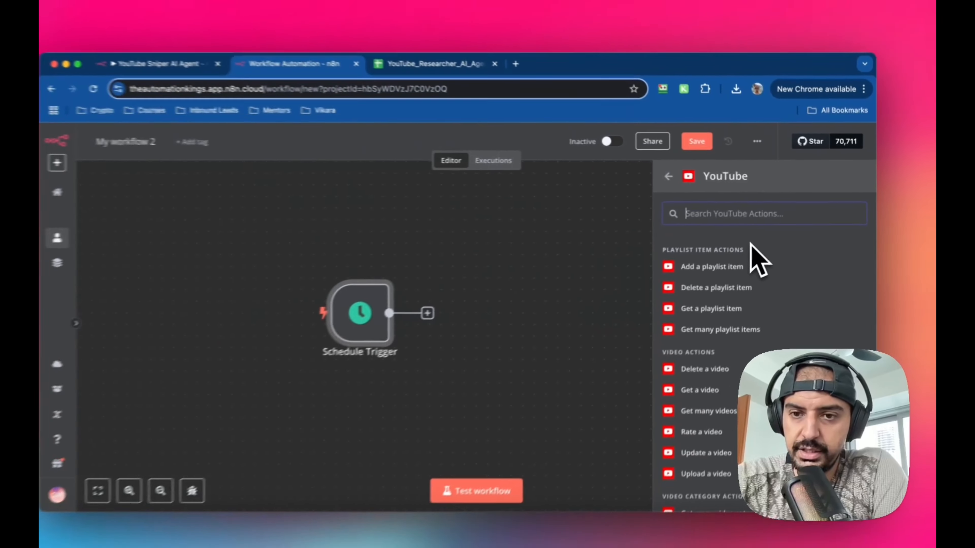
scroll(751, 245, down, 5)
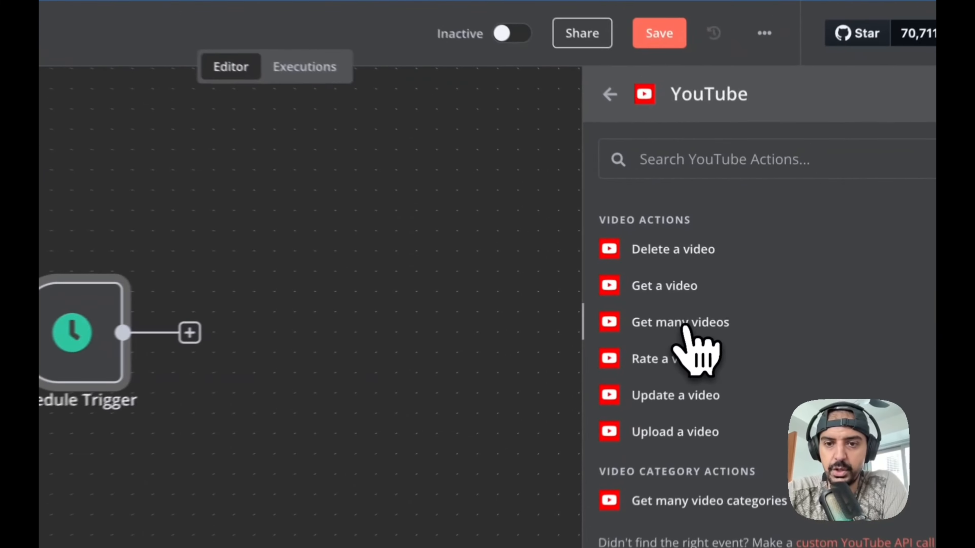
click(726, 297)
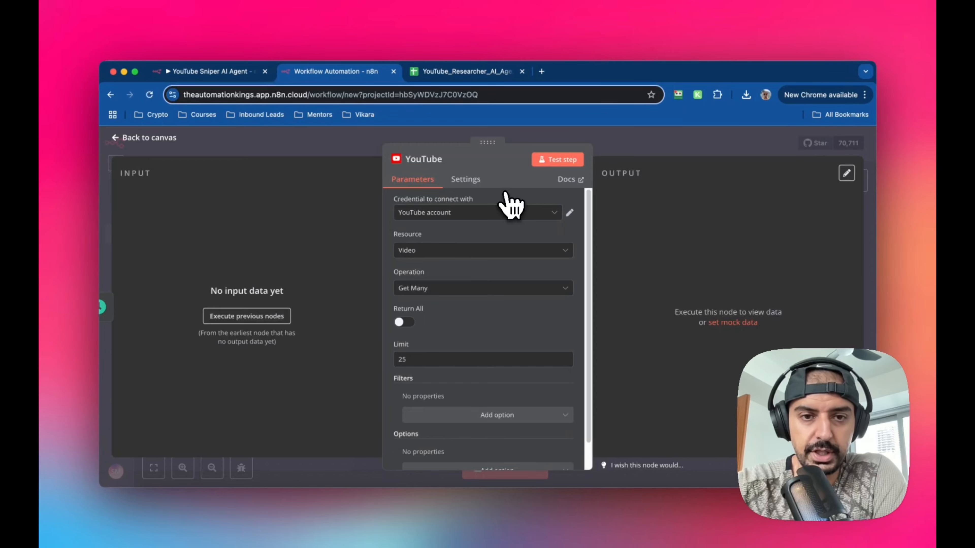
- Inspect the Grab Videos node's parameters and its Published After expression in the original workflow
click(255, 73)
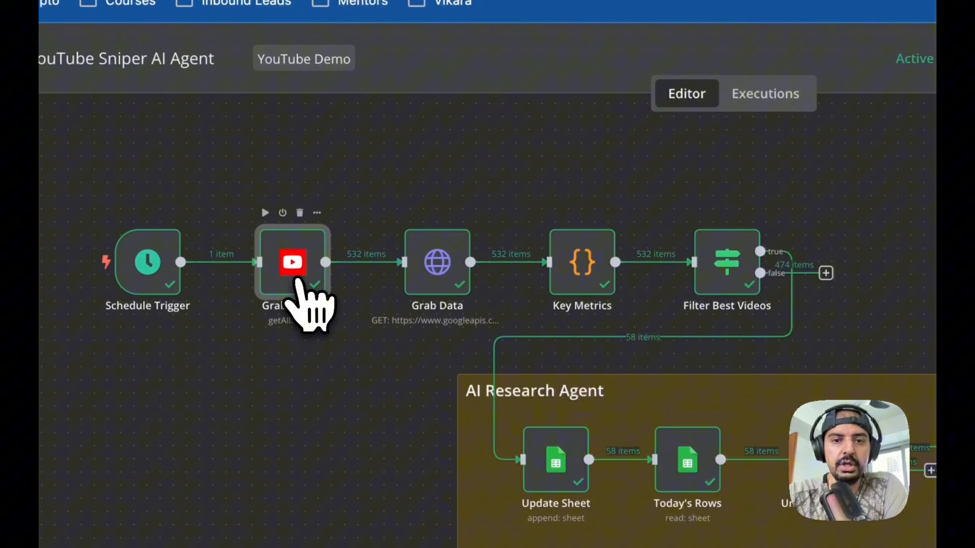
double_click(418, 427)
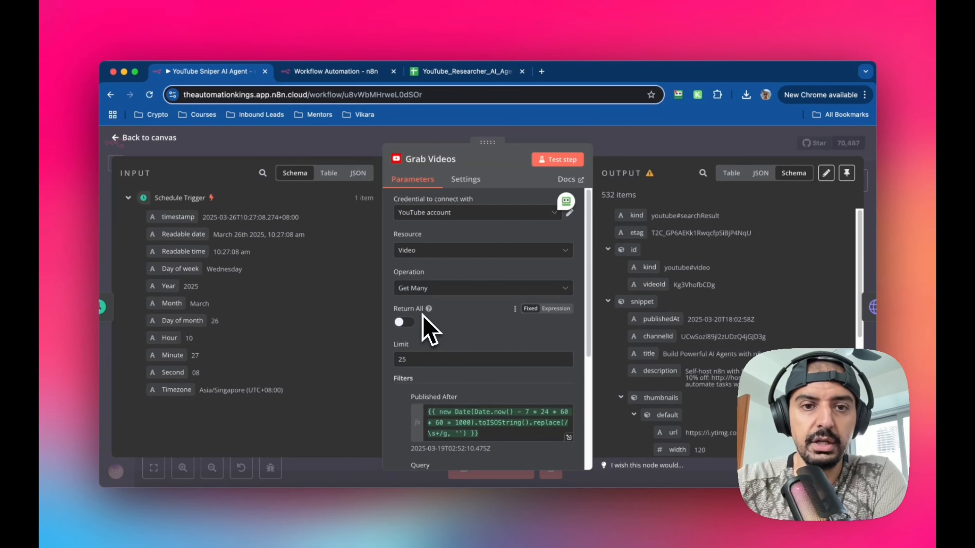
scroll(468, 284, down, 2)
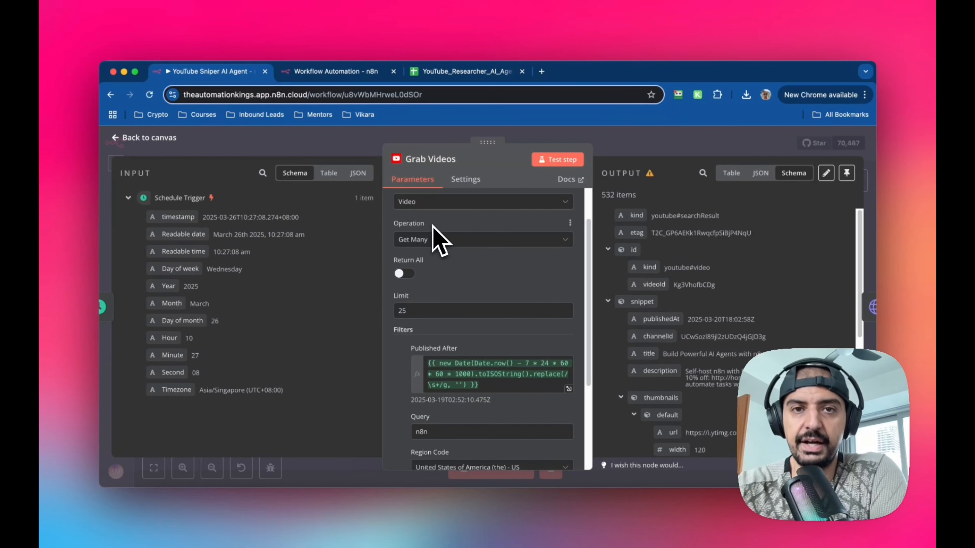
scroll(435, 232, down, 1)
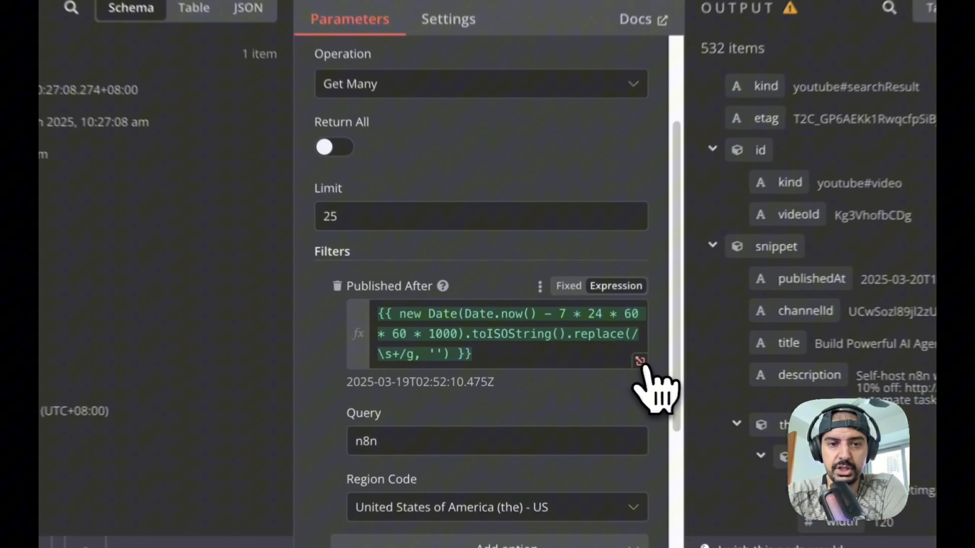
click(640, 362)
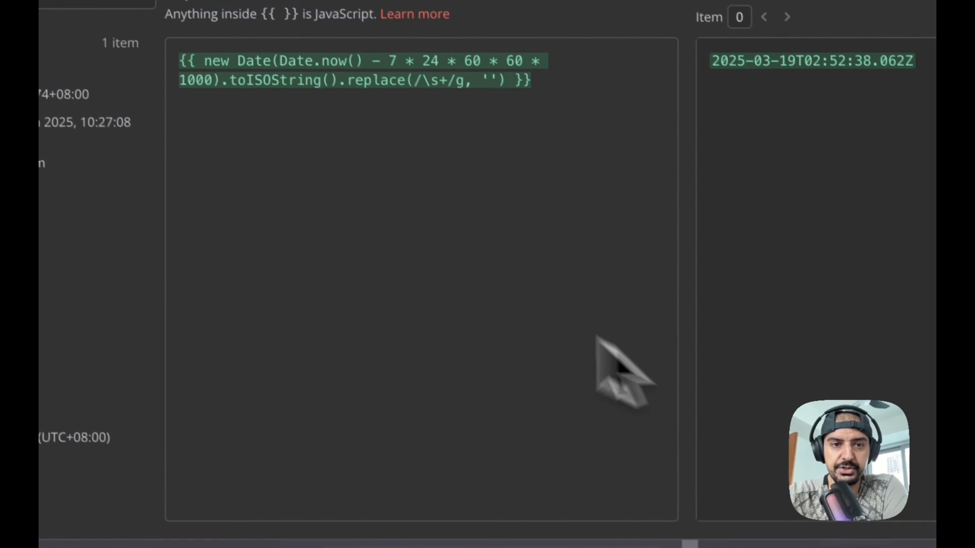
drag(302, 237, 633, 241)
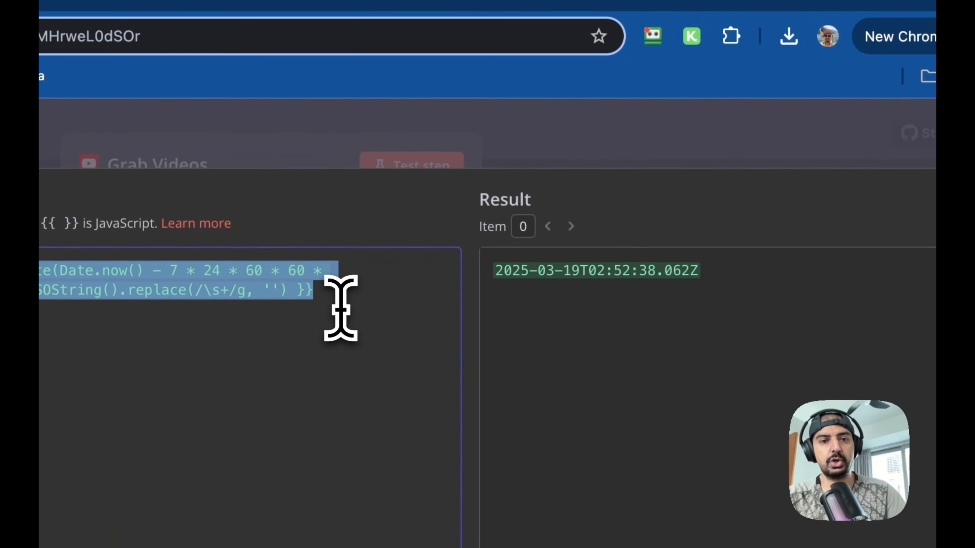
click(820, 258)
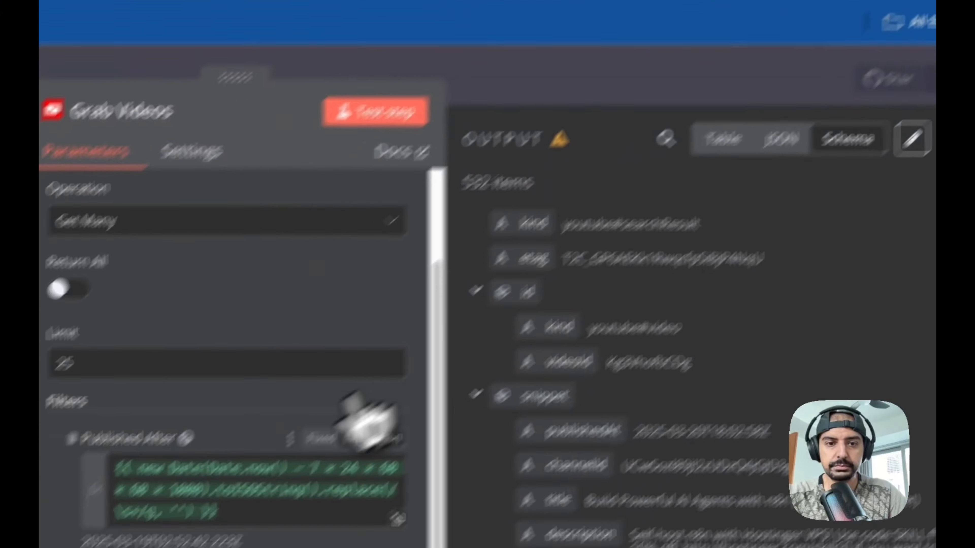
scroll(319, 418, down, 1)
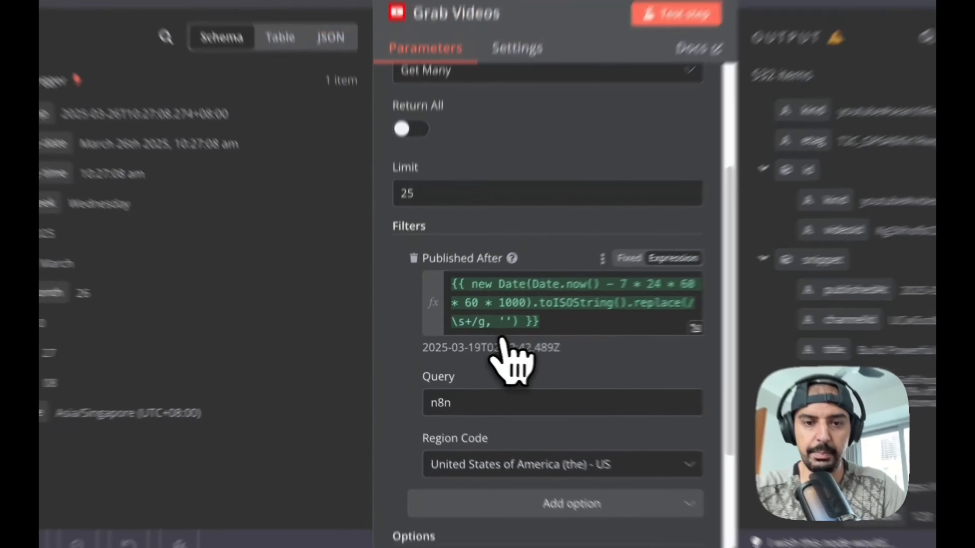
- Copy the original Published After expression and paste it as an expression in the new YouTube node's Published After filter
scroll(494, 349, down, 3)
scroll(453, 303, up, 1)
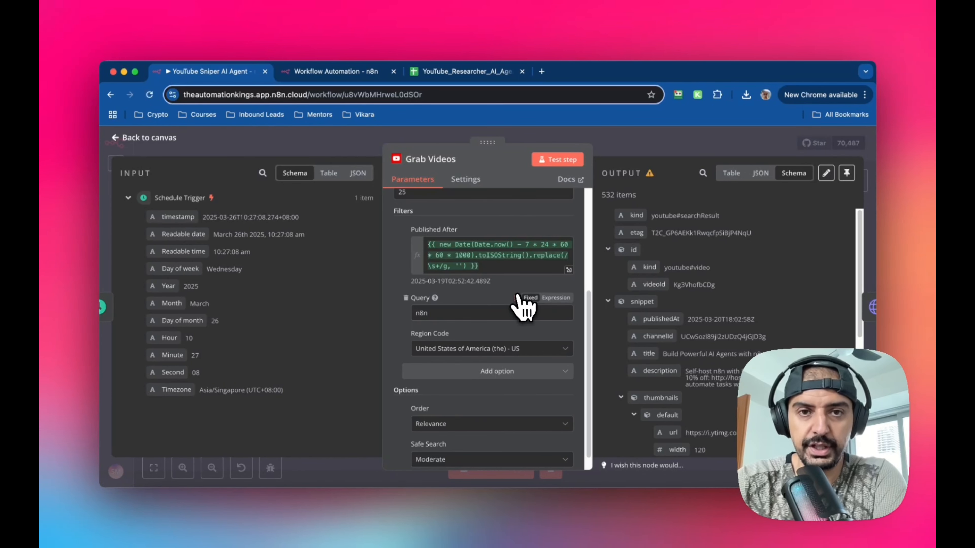
scroll(523, 306, down, 1)
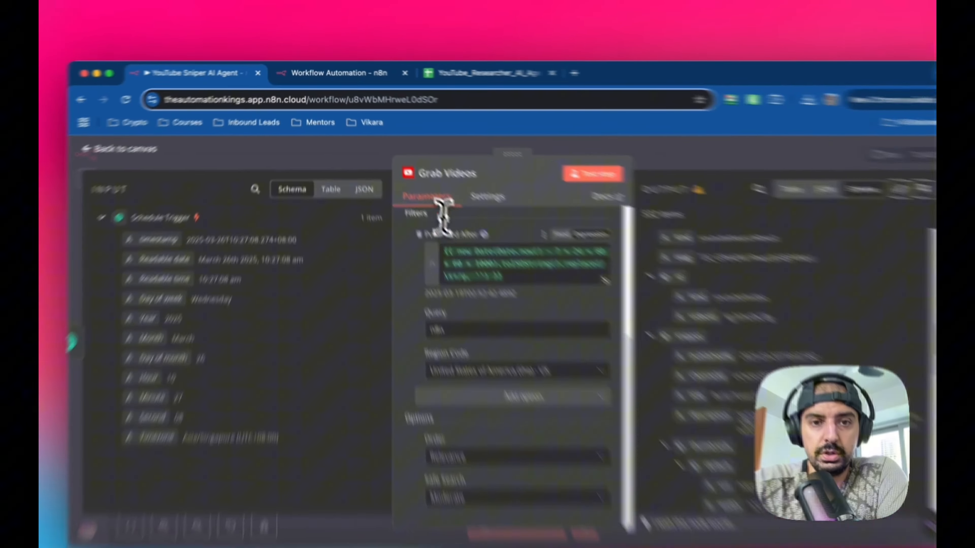
triple_click(455, 236)
key(ctrl+c)
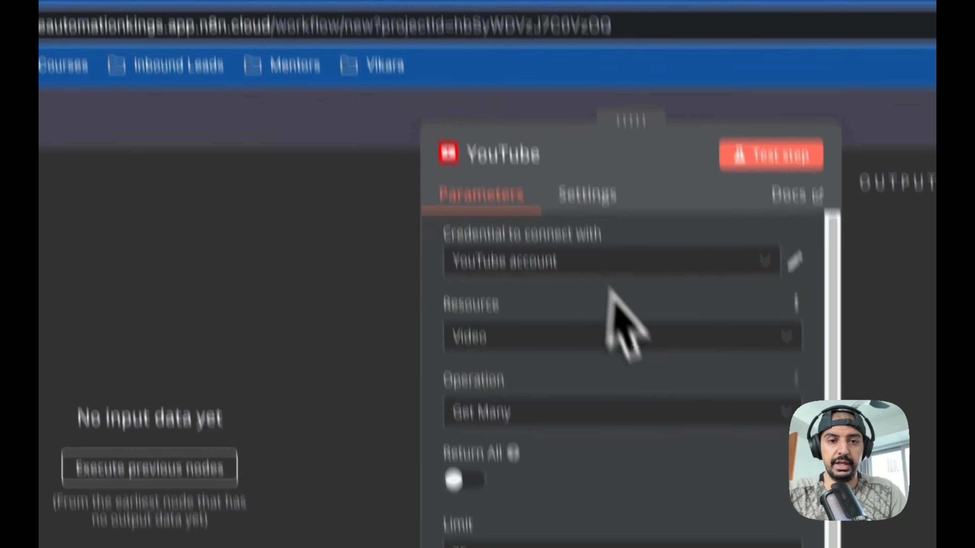
scroll(622, 461, down, 1)
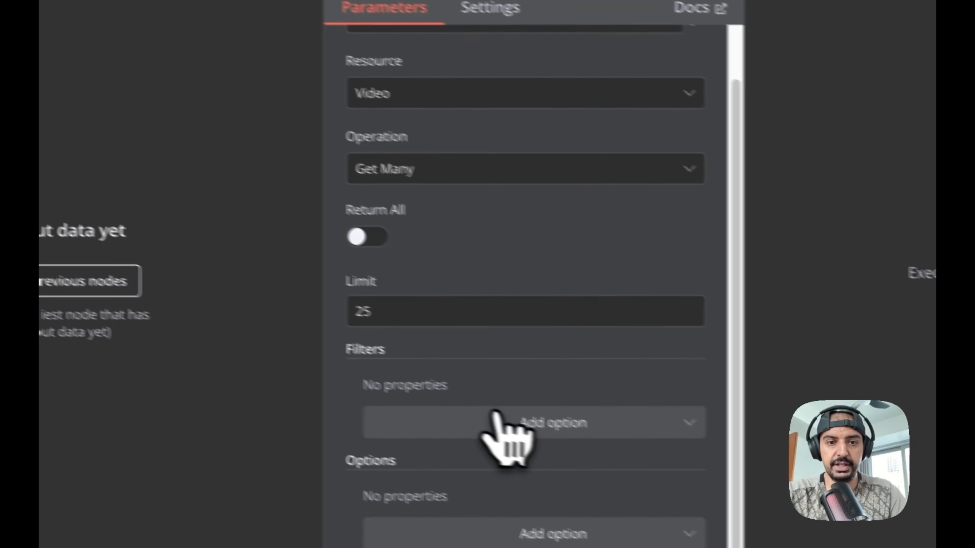
click(577, 444)
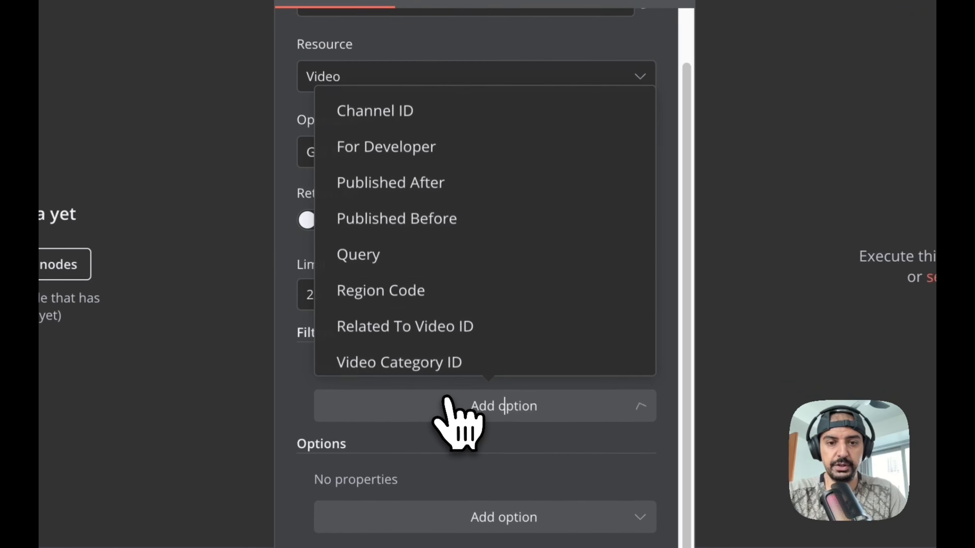
click(422, 184)
click(459, 403)
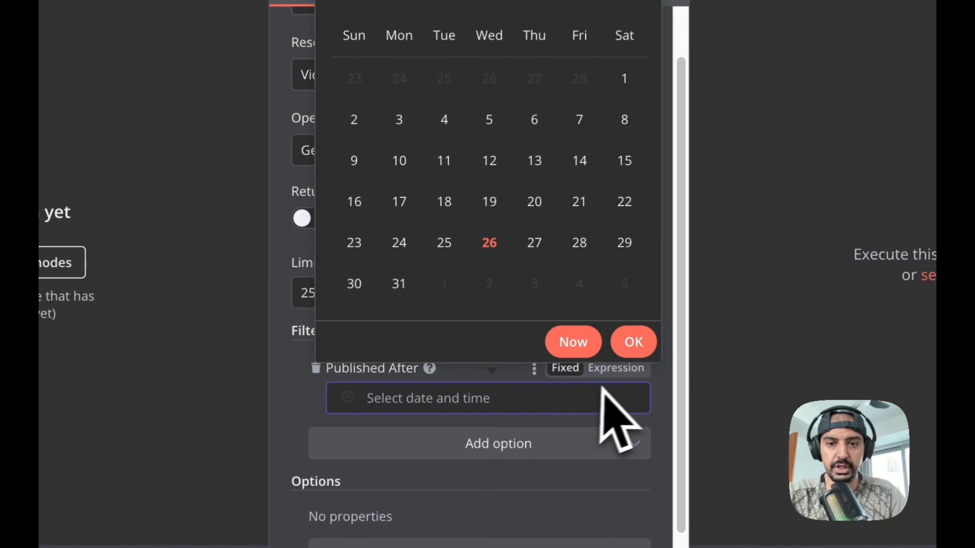
click(616, 367)
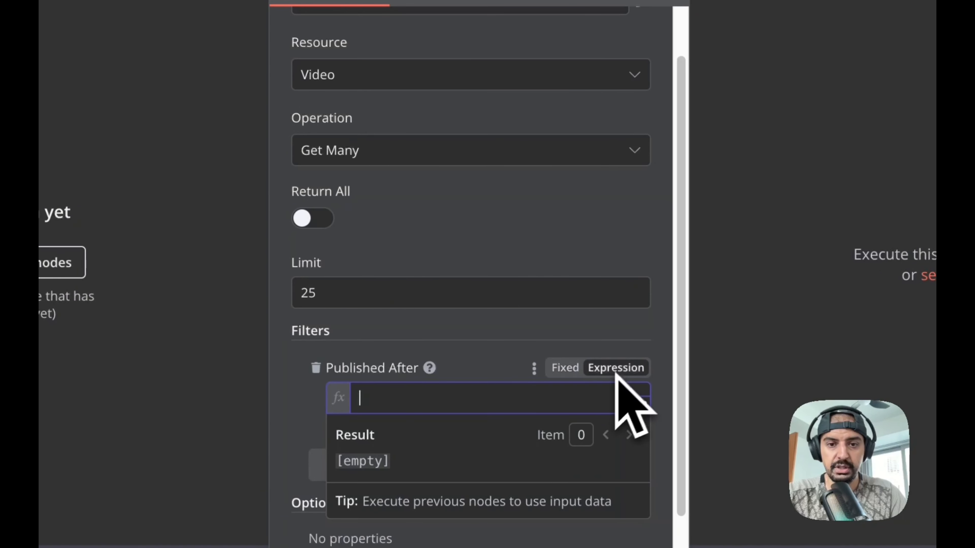
click(641, 405)
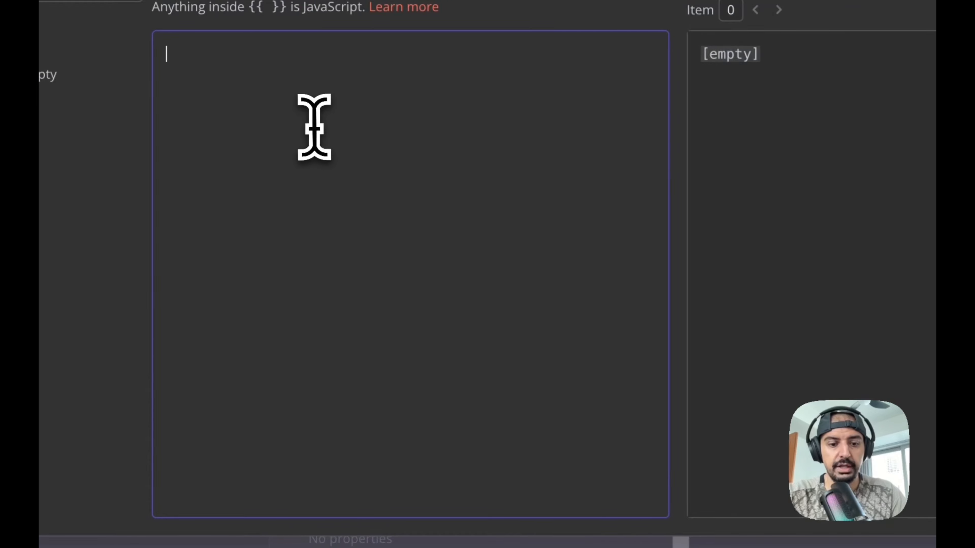
key(ctrl+v)
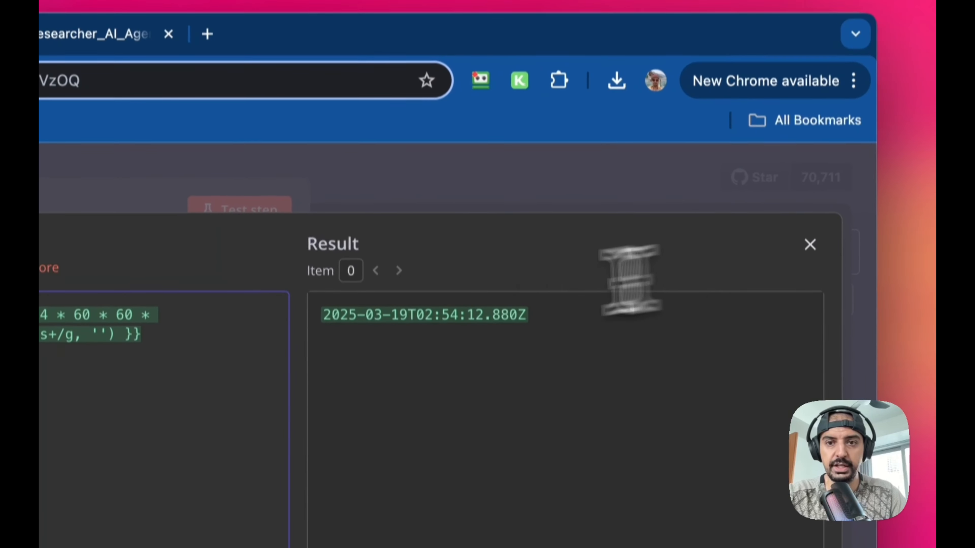
click(809, 209)
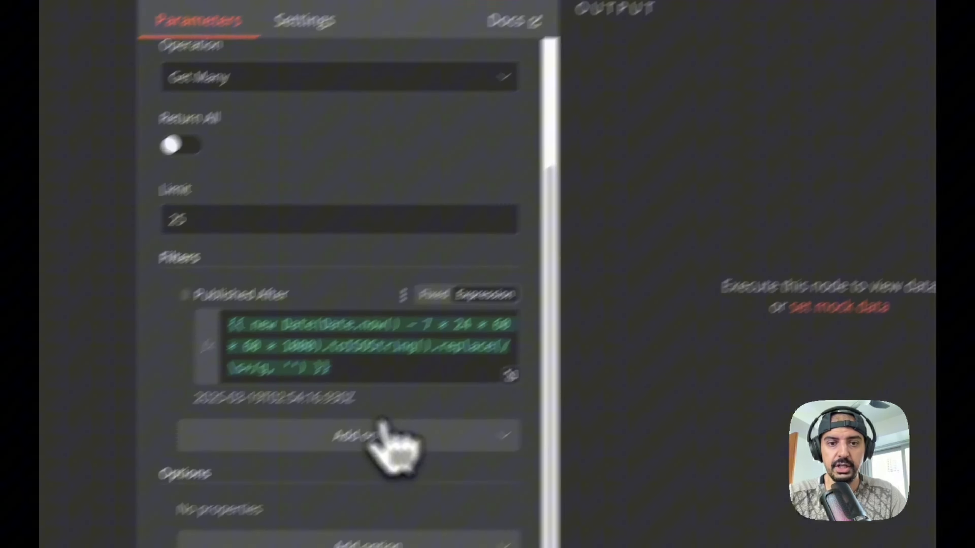
- Add a Query filter to the YouTube node and set it to n8n
click(391, 446)
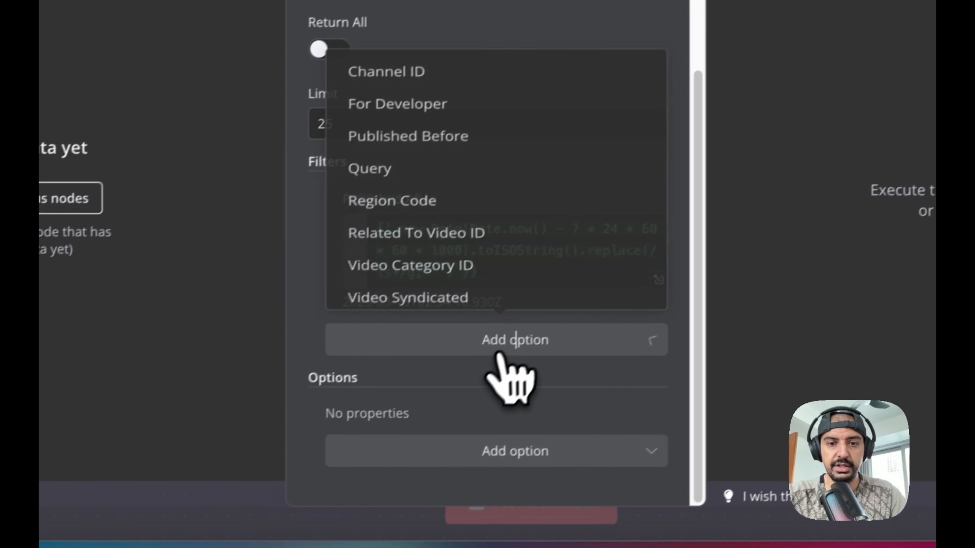
click(441, 148)
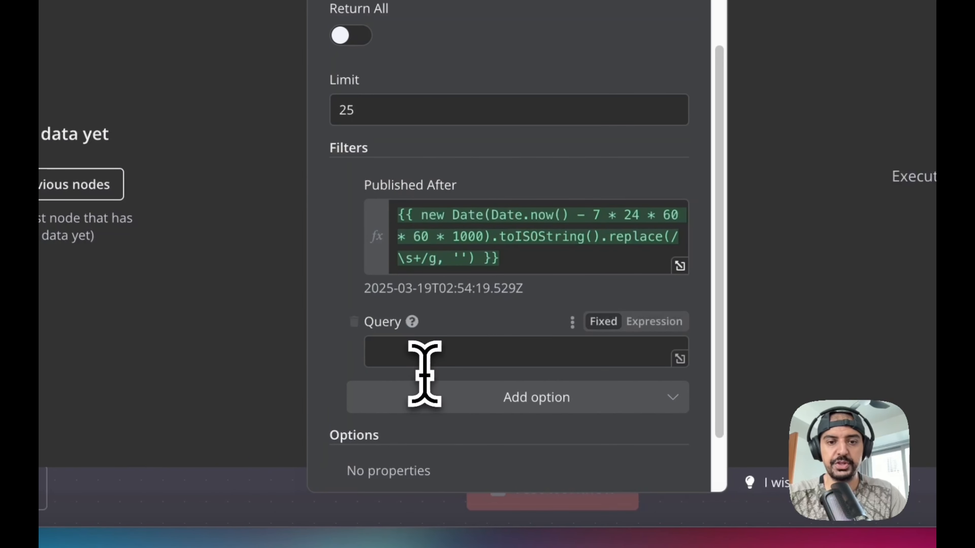
click(419, 352)
text(n8)
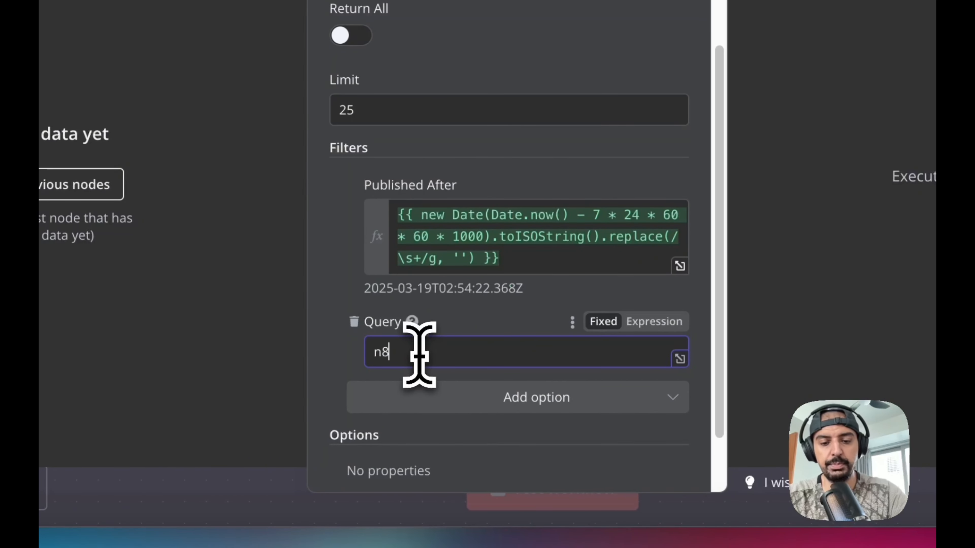
text(n)
- Add a Region Code filter set to United States of America (the) - US
click(476, 402)
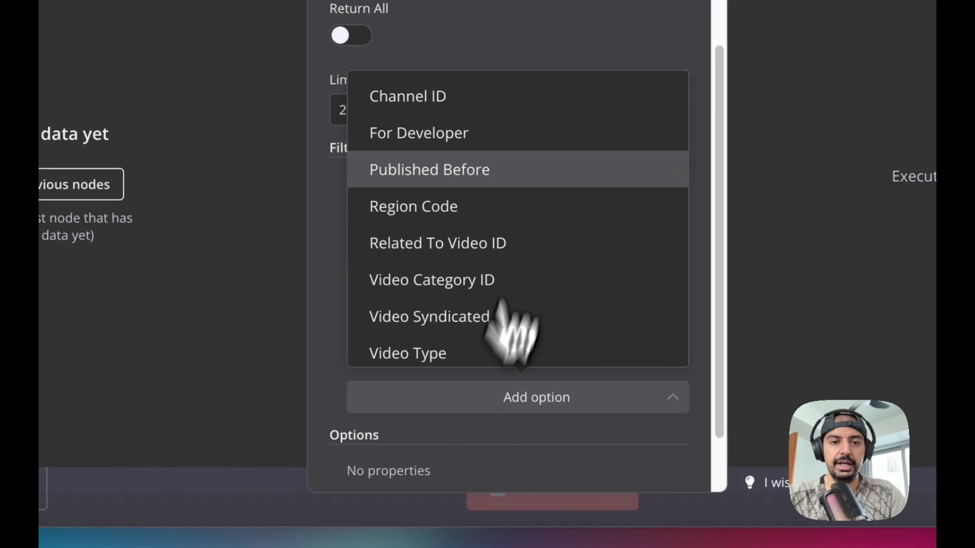
click(539, 212)
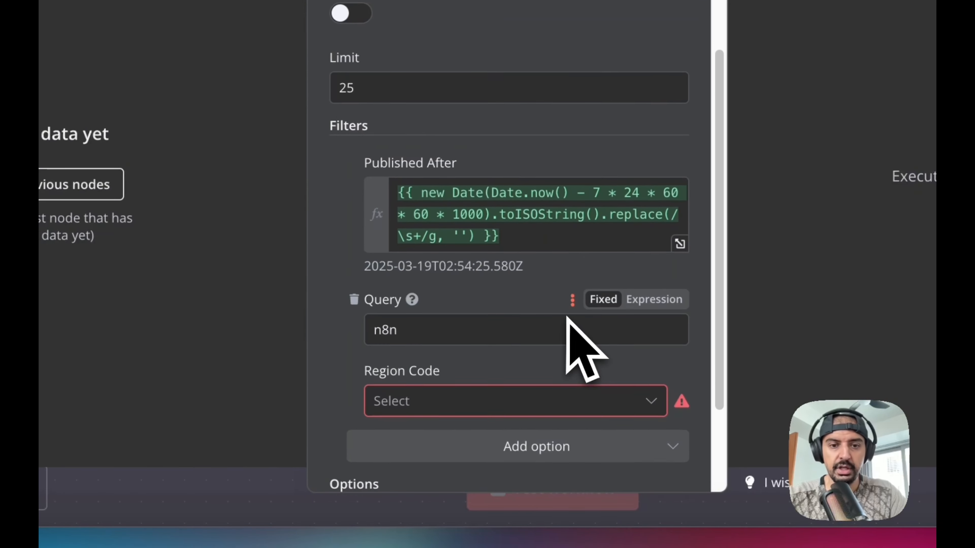
scroll(567, 323, down, 3)
click(569, 284)
scroll(561, 230, down, 15)
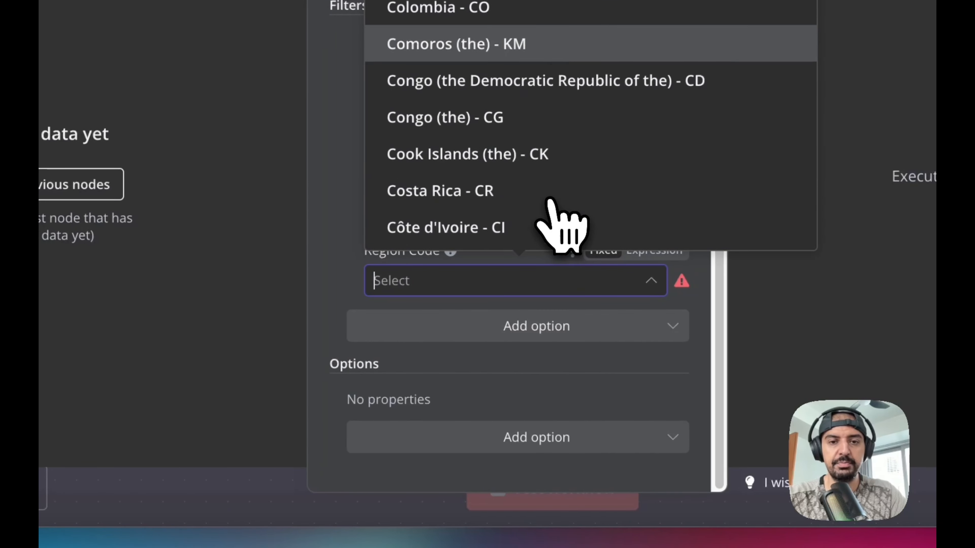
scroll(553, 215, down, 20)
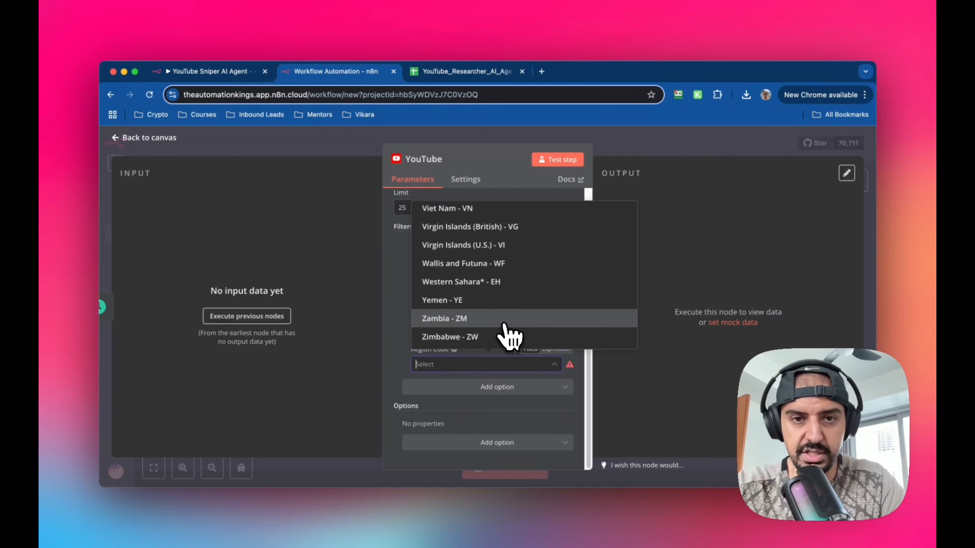
scroll(510, 334, up, 5)
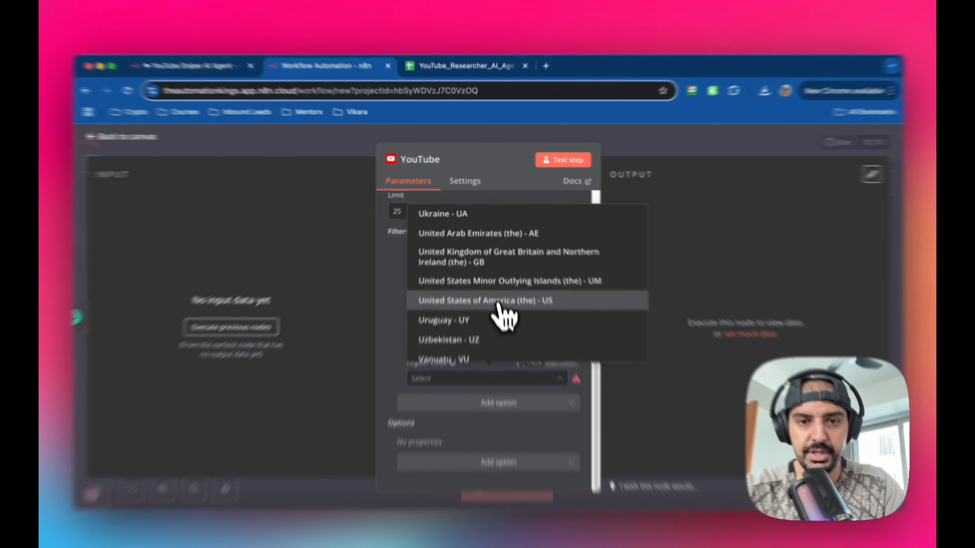
click(497, 295)
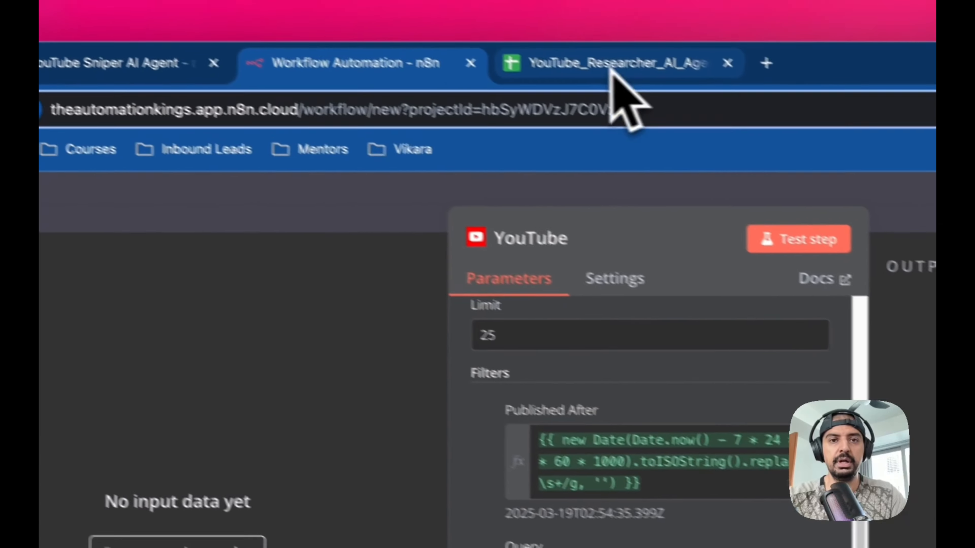
- Review the spreadsheet's video titles, compare with the original node, and remove the Region Code filter
click(610, 68)
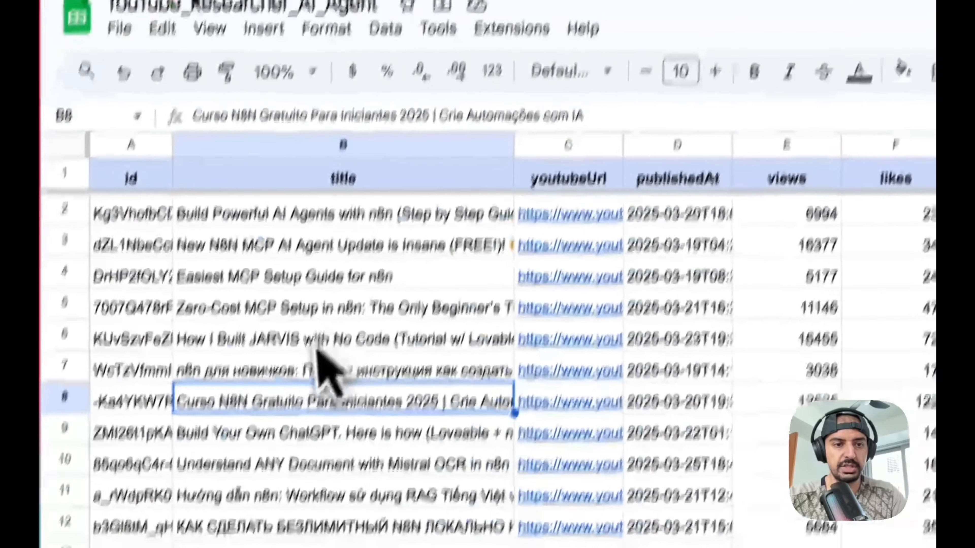
click(253, 372)
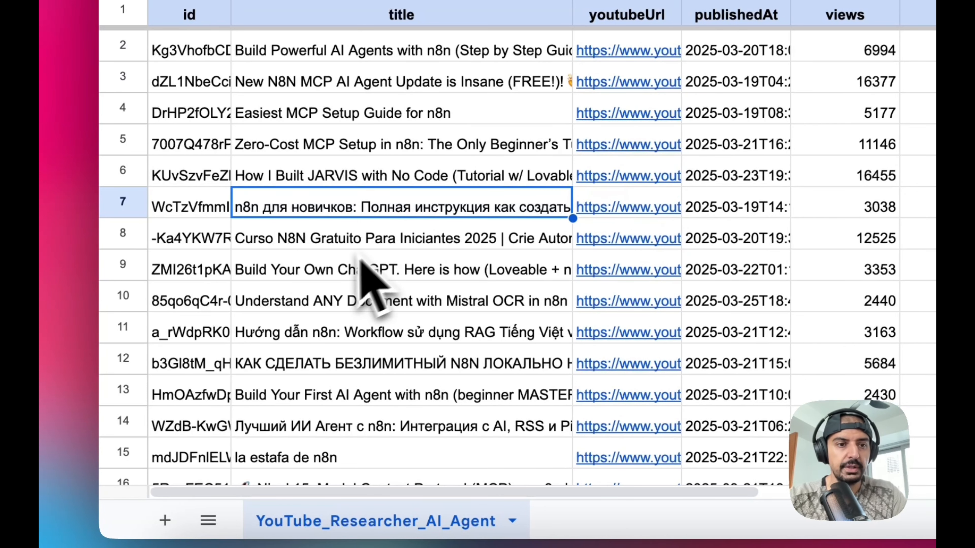
click(337, 243)
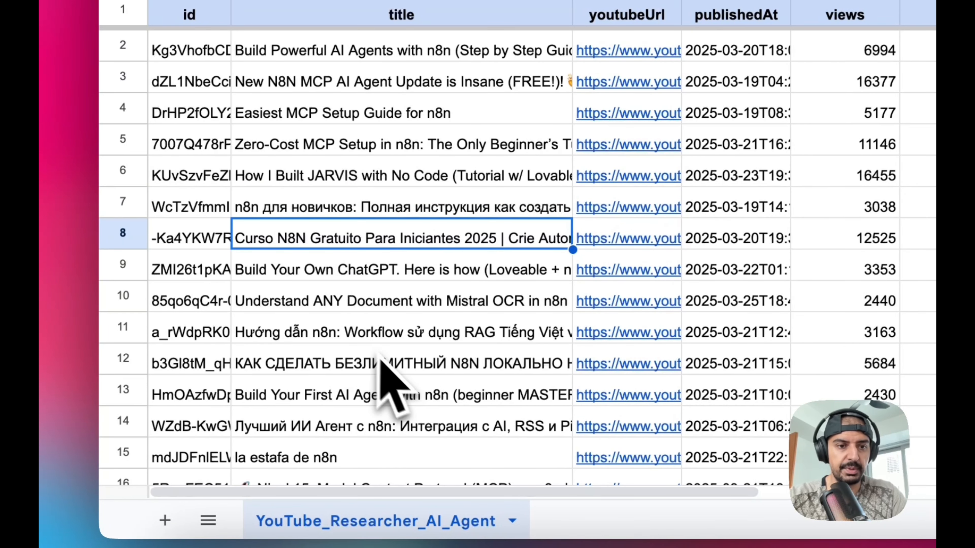
click(367, 336)
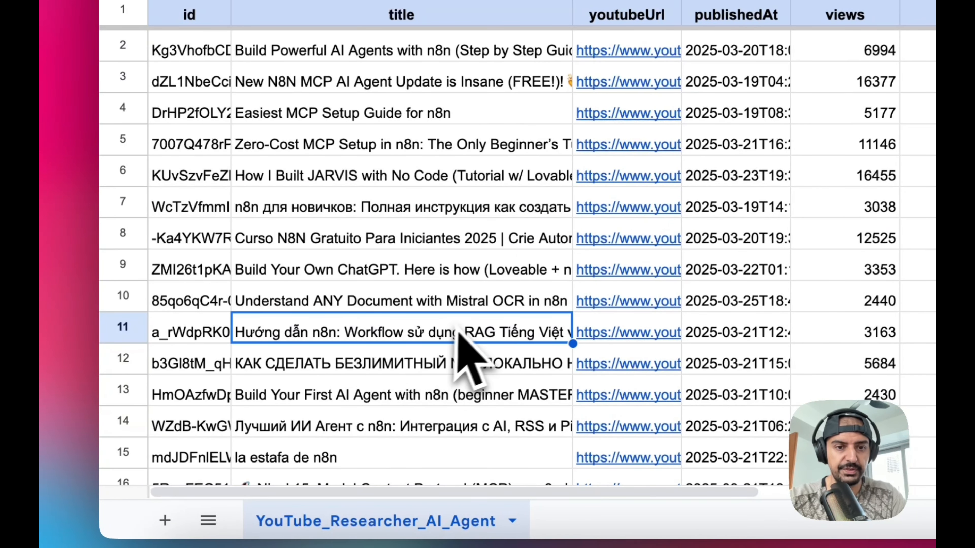
scroll(471, 343, down, 1)
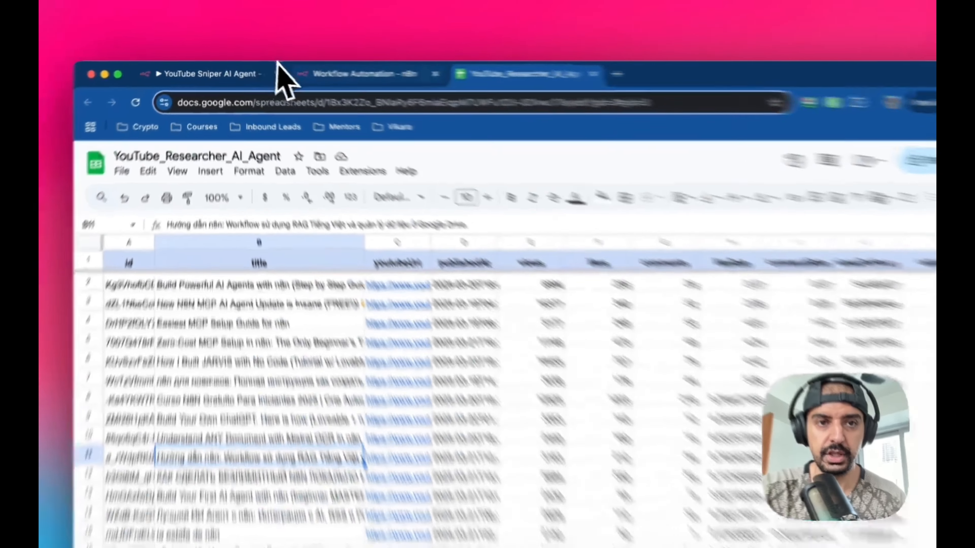
click(330, 72)
click(485, 346)
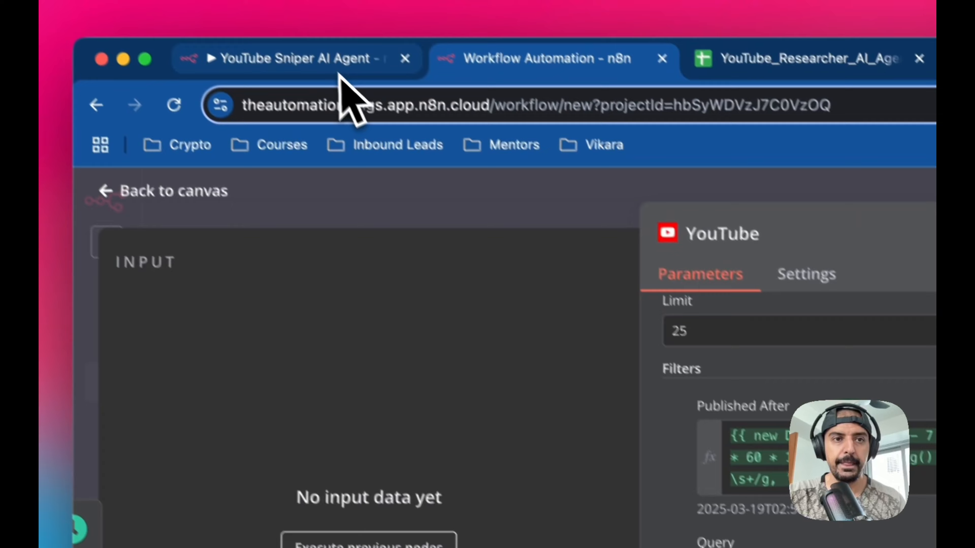
click(329, 61)
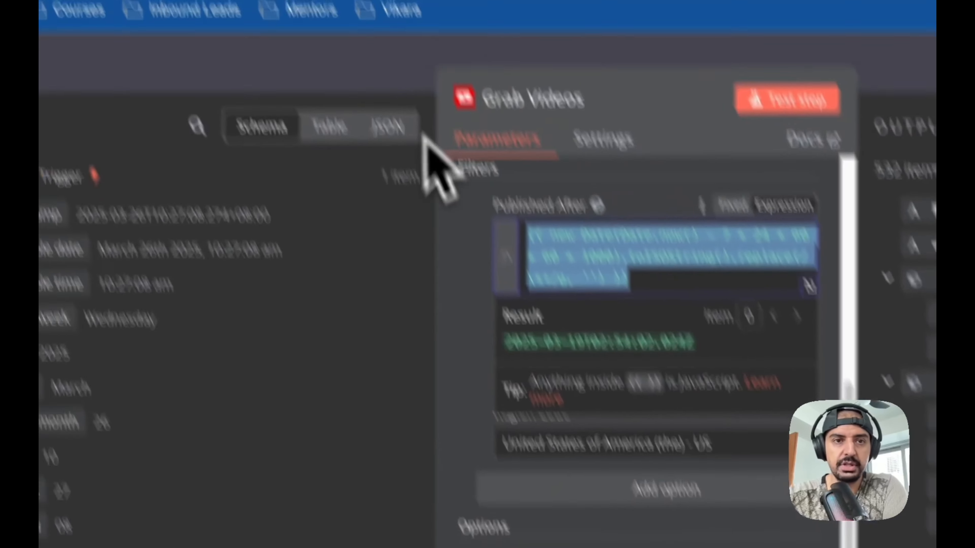
click(378, 72)
click(580, 476)
click(371, 451)
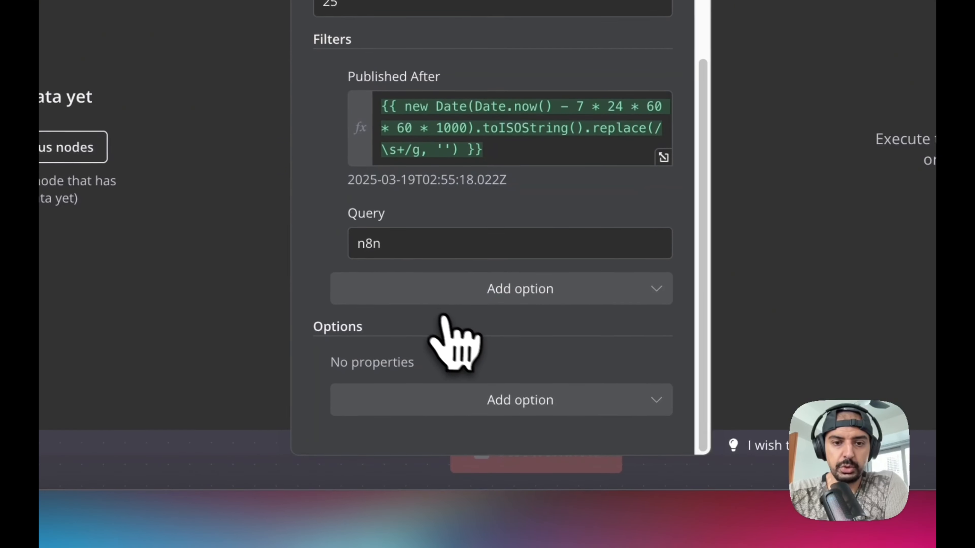
- Add the Order option to the YouTube node and set it to Relevance
click(488, 399)
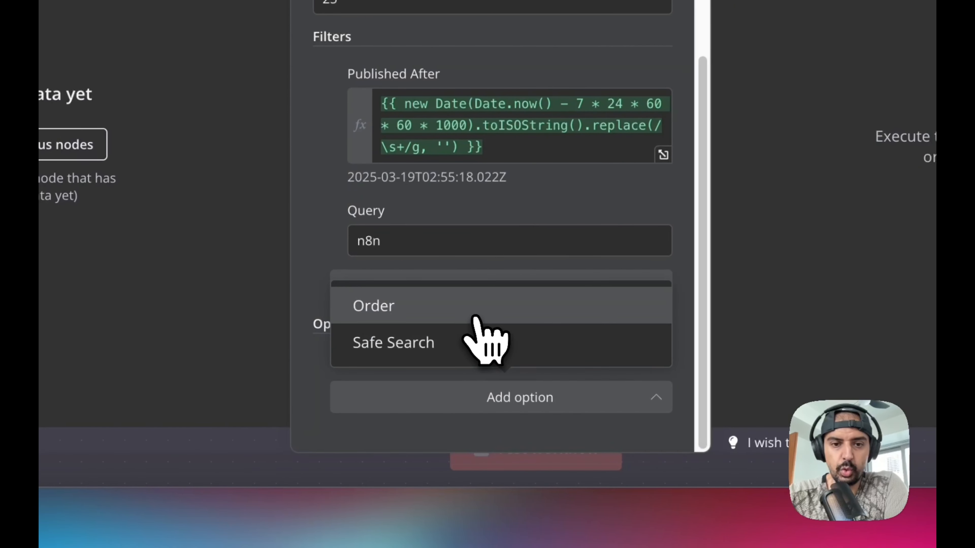
click(478, 314)
scroll(476, 359, down, 1)
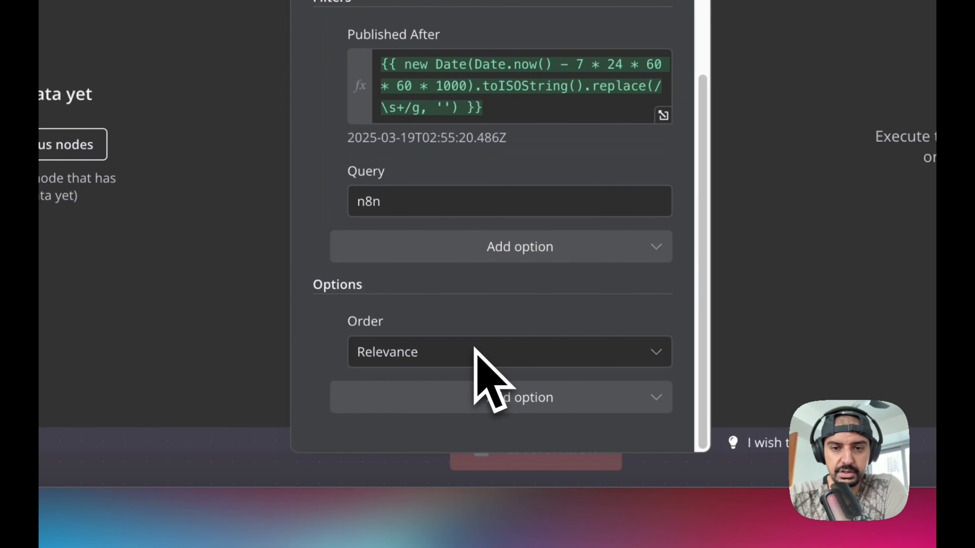
click(601, 359)
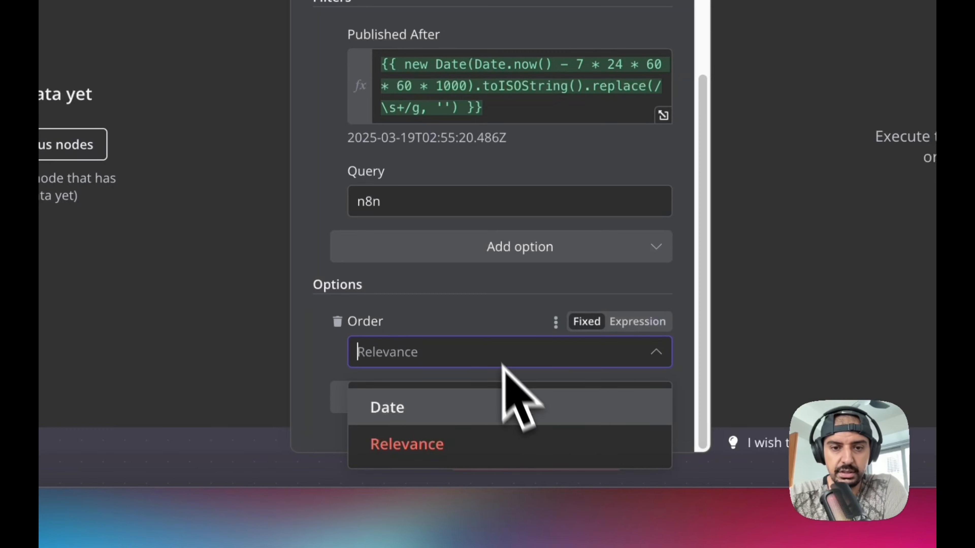
click(503, 355)
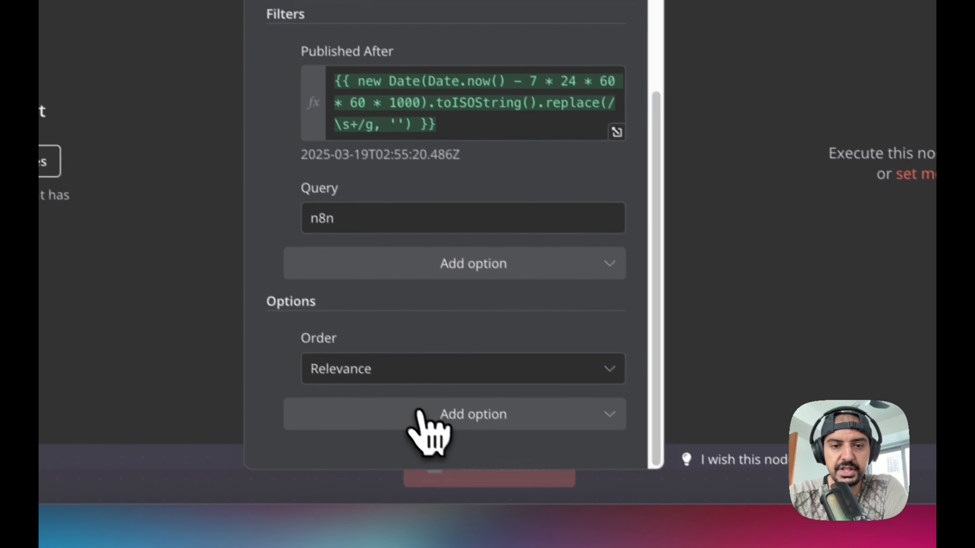
- Add the Safe Search option set to Moderate and return to the canvas
click(419, 414)
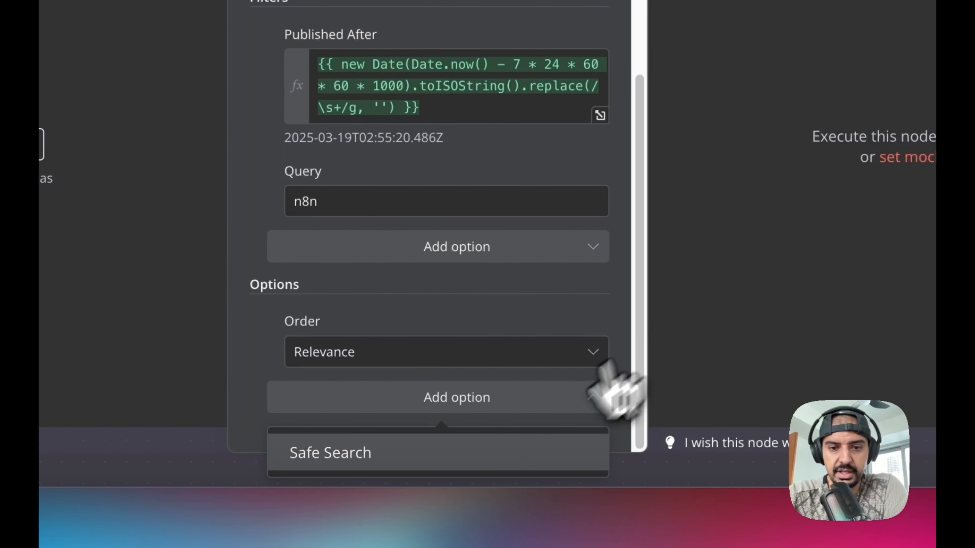
click(510, 457)
scroll(529, 342, down, 1)
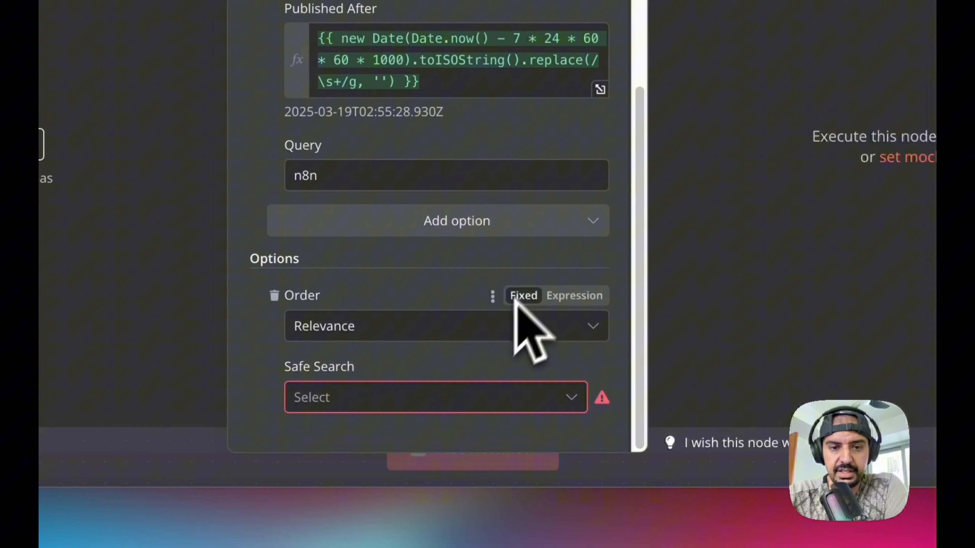
click(441, 394)
click(434, 196)
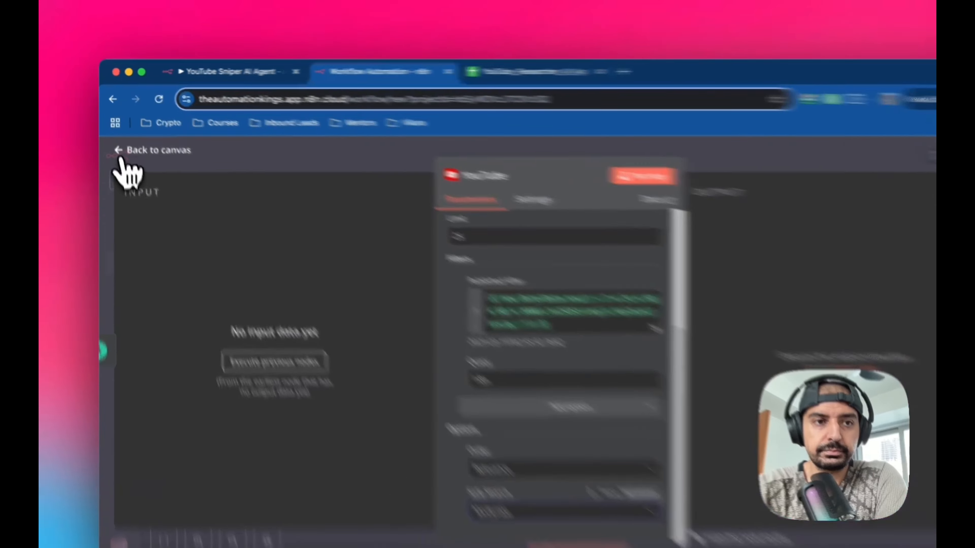
click(116, 138)
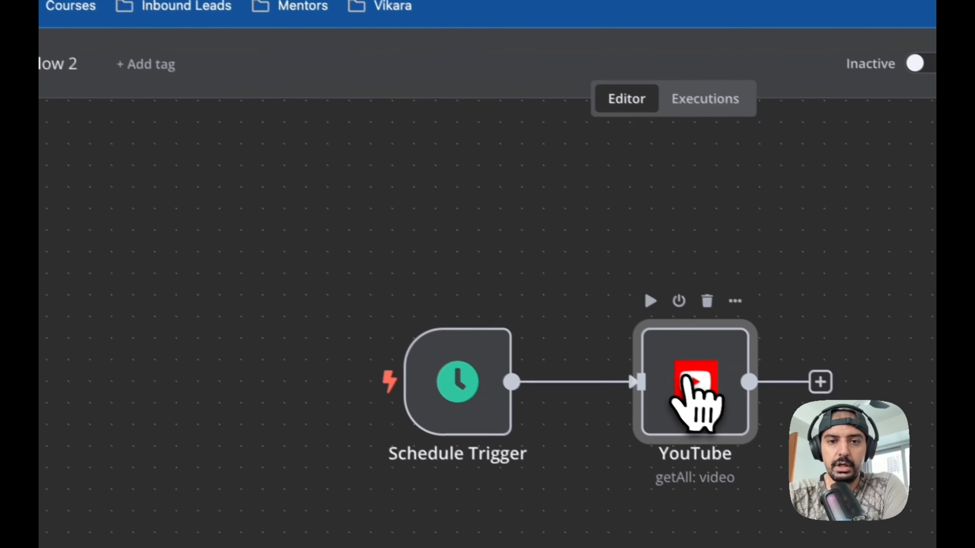
- Rename the YouTube node to Grab Videos
right_click(685, 380)
click(763, 476)
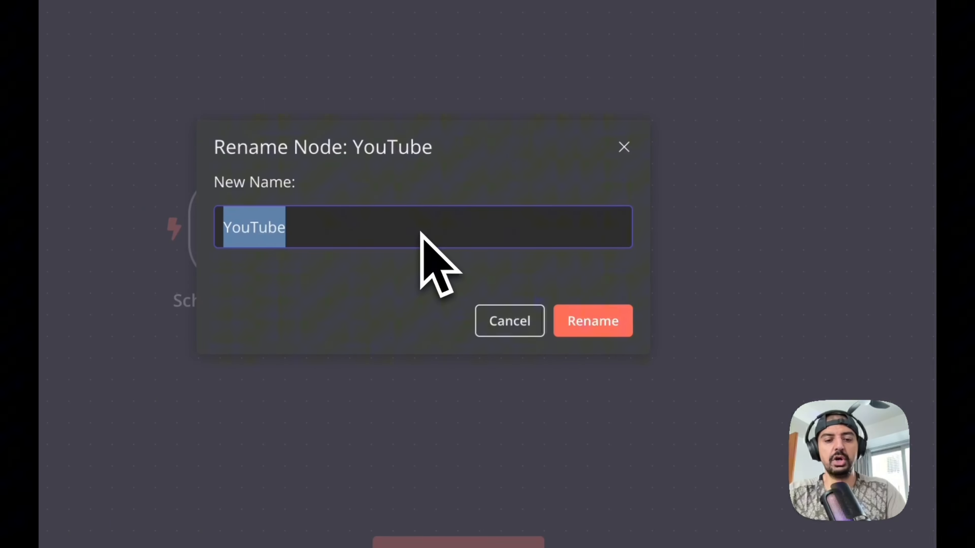
text(Gr)
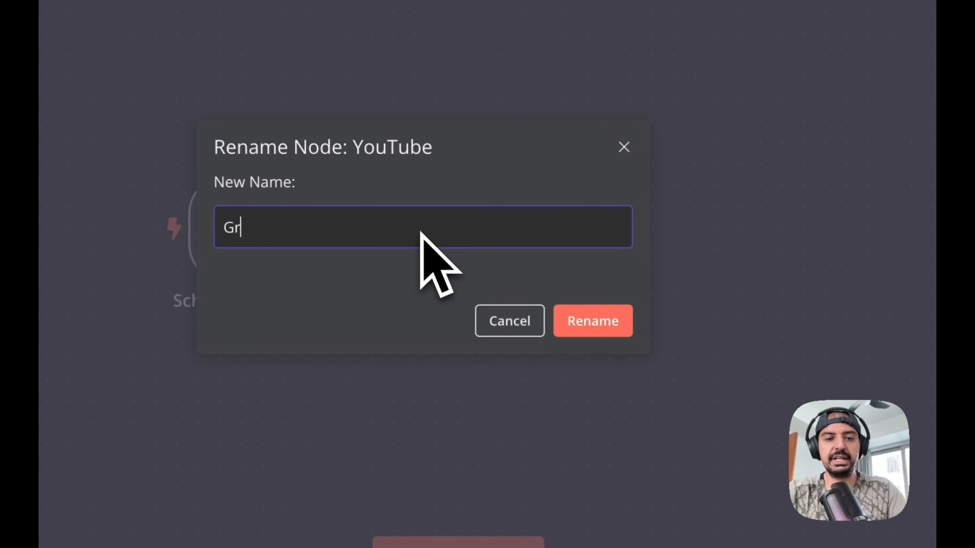
text(ab Videos)
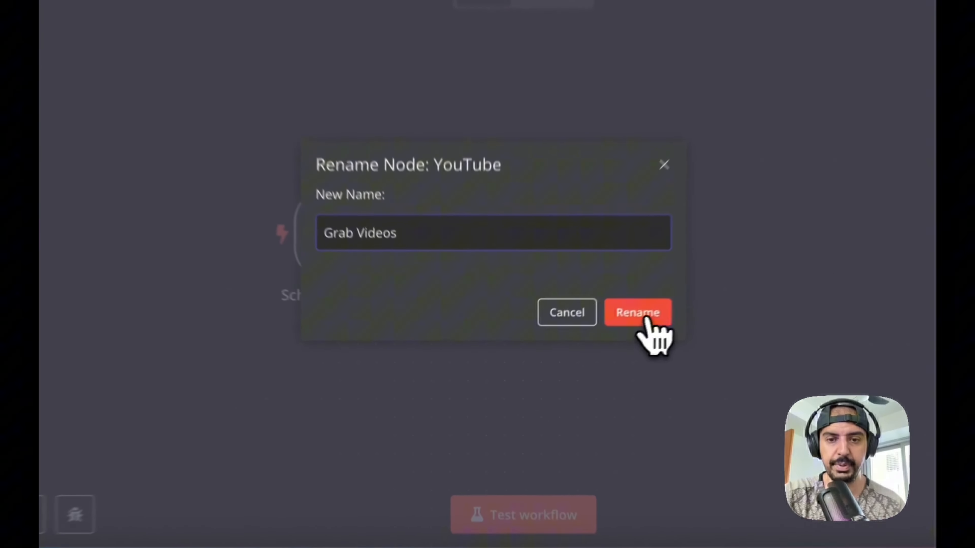
click(577, 350)
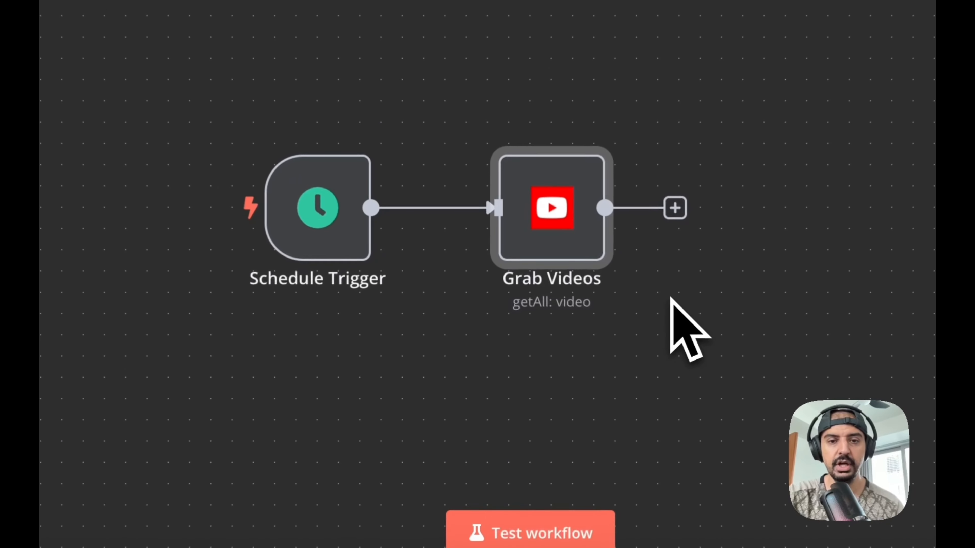
- Open the original workflow's Grab Data node and copy its request URL
drag(675, 311, 150, 212)
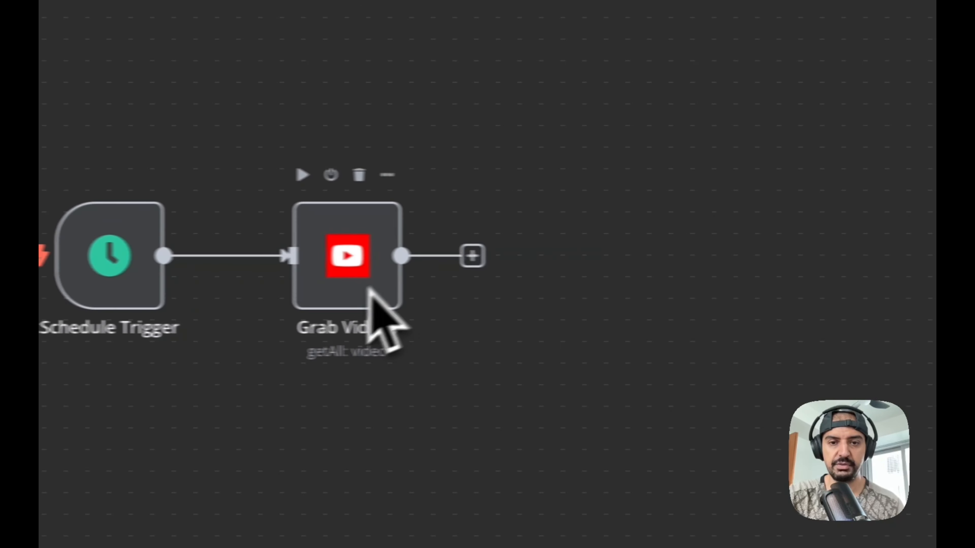
drag(706, 173, 52, 349)
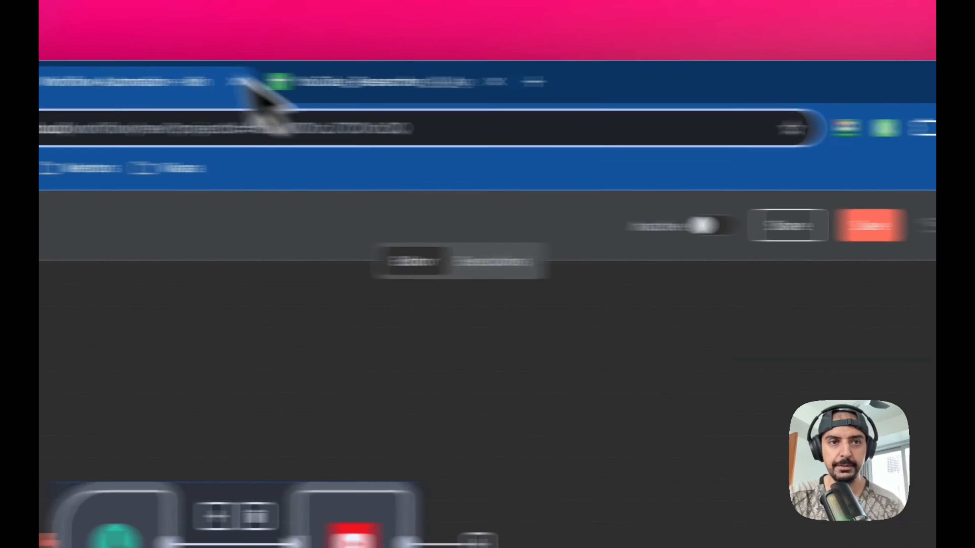
click(306, 82)
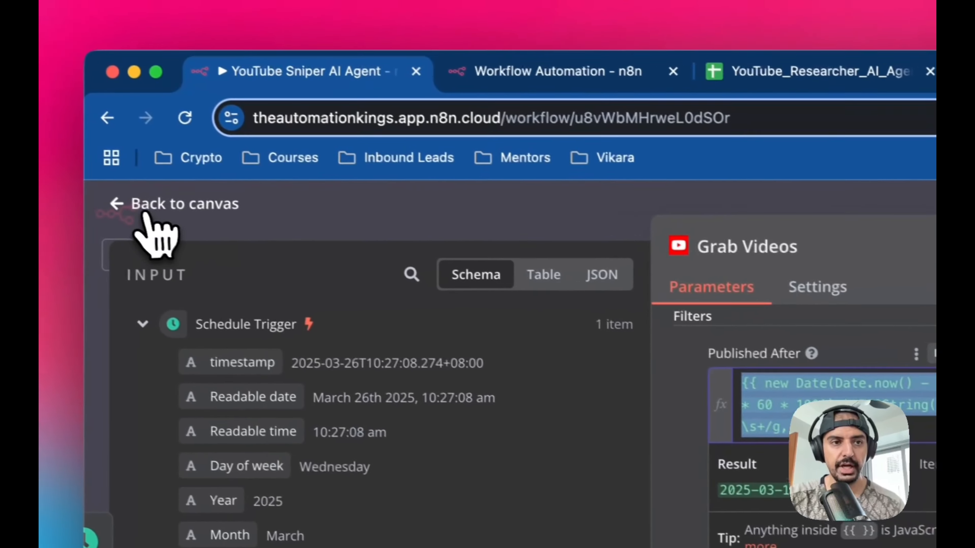
click(141, 209)
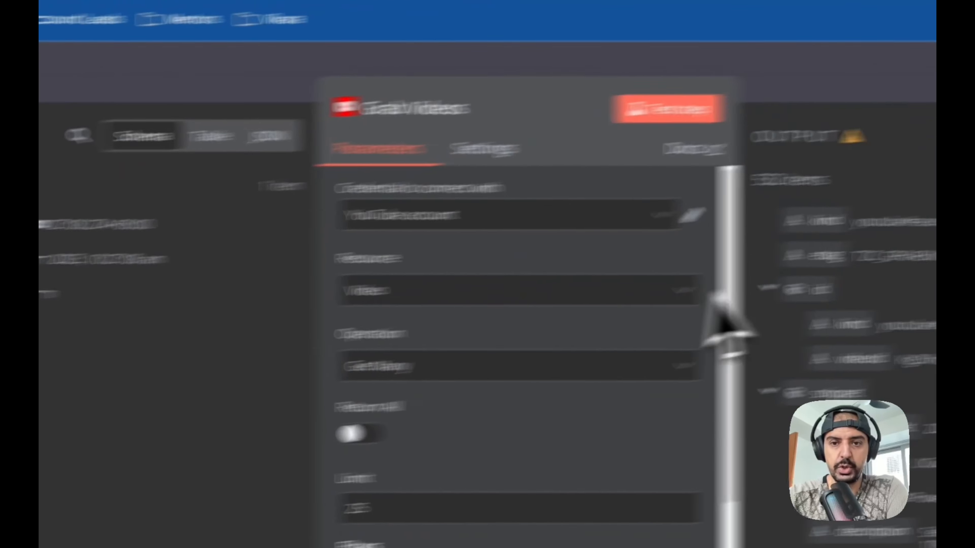
scroll(607, 348, down, 5)
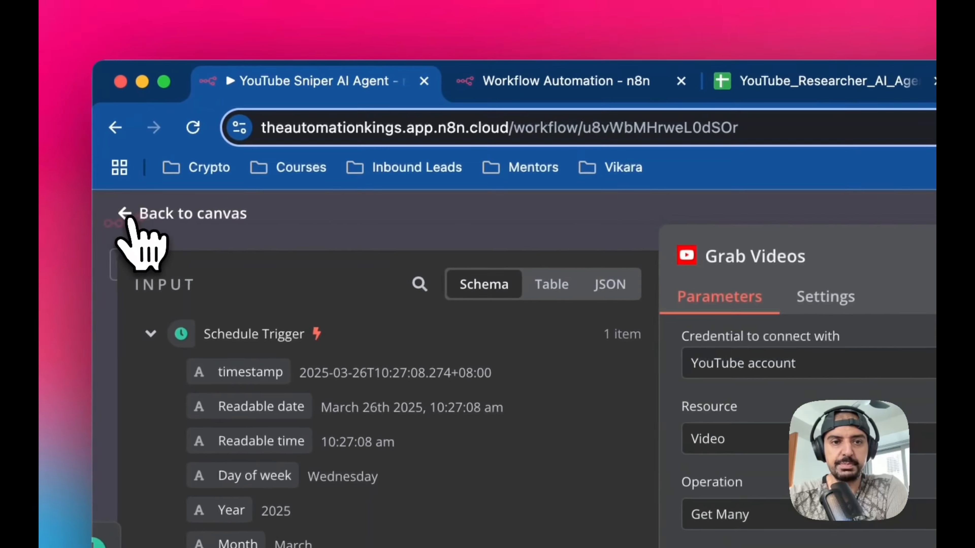
click(124, 228)
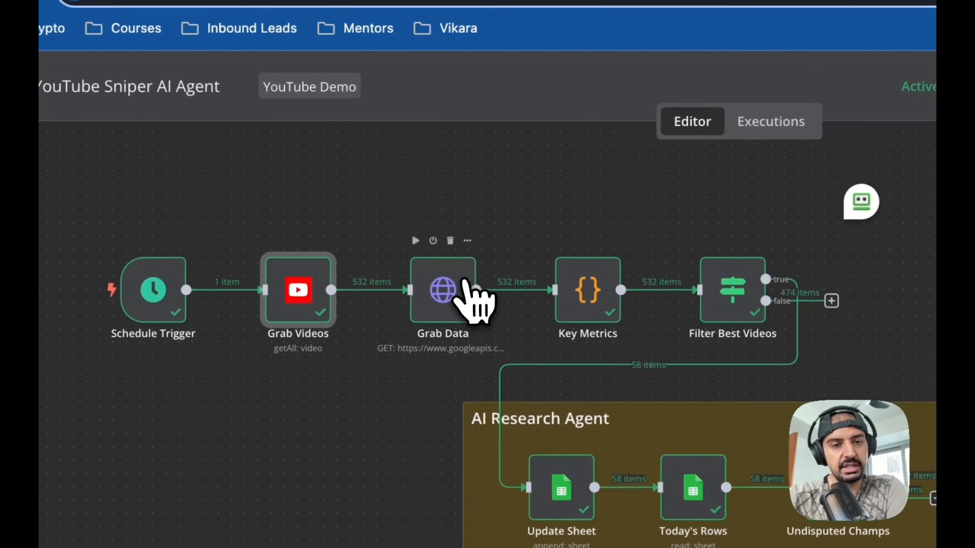
double_click(458, 275)
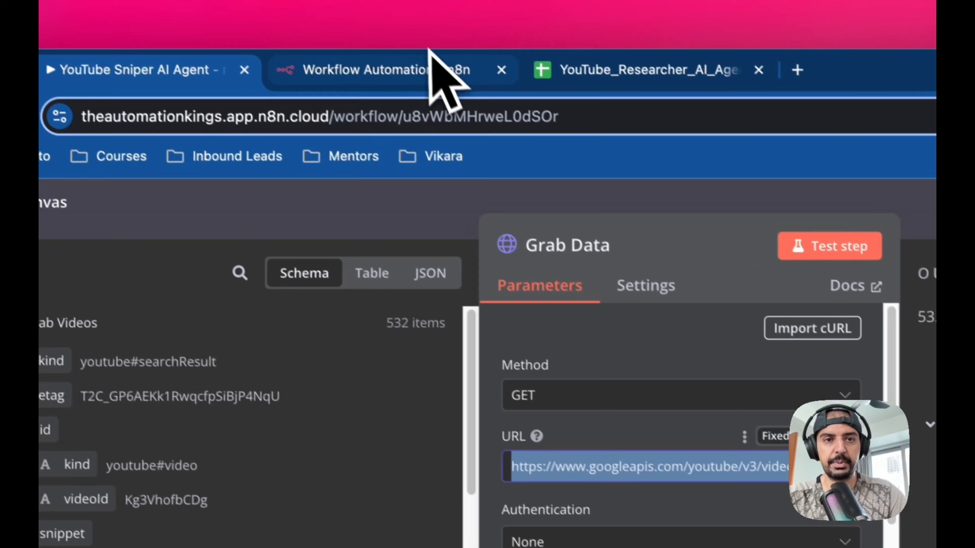
click(438, 73)
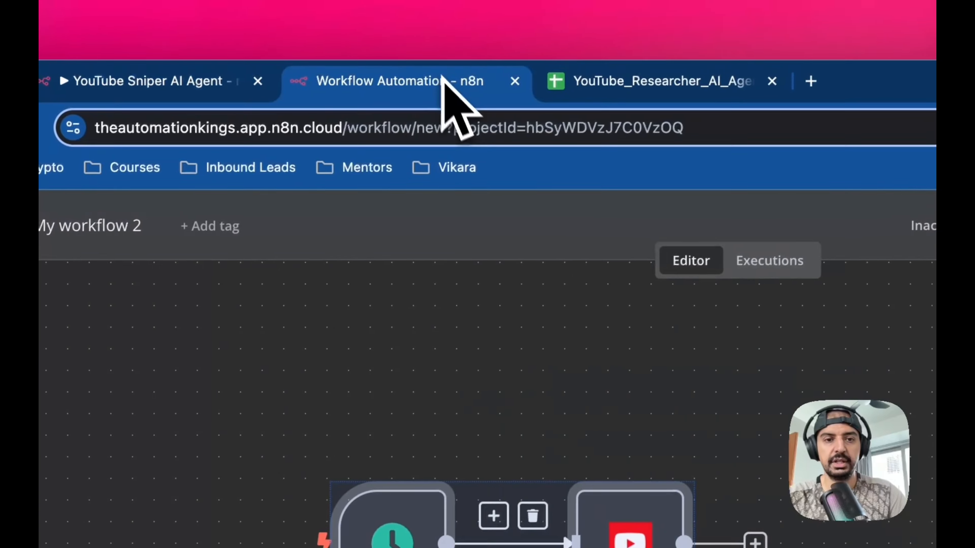
click(537, 357)
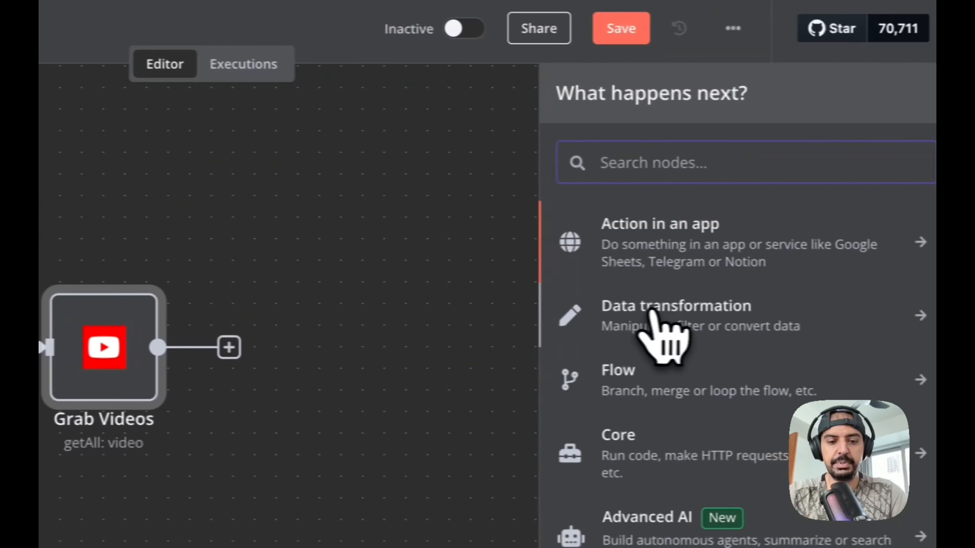
text(http)
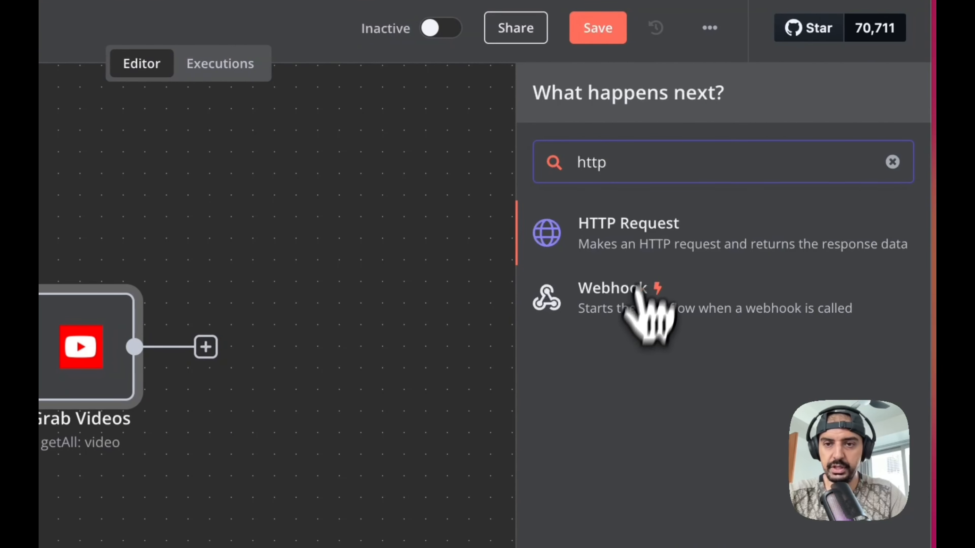
click(661, 235)
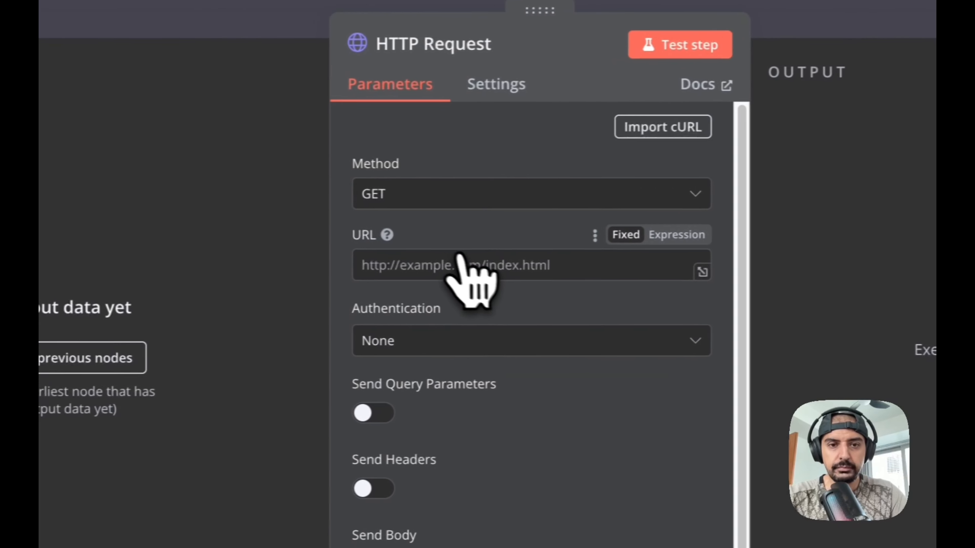
click(451, 265)
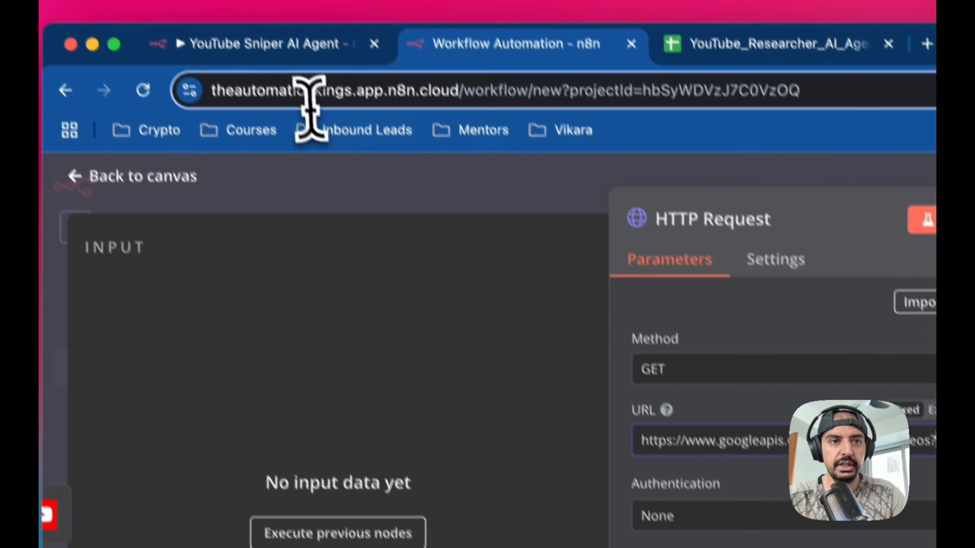
- Review the original Grab Data node's query parameters and copy its API key value
click(307, 50)
scroll(652, 384, down, 5)
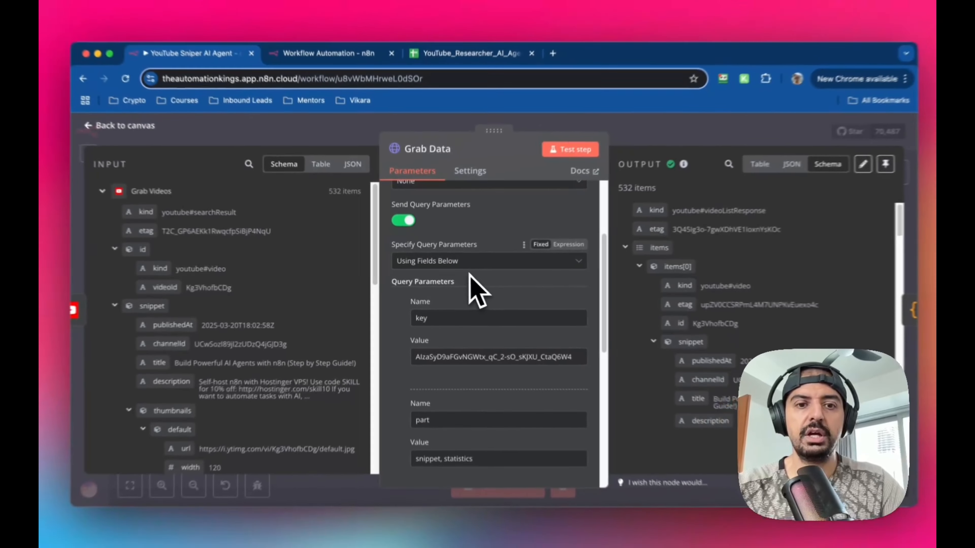
scroll(506, 287, down, 2)
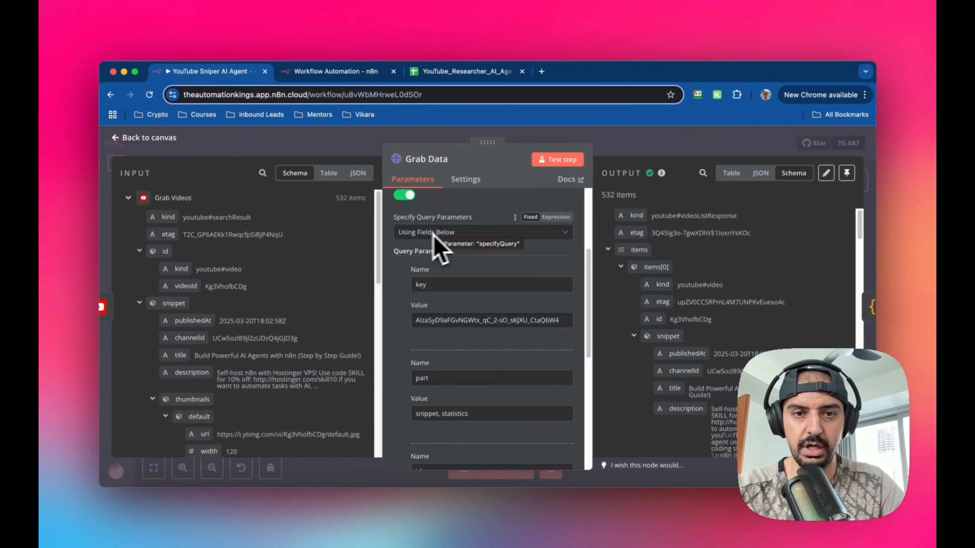
scroll(480, 276, down, 3)
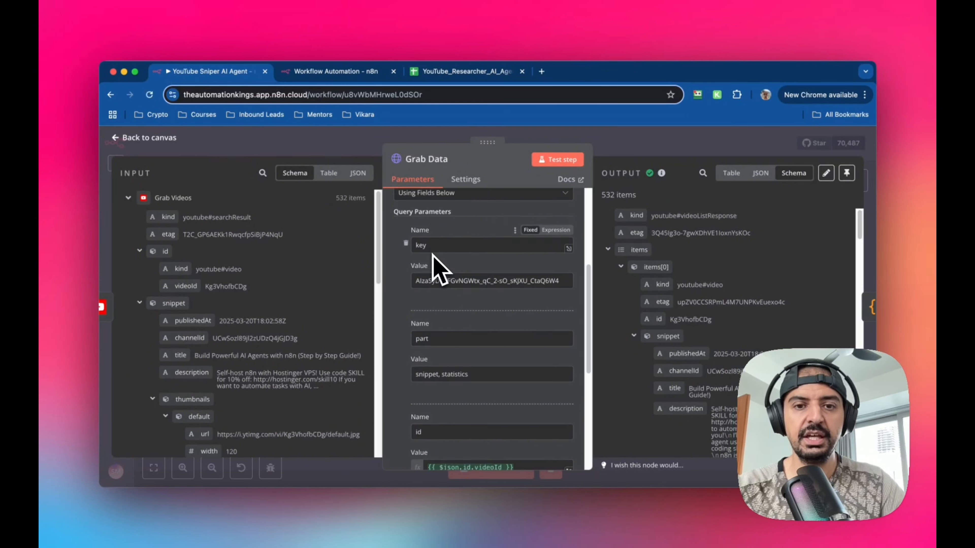
scroll(454, 312, down, 1)
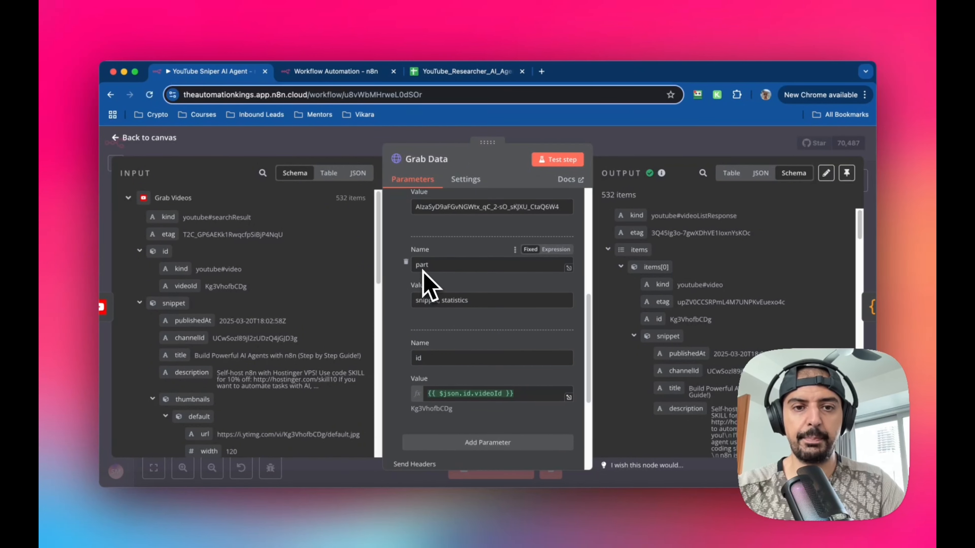
scroll(458, 324, down, 1)
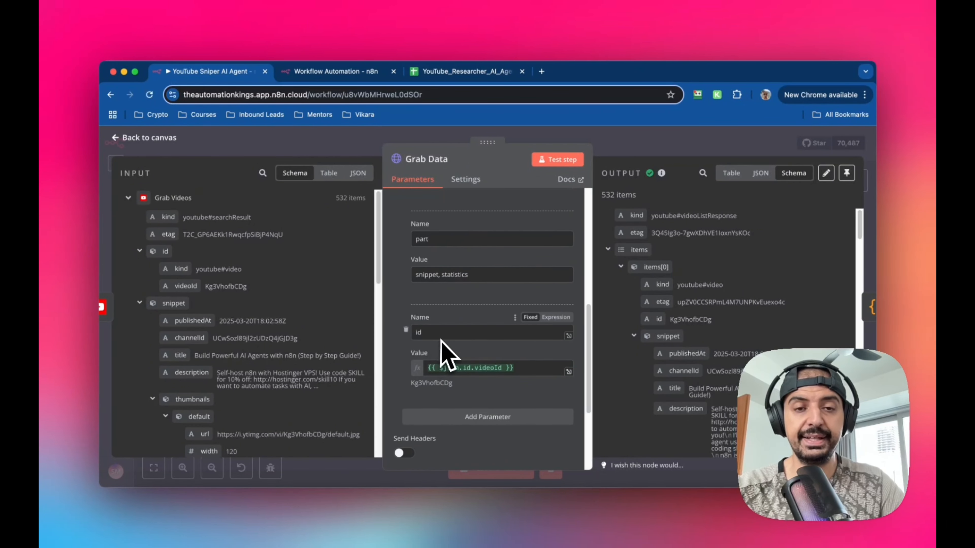
scroll(441, 341, up, 5)
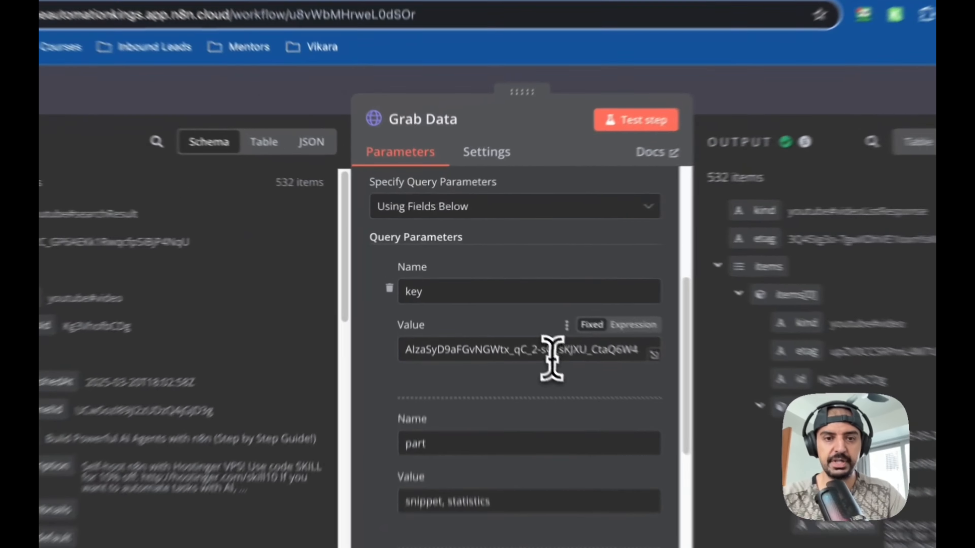
triple_click(504, 302)
key(super+c)
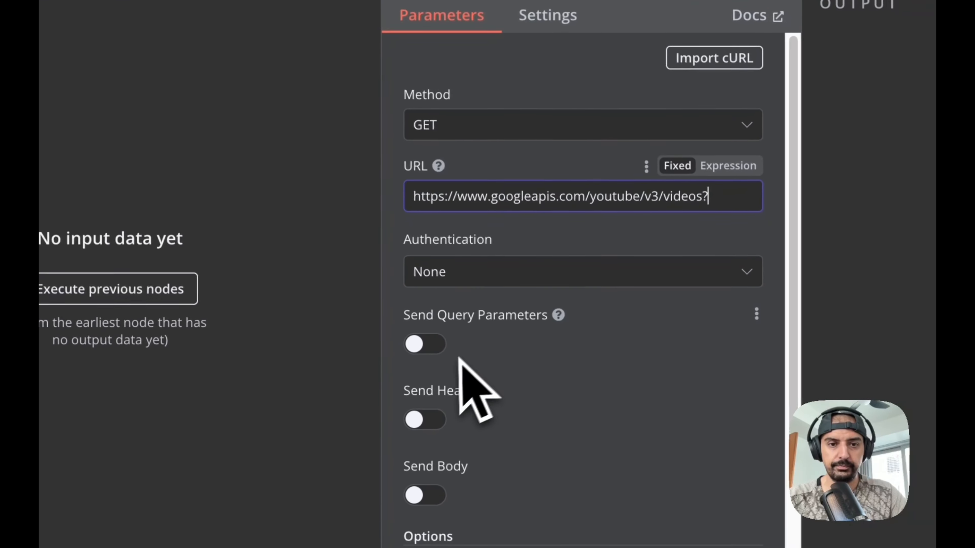
- Enable query parameters on the HTTP Request node and add a key parameter with the pasted API key
click(426, 344)
scroll(537, 384, down, 5)
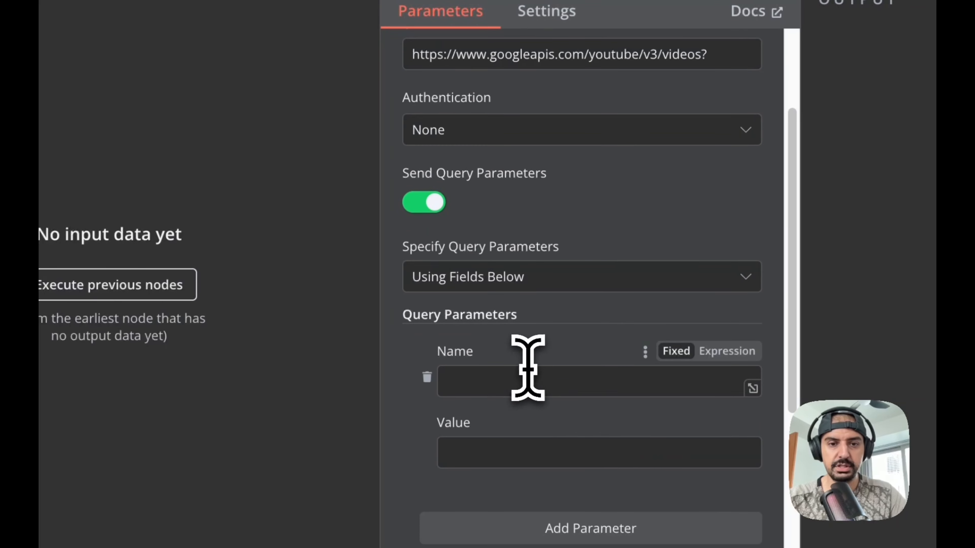
click(525, 384)
text(key)
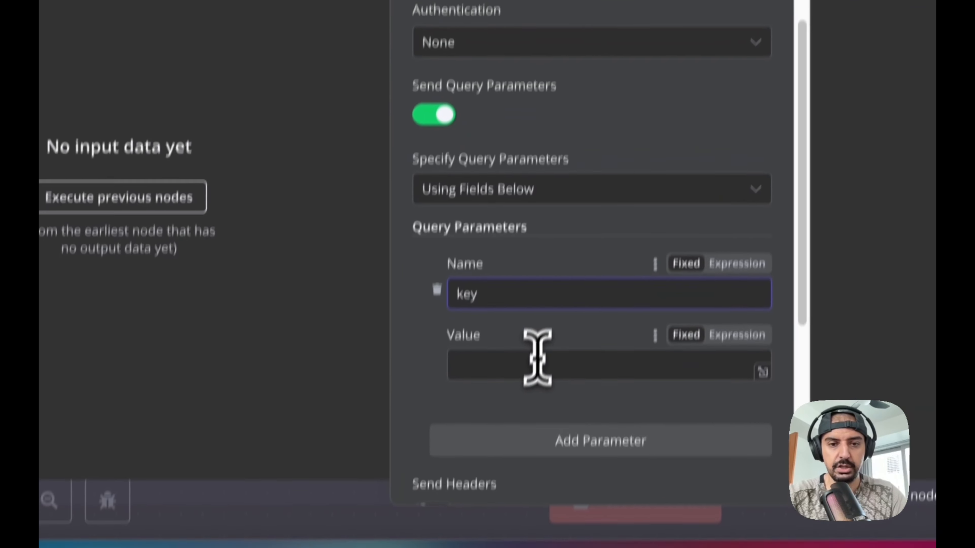
click(525, 453)
key(super+v)
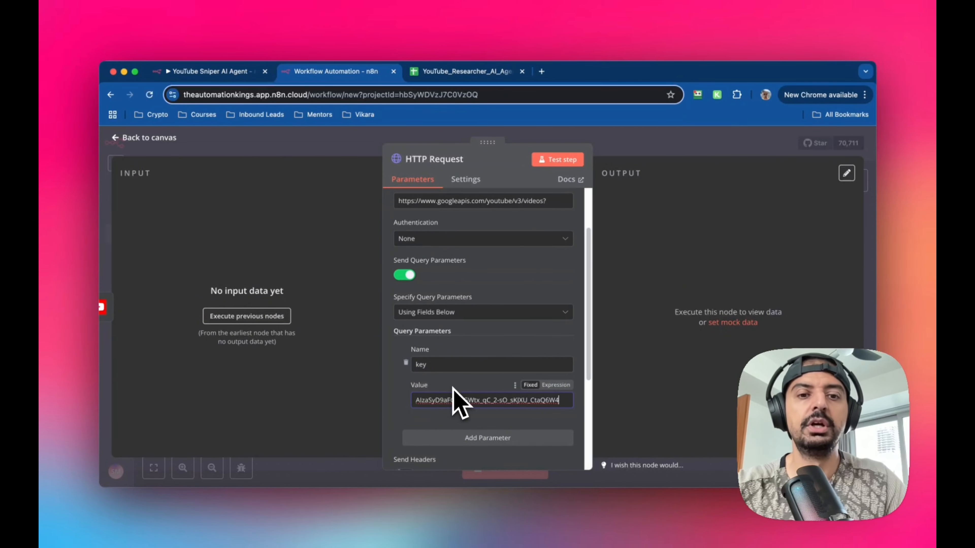
- Add a second query parameter named part with the value snippet, statistics copied from the original node
scroll(474, 392, down, 5)
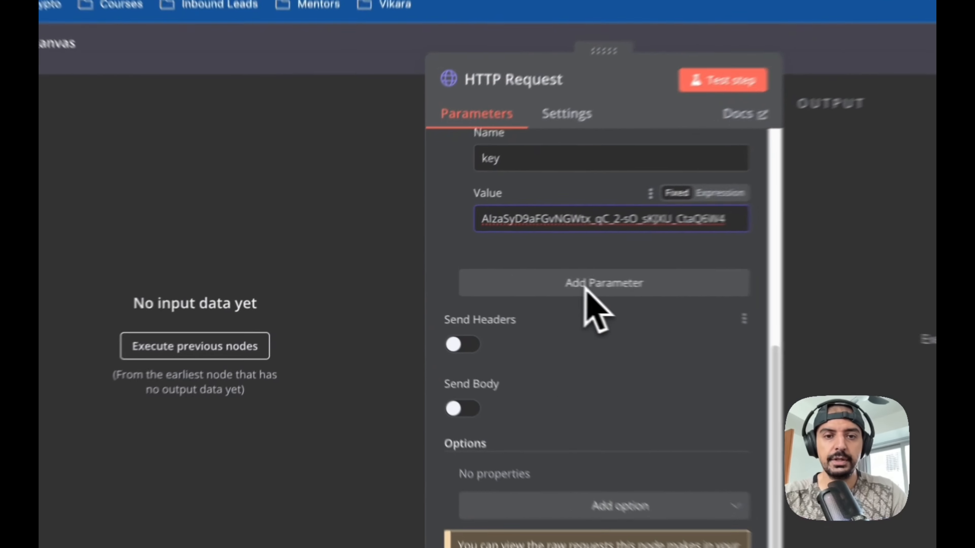
click(482, 282)
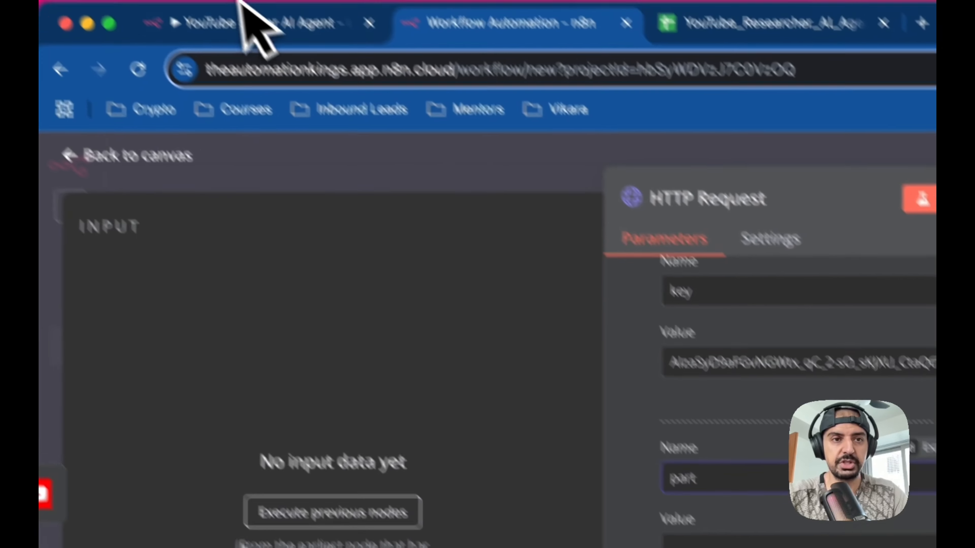
click(253, 19)
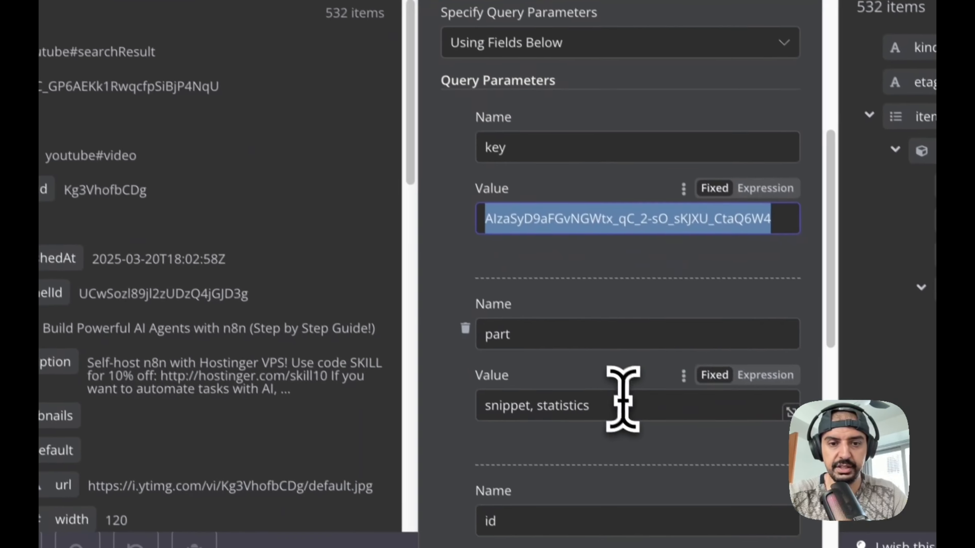
drag(622, 399, 473, 406)
key(ctrl+c)
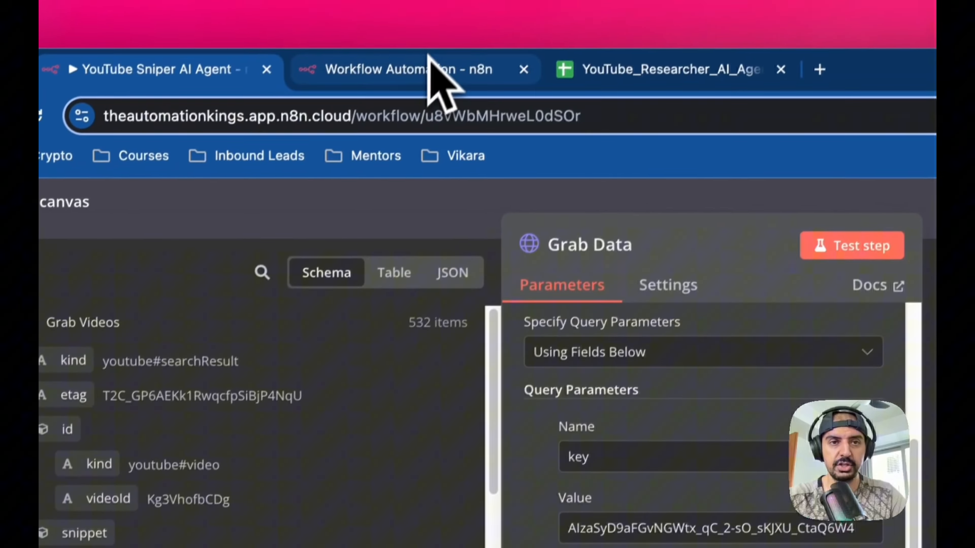
click(431, 77)
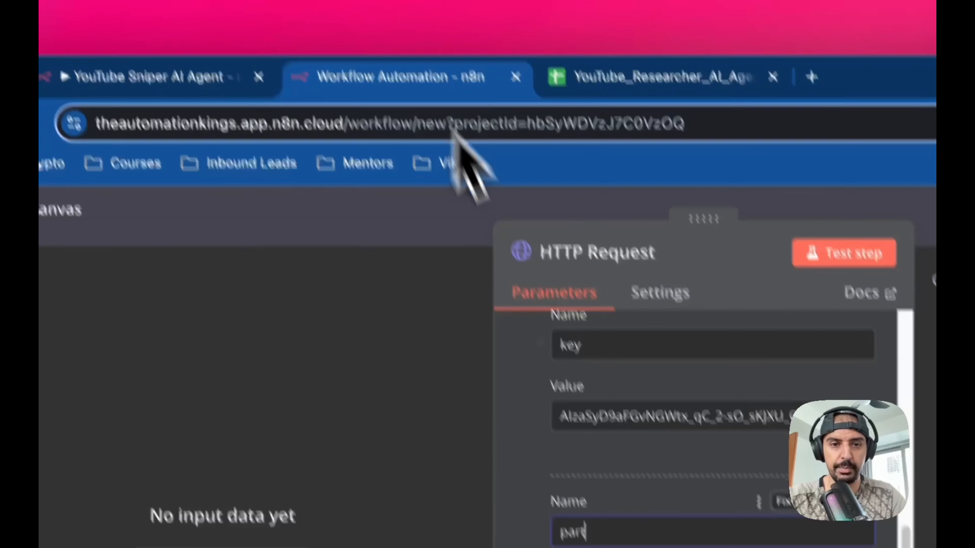
click(500, 401)
key(ctrl+v)
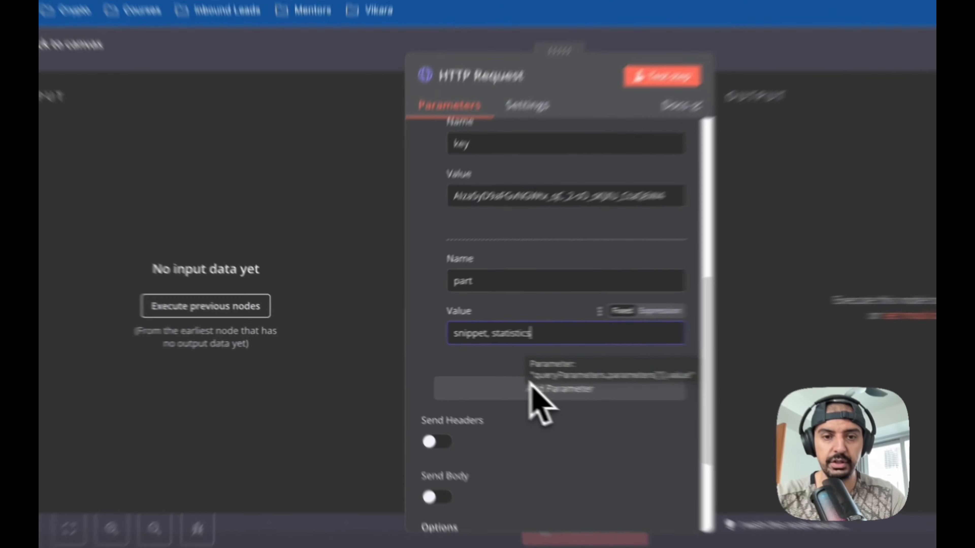
- Add a third query parameter named id with the expression {{ $json.id.videoId }} copied from the original Grab Data node
click(468, 372)
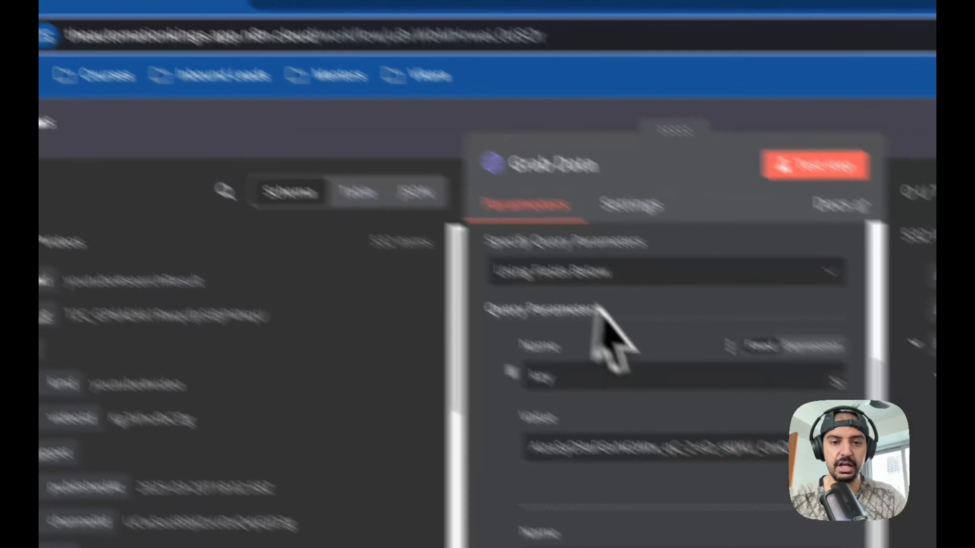
scroll(544, 342, down, 3)
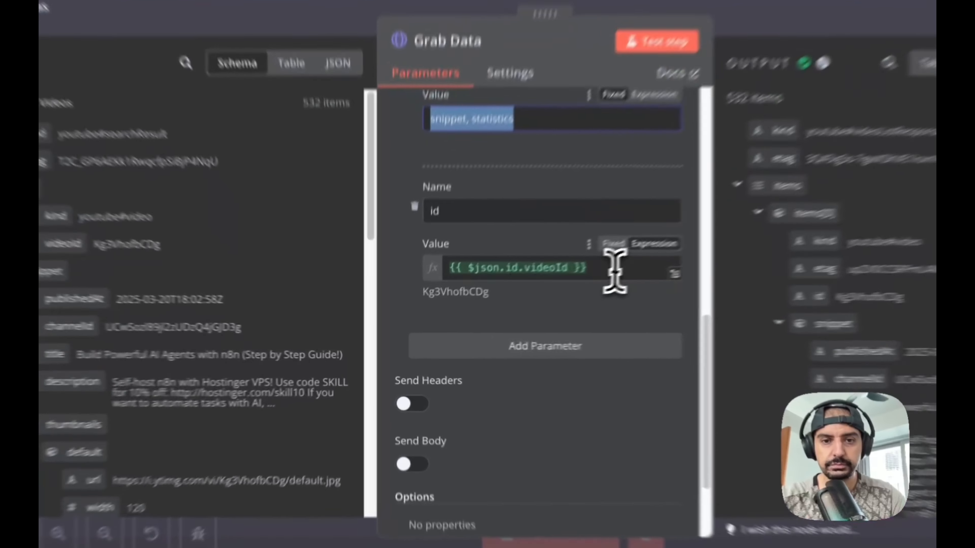
drag(516, 301, 427, 301)
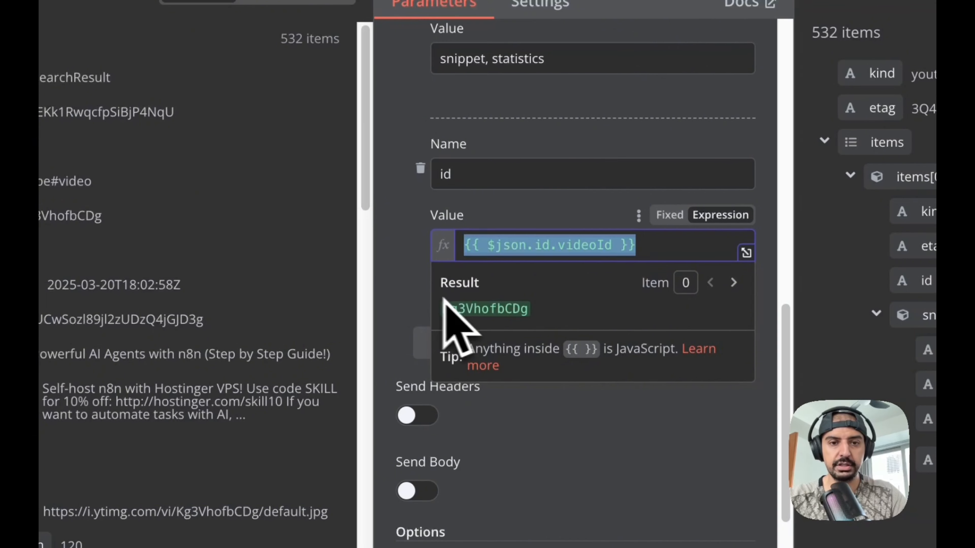
click(419, 288)
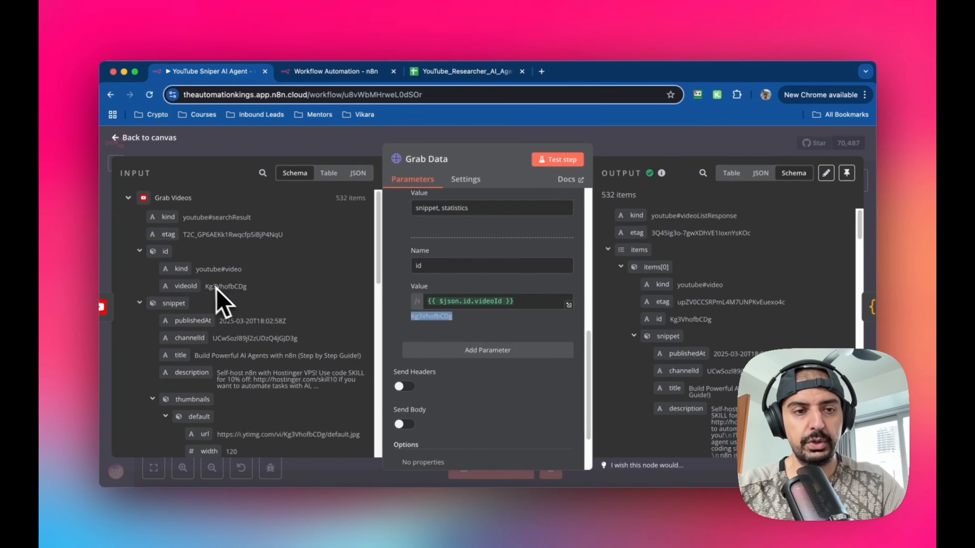
drag(522, 301, 419, 301)
click(377, 73)
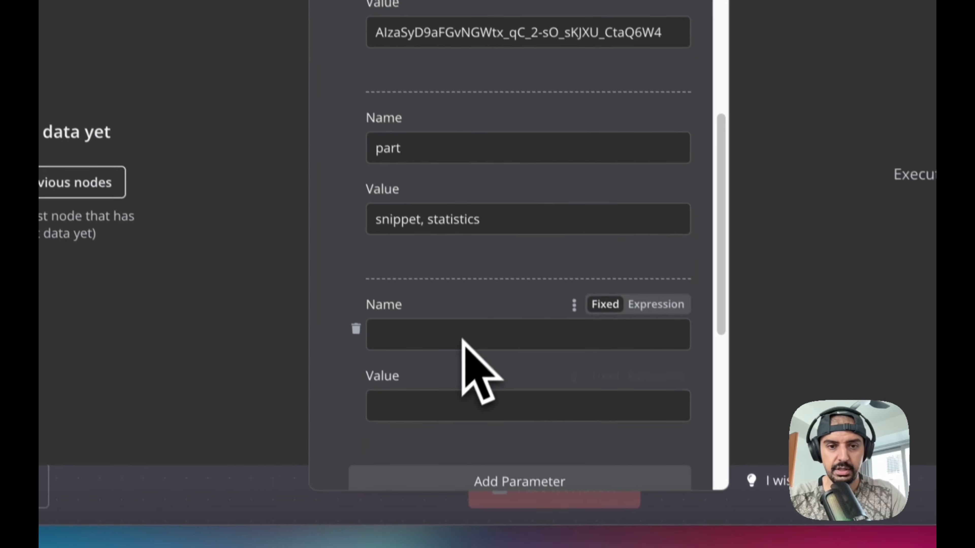
click(436, 400)
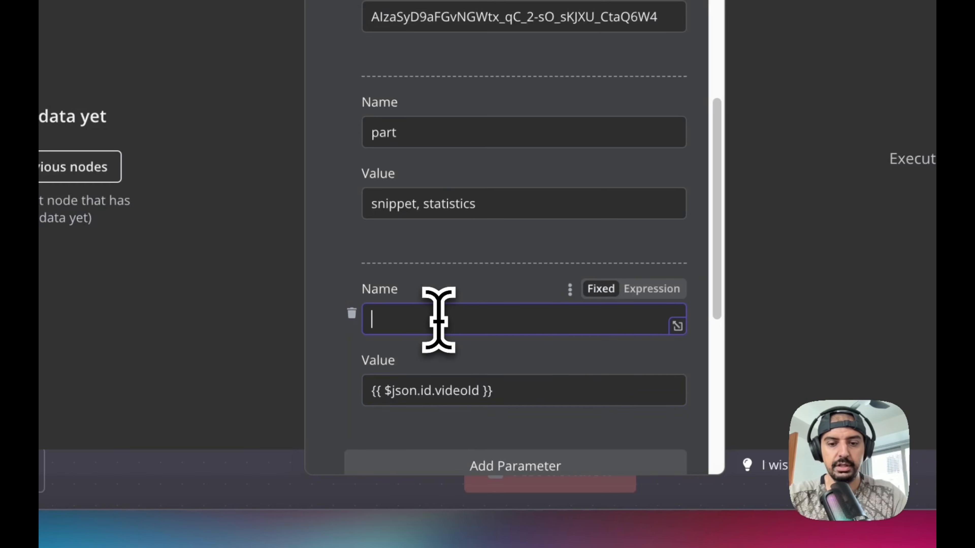
scroll(537, 313, down, 4)
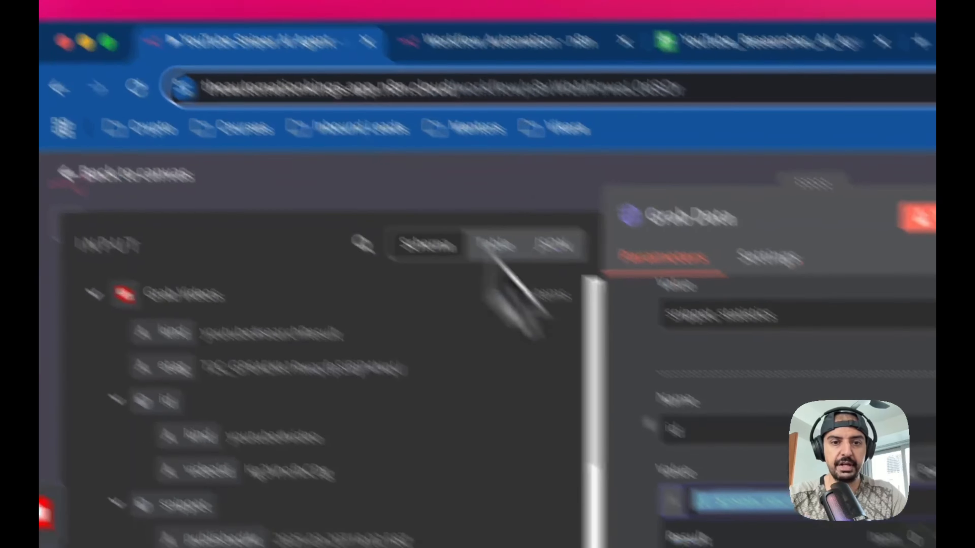
scroll(610, 446, down, 4)
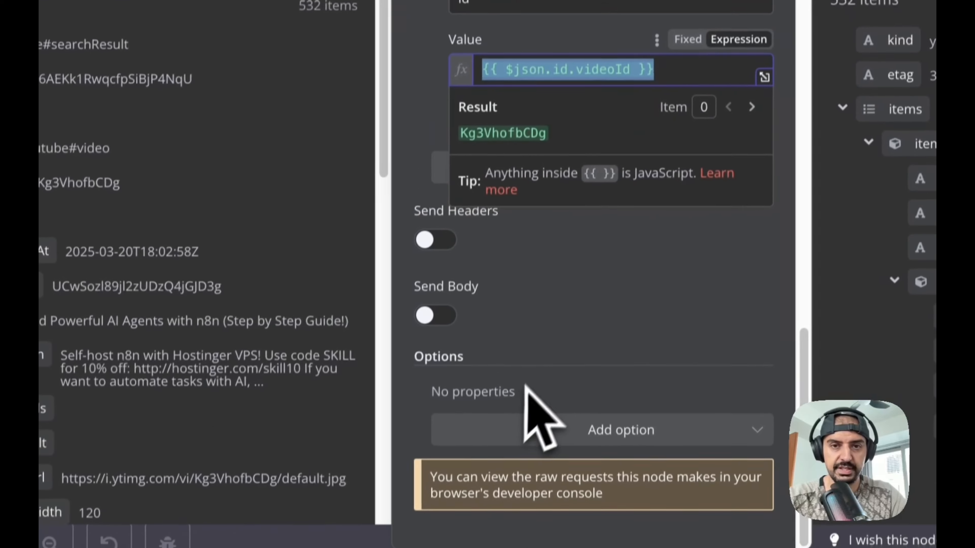
- Rename the HTTP Request node to Grab Data
scroll(524, 537, up, 10)
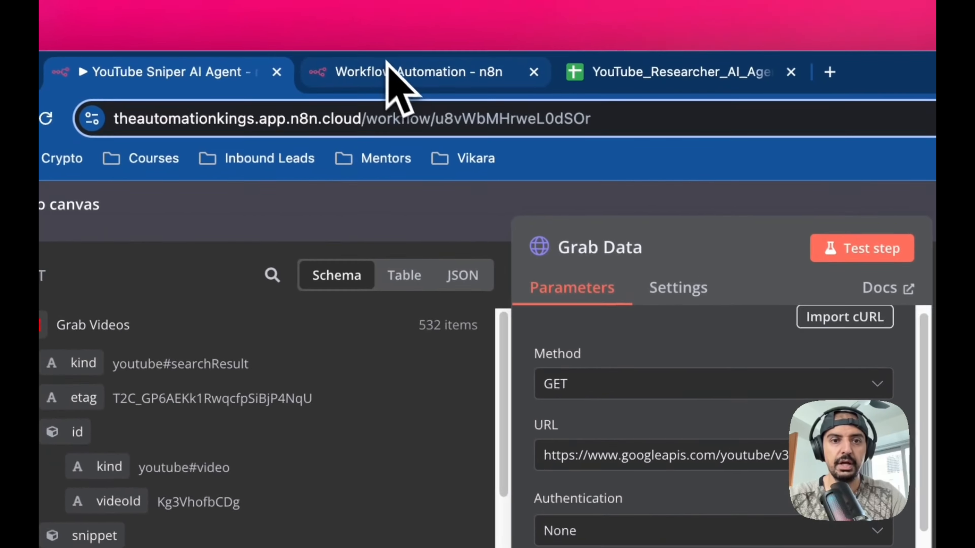
click(388, 65)
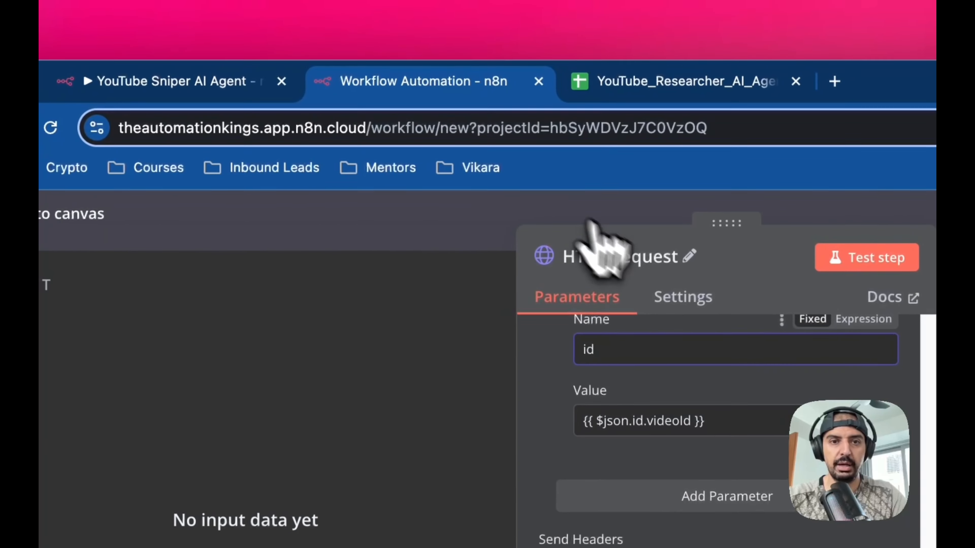
click(616, 246)
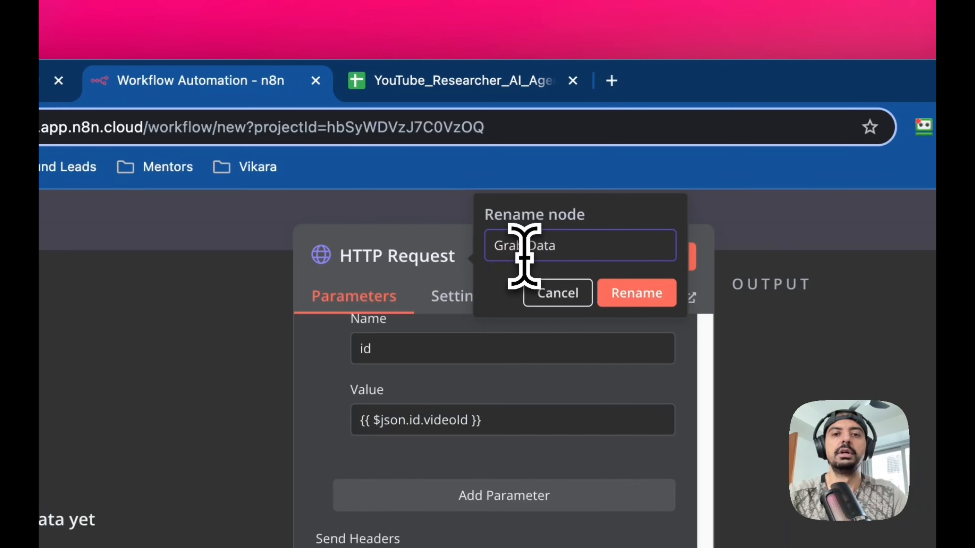
click(615, 291)
- Copy the full JavaScript from the original workflow's Key Metrics Code node
click(91, 218)
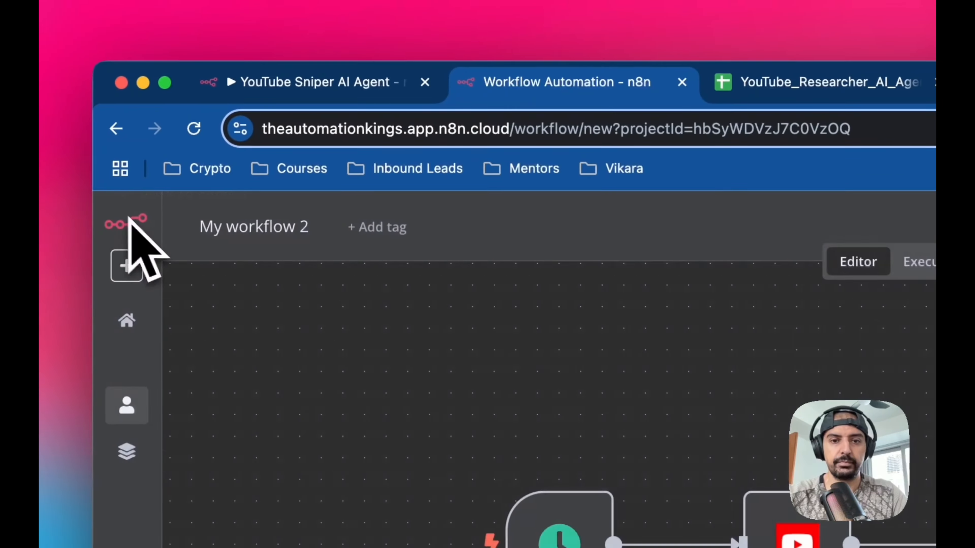
click(215, 35)
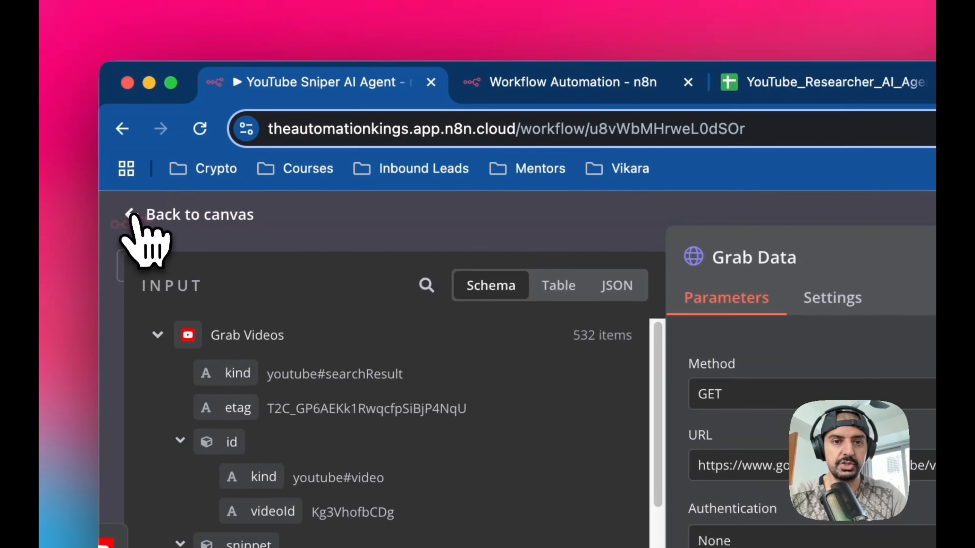
click(102, 202)
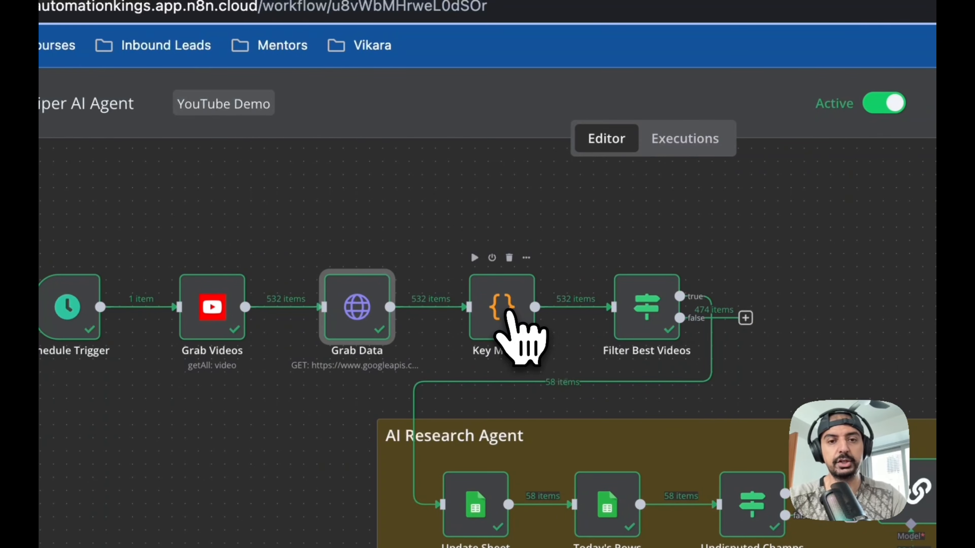
double_click(508, 321)
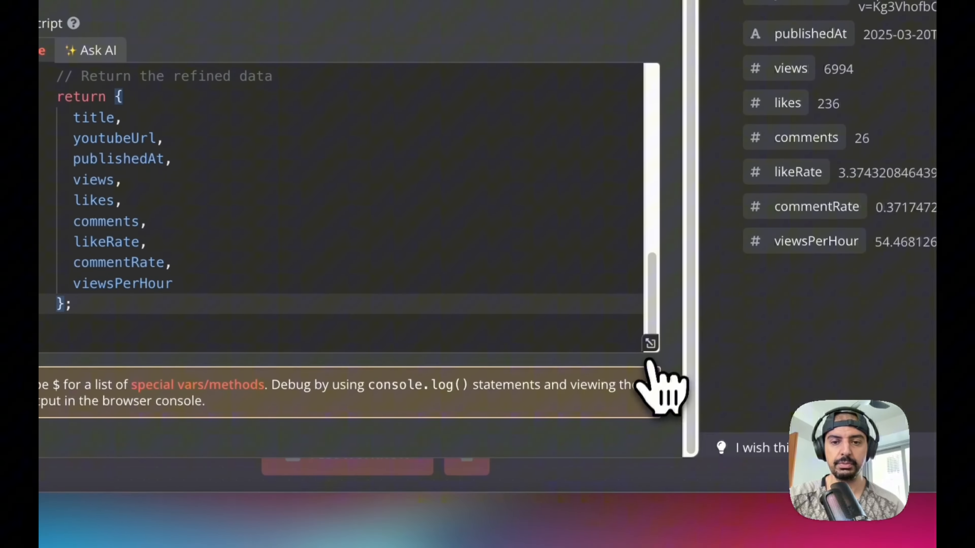
click(649, 345)
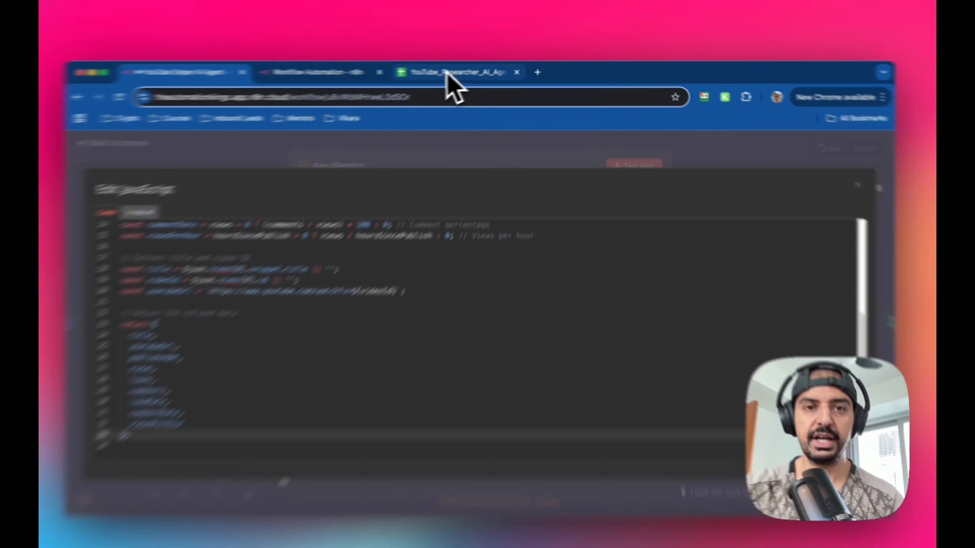
click(449, 72)
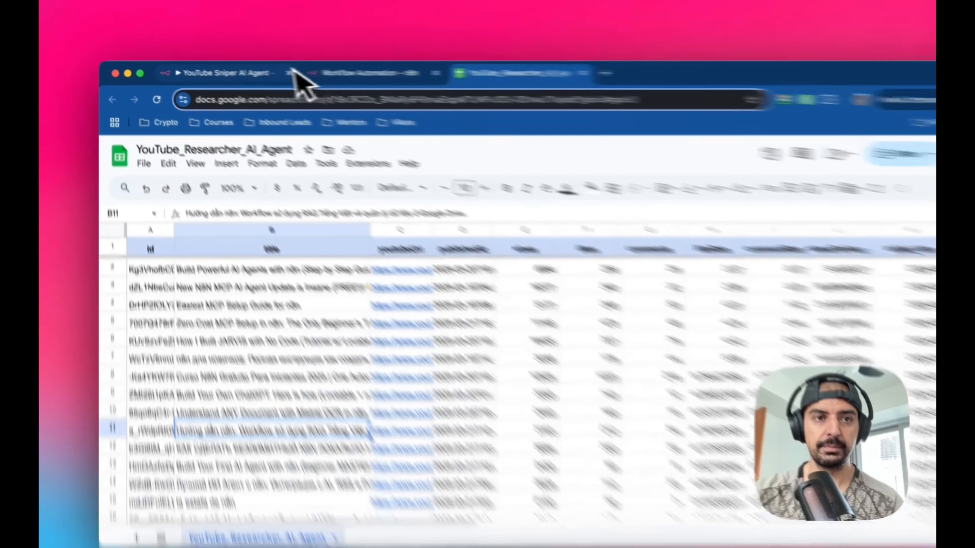
click(231, 71)
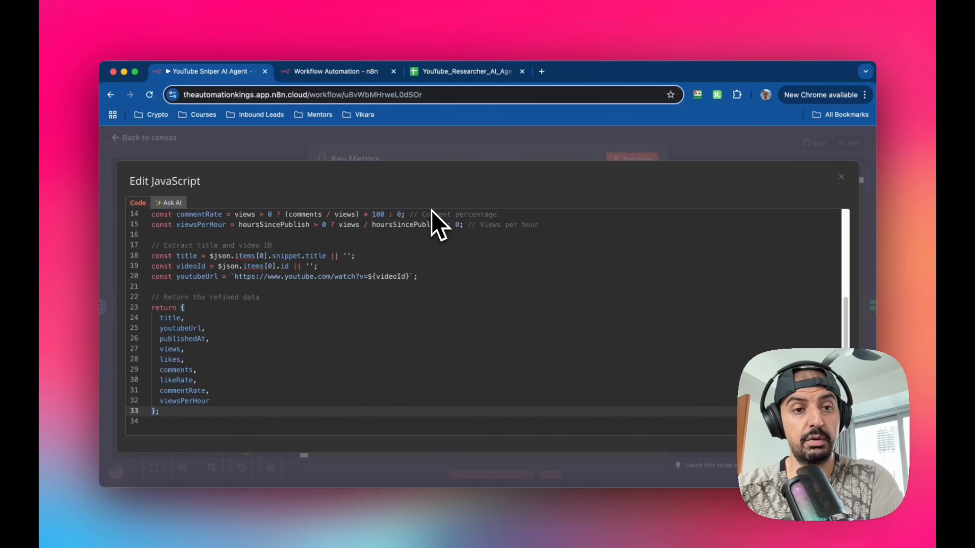
scroll(357, 324, up, 5)
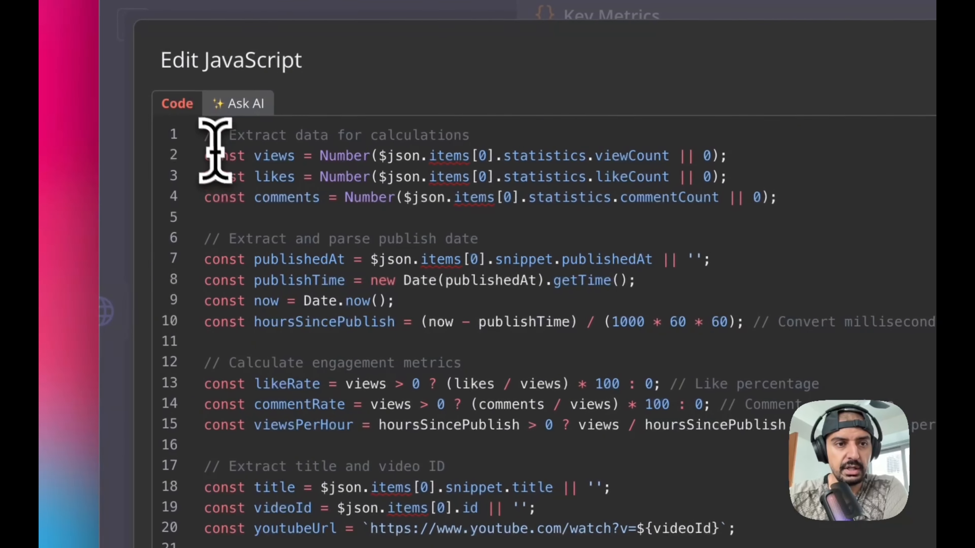
drag(203, 136, 489, 542)
scroll(445, 382, down, 5)
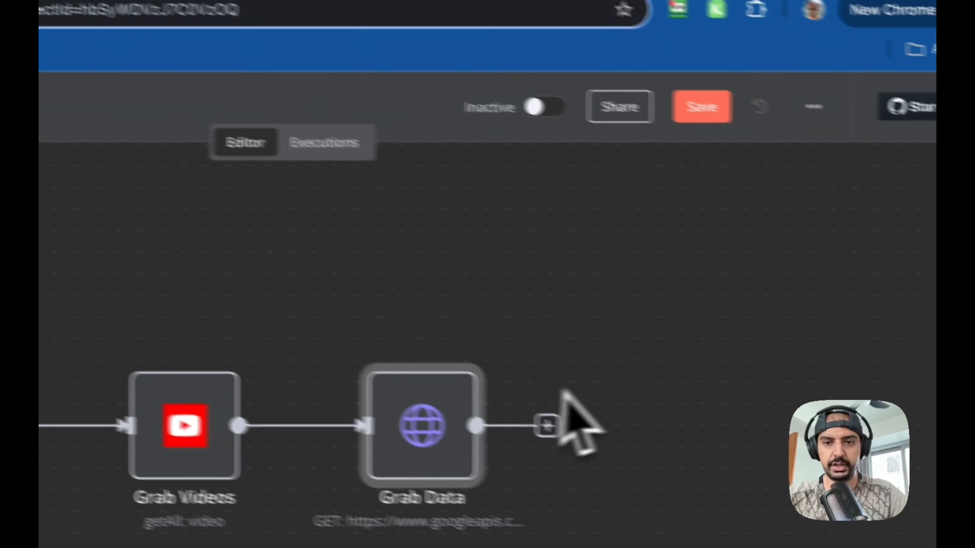
- Add a Code node after Grab Data and set its mode to Run Once for Each Item
click(547, 424)
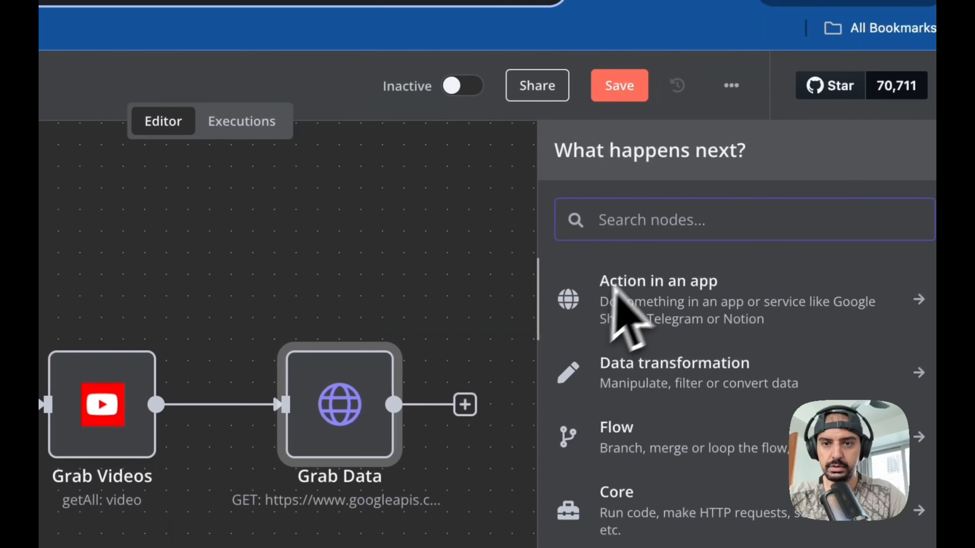
text(code)
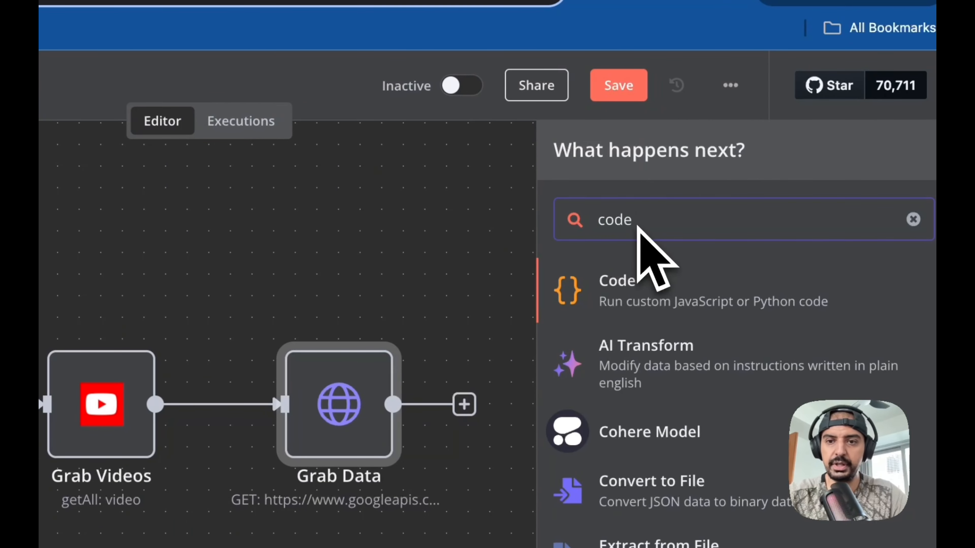
click(666, 301)
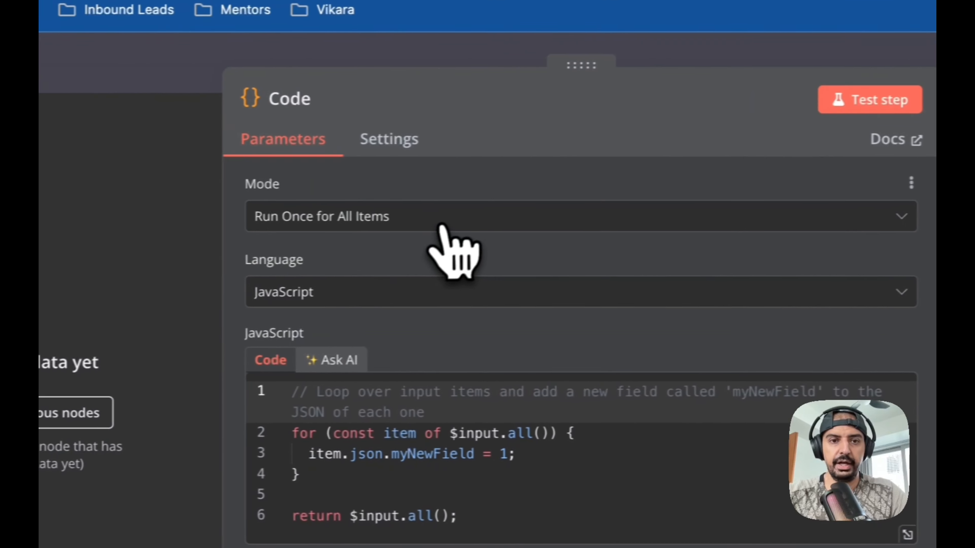
click(441, 223)
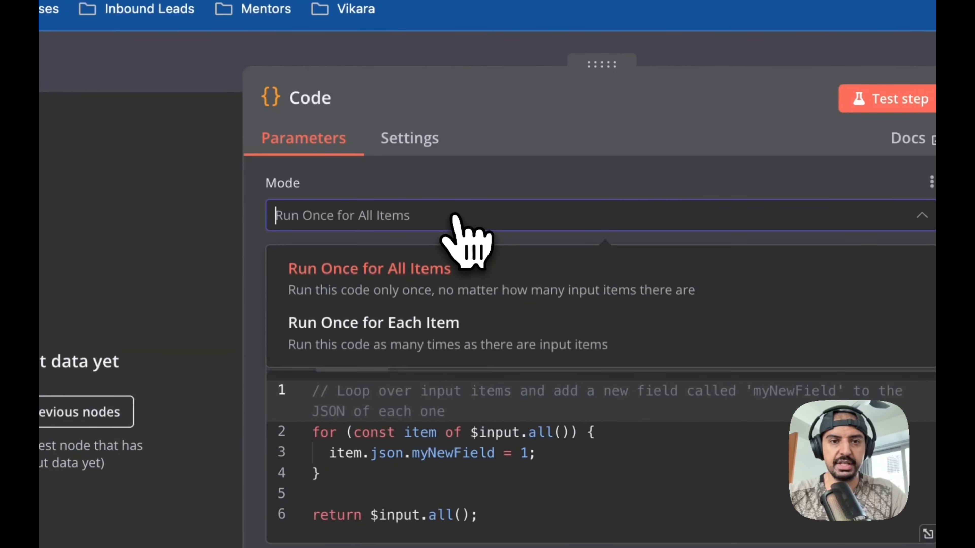
click(424, 340)
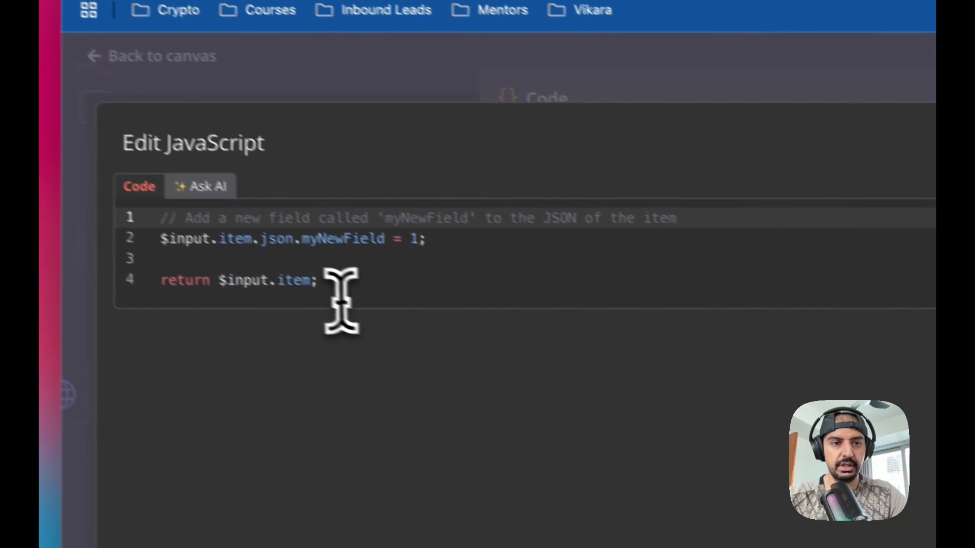
- Replace the default code with the copied Key Metrics JavaScript and rename the node Key Metrics
drag(341, 300, 215, 226)
key(BackSpace)
key(super+v)
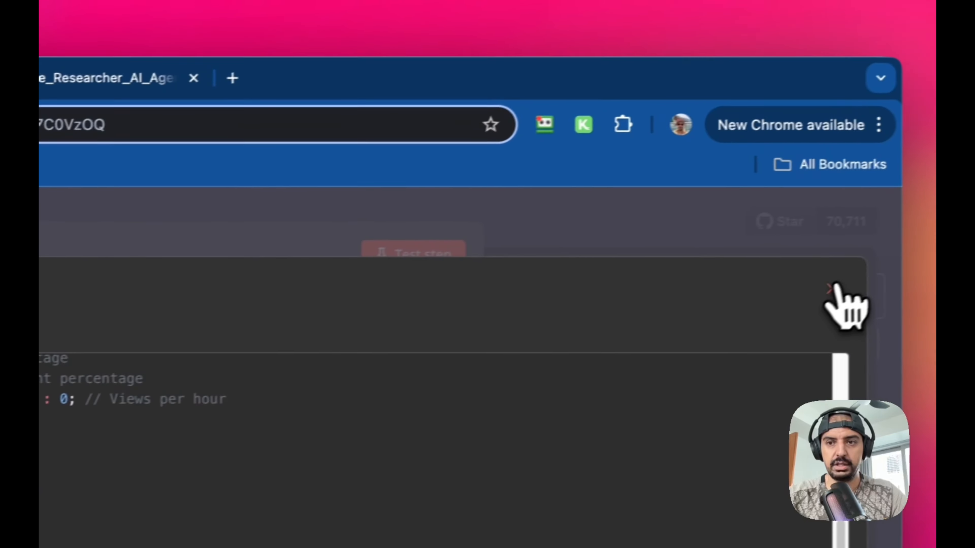
click(838, 286)
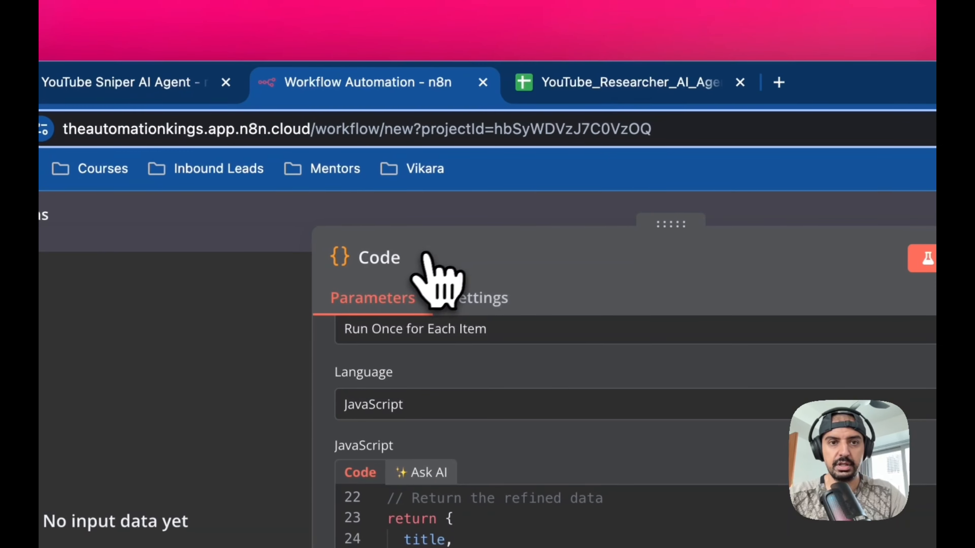
click(410, 258)
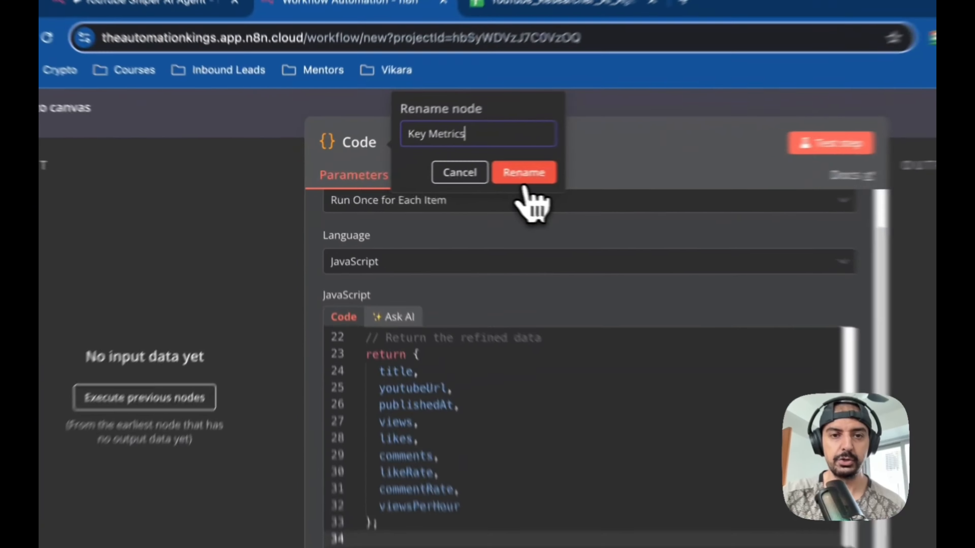
click(445, 177)
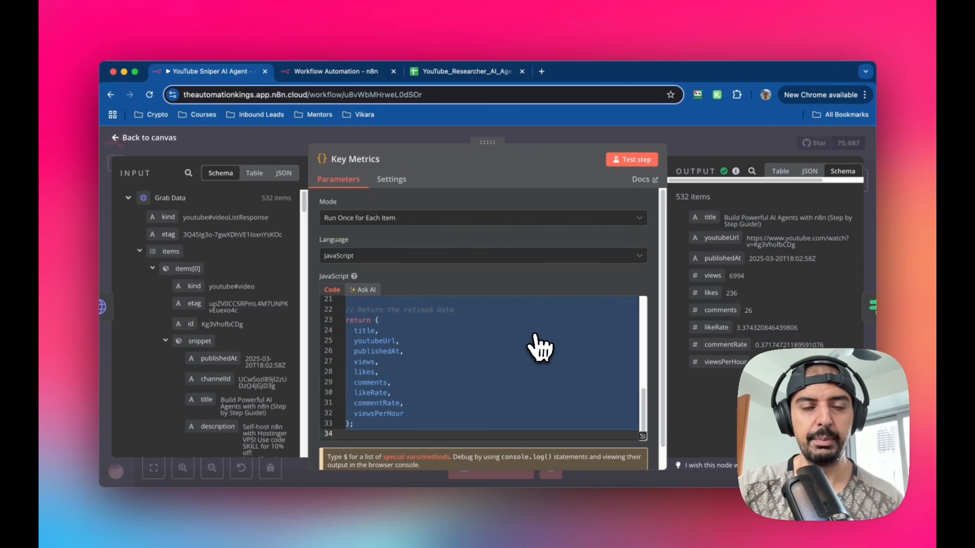
- Add an If node after the Key Metrics node
scroll(479, 327, down, 1)
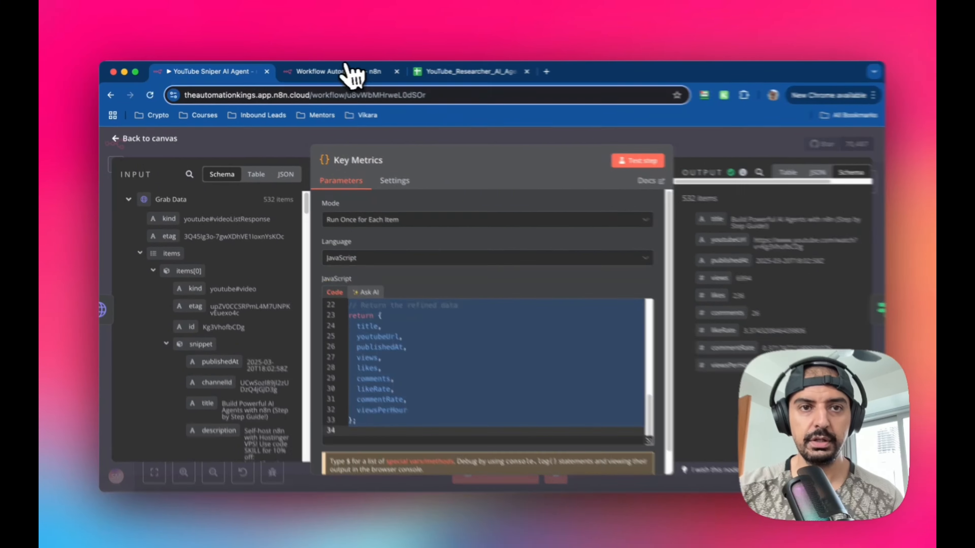
click(346, 72)
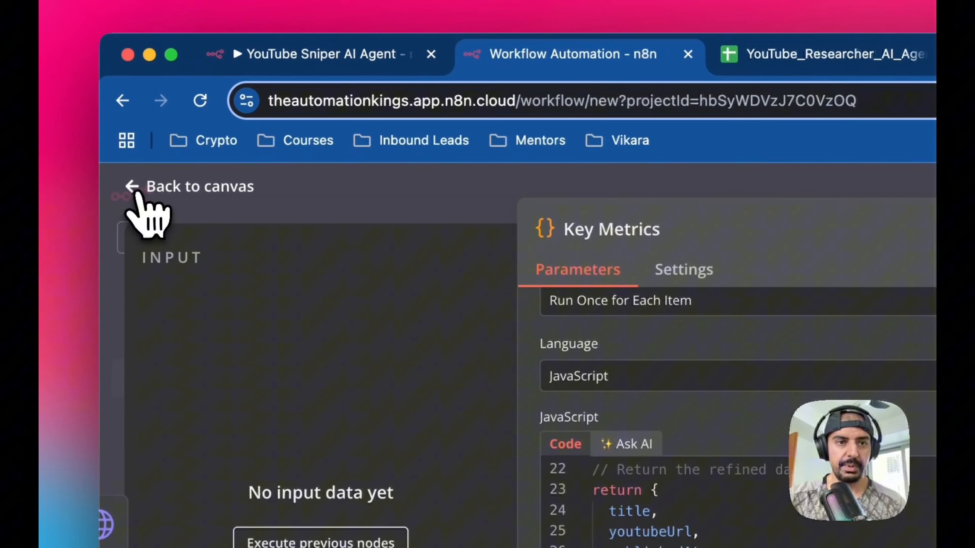
click(138, 192)
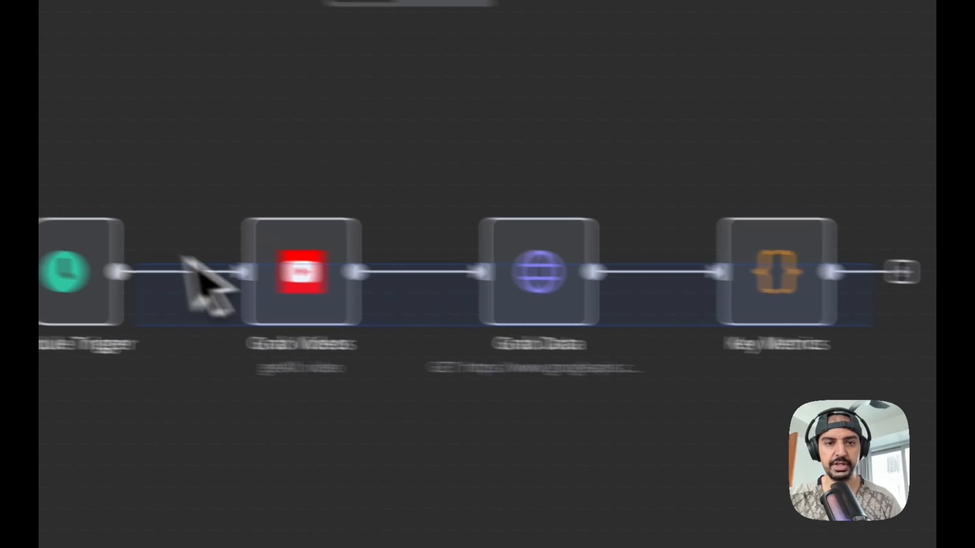
drag(182, 257, 311, 251)
drag(499, 323, 353, 322)
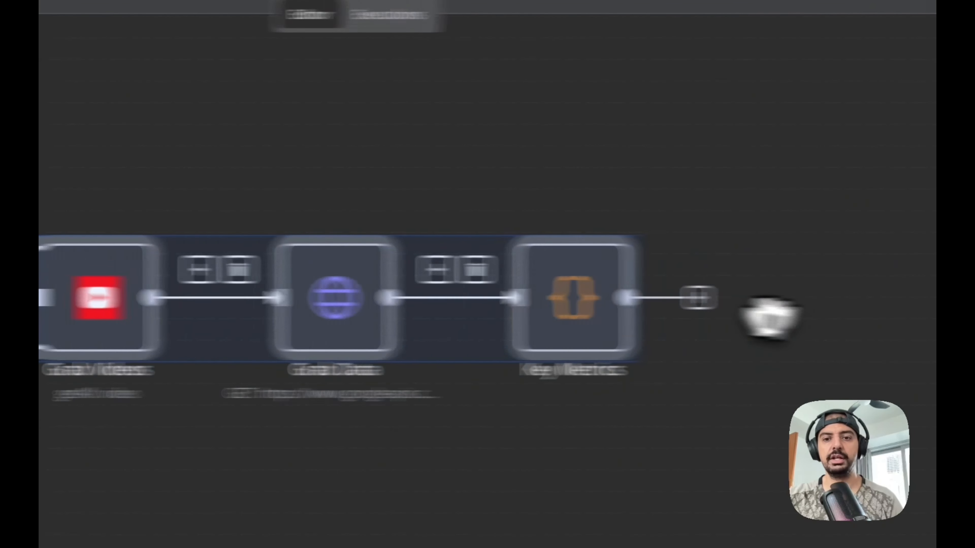
click(498, 300)
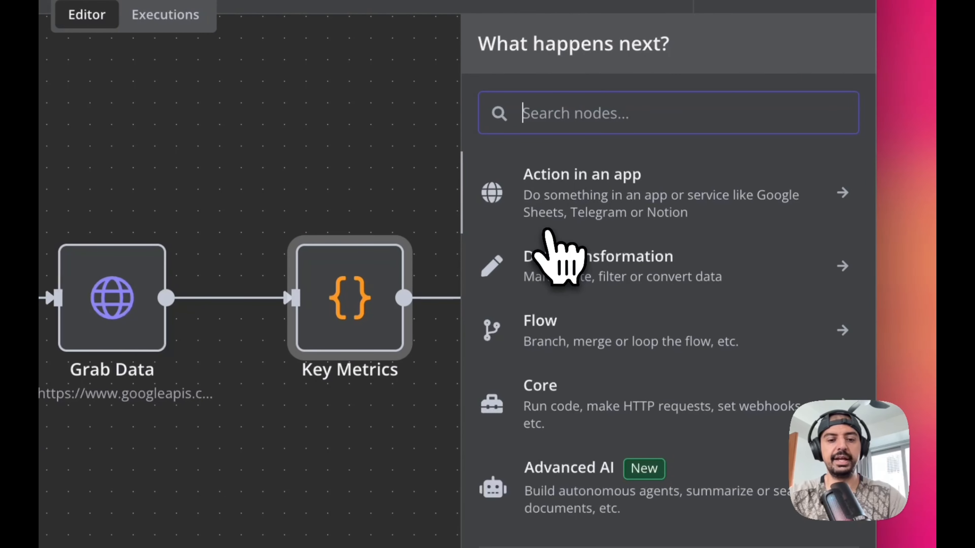
text(if)
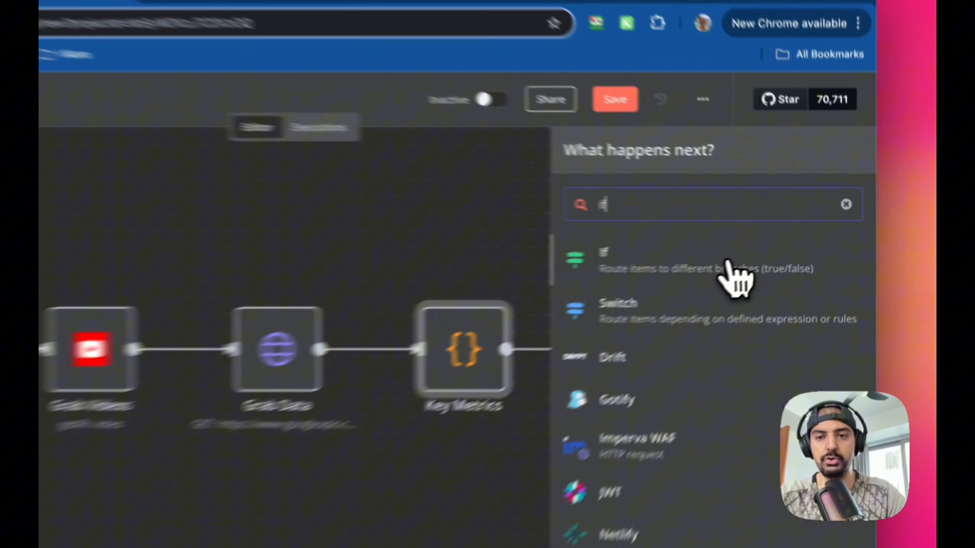
click(790, 254)
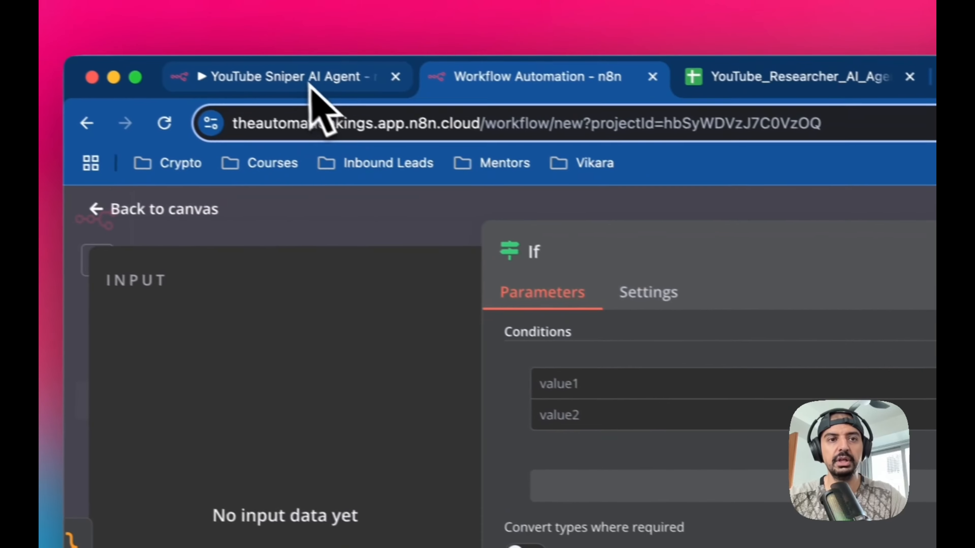
- Open the original workflow's Filter Best Videos node and examine its three conditions and settings
click(309, 86)
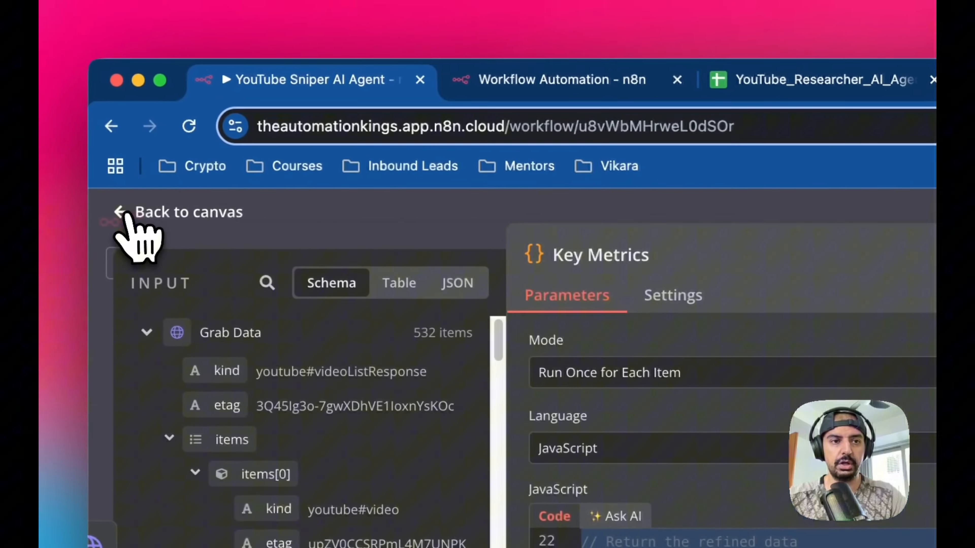
click(77, 189)
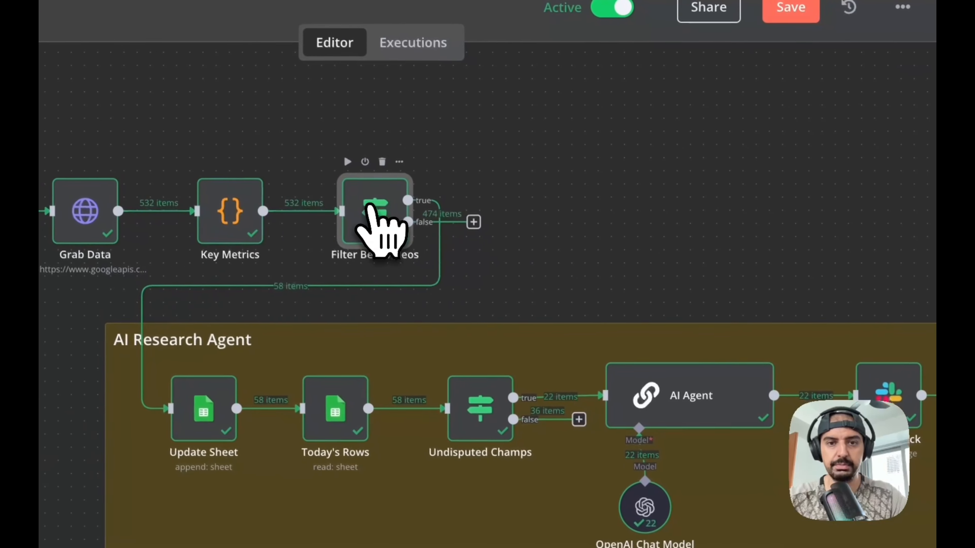
double_click(368, 207)
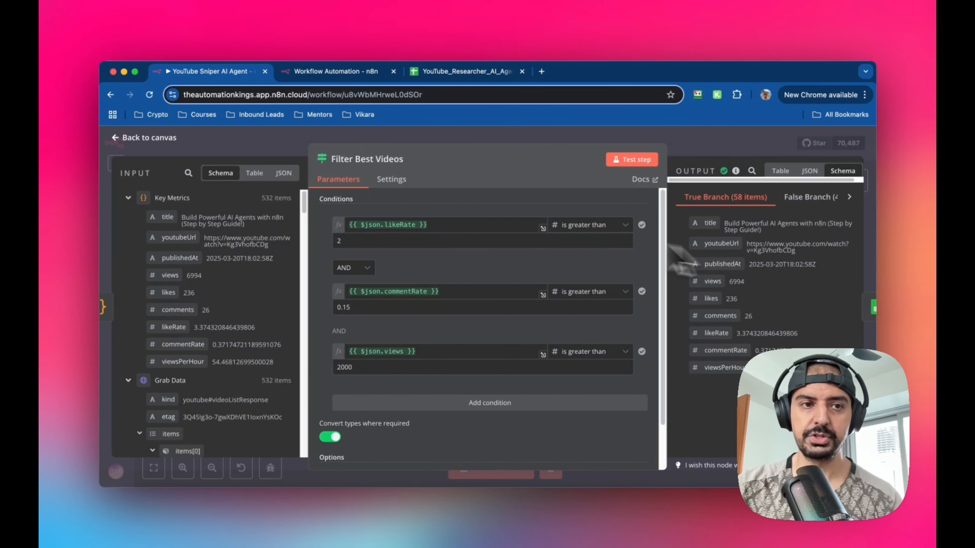
click(117, 139)
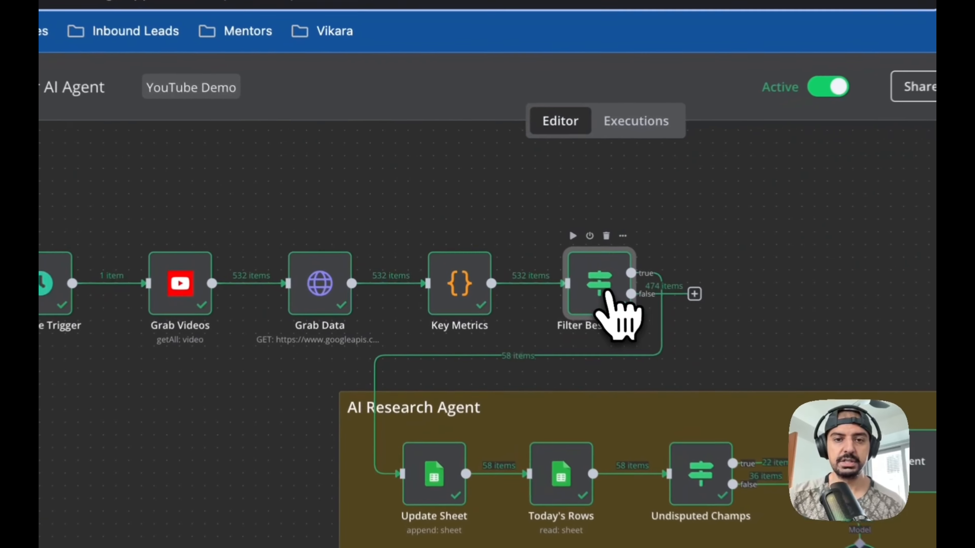
double_click(505, 252)
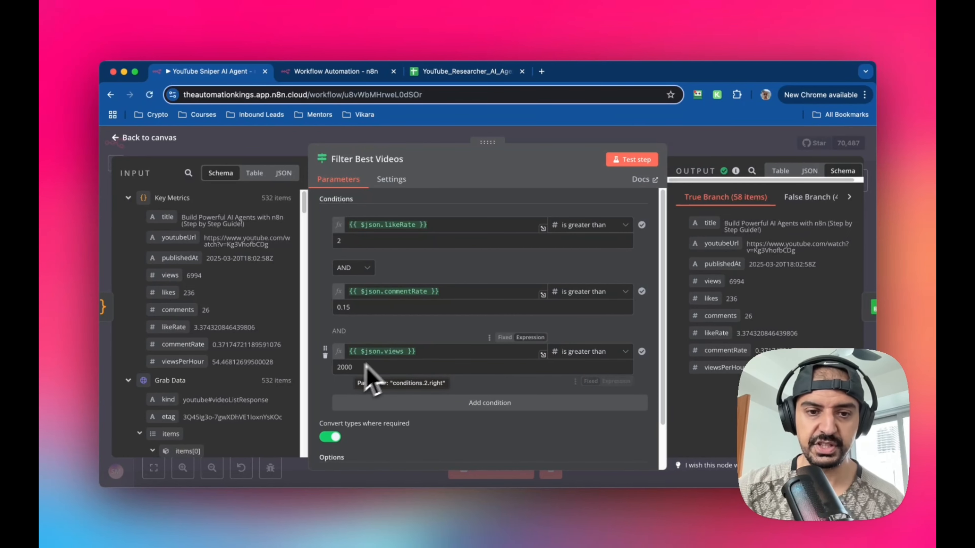
scroll(419, 342, down, 2)
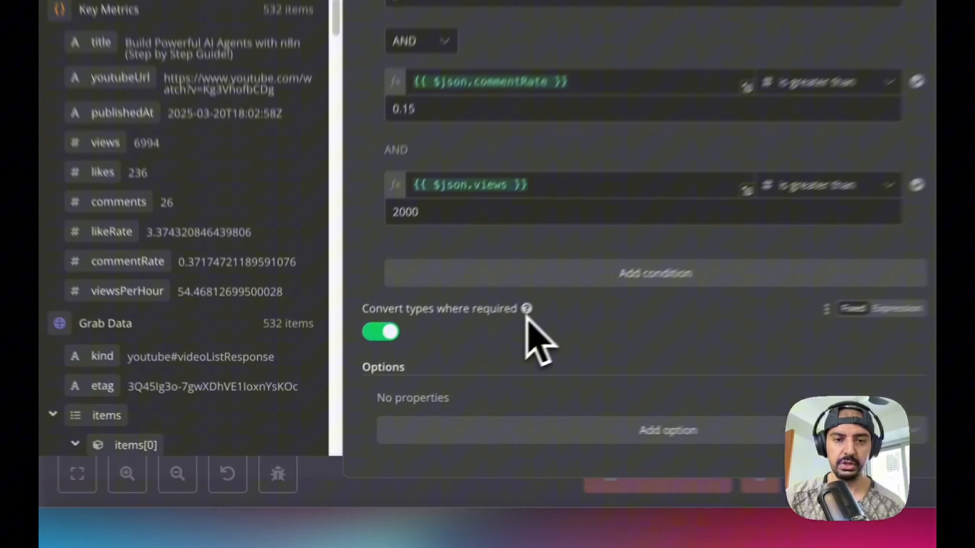
mouse_move(414, 373)
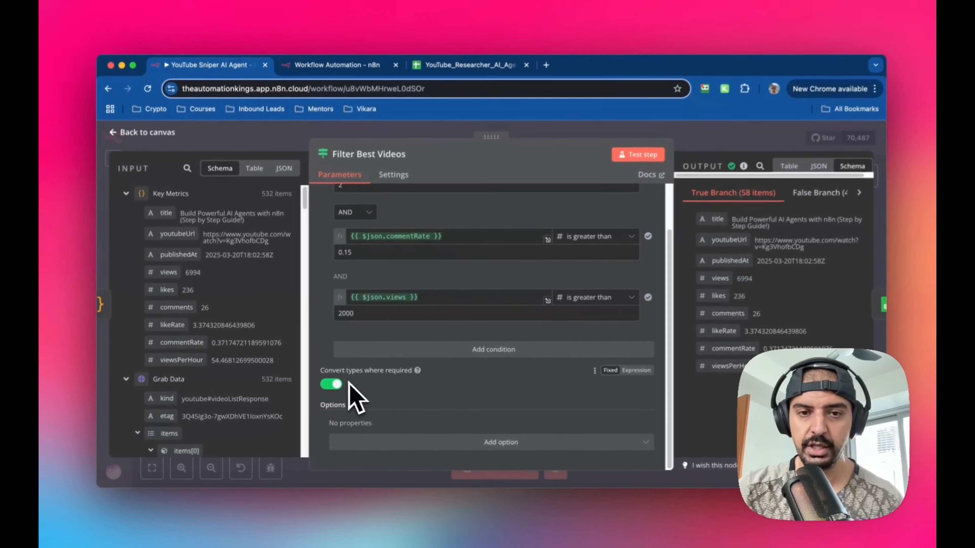
scroll(470, 357, up, 2)
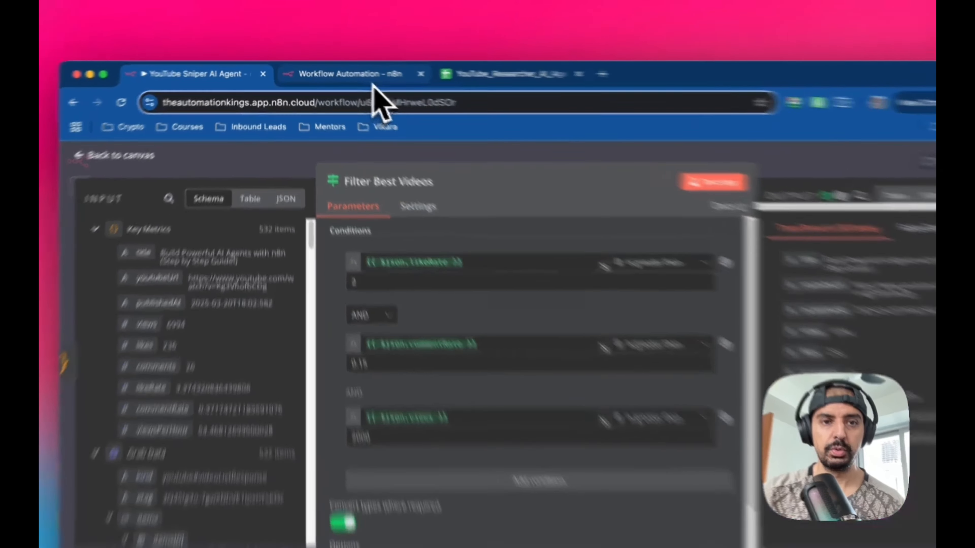
- Rename the new If node Filter Best Videos and add two more conditions to it
click(366, 72)
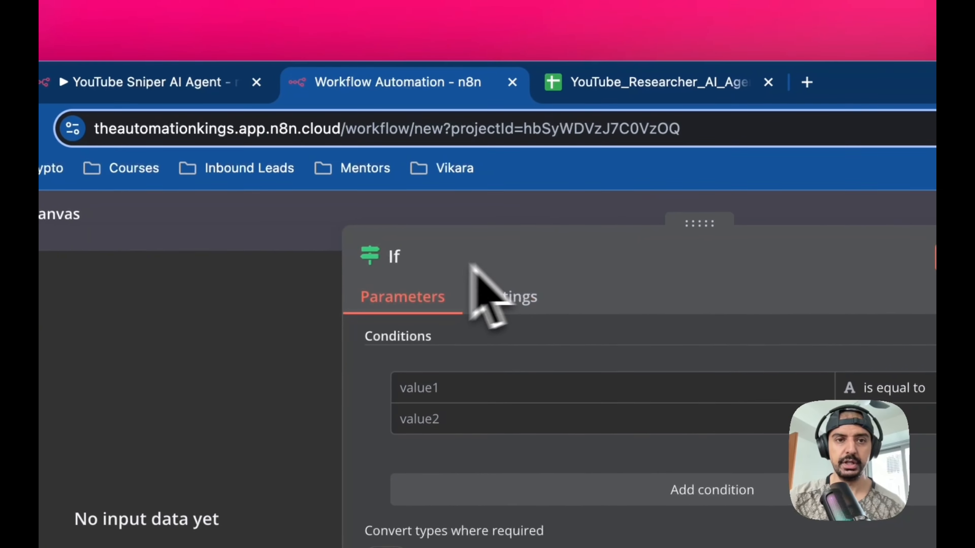
click(411, 257)
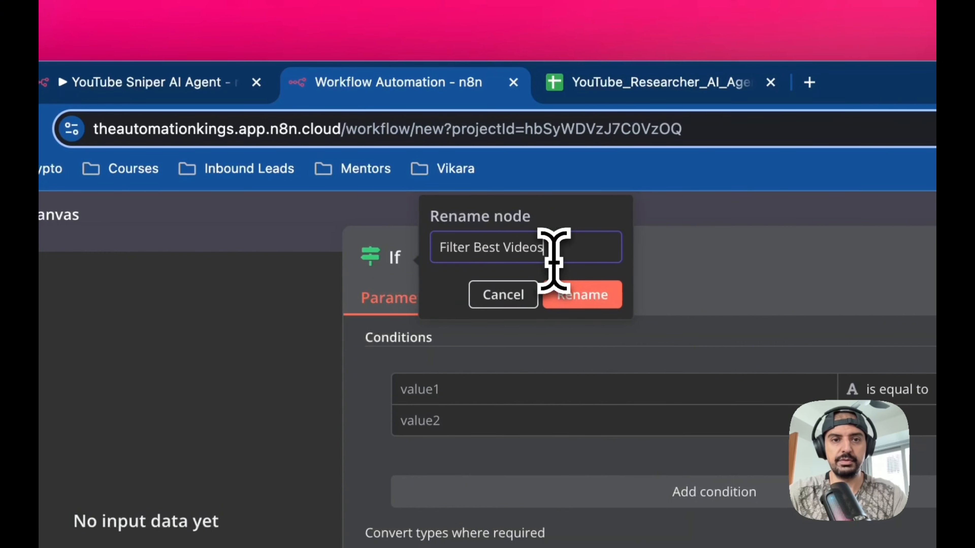
text(Filter Best Videos)
click(588, 295)
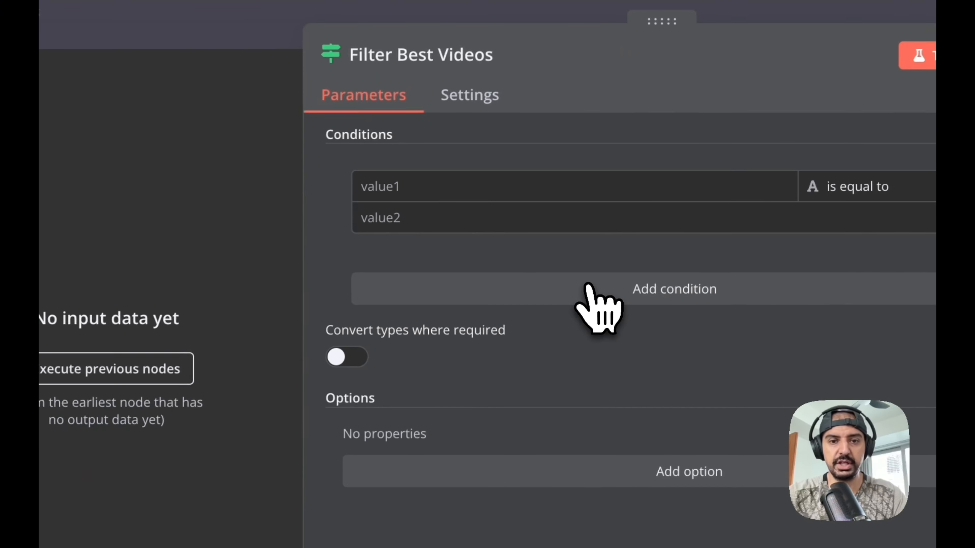
click(587, 289)
click(614, 422)
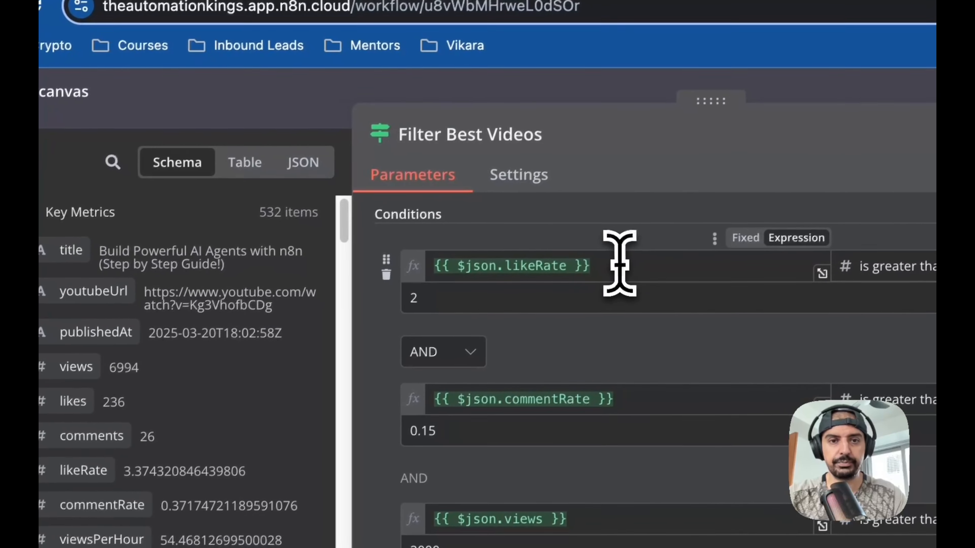
- Browse the original filter node's input schema fields from Key Metrics and Grab Data
drag(636, 277, 442, 277)
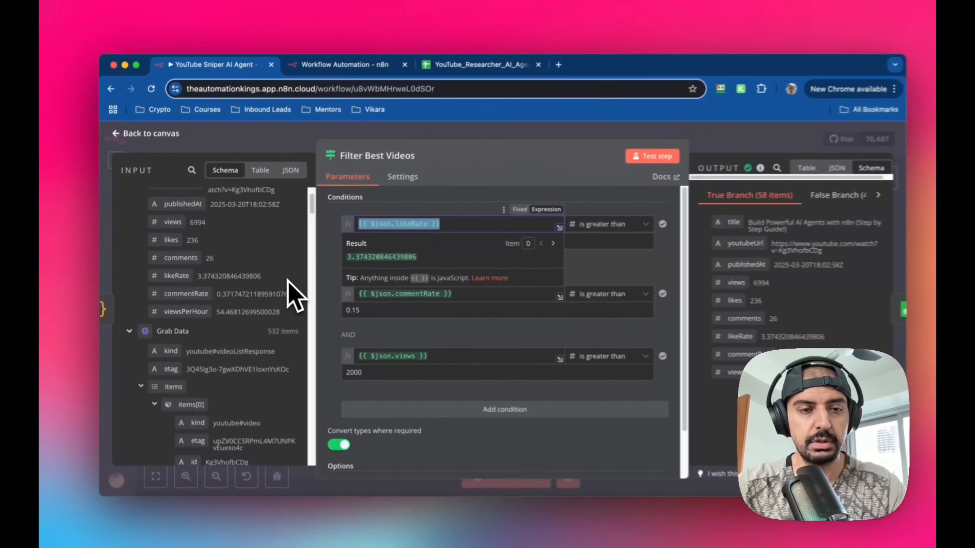
scroll(215, 276, down, 3)
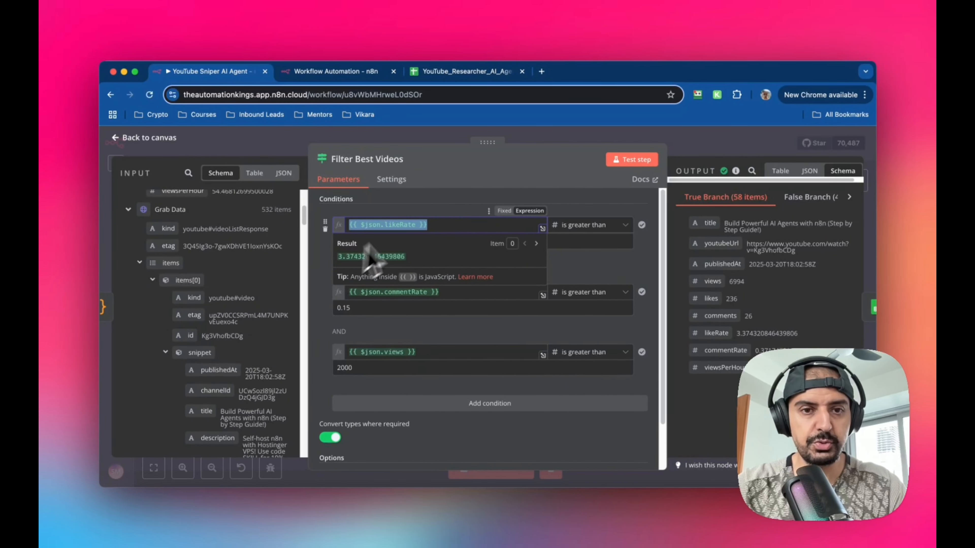
scroll(246, 334, down, 10)
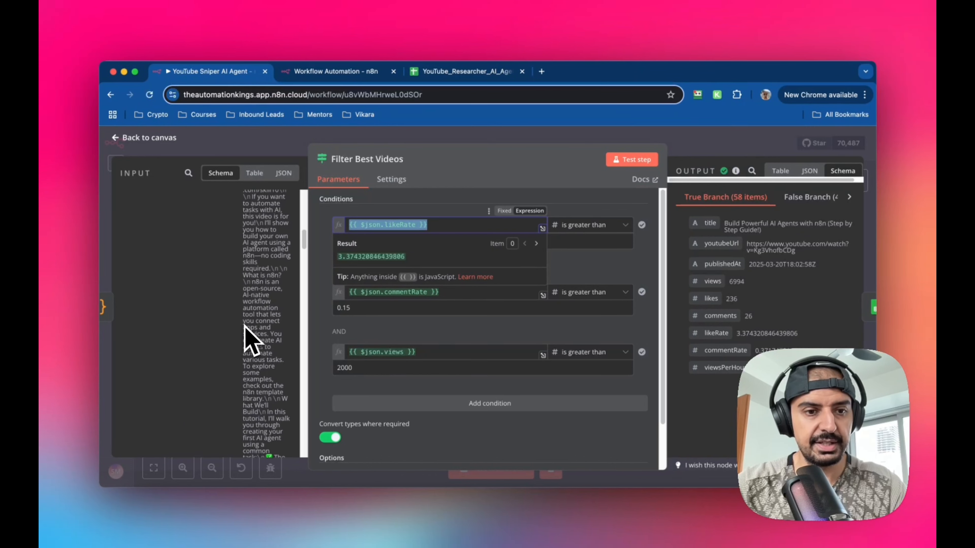
scroll(245, 334, down, 10)
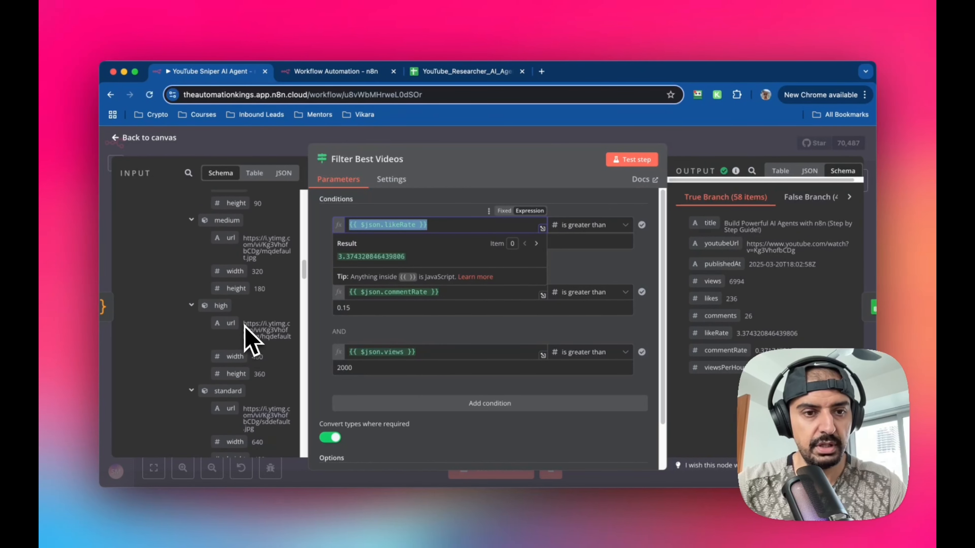
scroll(251, 342, down, 15)
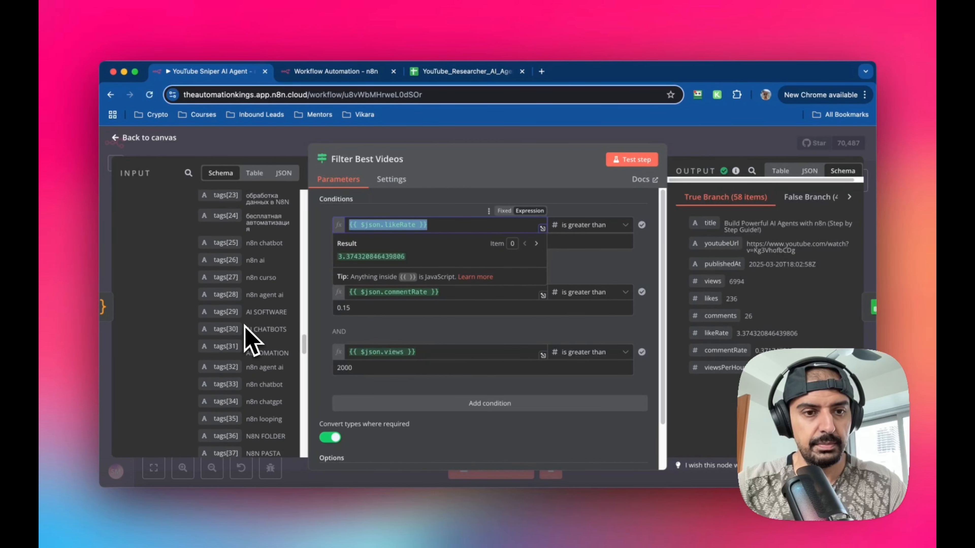
scroll(251, 342, up, 20)
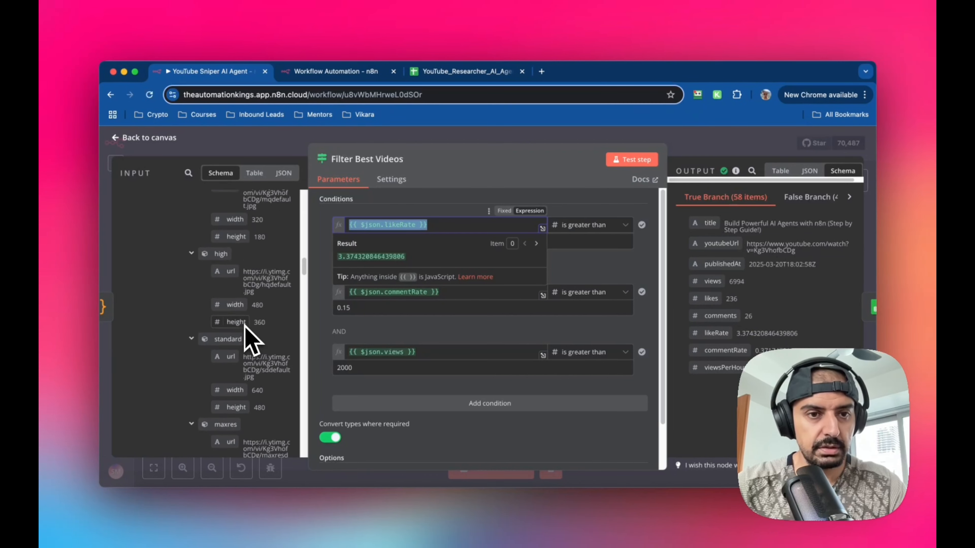
scroll(251, 340, up, 10)
scroll(251, 339, up, 10)
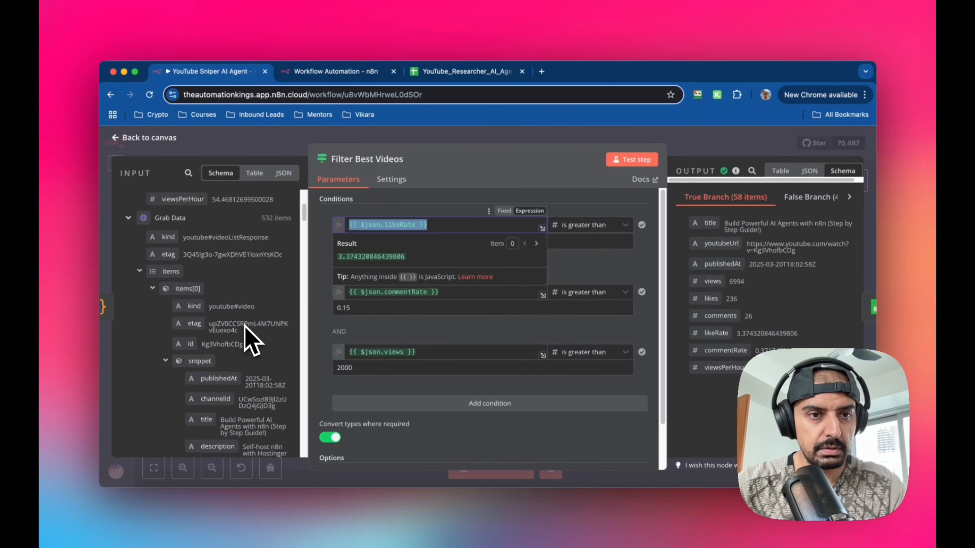
scroll(251, 340, up, 4)
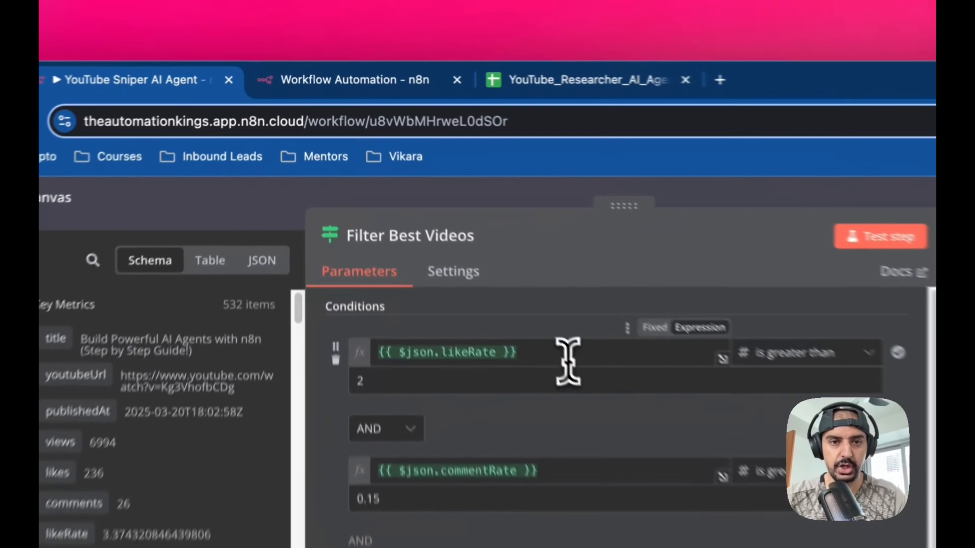
- Copy the {{ $json.likeRate }} expression from the original filter into the first condition's first value
drag(568, 361, 376, 354)
key(ctrl+c)
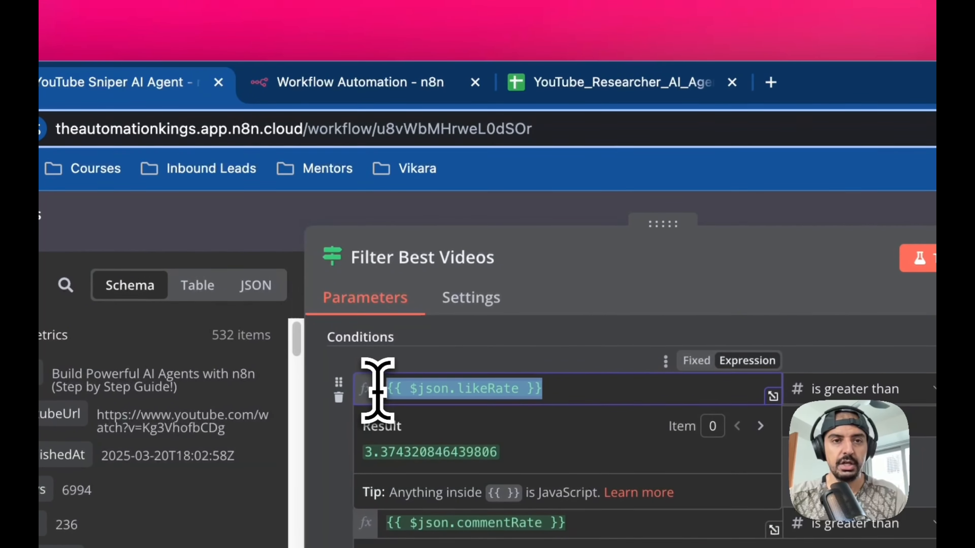
click(369, 80)
click(553, 388)
key(ctrl+v)
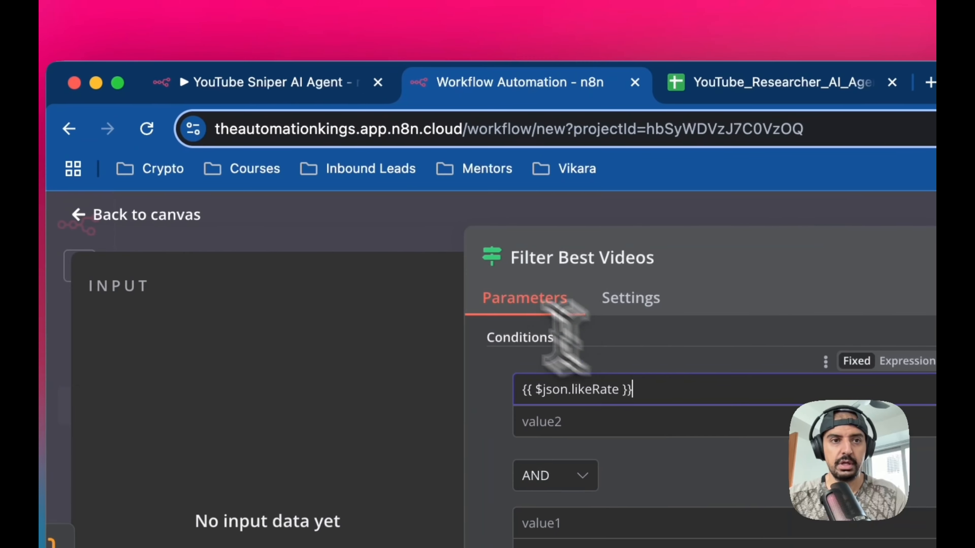
- Copy the {{ $json.commentRate }} expression from the original filter into the second condition's first value
click(146, 81)
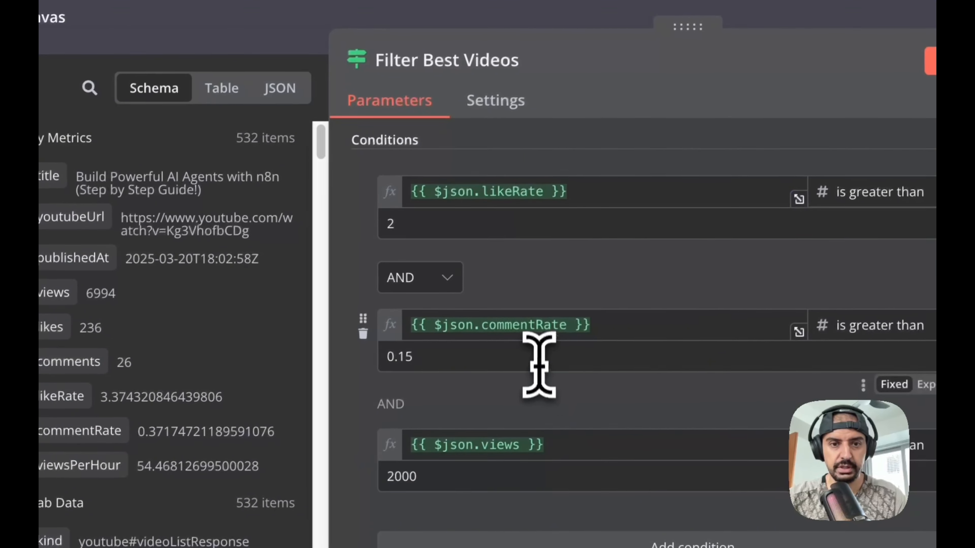
drag(614, 326, 409, 324)
key(ctrl+c)
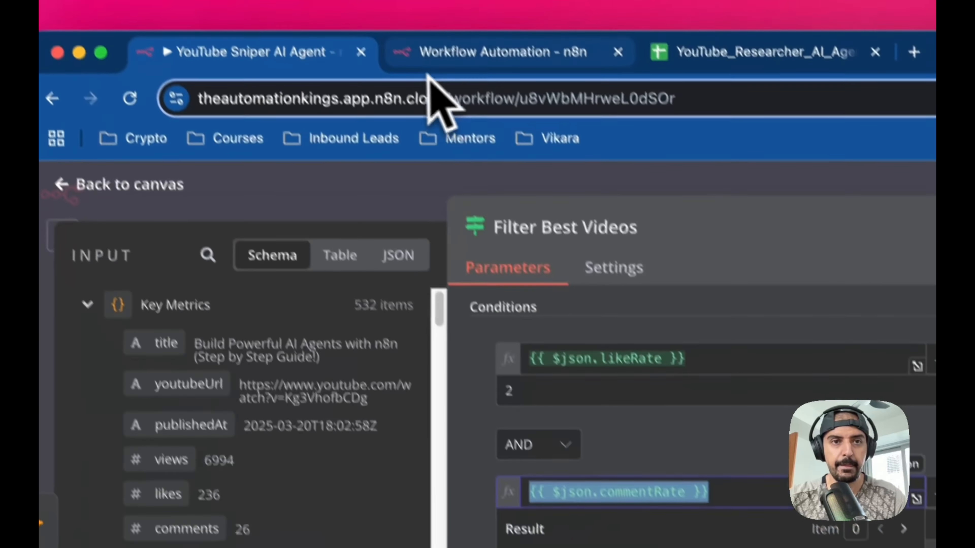
click(437, 48)
click(587, 406)
key(ctrl+v)
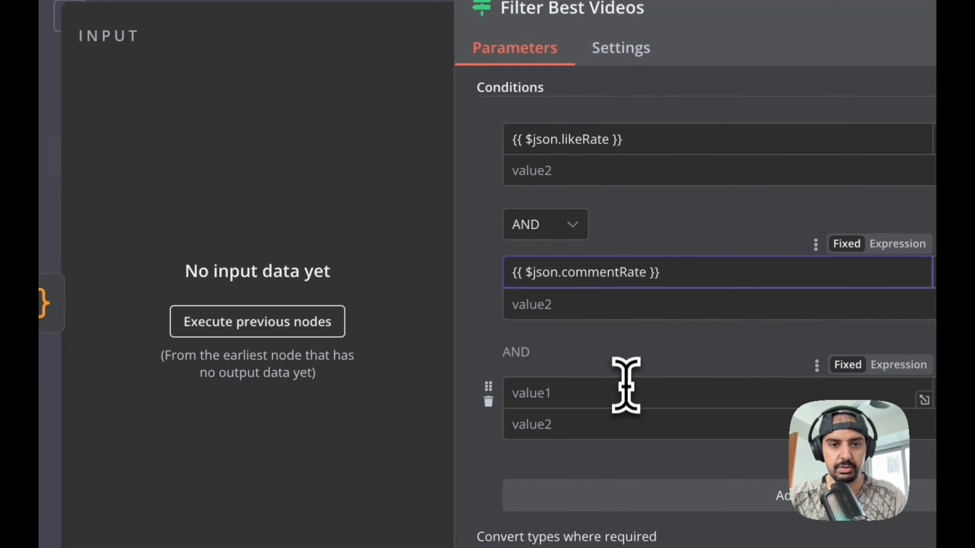
- Copy the {{ $json.views }} expression from the original filter into the third condition's first value
click(609, 414)
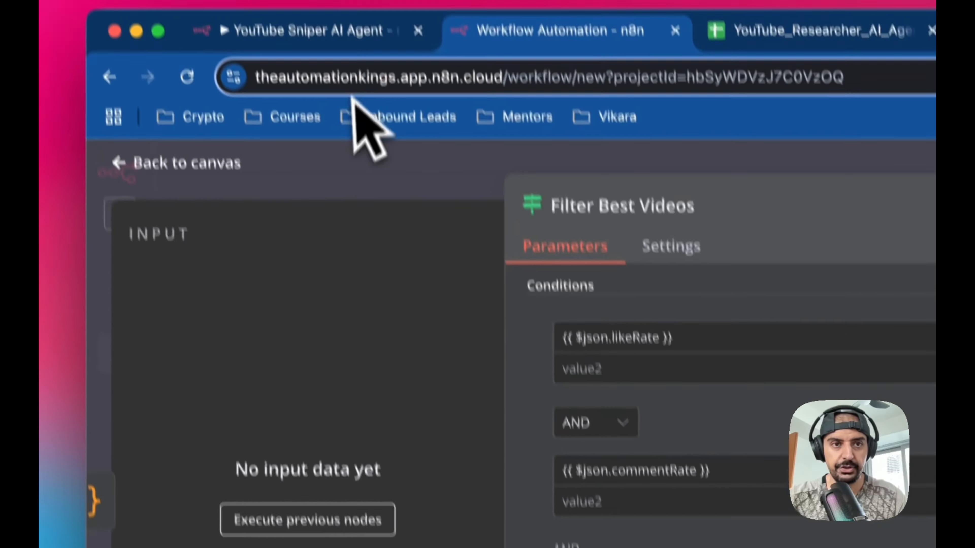
click(357, 37)
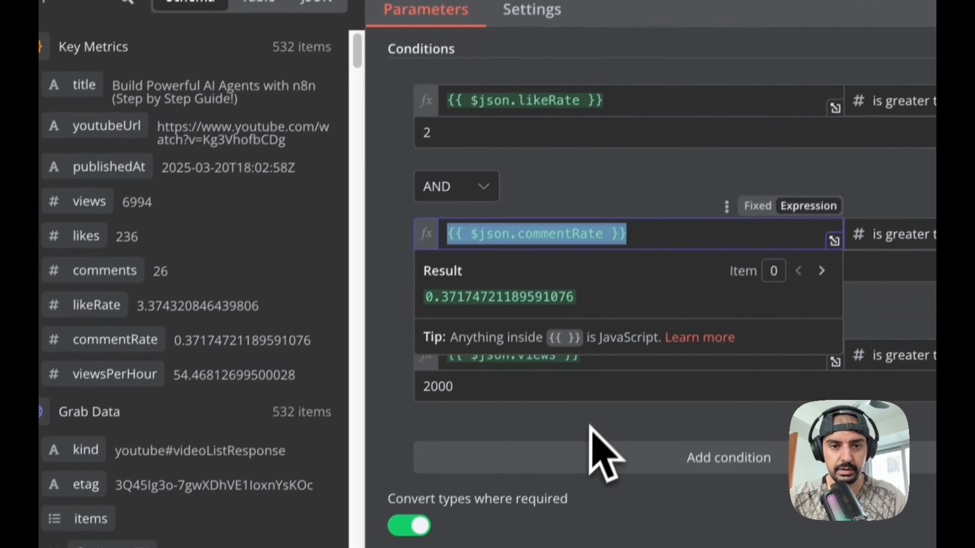
click(592, 427)
drag(587, 339, 457, 338)
key(ctrl+c)
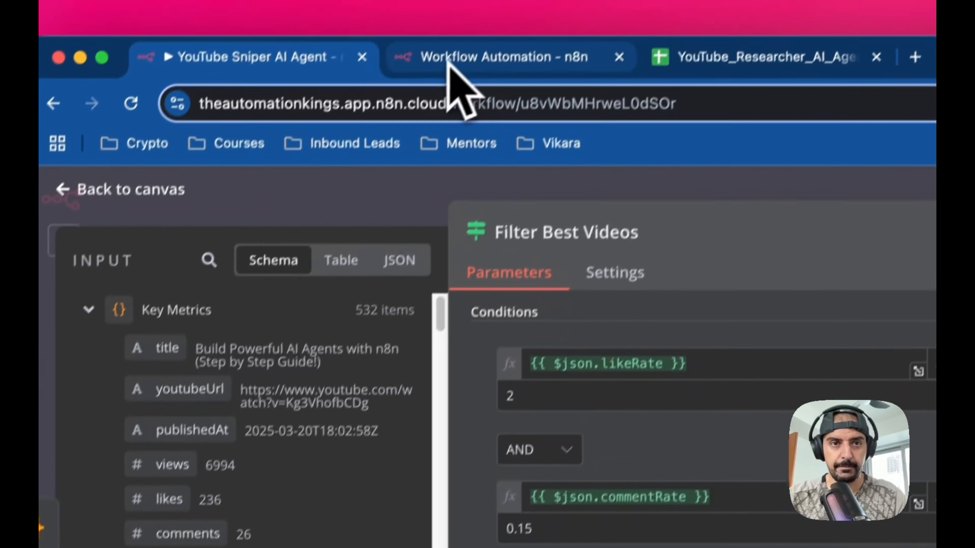
click(457, 76)
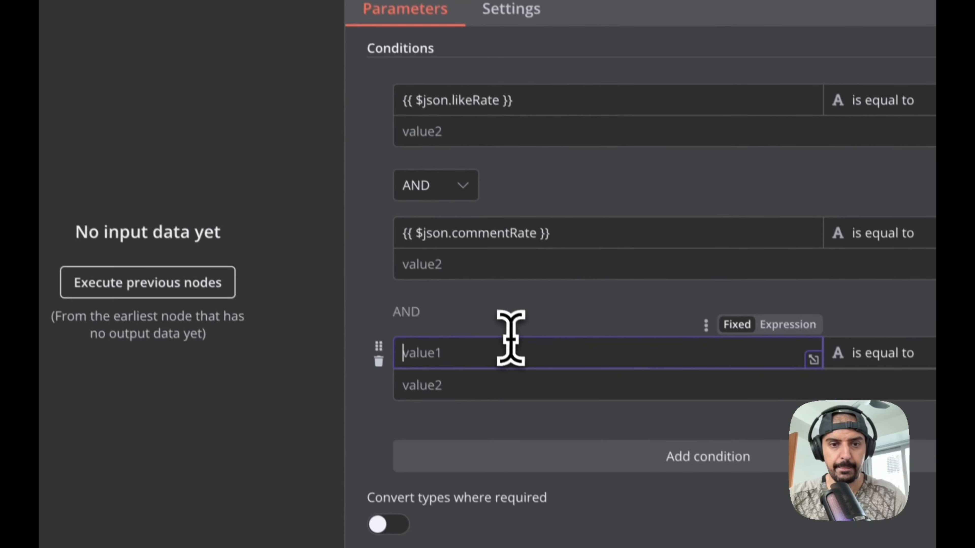
key(ctrl+v)
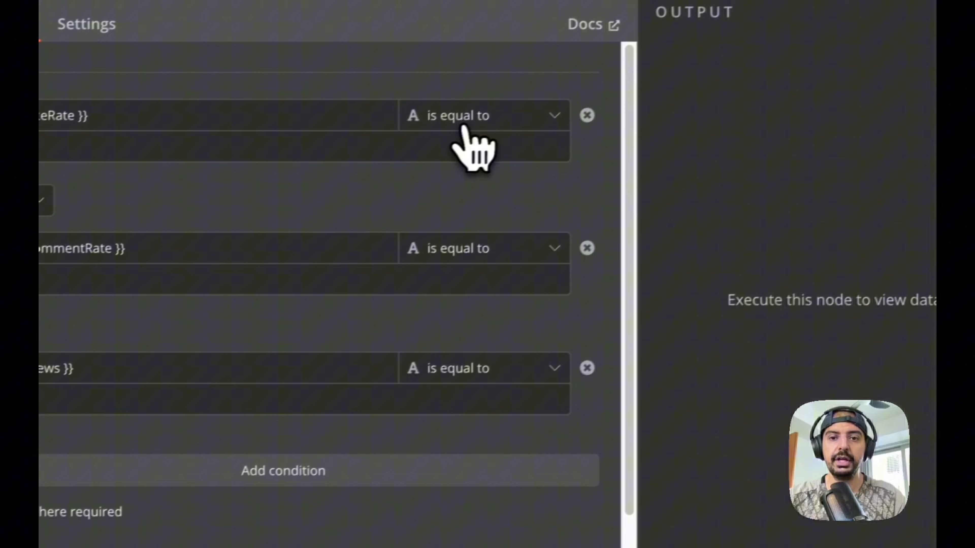
- Set the first condition's operator to Number is greater than
click(459, 129)
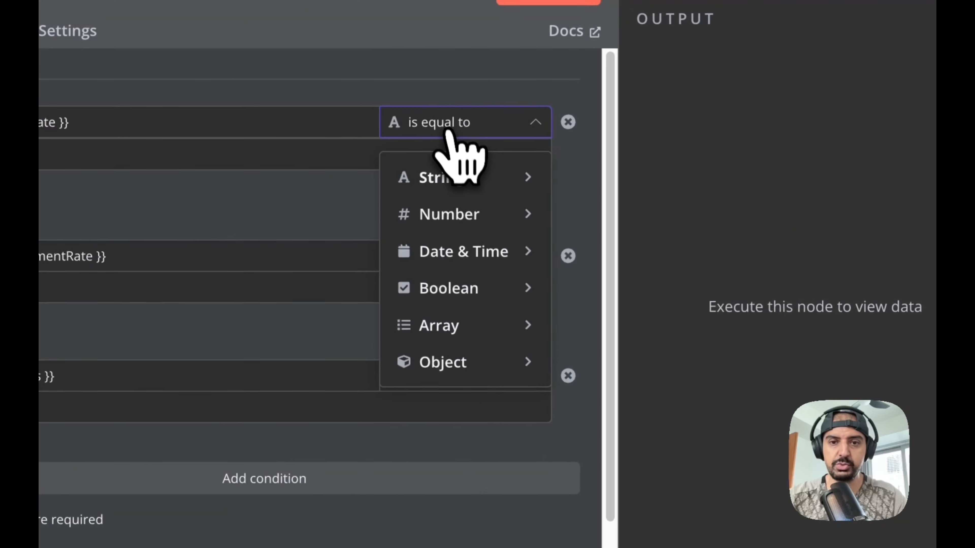
mouse_move(465, 207)
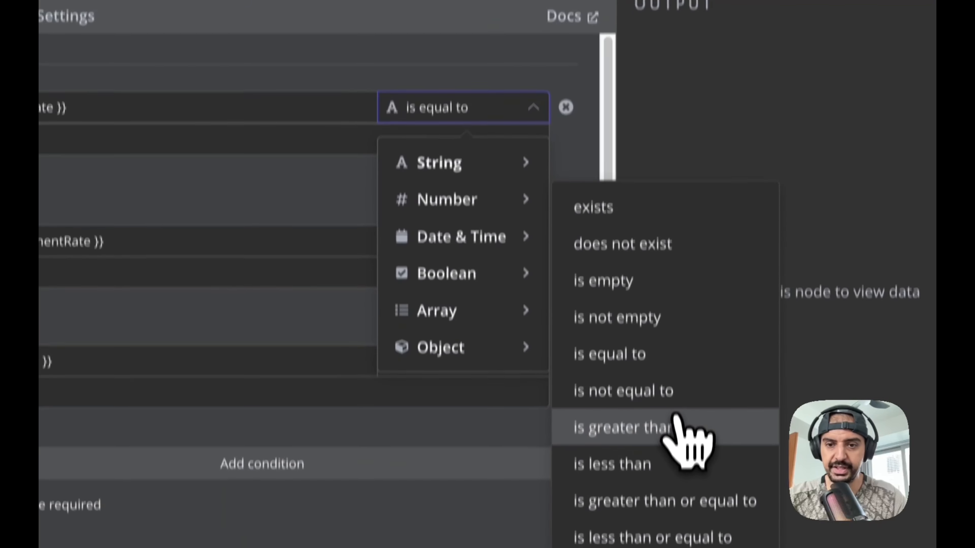
click(677, 443)
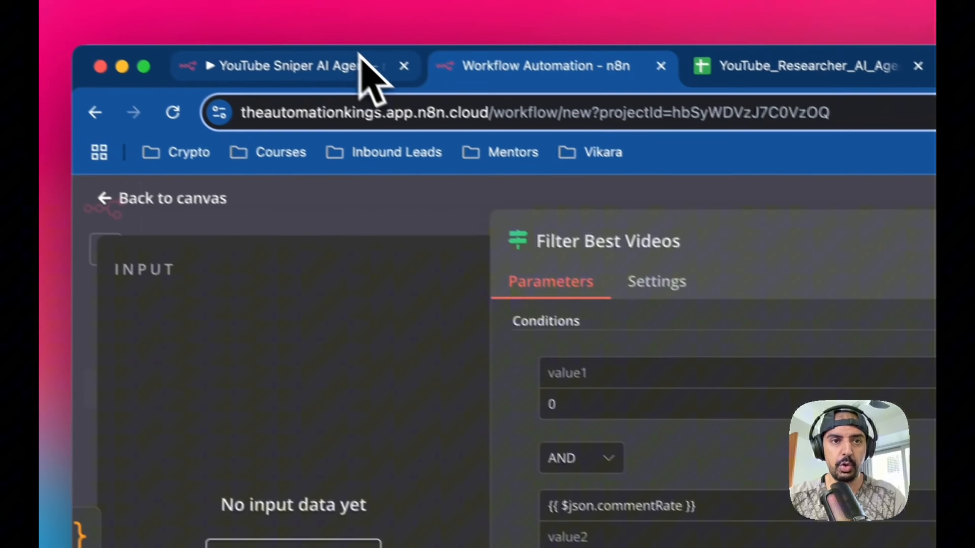
- Set the first condition's comparison value to 2, matching the original filter
click(359, 56)
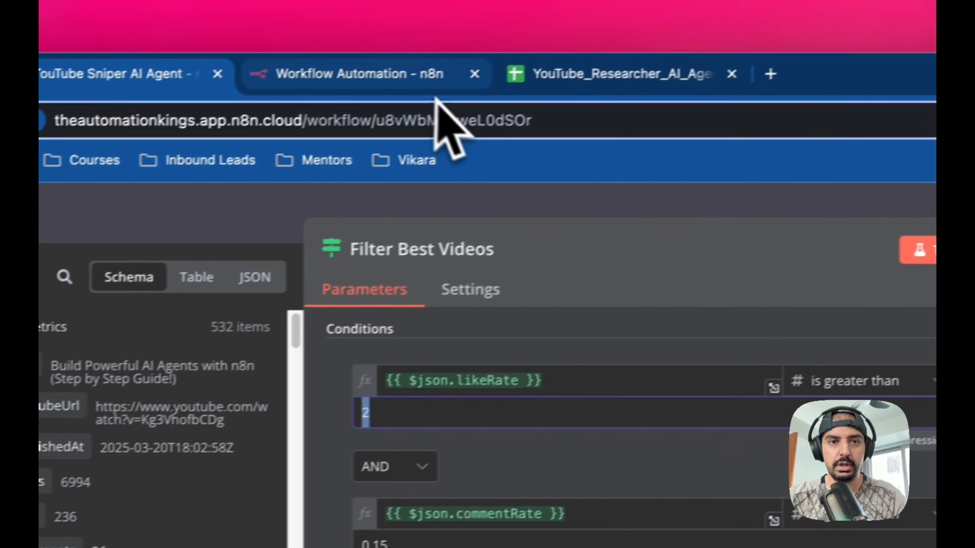
click(434, 53)
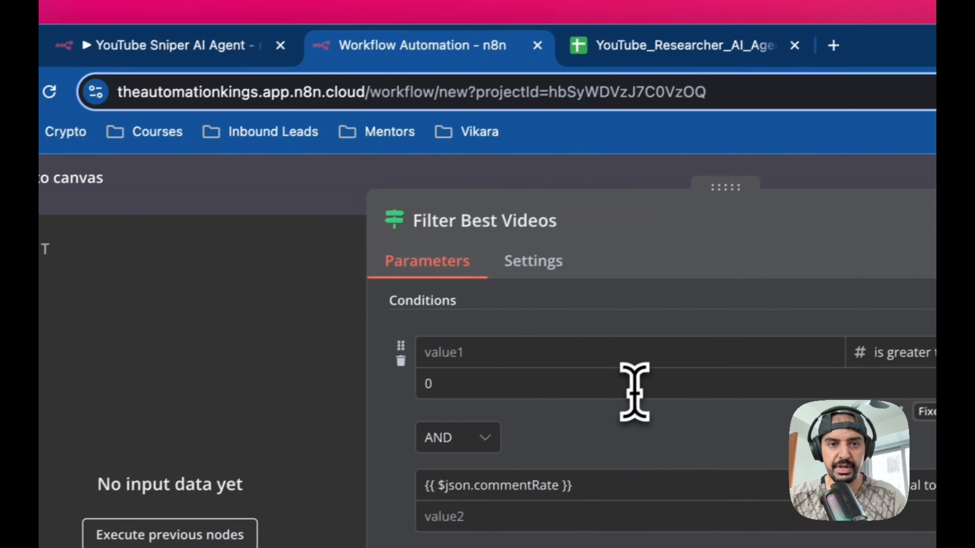
click(641, 392)
text(2)
- Try to paste the likeRate expression from the original filter into the first condition's first value
click(527, 345)
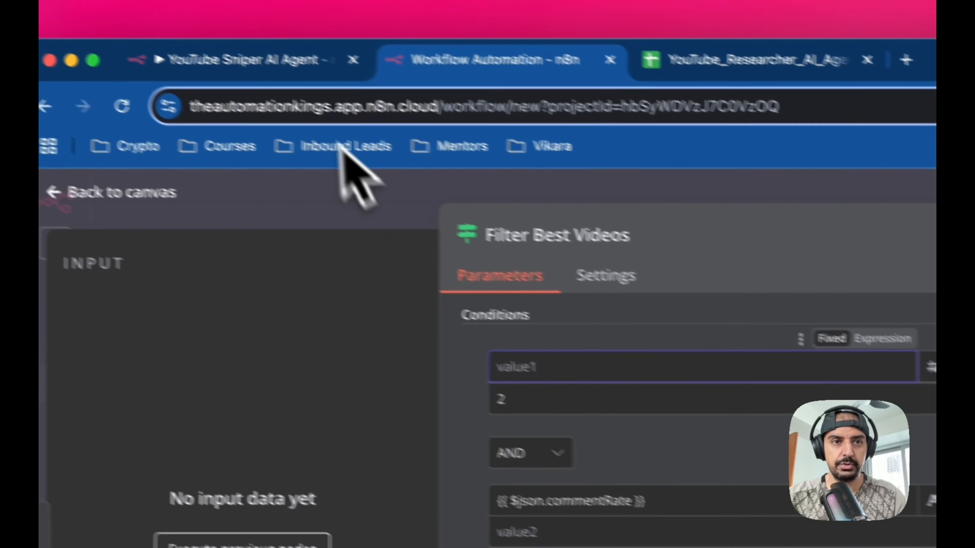
click(317, 64)
drag(718, 370, 399, 368)
key(super+c)
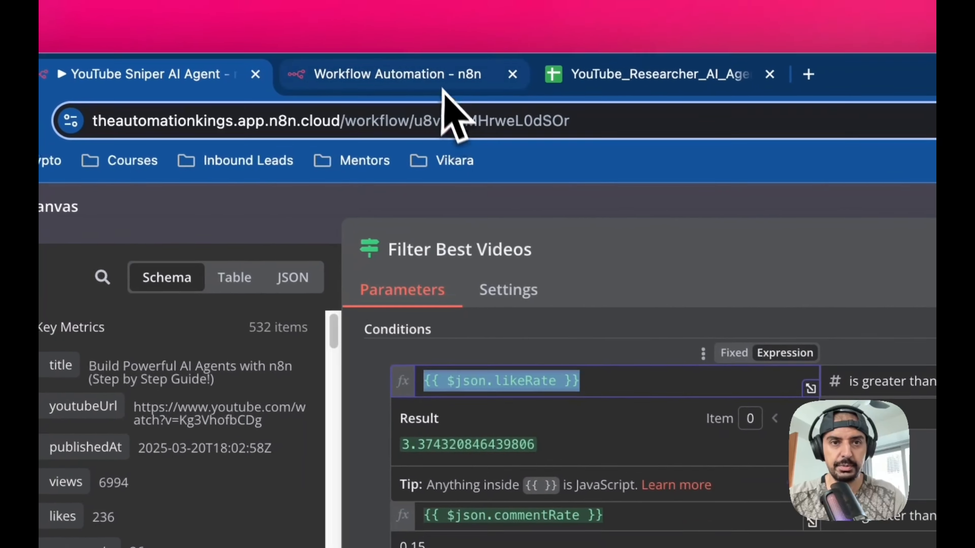
click(421, 50)
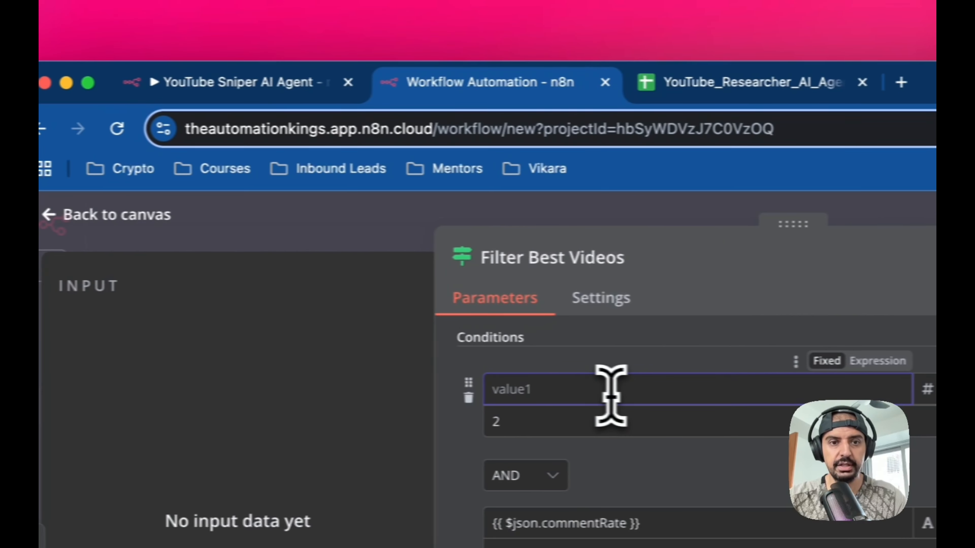
text(.e)
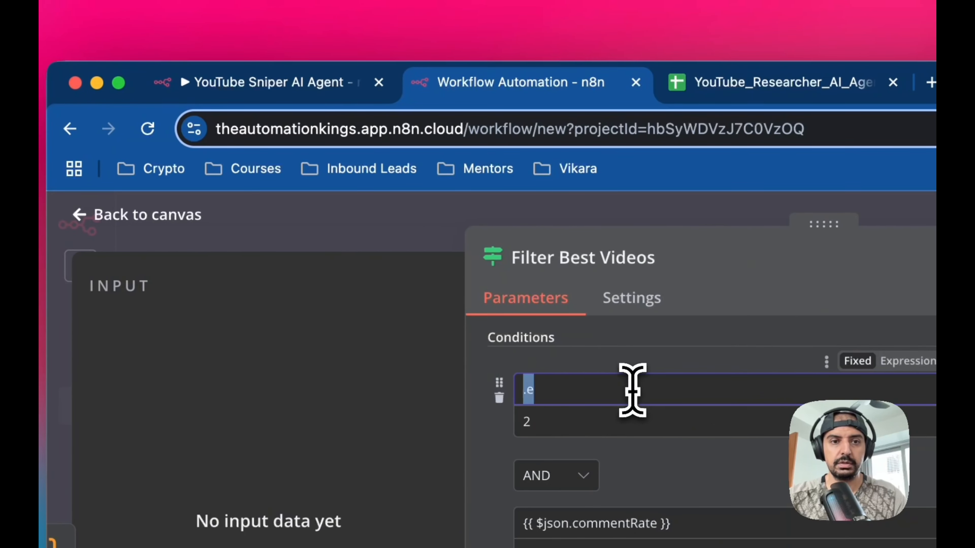
- Restore the original filter's first value to the likeRate field after toggling it between Fixed and Expression
click(357, 82)
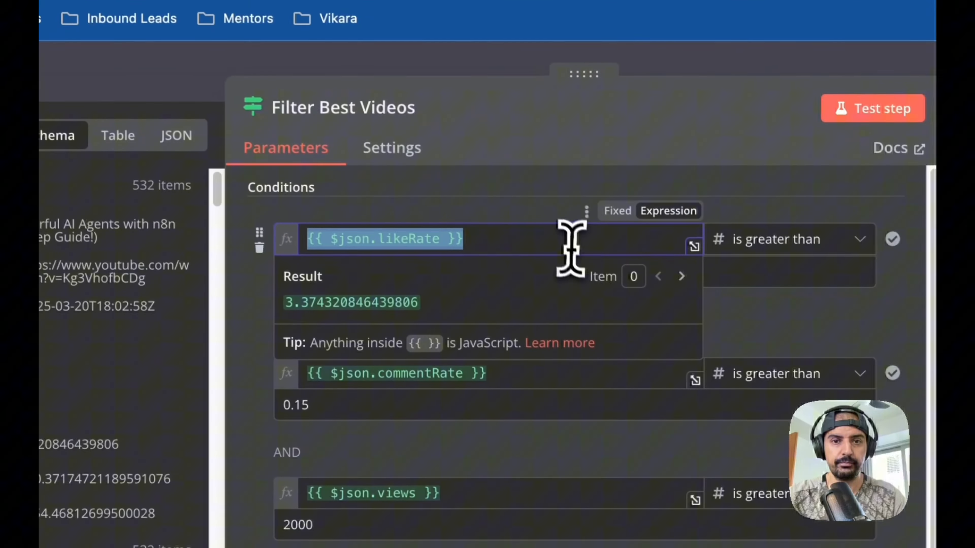
click(614, 211)
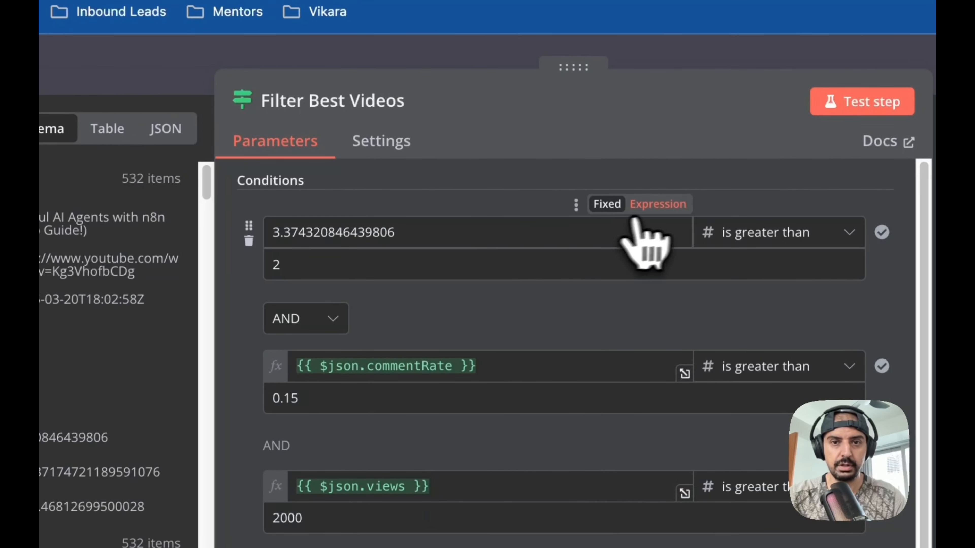
click(652, 205)
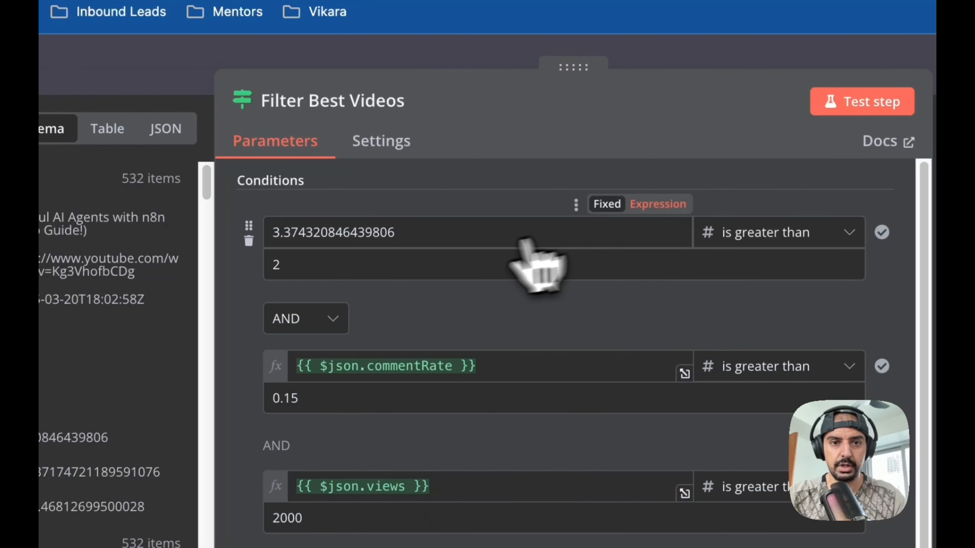
click(463, 195)
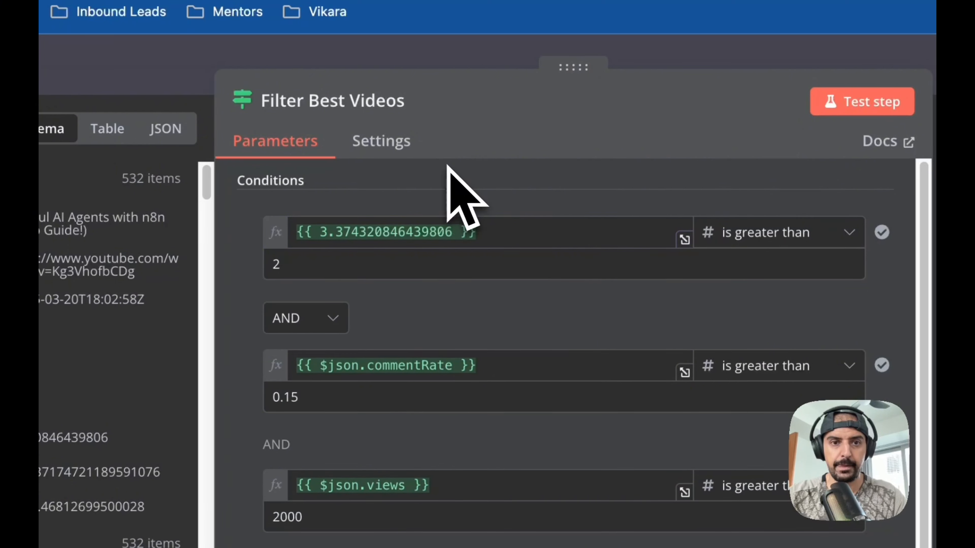
click(480, 230)
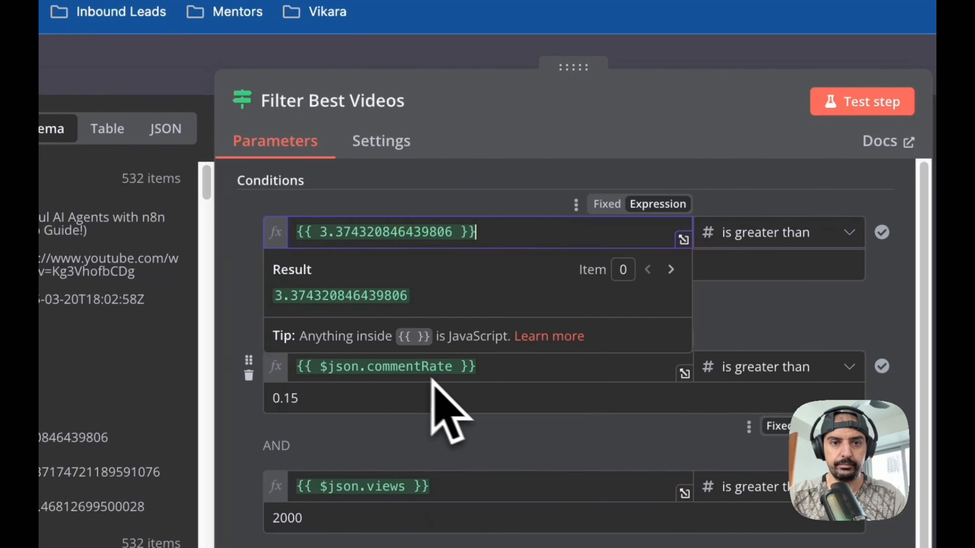
key(super+a)
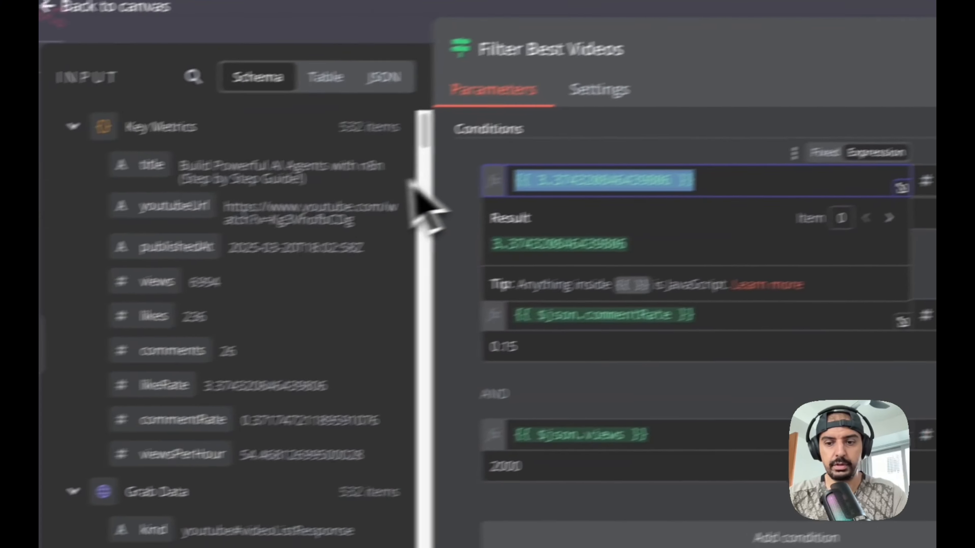
key(BackSpace)
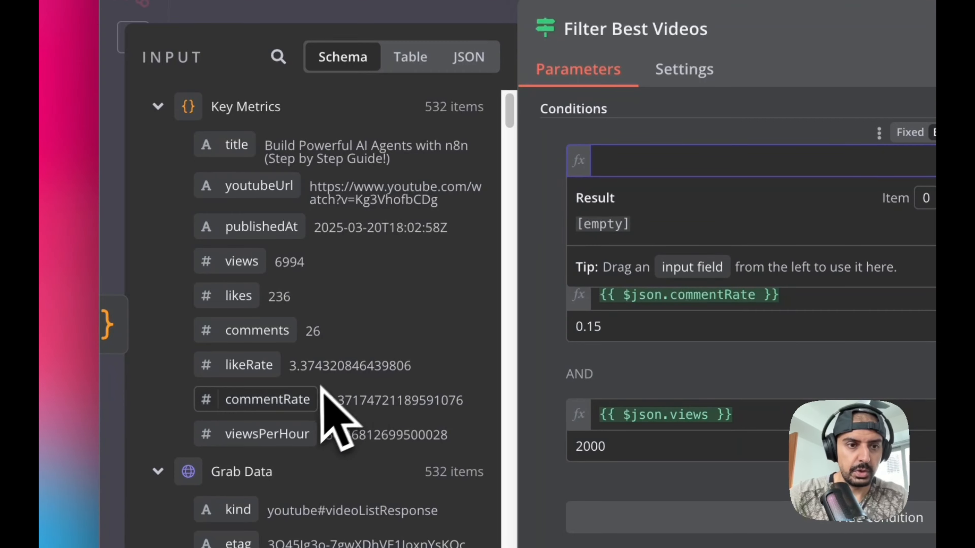
drag(268, 364, 732, 176)
- Copy the {{ $json.likeRate }} expression from the original filter into the first condition's first value as an expression
drag(585, 303, 575, 286)
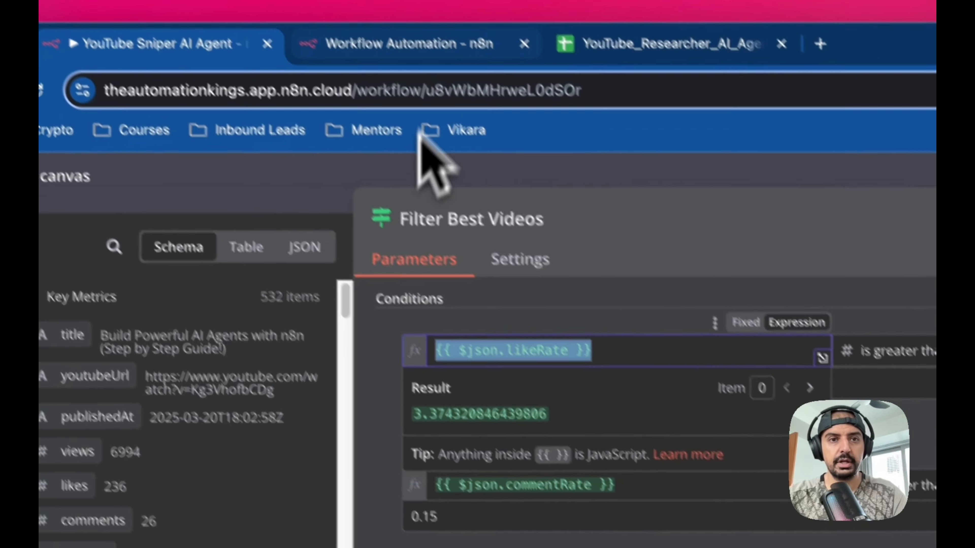
click(387, 21)
text(.e)
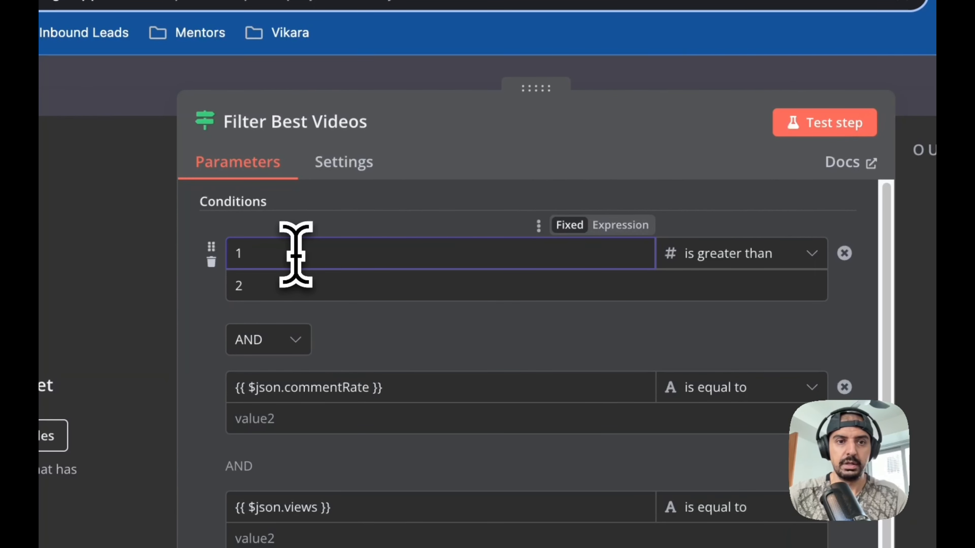
double_click(345, 259)
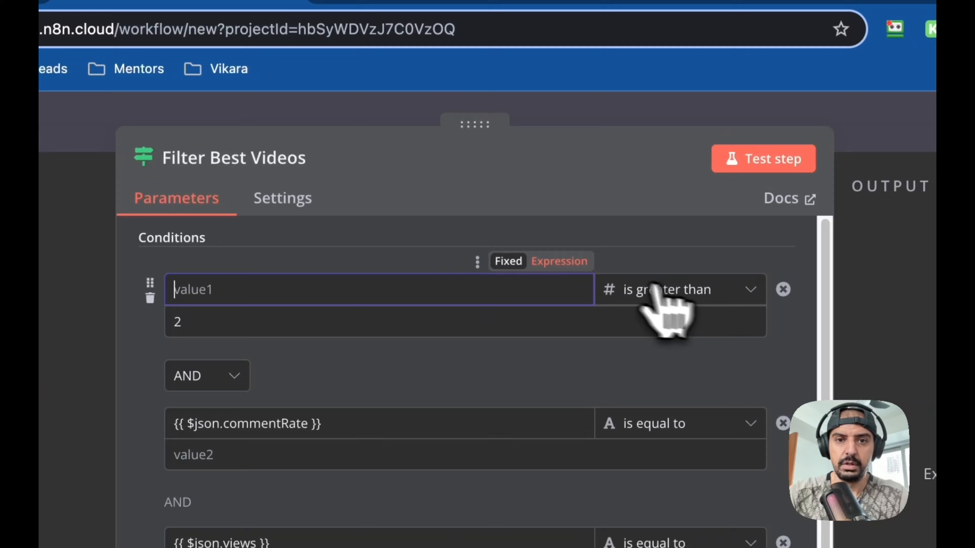
click(632, 225)
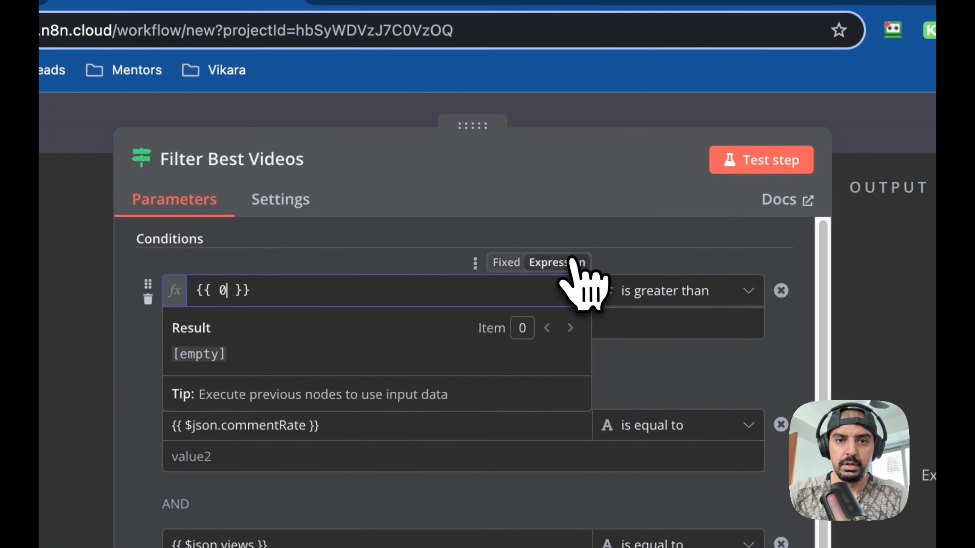
drag(357, 291, 187, 297)
key(super+v)
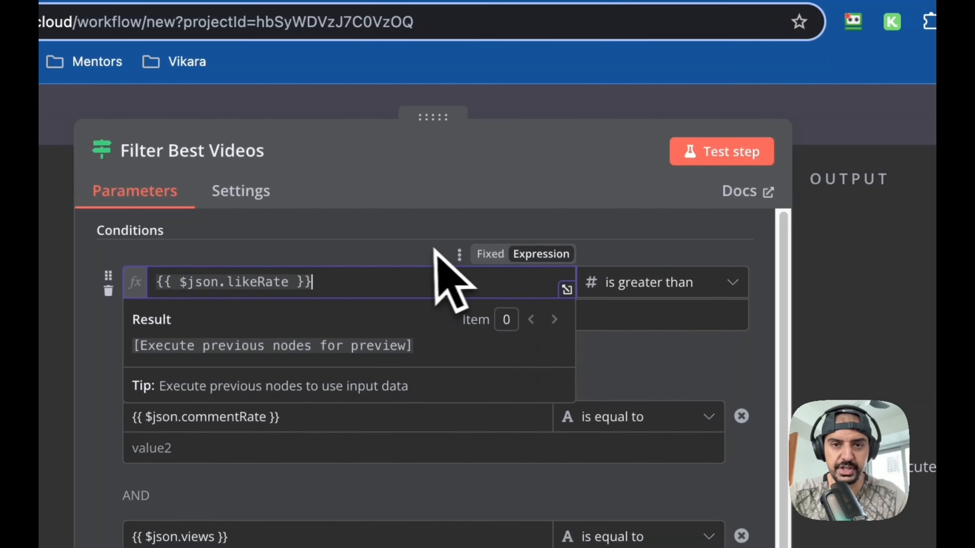
- Set the second condition's comparison value to 0.15 and the third's to 2000, matching the original filter
click(571, 233)
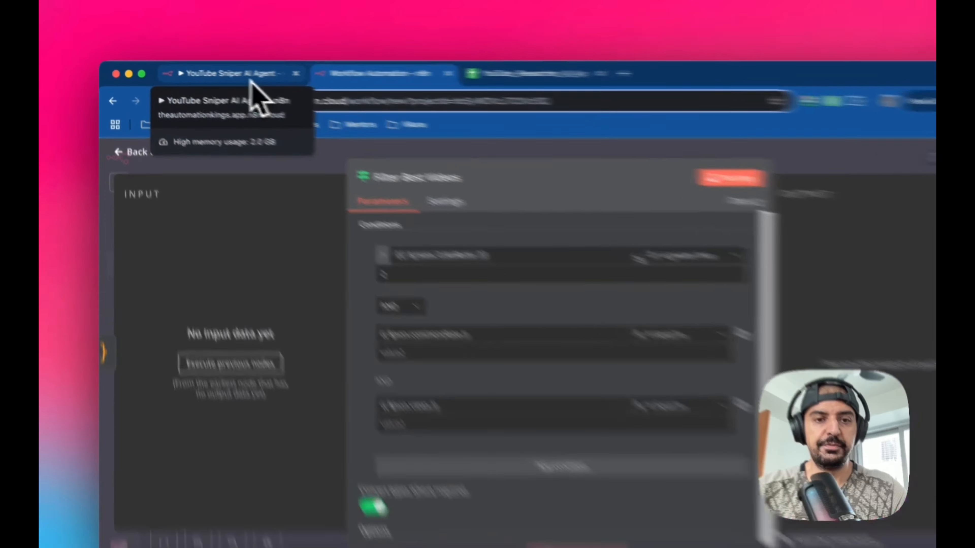
click(230, 72)
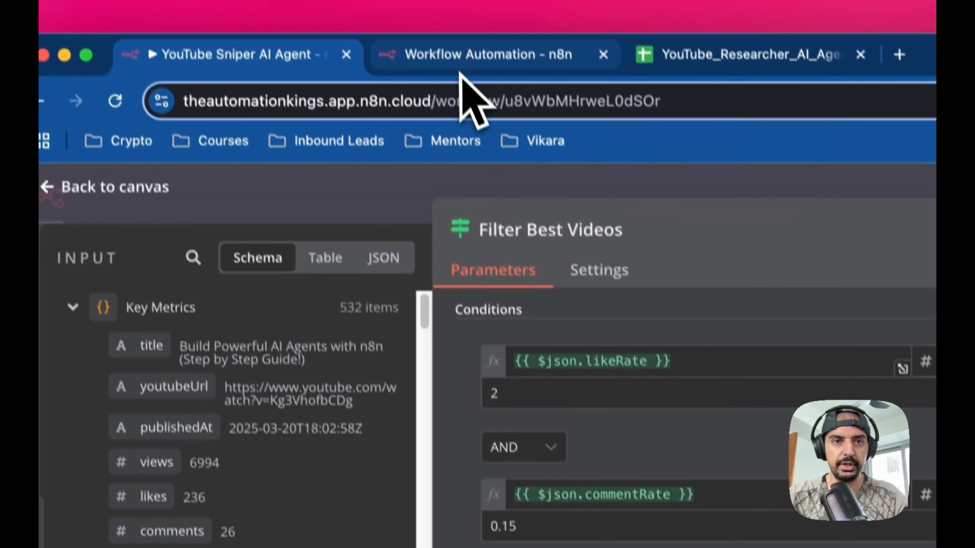
click(460, 57)
click(496, 309)
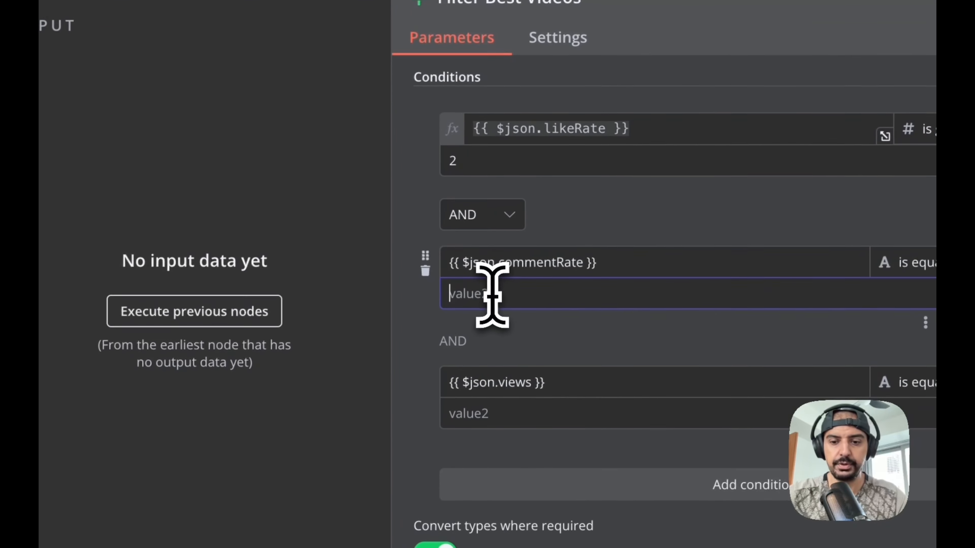
text(0.15)
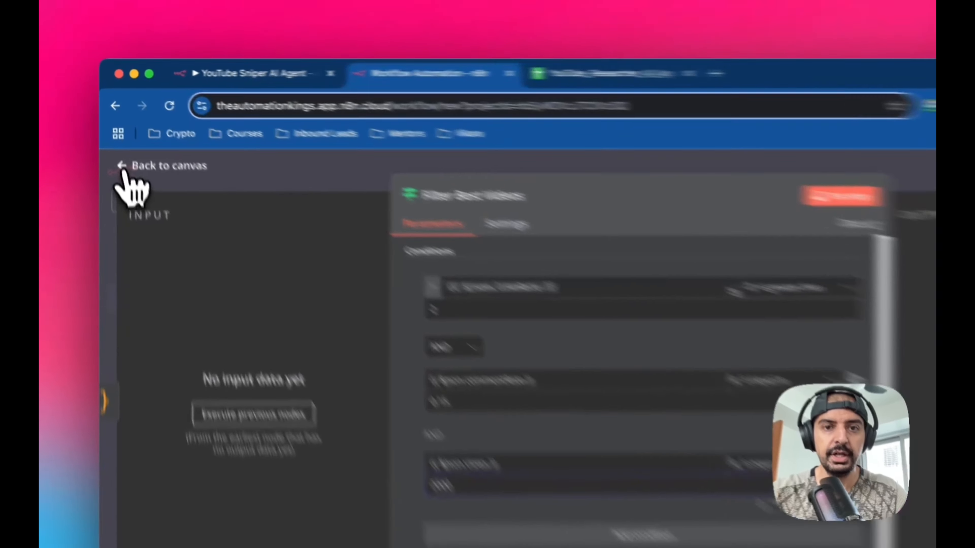
- Review the original workflow's canvas to see which nodes follow the Filter Best Videos node
click(121, 141)
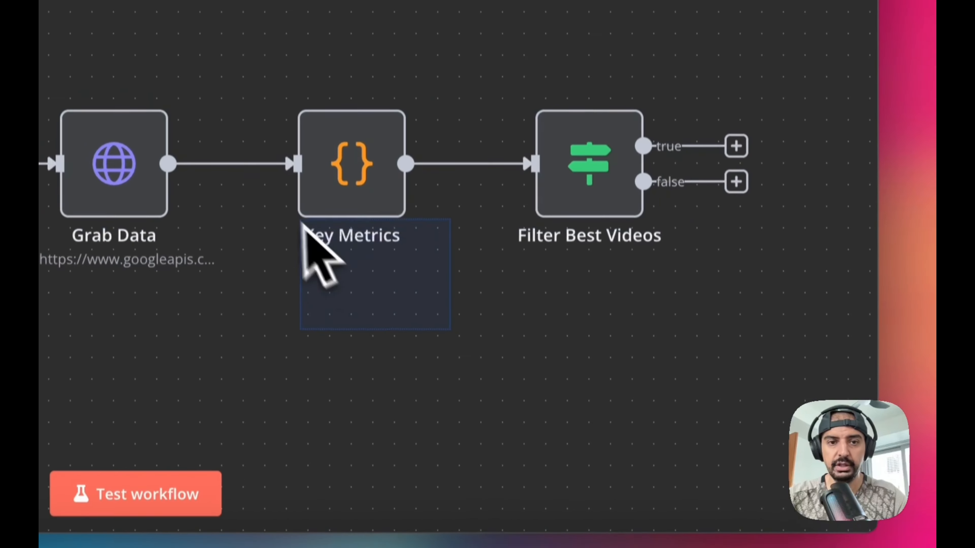
drag(727, 117, 169, 334)
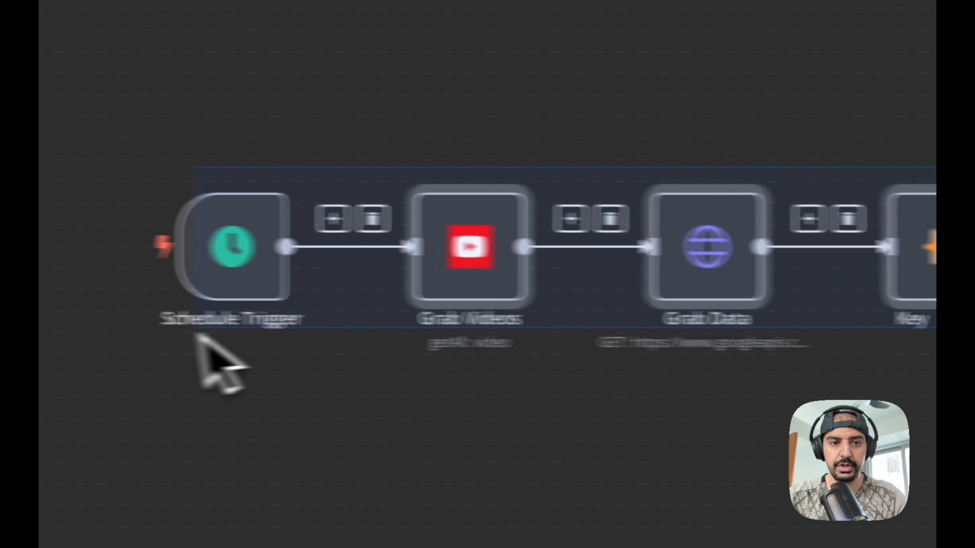
drag(360, 273, 330, 131)
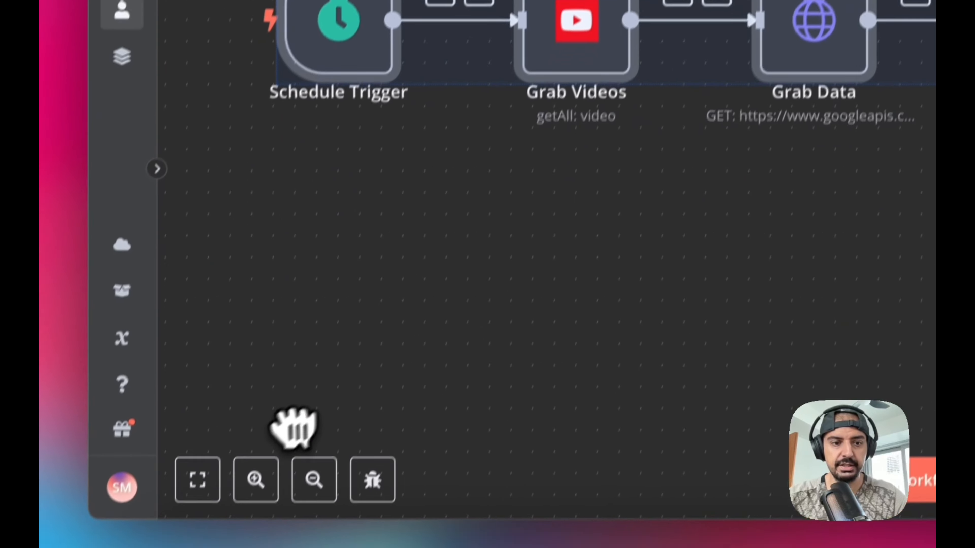
key(super+z)
drag(426, 190, 320, 21)
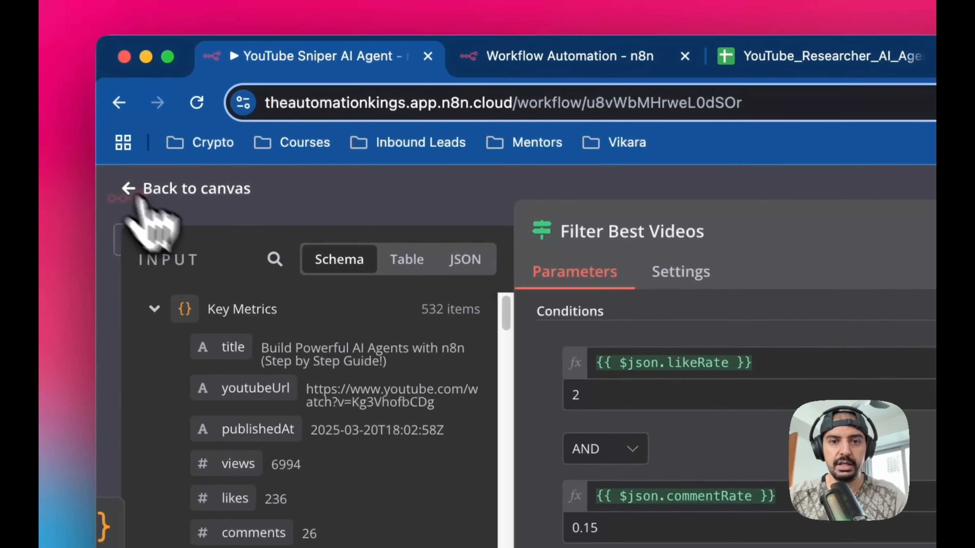
click(119, 183)
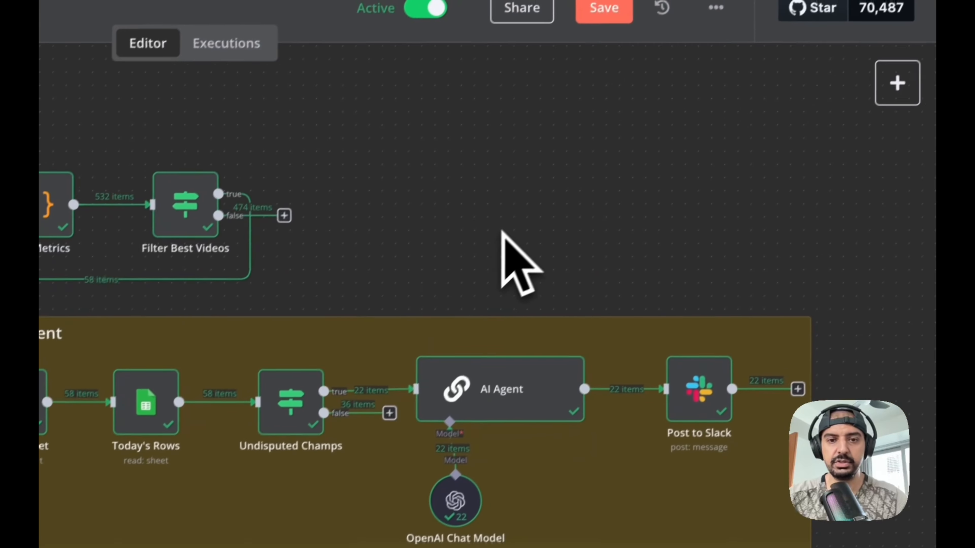
scroll(490, 245, down, 2)
scroll(489, 245, right, 2)
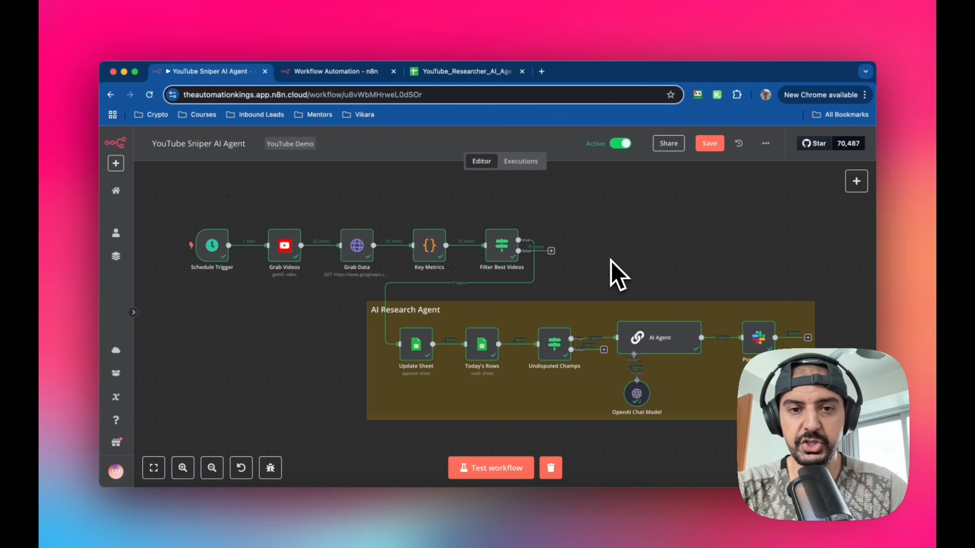
scroll(611, 261, down, 5)
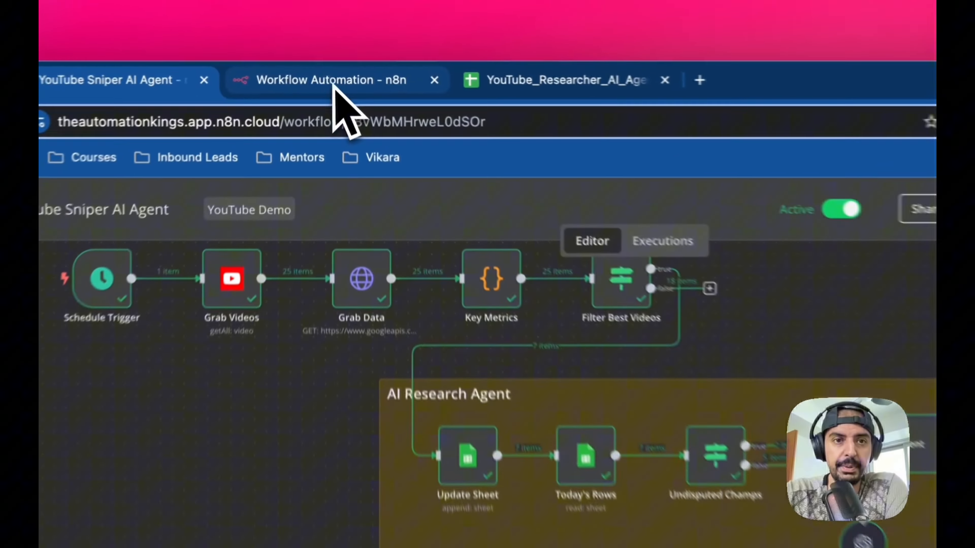
- Delete the stray Google Sheets node from the new workflow's canvas
click(343, 71)
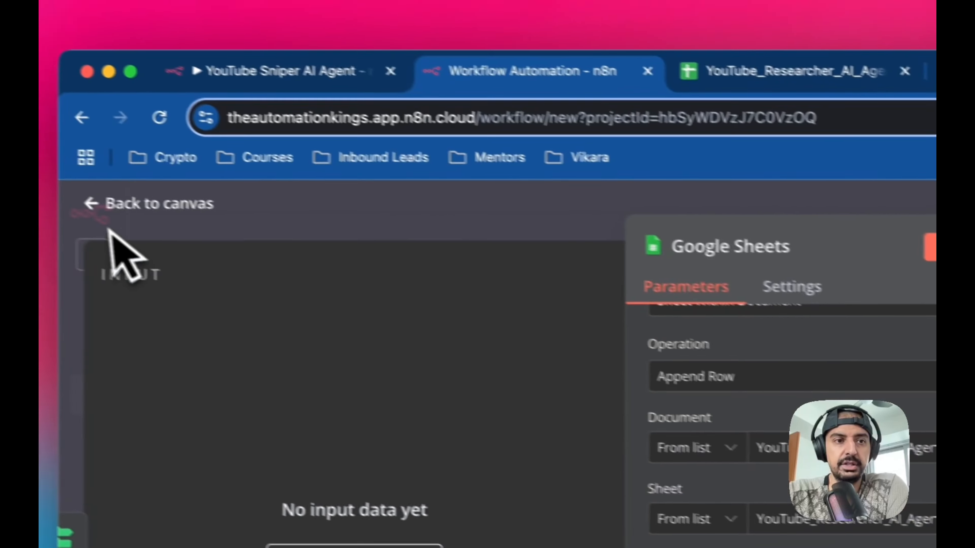
click(109, 231)
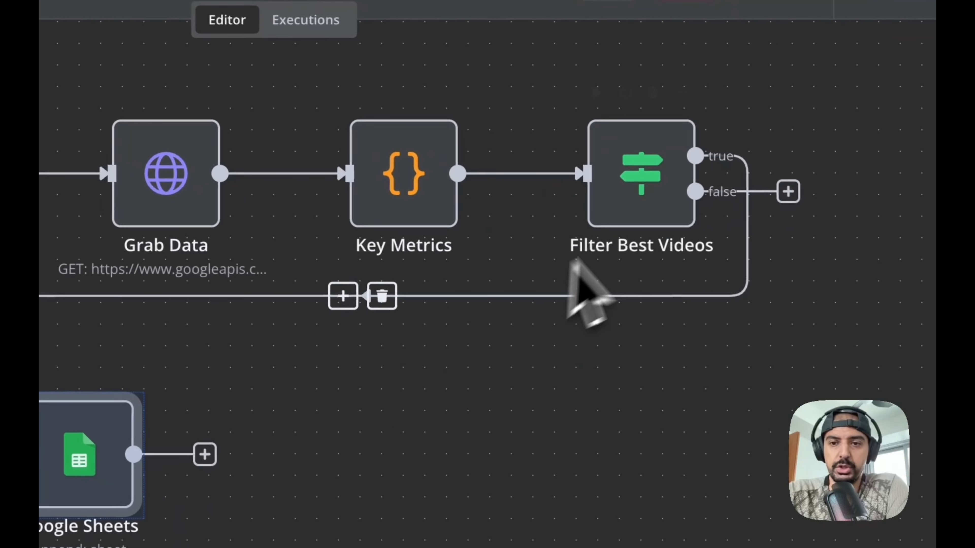
right_click(63, 426)
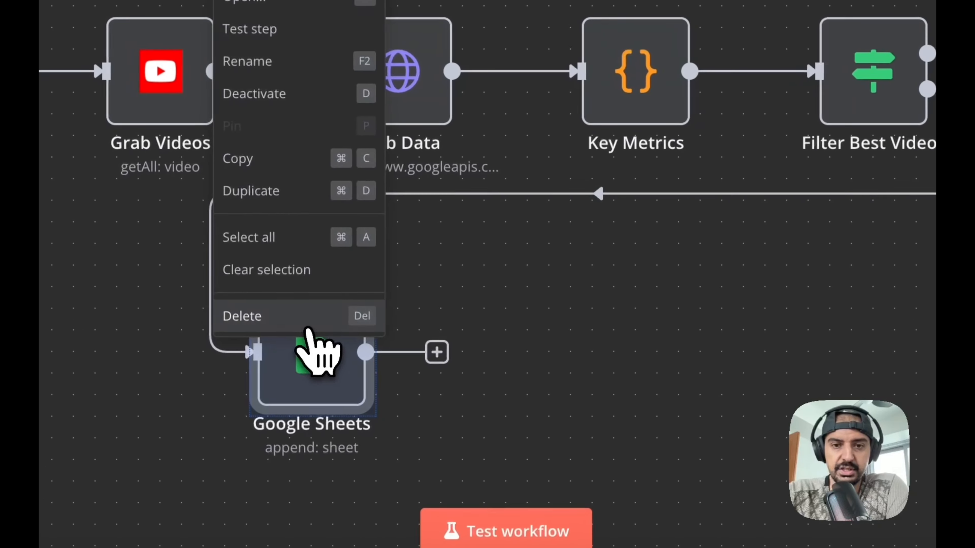
click(307, 326)
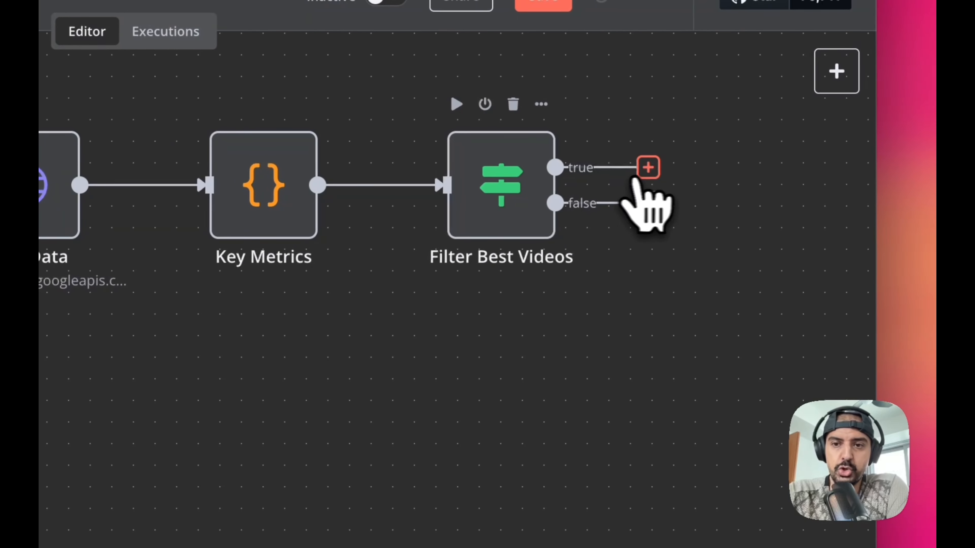
- Add a Google Sheets Append row in sheet node to the filter's true output and pick the YouTube_Researcher_AI_Agent document
drag(633, 178, 38, 481)
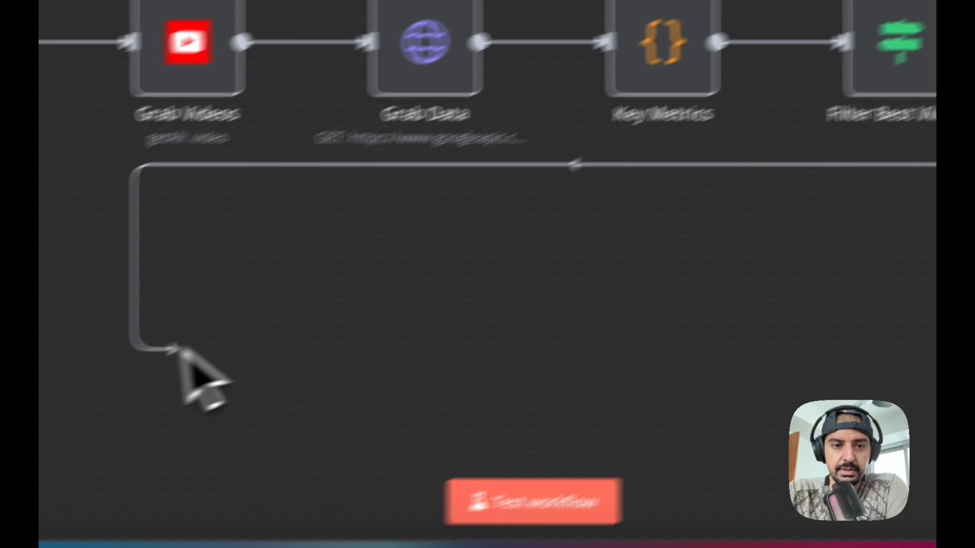
drag(179, 347, 173, 360)
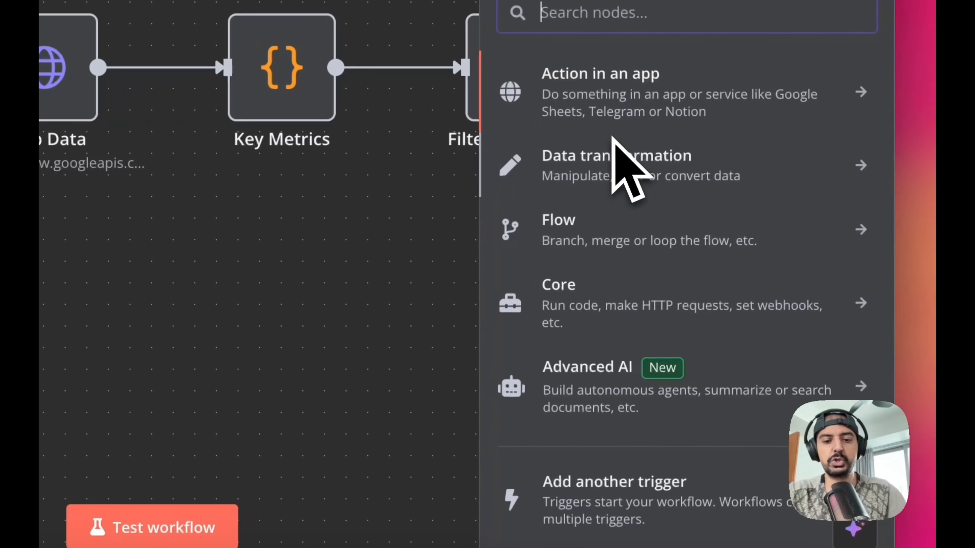
text(google)
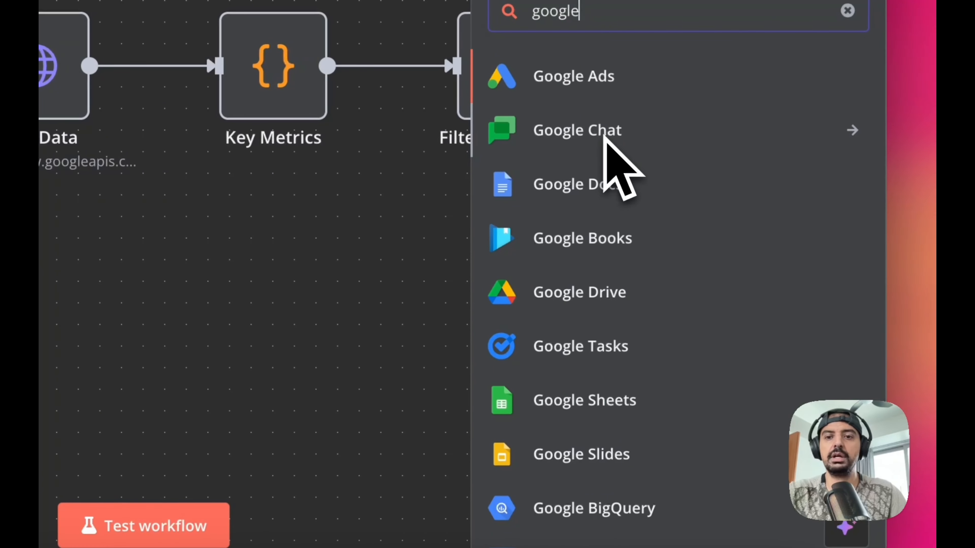
scroll(552, 161, down, 2)
click(587, 330)
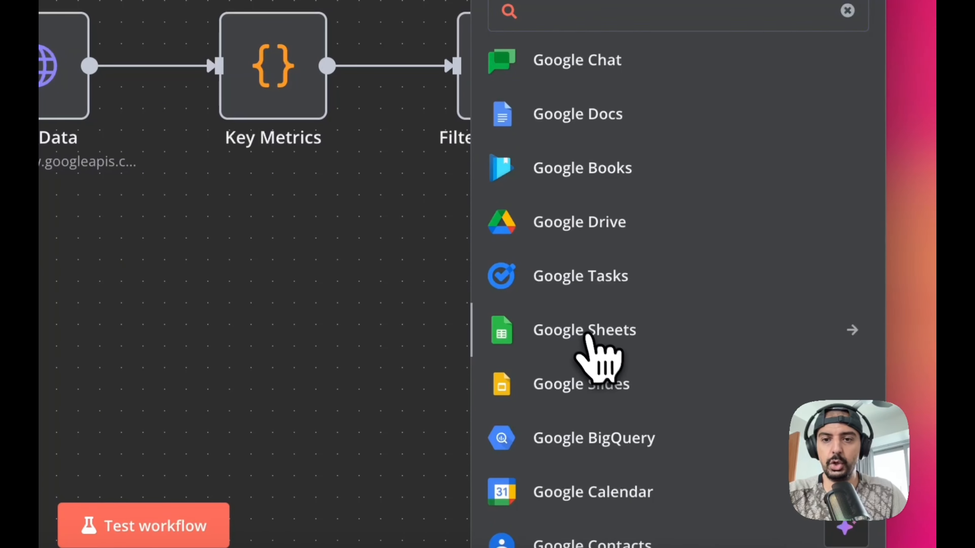
scroll(607, 269, down, 1)
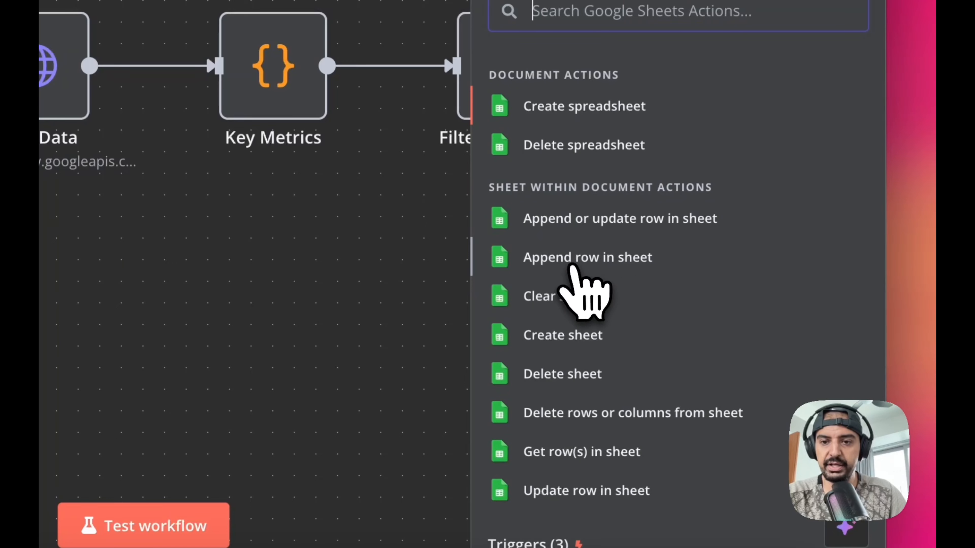
click(622, 264)
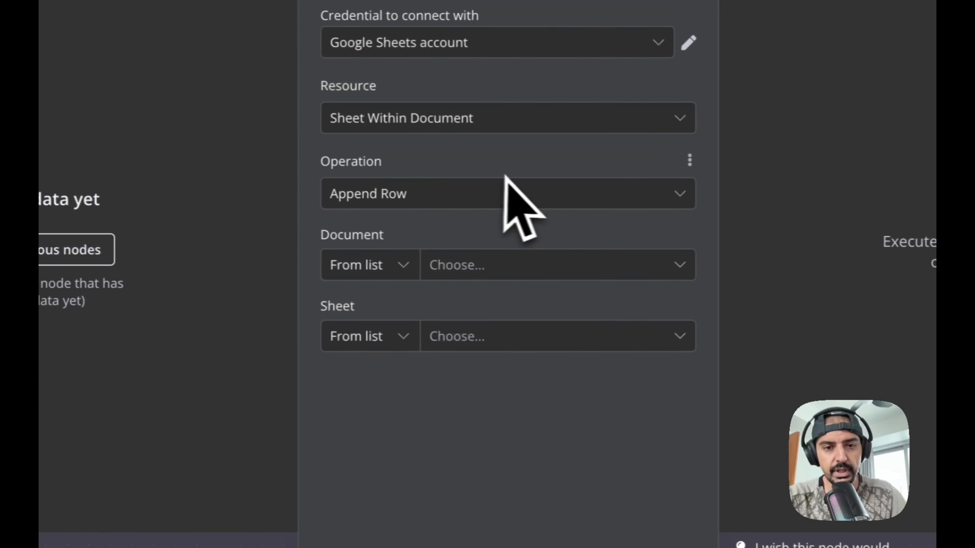
click(500, 256)
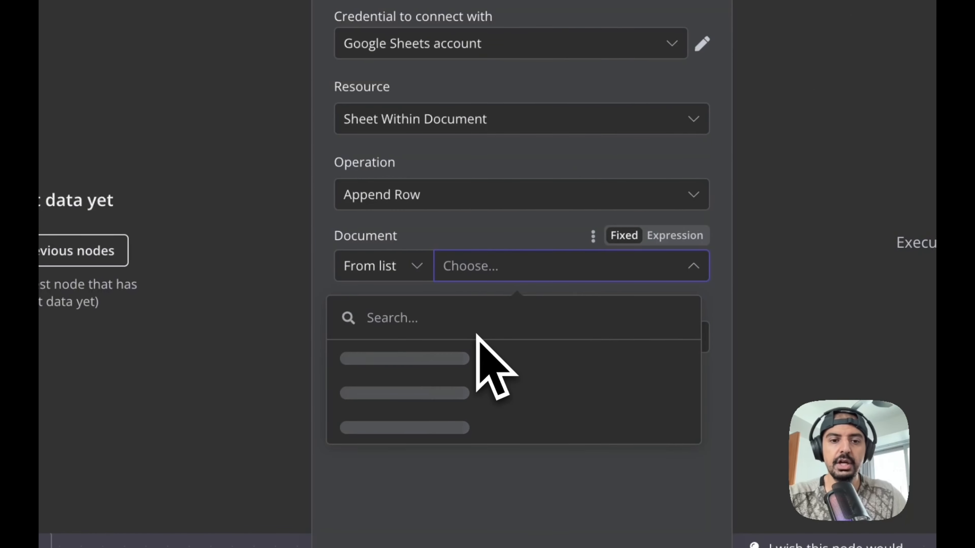
click(452, 359)
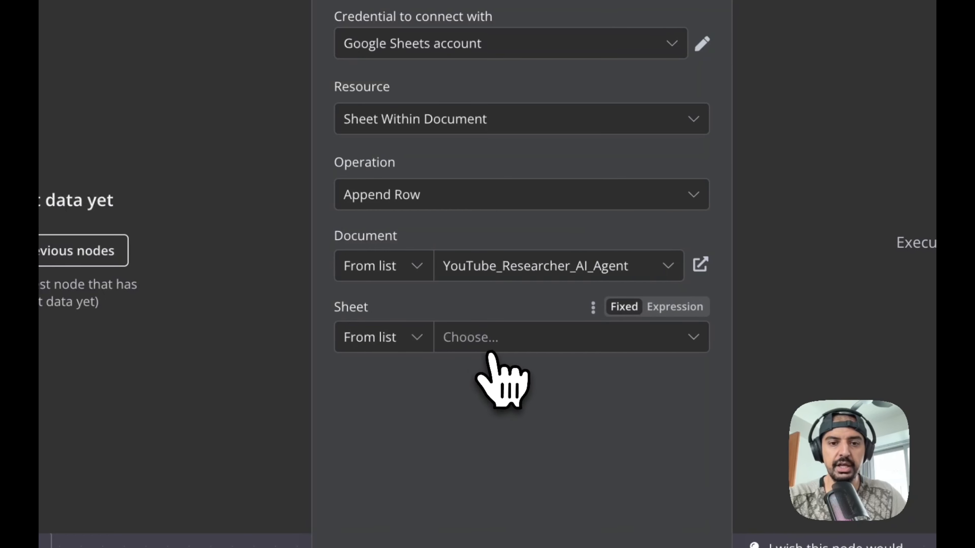
- Choose the YouTube_Researcher_AI_Agent sheet for the new Google Sheets node
click(488, 340)
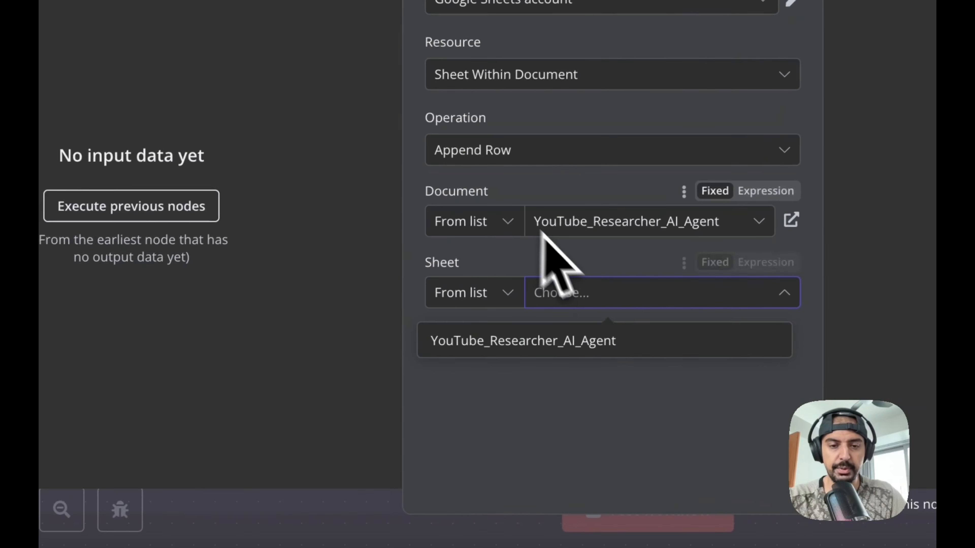
click(577, 339)
scroll(606, 346, down, 1)
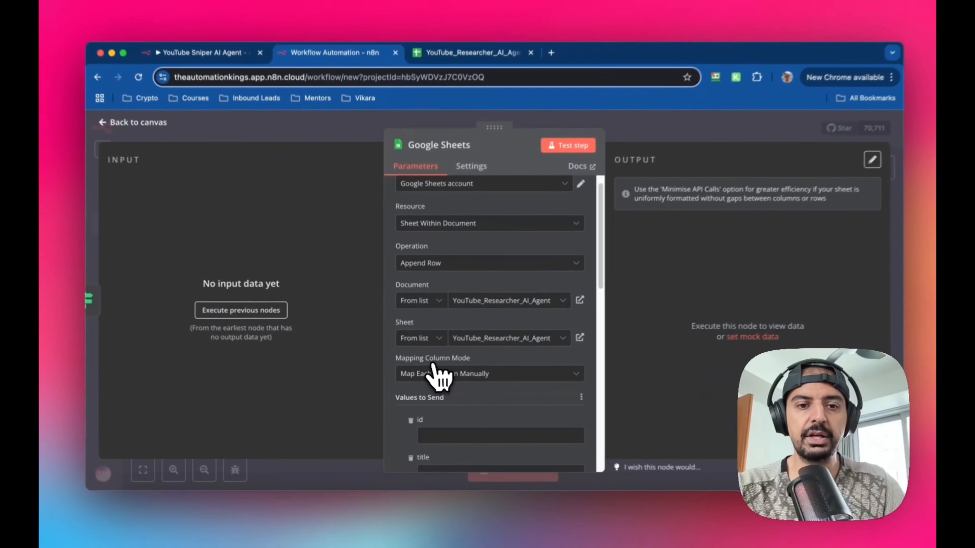
scroll(467, 397, down, 1)
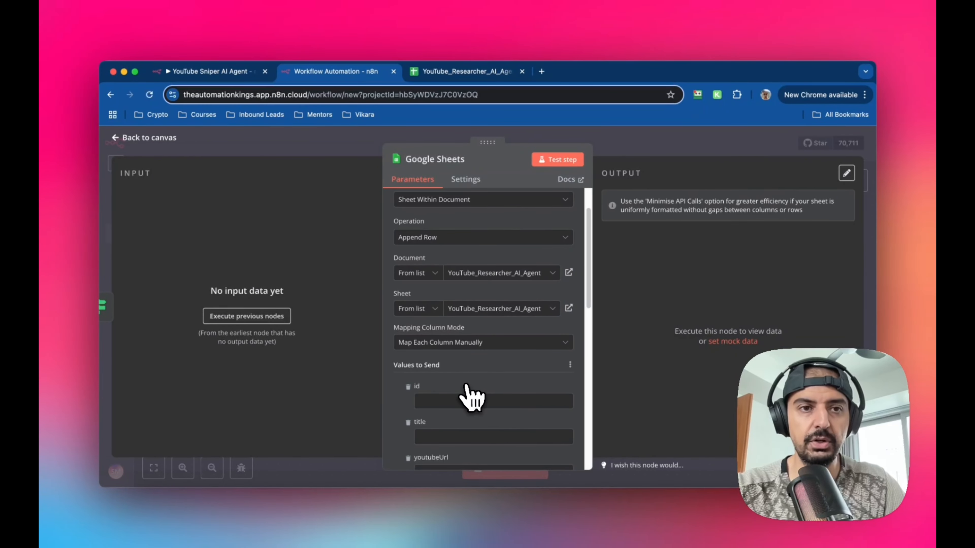
- Copy the id expression from the original Update Sheet node and paste it into the new node's id field
click(241, 78)
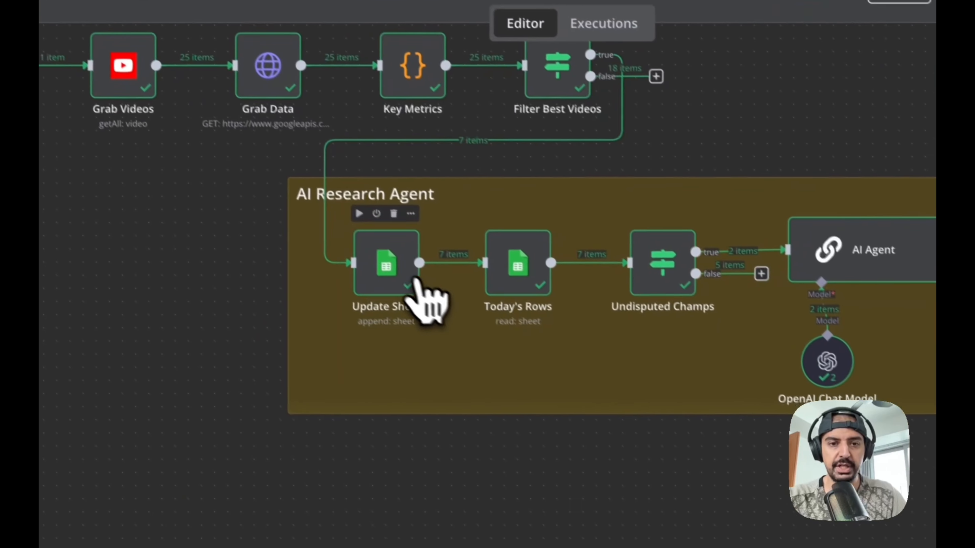
double_click(625, 476)
scroll(562, 413, down, 4)
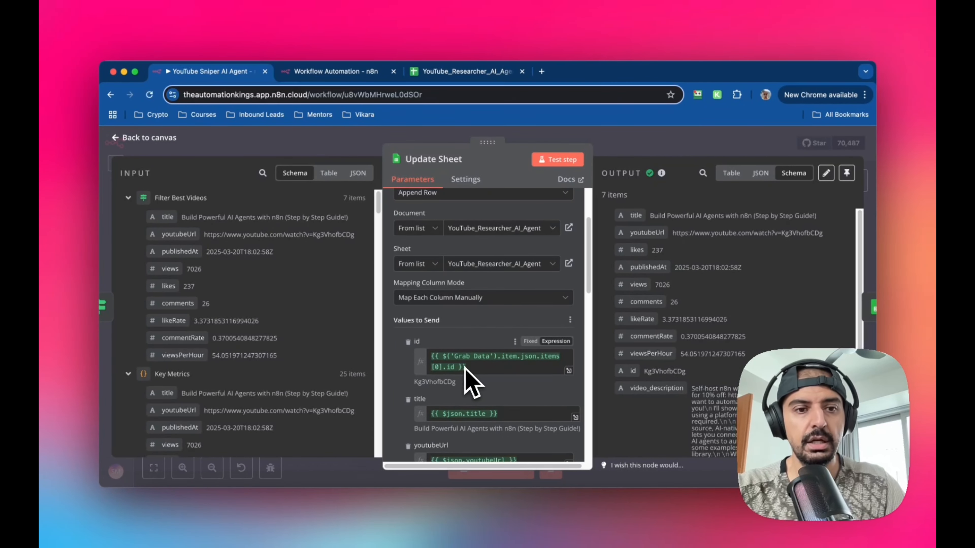
scroll(269, 330, down, 8)
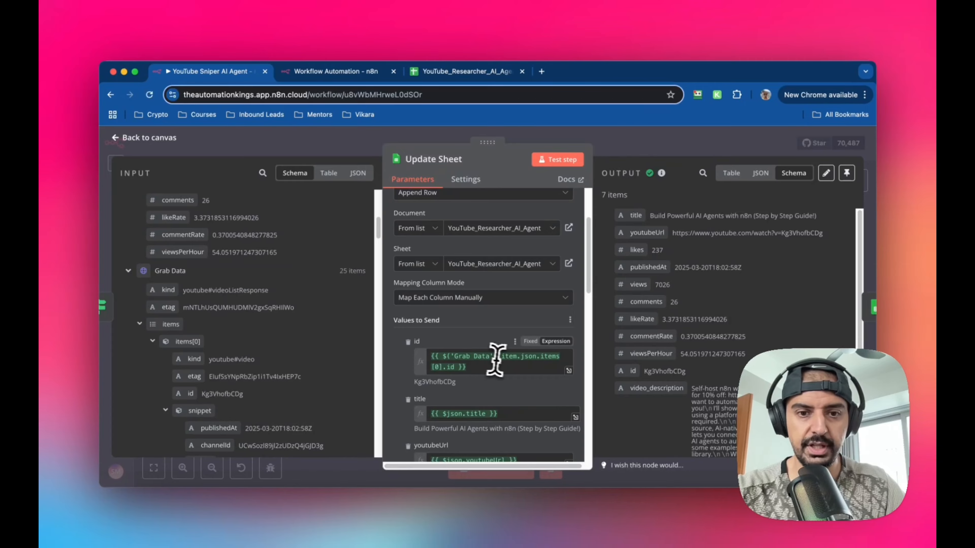
drag(490, 364, 429, 353)
key(ctrl+c)
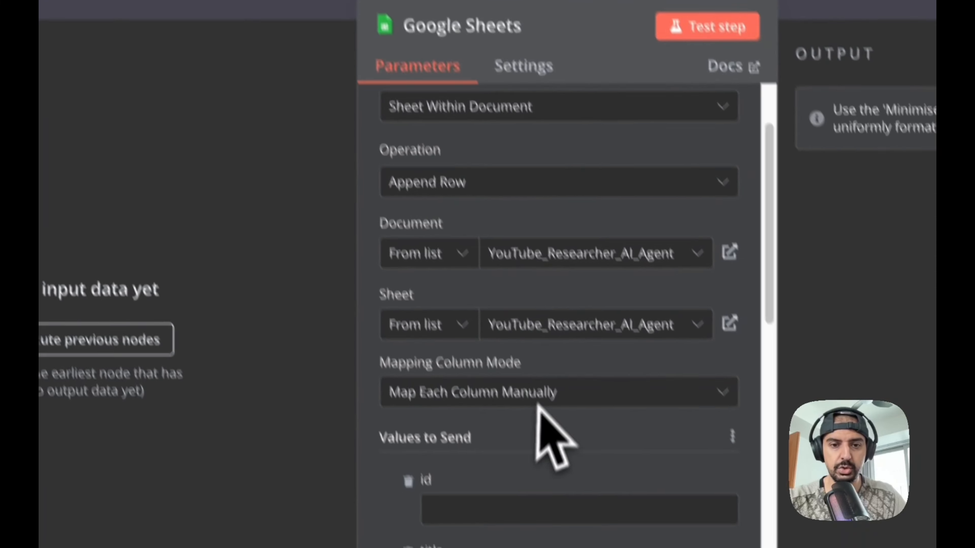
click(513, 388)
click(676, 336)
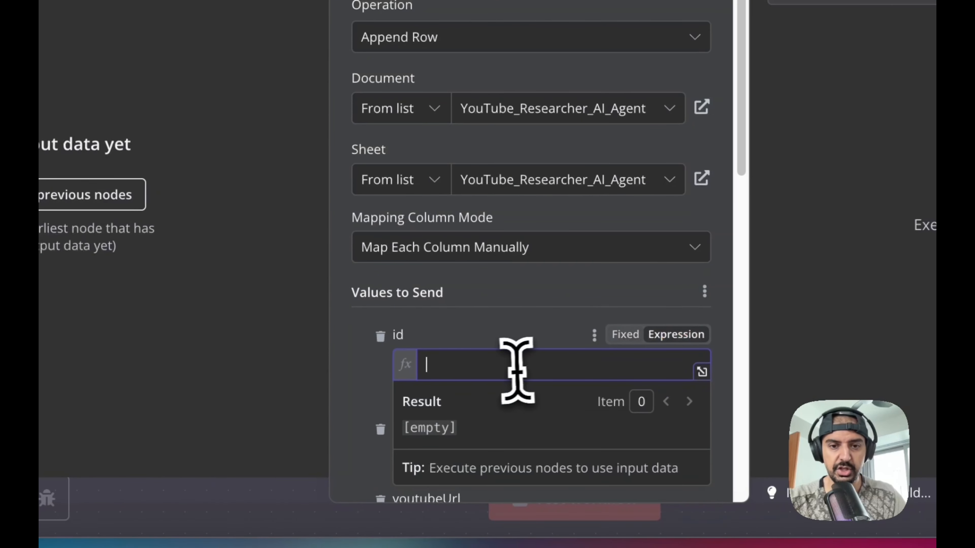
key(ctrl+v)
- Review the expressions mapped to each column in the original Update Sheet node's Values to Send
click(457, 327)
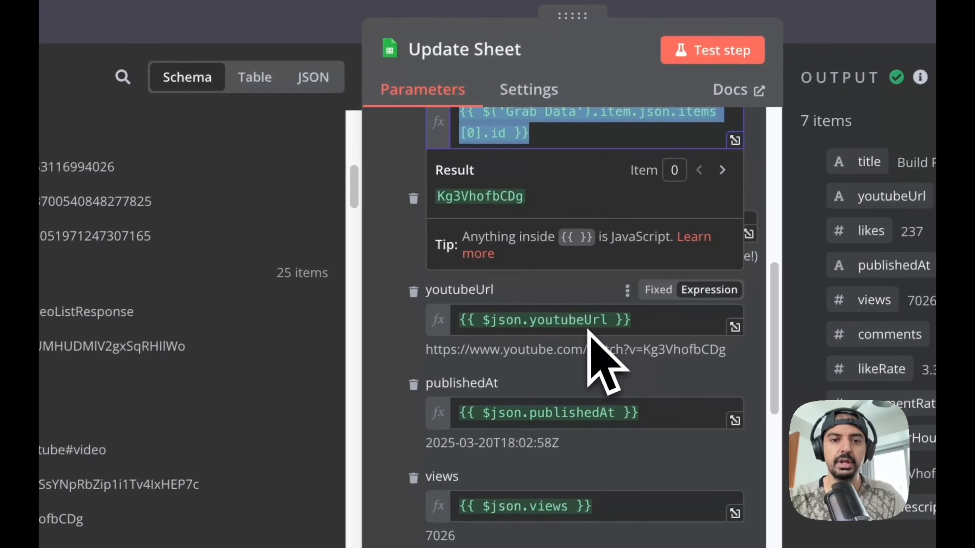
click(372, 270)
scroll(246, 290, up, 3)
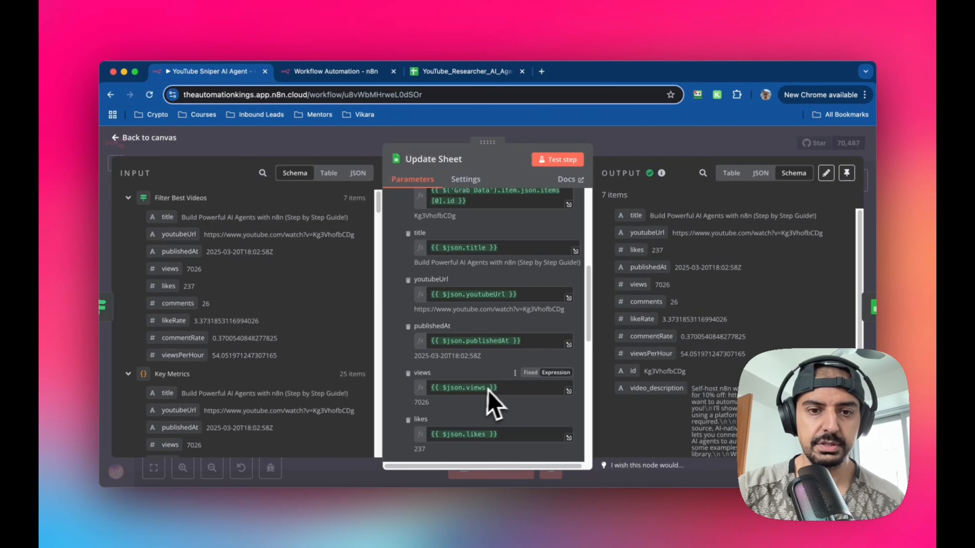
scroll(291, 401, down, 1)
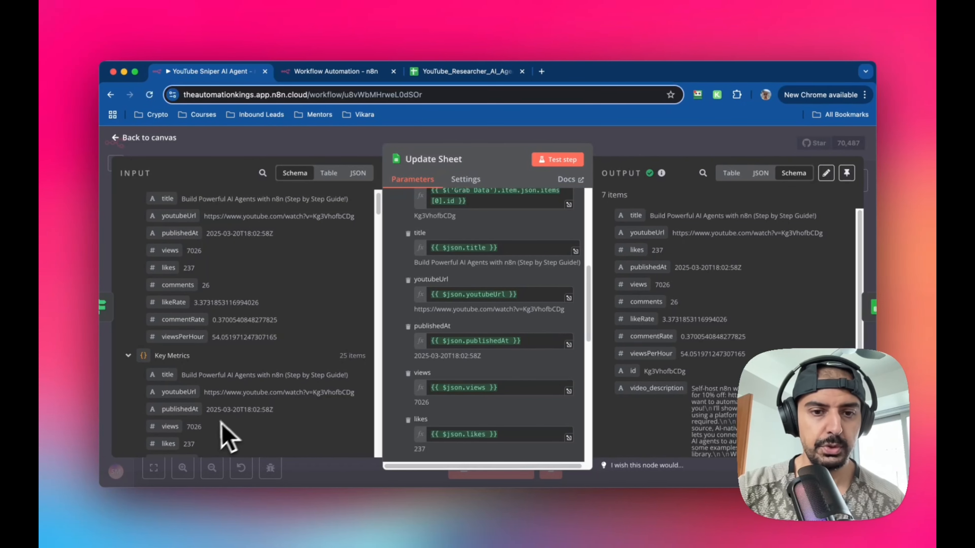
scroll(390, 391, down, 2)
scroll(215, 448, down, 2)
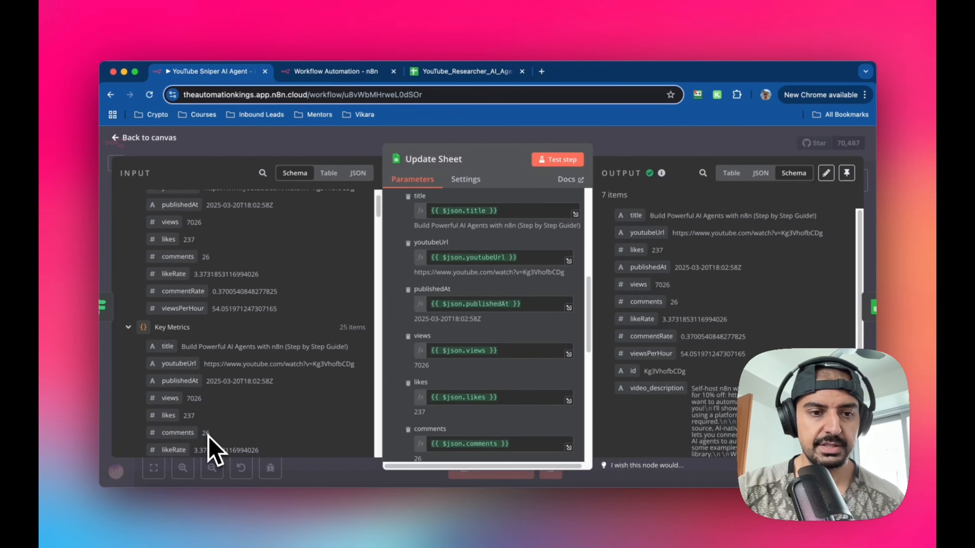
scroll(416, 427, down, 2)
scroll(246, 438, down, 1)
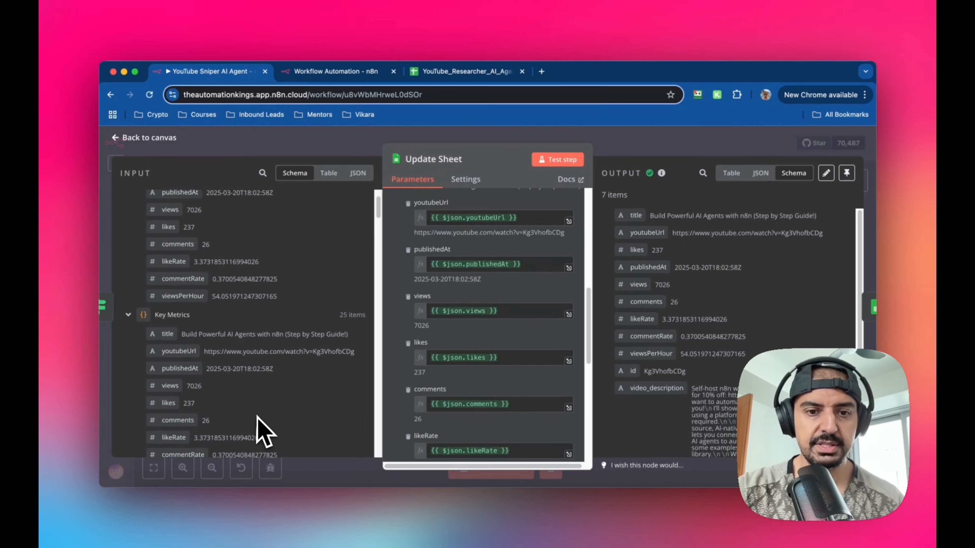
scroll(505, 426, down, 2)
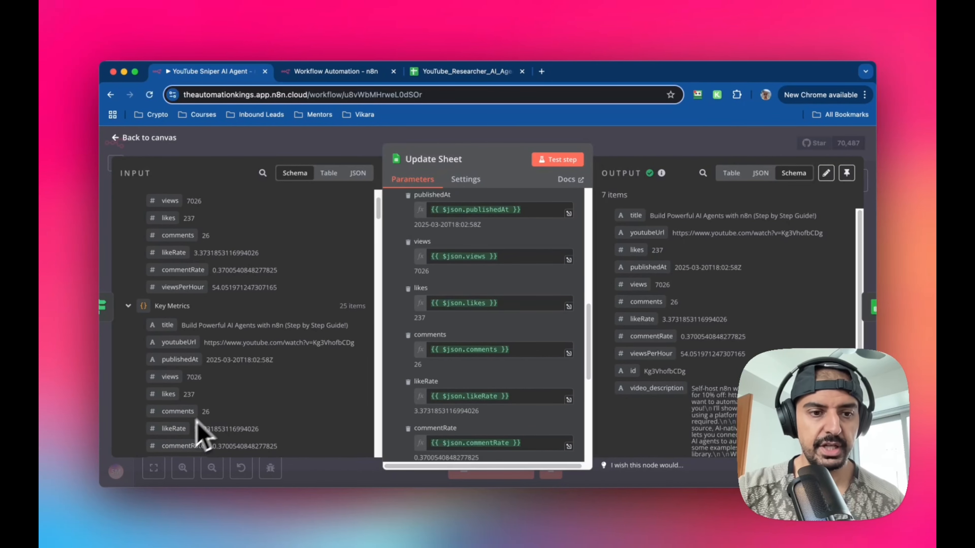
scroll(224, 407, down, 1)
scroll(442, 410, down, 2)
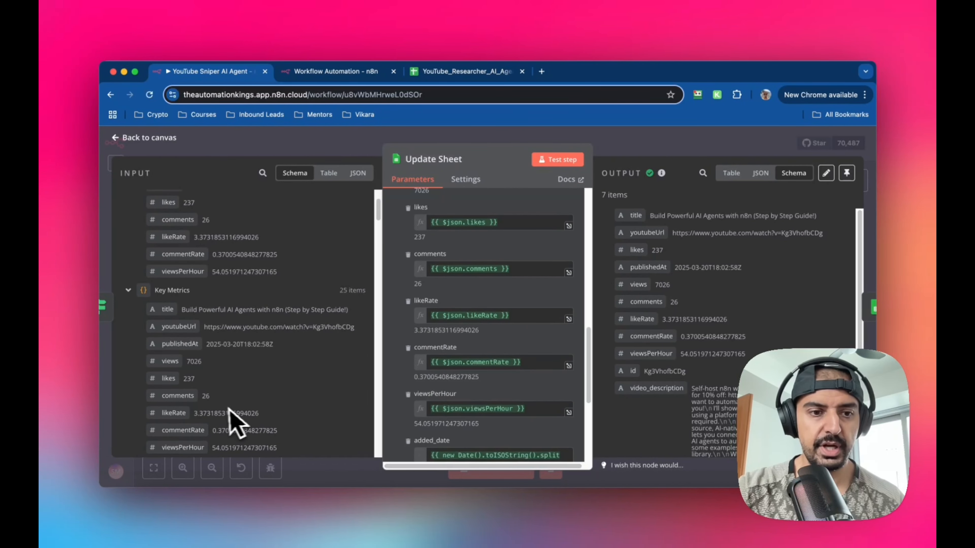
scroll(238, 421, down, 2)
scroll(445, 422, down, 2)
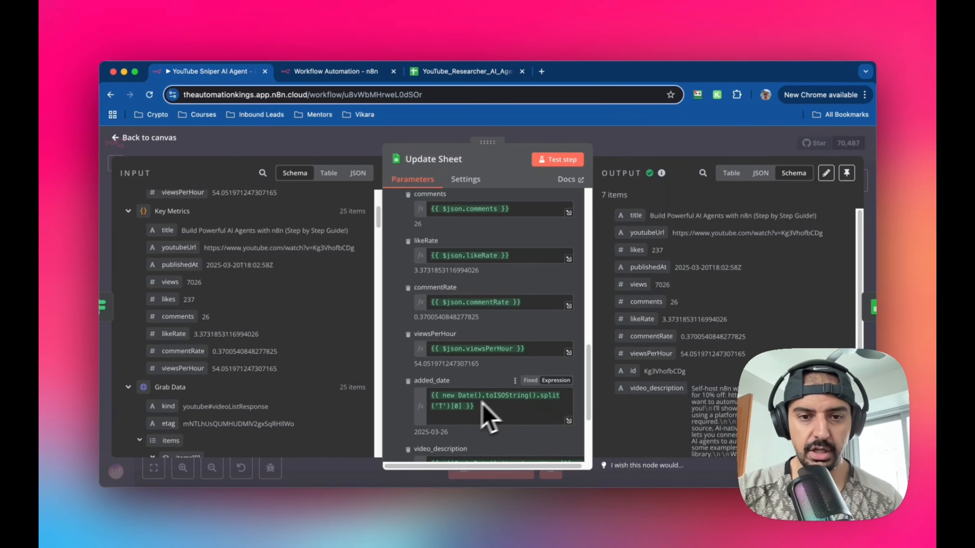
scroll(465, 420, up, 5)
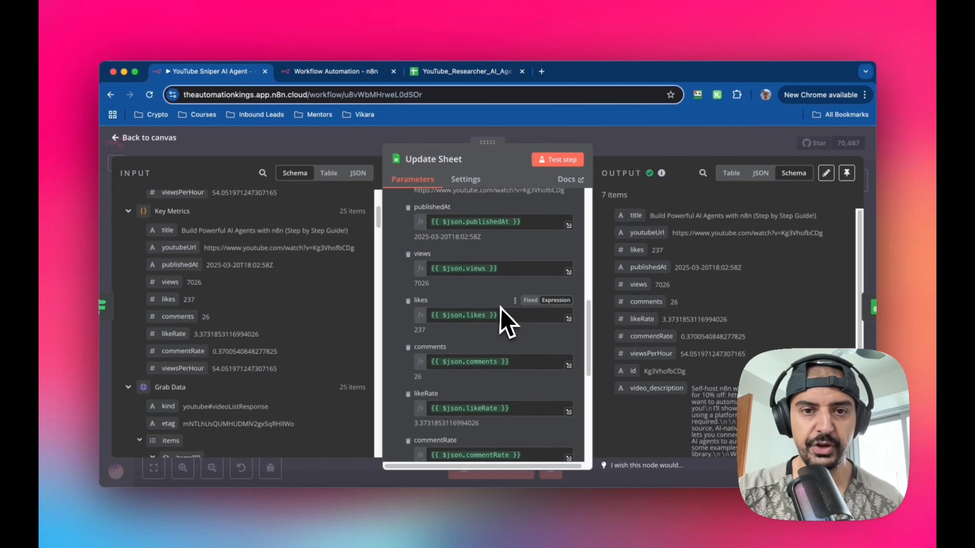
scroll(506, 318, up, 2)
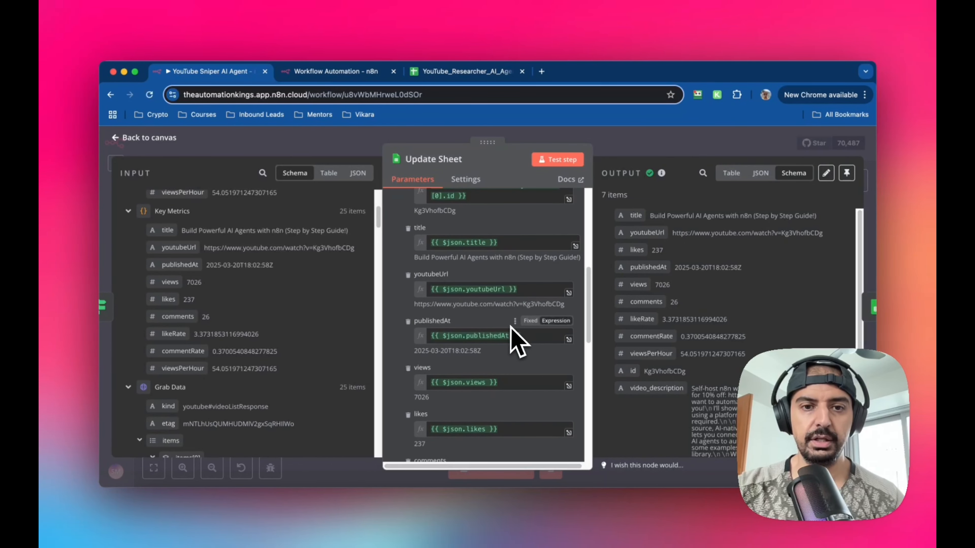
scroll(511, 326, up, 3)
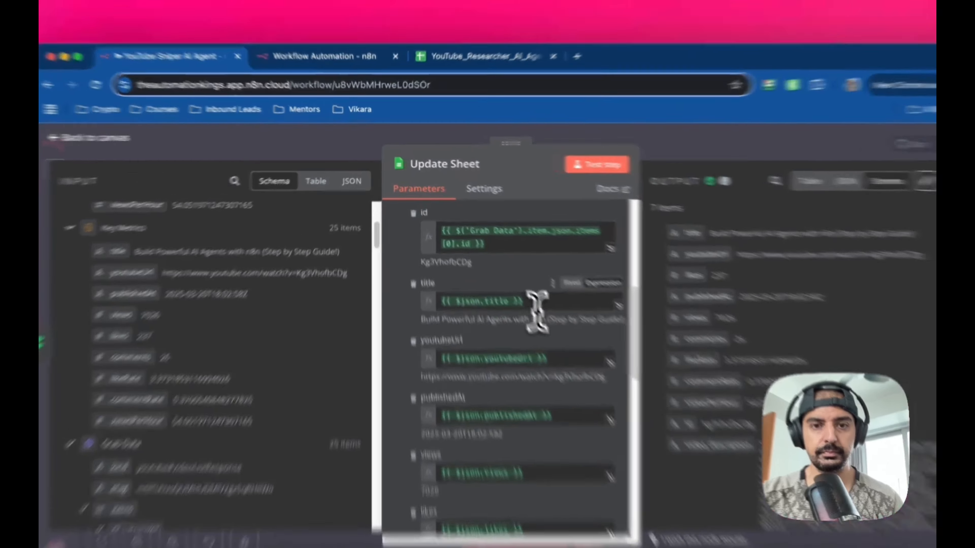
- Copy the {{ $json.title }} expression into the new node's title field and switch it to Expression mode
drag(537, 303, 434, 307)
key(super+c)
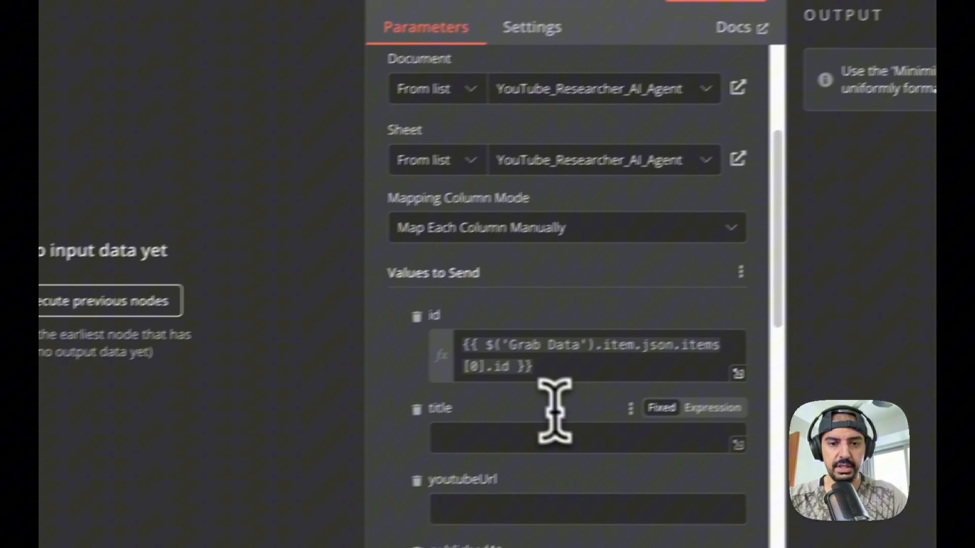
click(596, 423)
key(super+v)
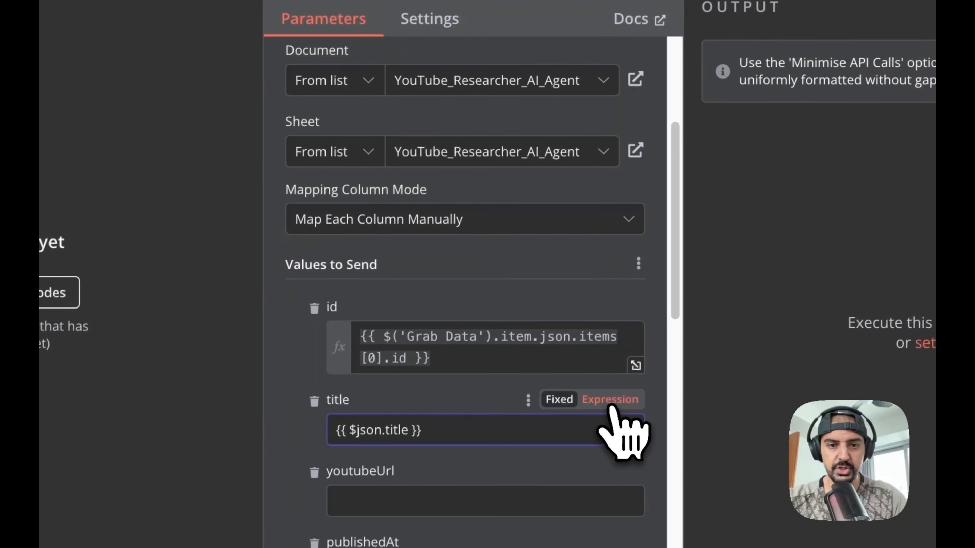
click(610, 399)
- Copy the original's youtubeUrl expression and paste it into the new node's youtubeUrl field
scroll(622, 430, down, 5)
click(311, 326)
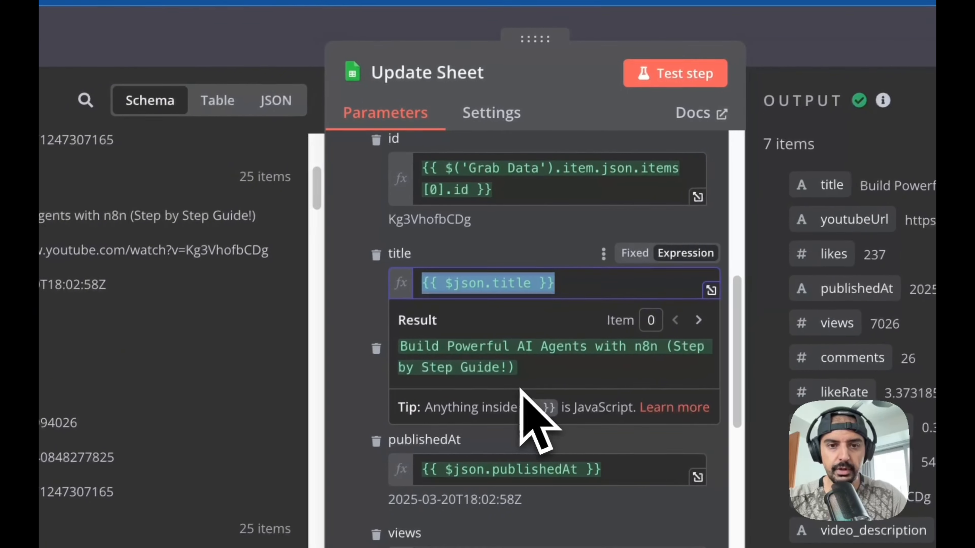
drag(610, 380, 383, 387)
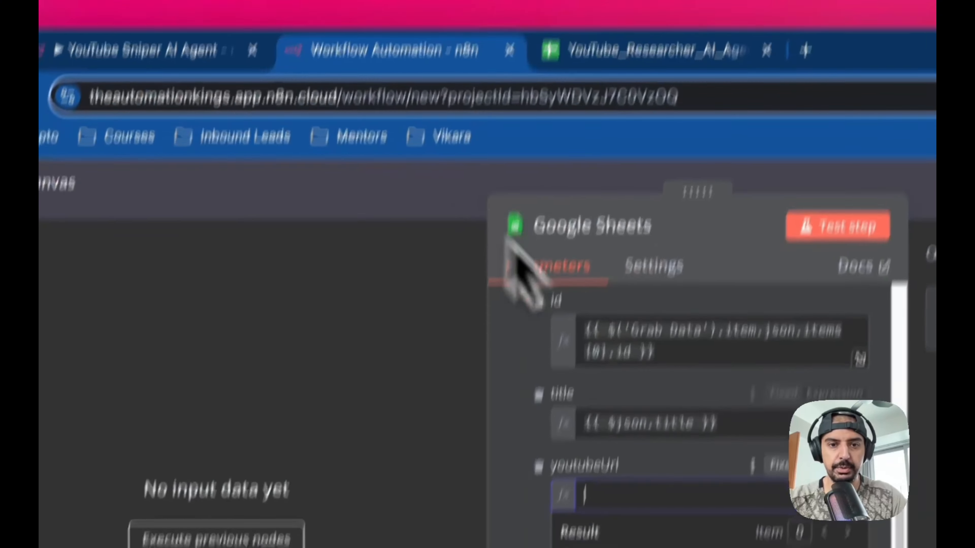
text({{ $json.youtubeUrl }})
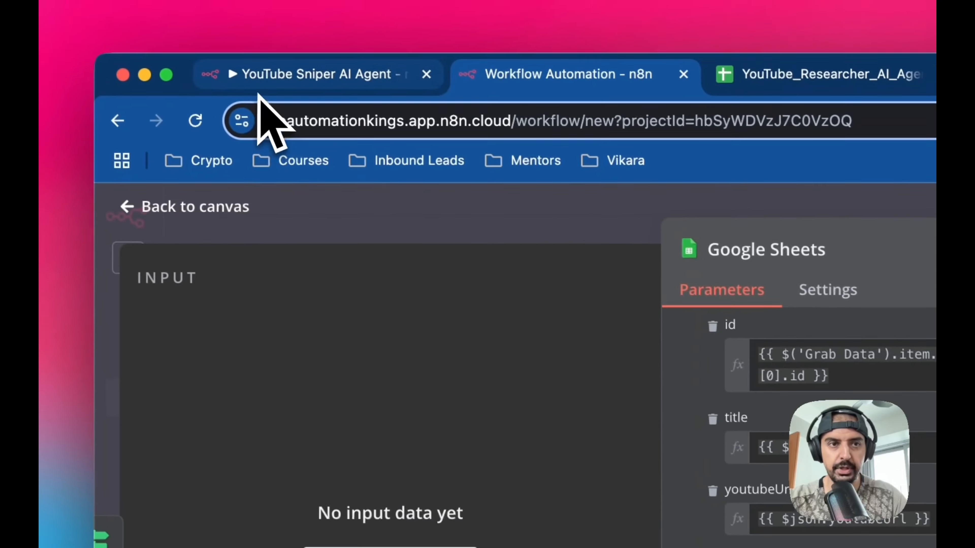
- Copy the {{ $json.publishedAt }} expression and paste it into the new node's publishedAt field
click(264, 77)
click(357, 413)
scroll(456, 409, down, 1)
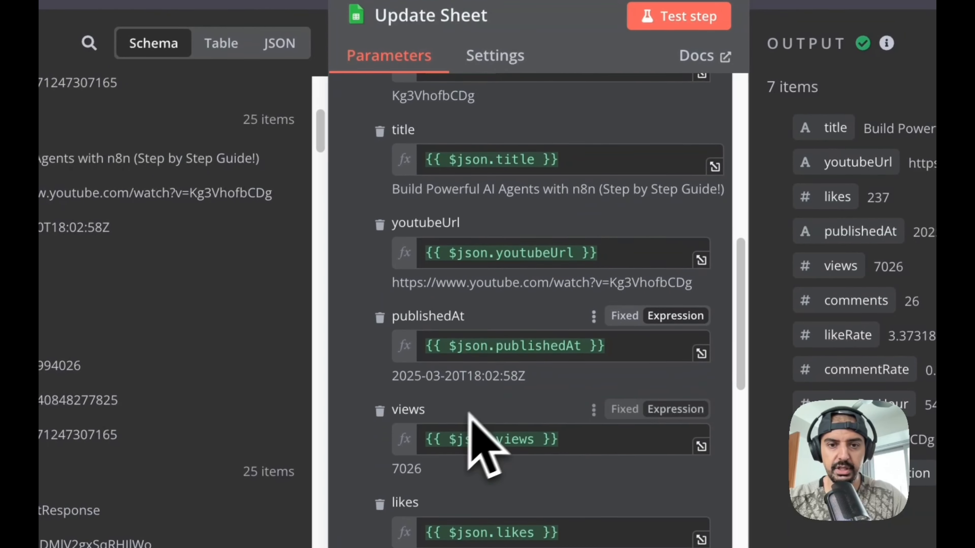
drag(622, 356, 315, 357)
key(super+c)
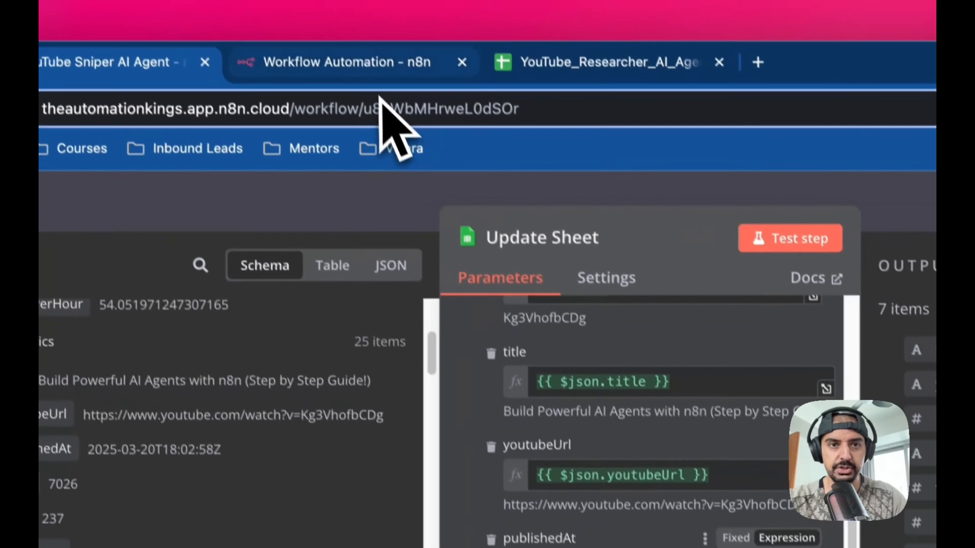
click(369, 63)
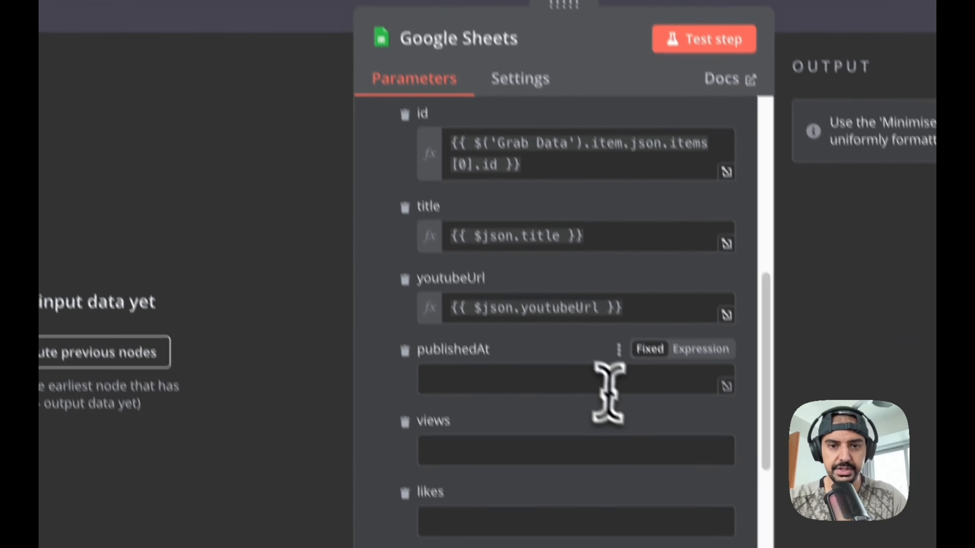
click(610, 387)
key(super+v)
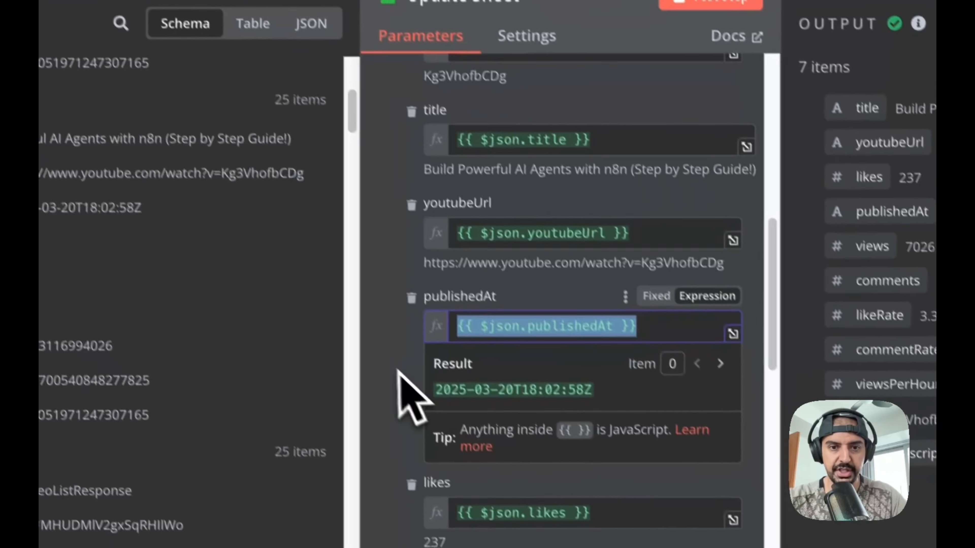
- Copy the {{ $json.views }} expression and paste it into the new node's views field
click(402, 402)
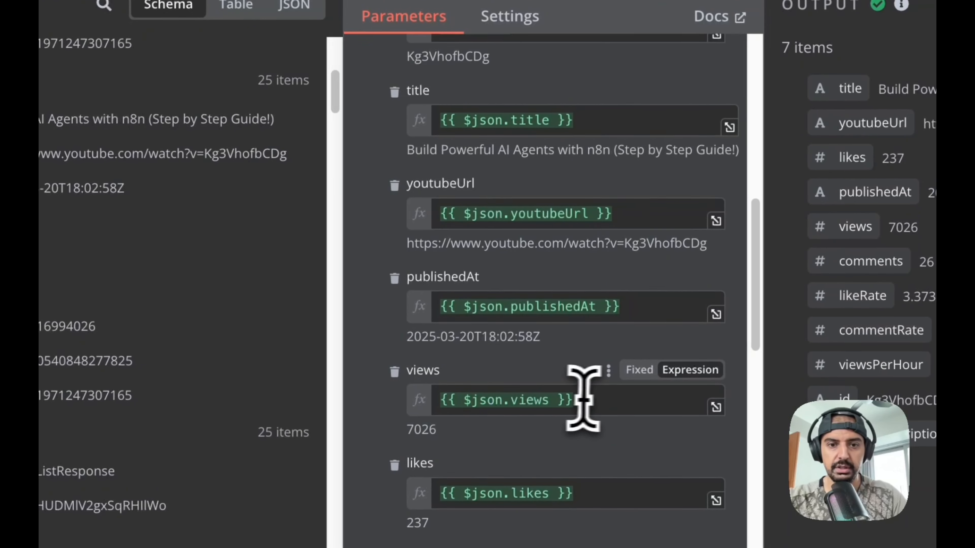
drag(579, 398, 449, 397)
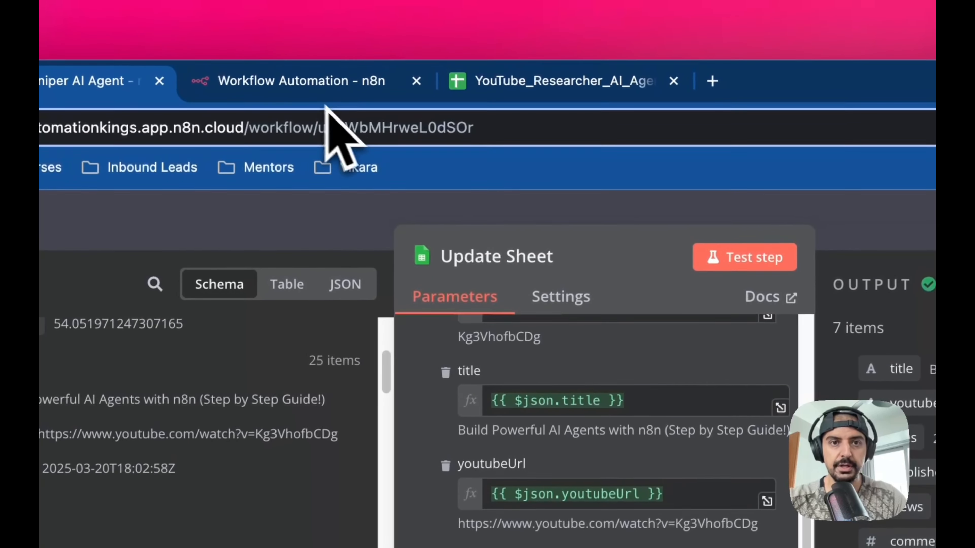
click(326, 81)
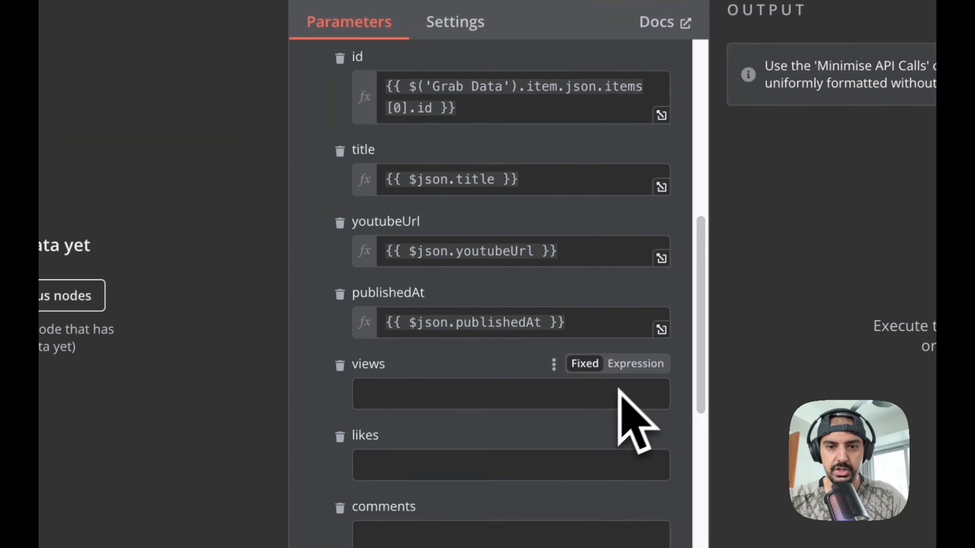
click(542, 399)
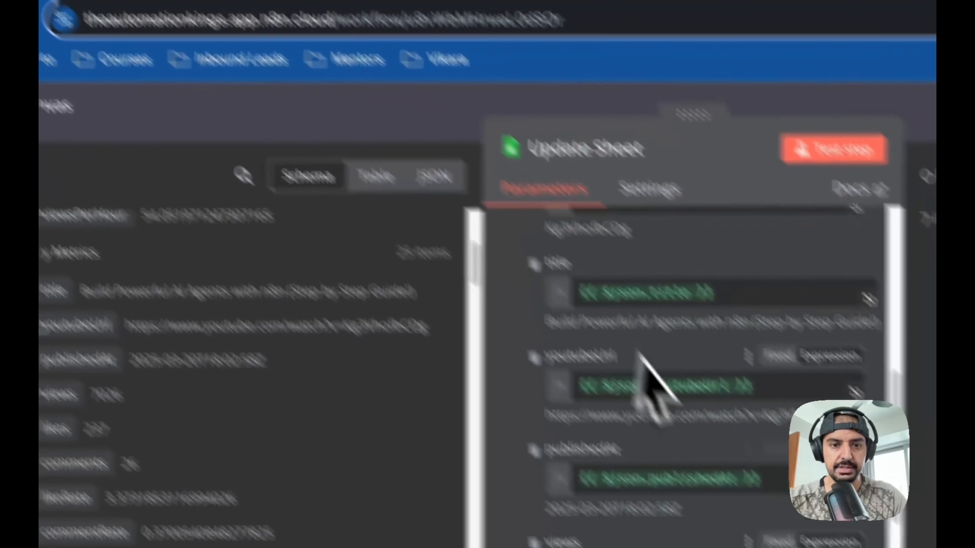
scroll(637, 351, down, 2)
click(505, 522)
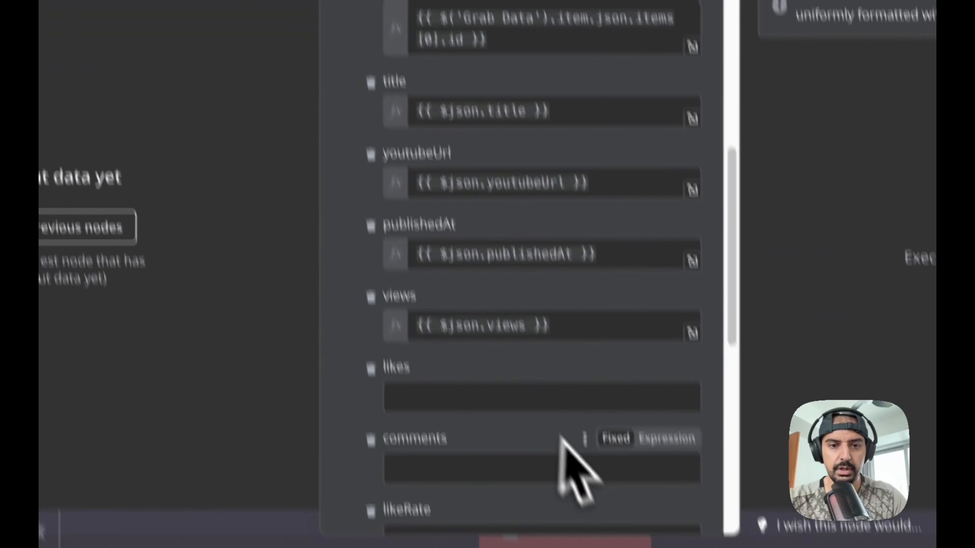
click(485, 396)
text({{ $json.likes }})
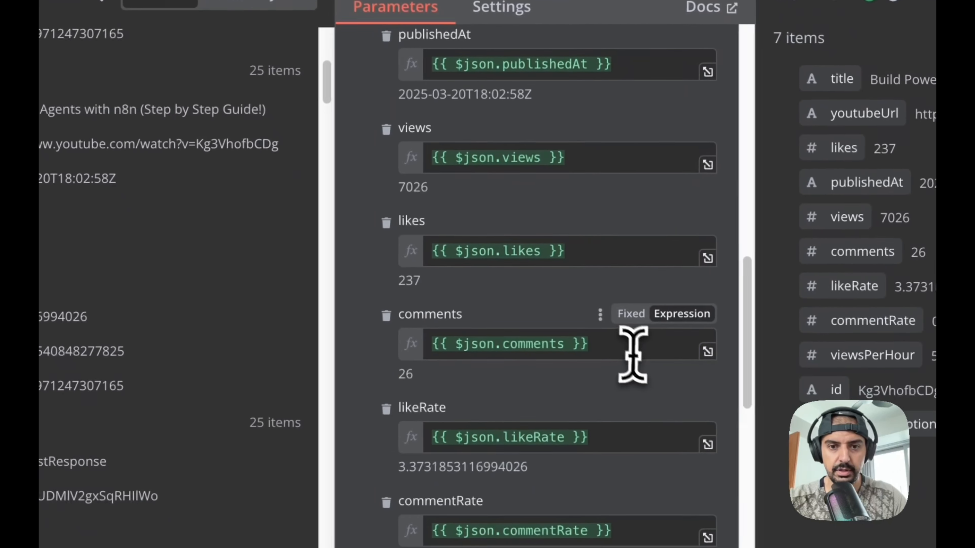
click(631, 359)
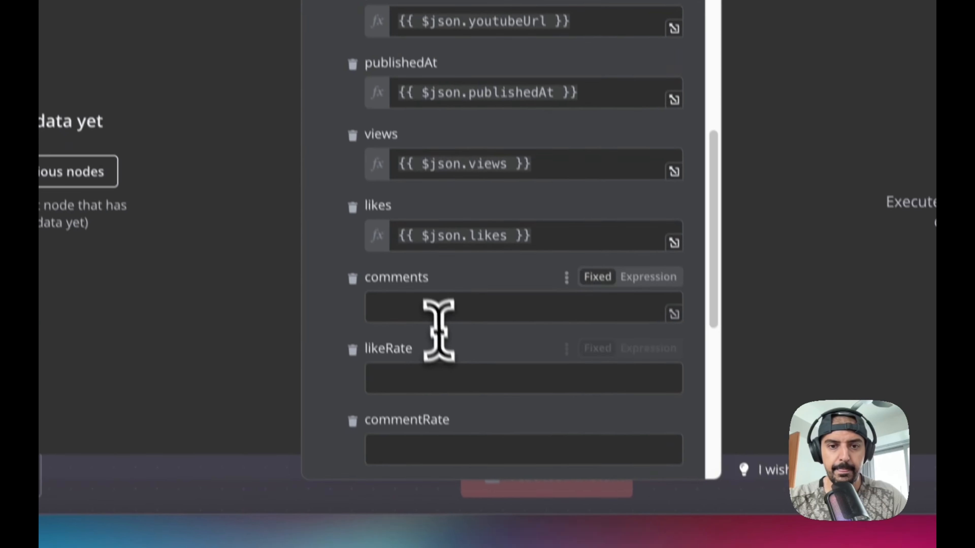
- Fill the new node's likes, comments, likeRate and commentRate fields with the matching expressions copied from the original Update Sheet node
click(428, 282)
text({{ $json.comments }})
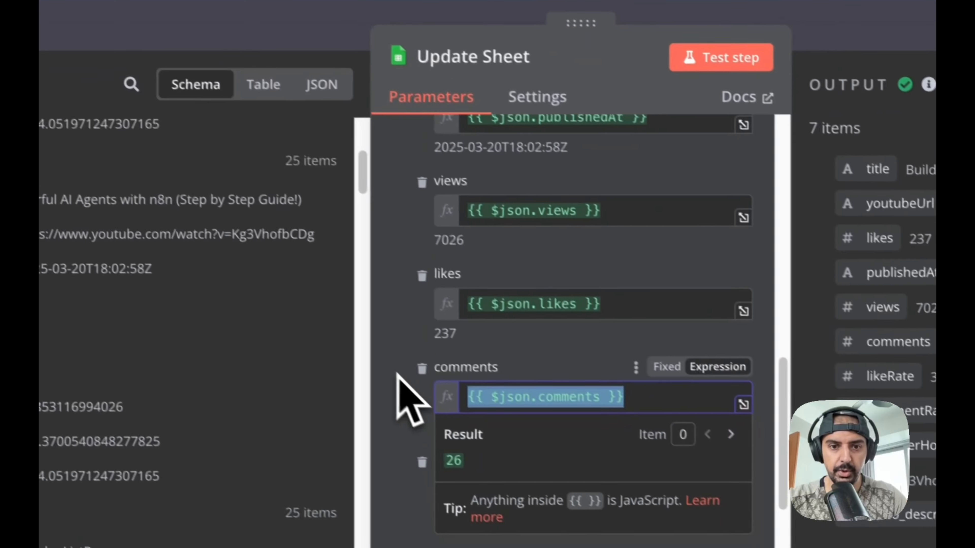
click(396, 372)
scroll(397, 373, down, 1)
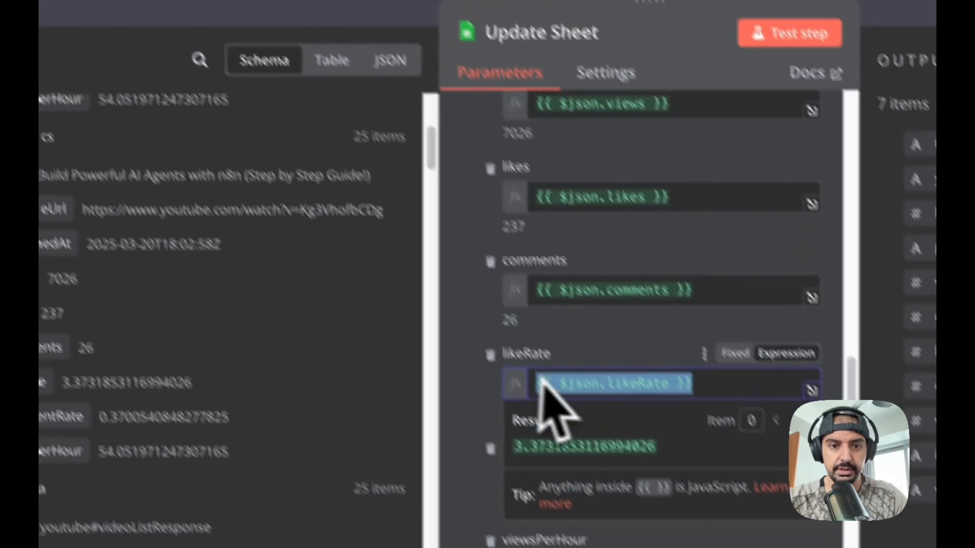
click(426, 332)
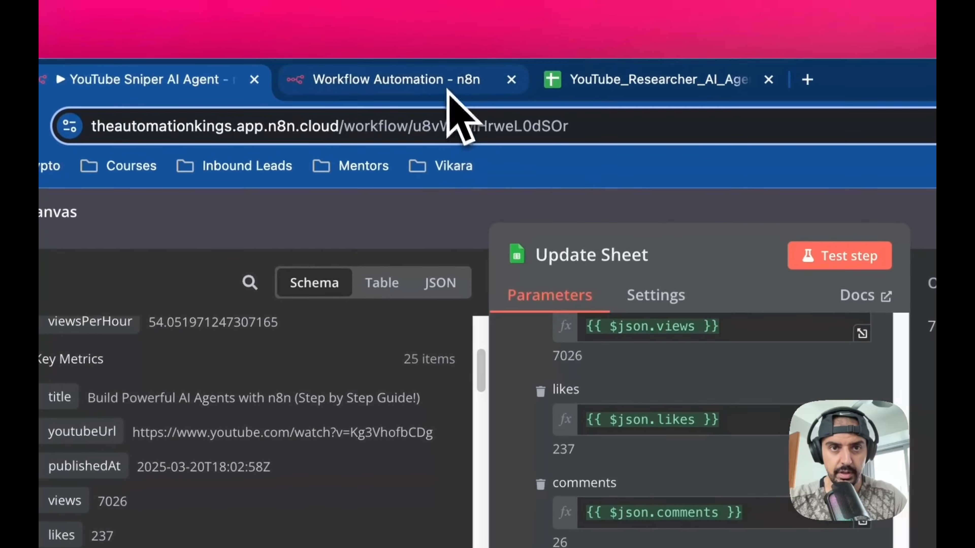
click(447, 88)
click(588, 522)
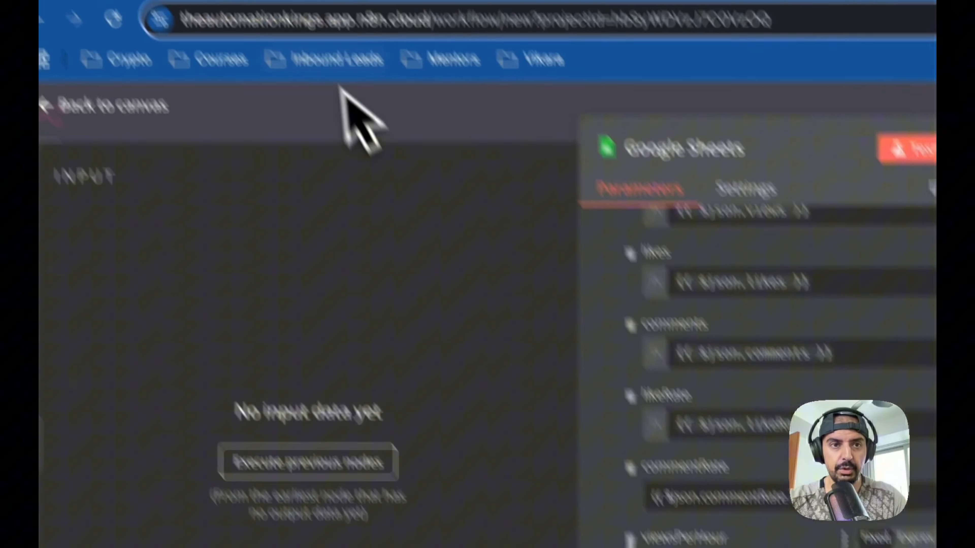
- Copy the original's {{ $json.viewsPerHour }} expression and paste it into the new node's viewsPerHour field
click(364, 82)
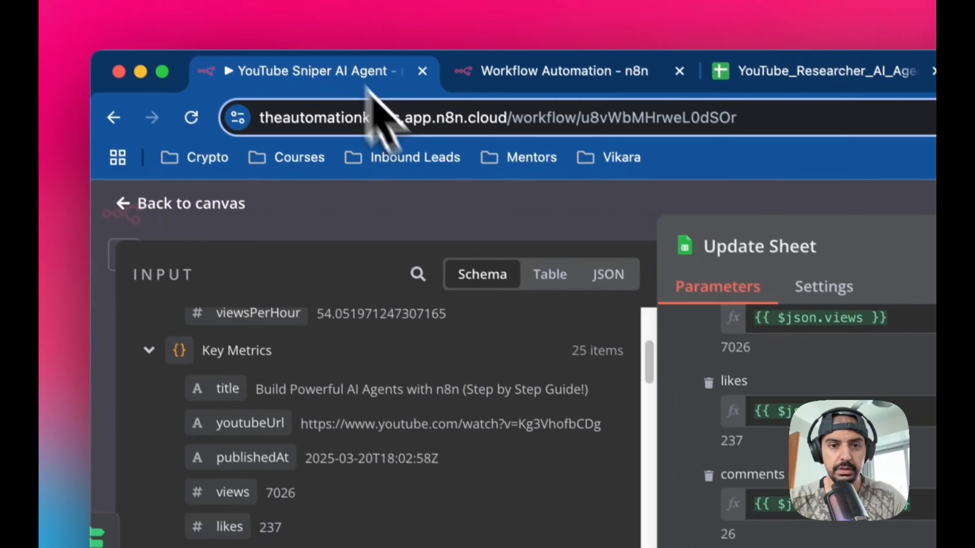
click(508, 399)
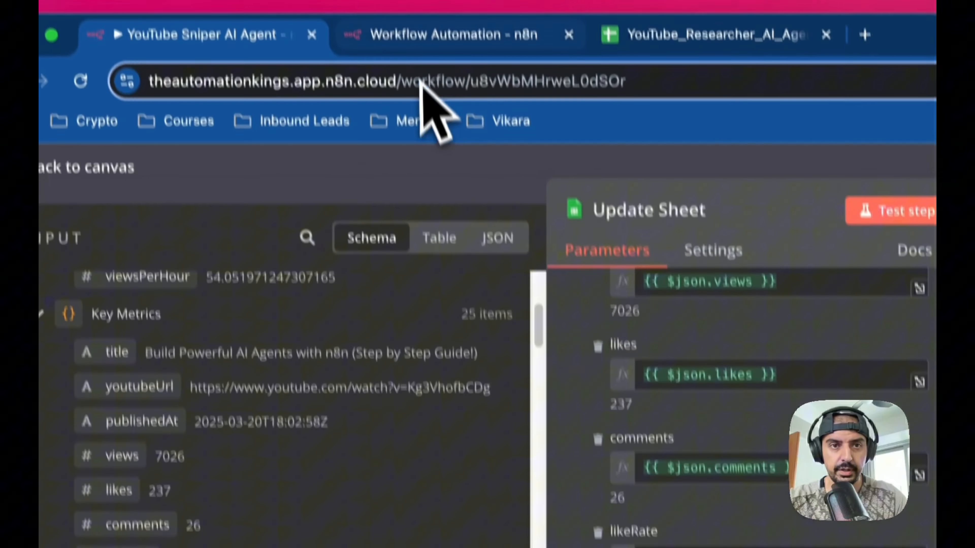
click(435, 35)
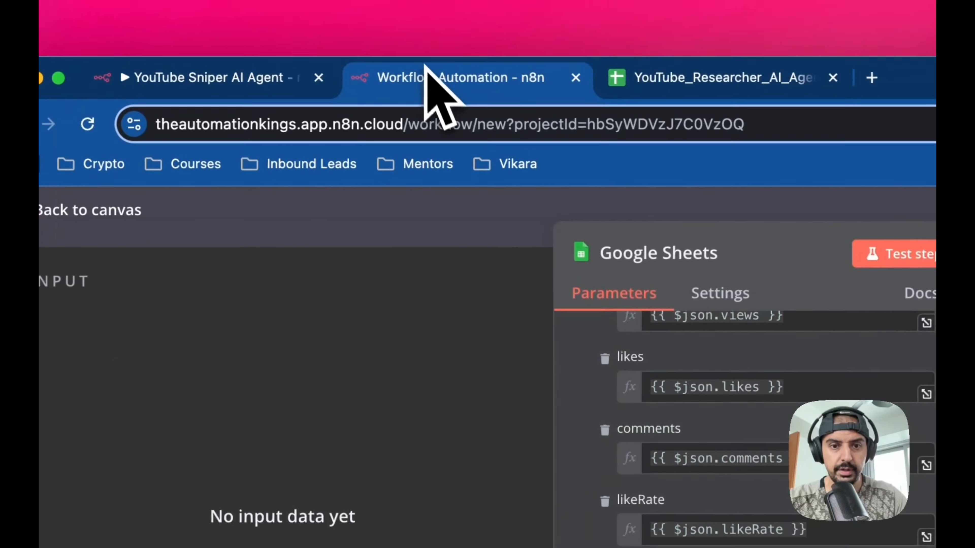
text({{ $json.viewsPerHour }})
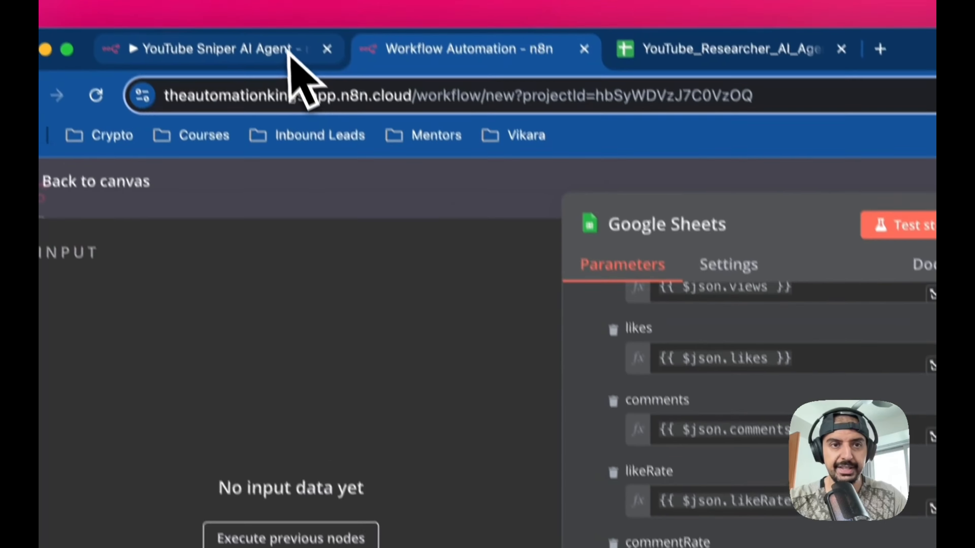
- Copy the original's added_date expression {{ new Date().toISOString().split('T')[0] }} into the new node's added_date field and switch it to Expression mode
click(291, 48)
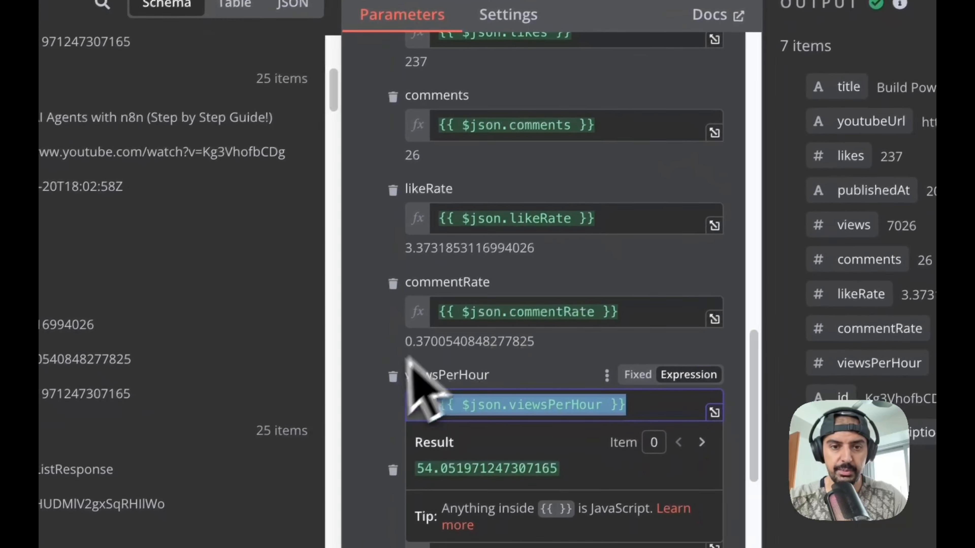
click(389, 390)
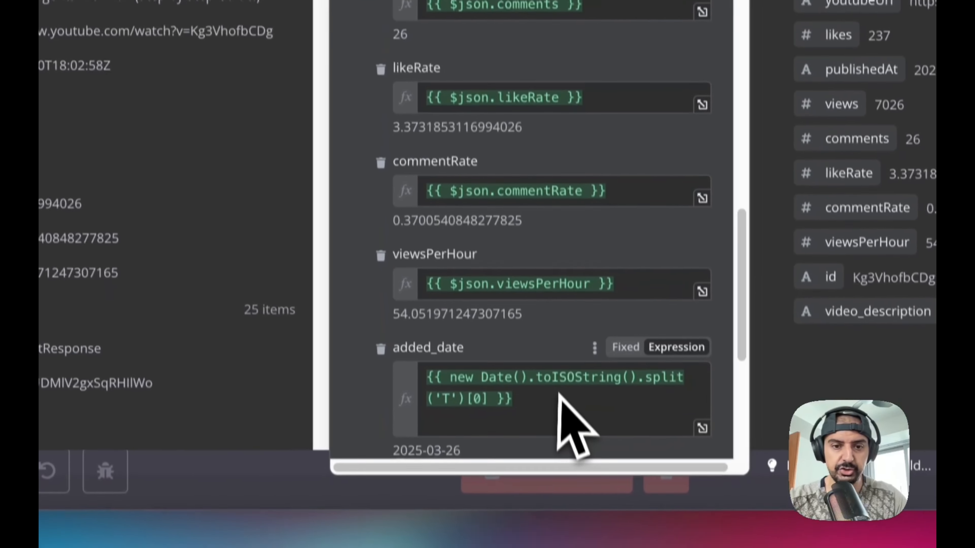
scroll(541, 508, down, 3)
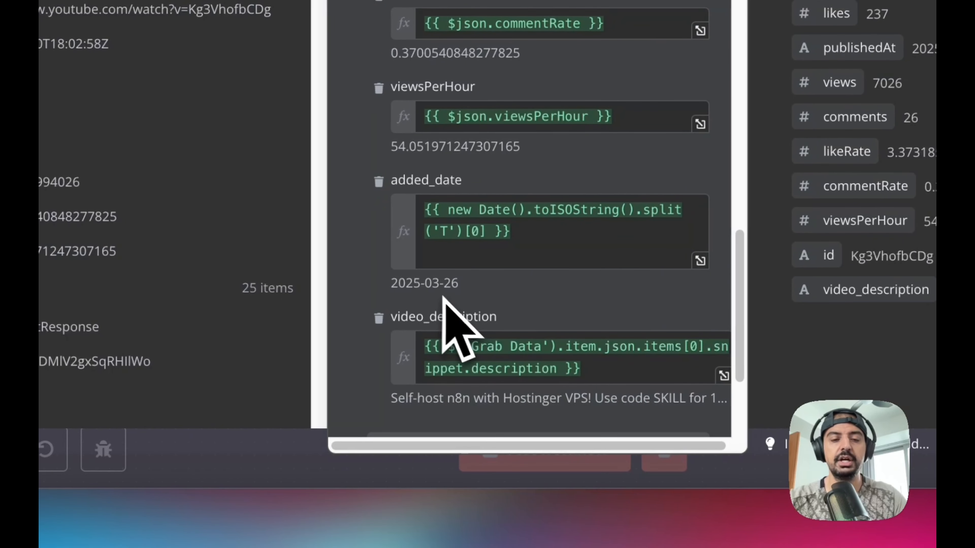
drag(520, 238, 418, 220)
key(ctrl+c)
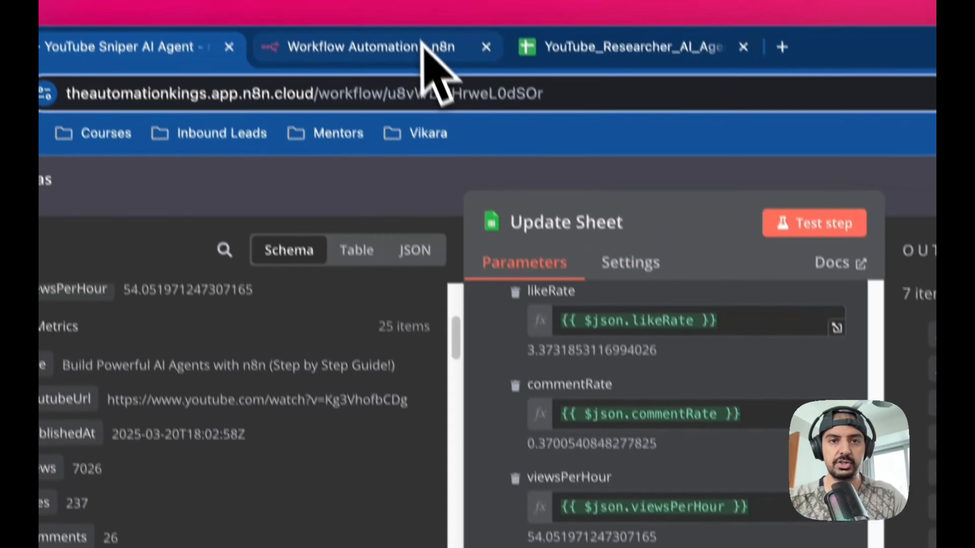
click(425, 45)
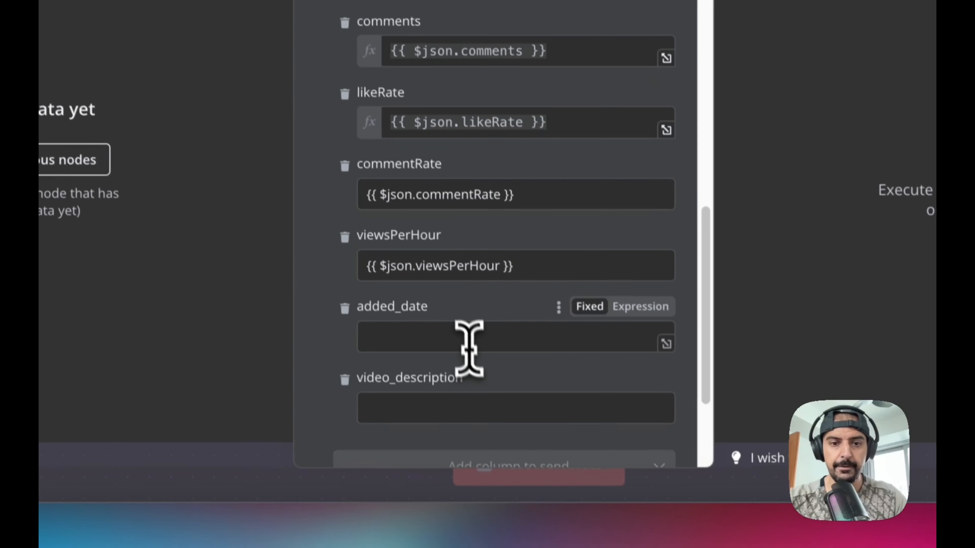
click(460, 331)
key(ctrl+v)
click(637, 293)
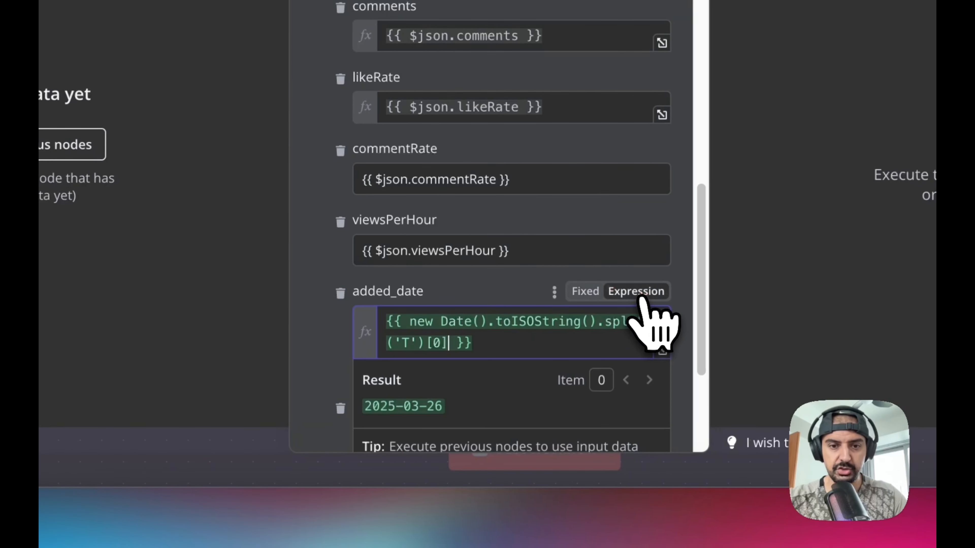
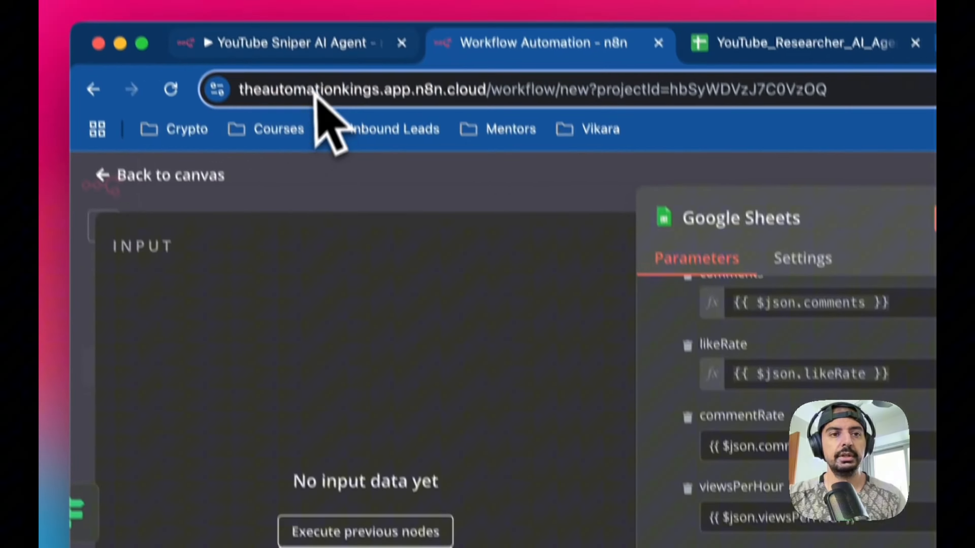
- Copy the original node's video_description expression and paste it into the new node's video_description field
click(225, 77)
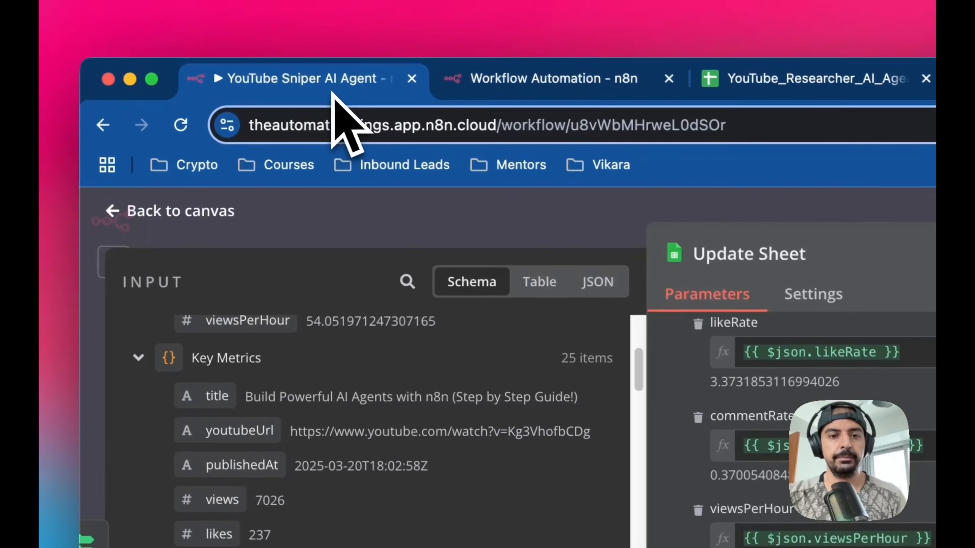
click(421, 419)
scroll(420, 418, down, 3)
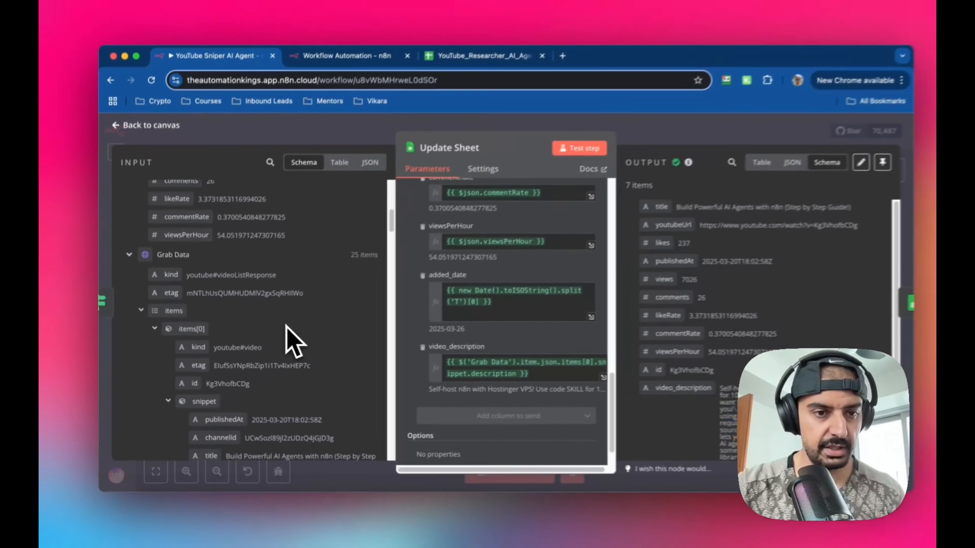
scroll(286, 334, down, 3)
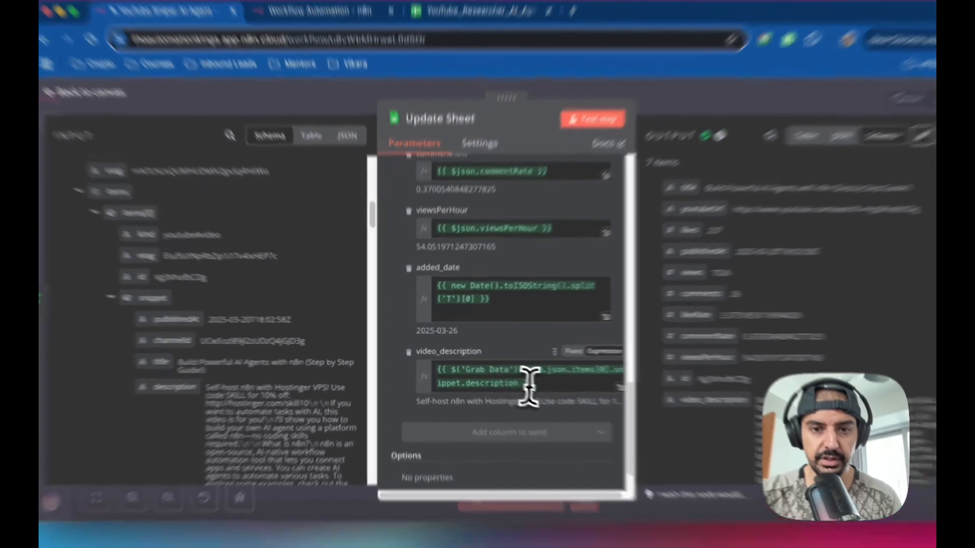
drag(507, 372, 413, 357)
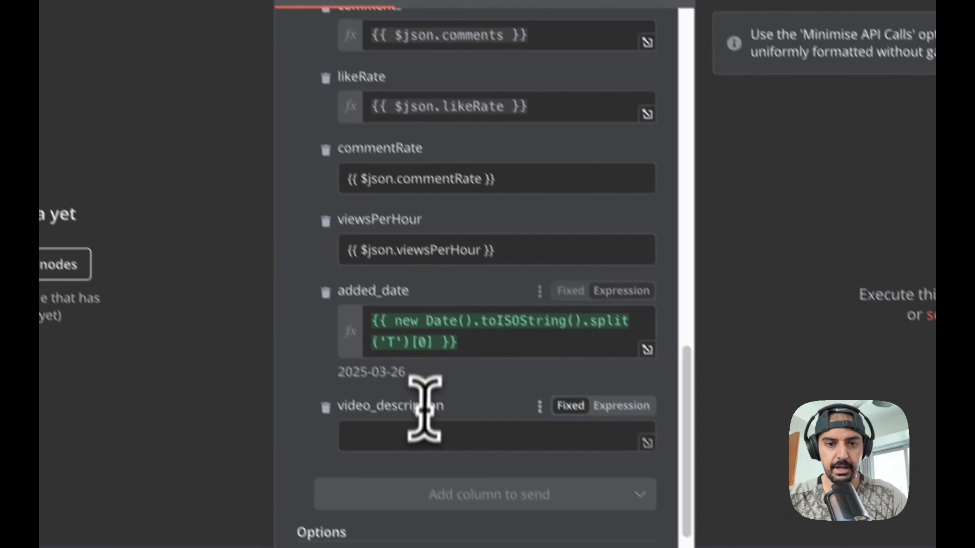
key(ctrl+v)
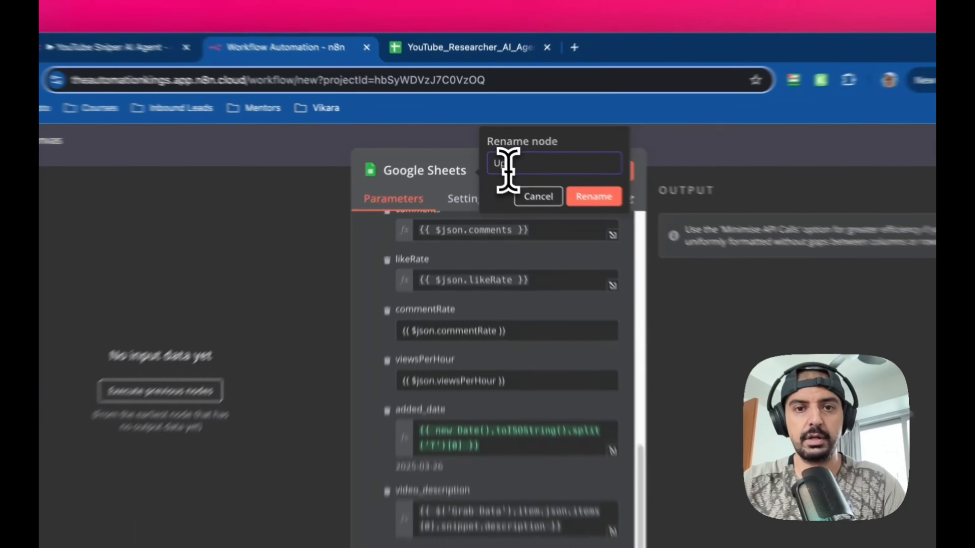
- Rename the new Google Sheets node to Update Sheet
text(Shee)
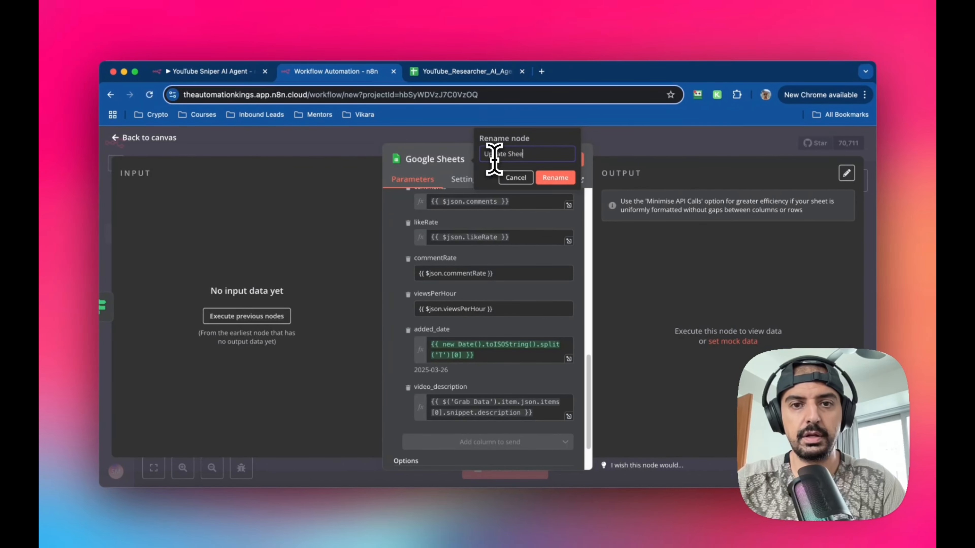
text(t)
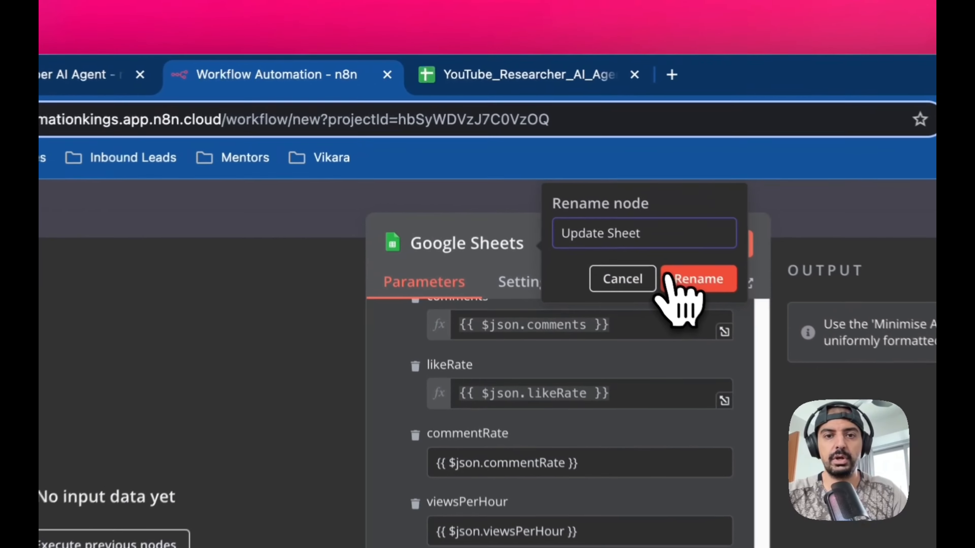
click(555, 178)
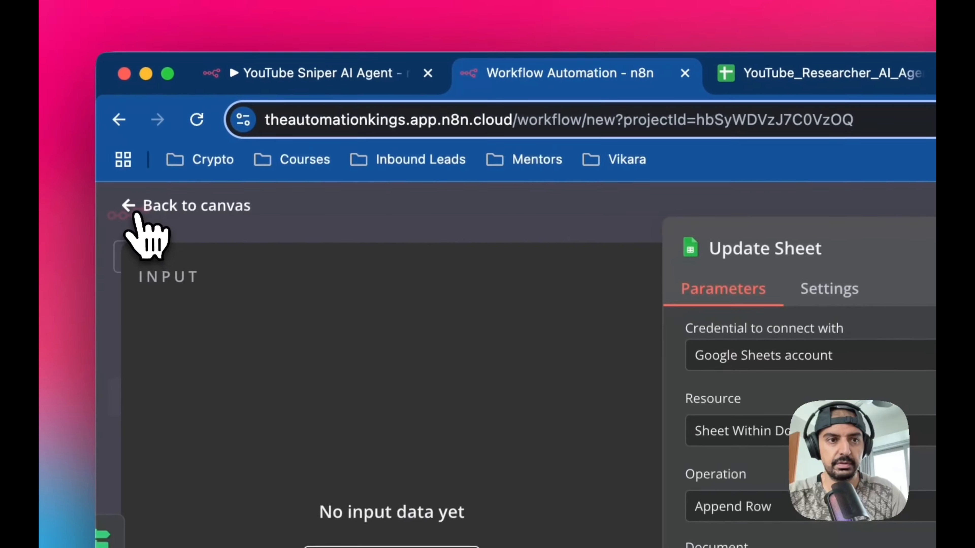
- Open the original workflow's Today's Rows node and review its document, sheet and filter settings
click(132, 209)
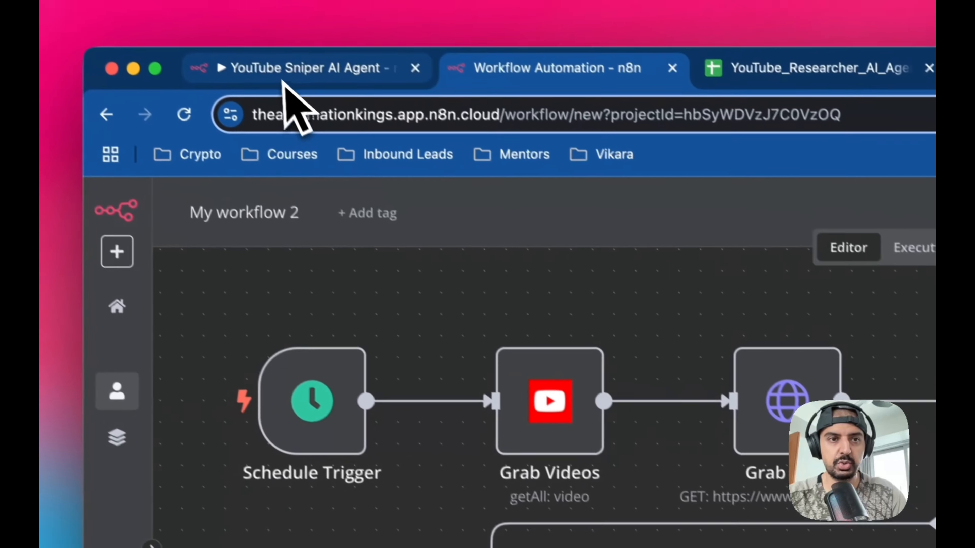
click(283, 81)
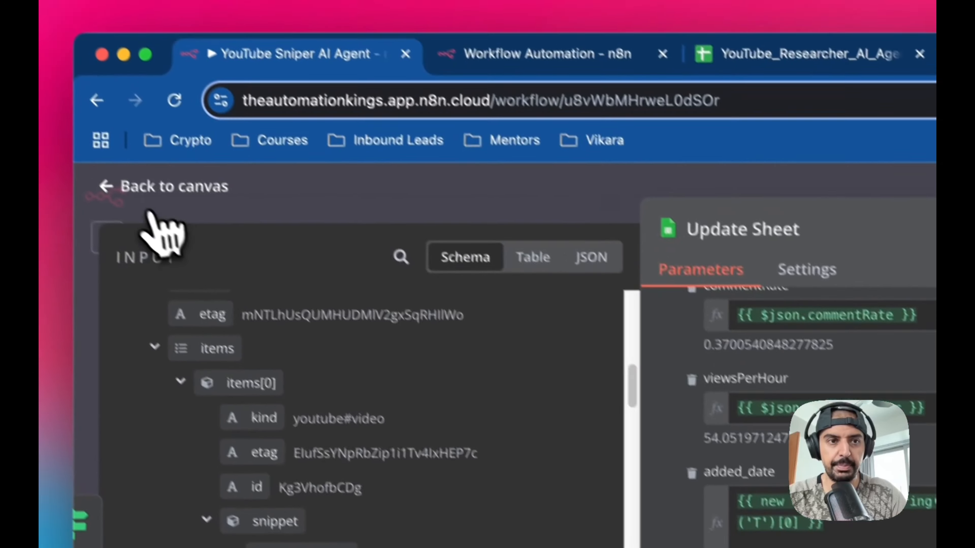
click(150, 213)
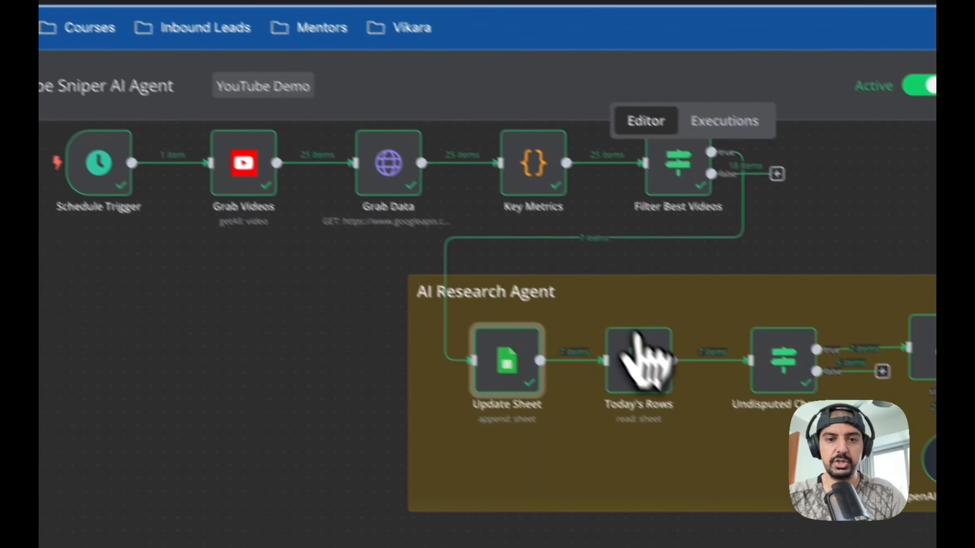
mouse_move(639, 359)
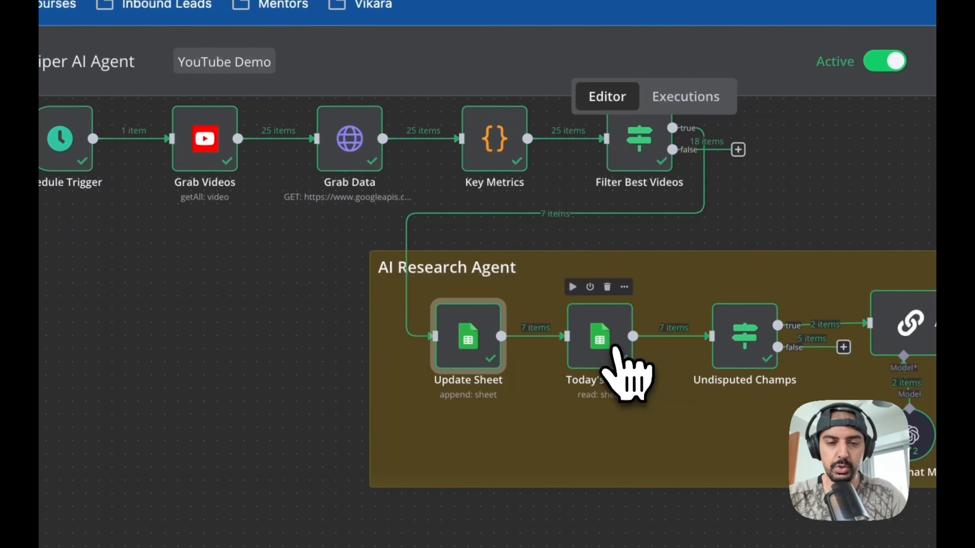
double_click(614, 349)
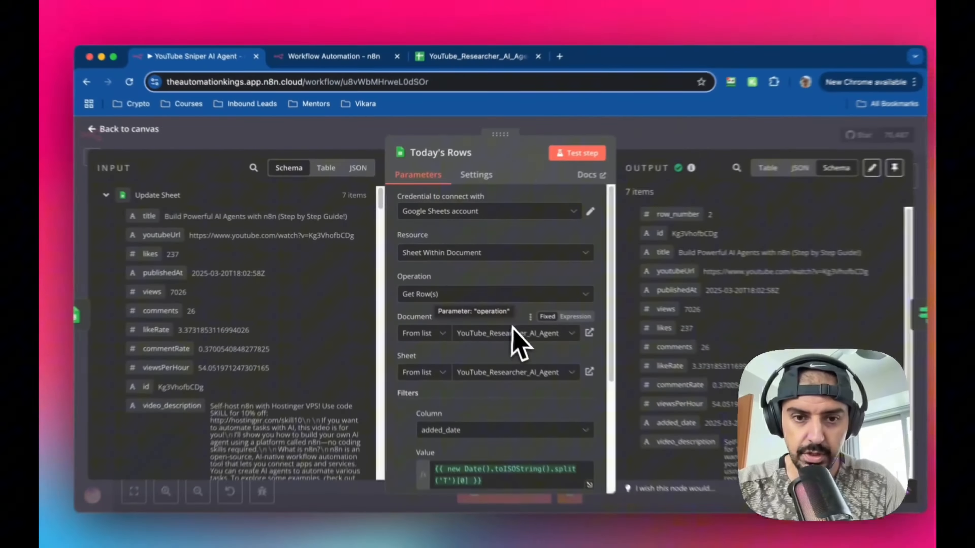
scroll(514, 384, down, 5)
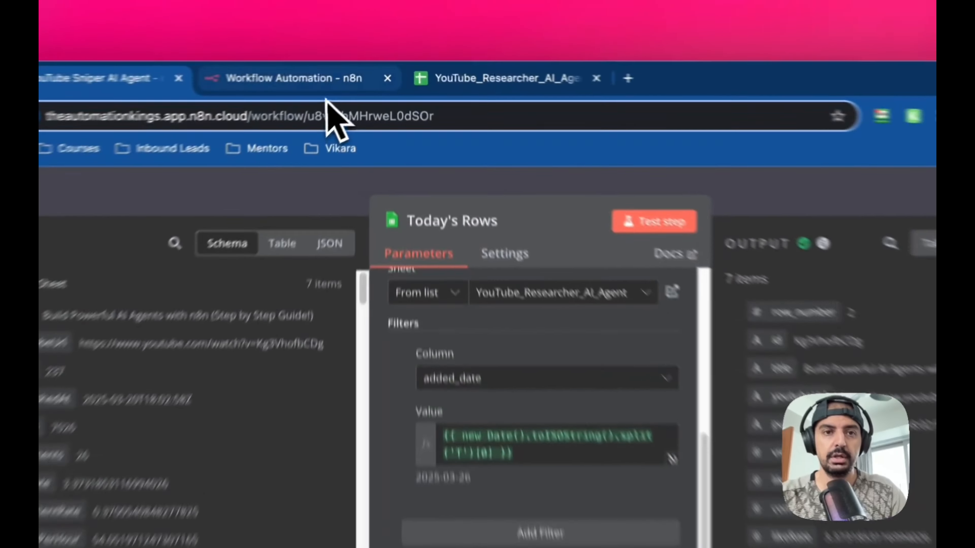
- Add a Google Sheets Get row(s) in sheet node after the Update Sheet node in the new workflow
click(352, 73)
click(681, 213)
text(go)
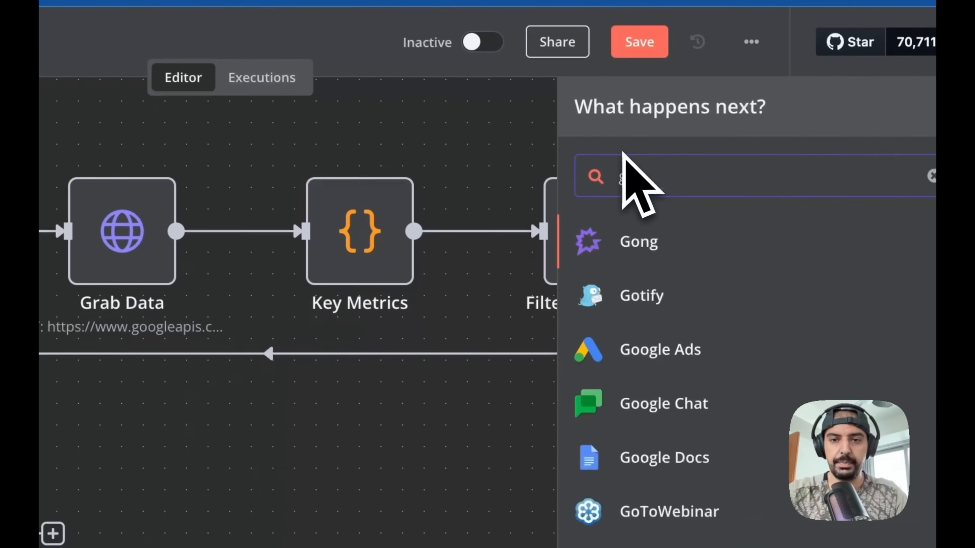
text(ogle)
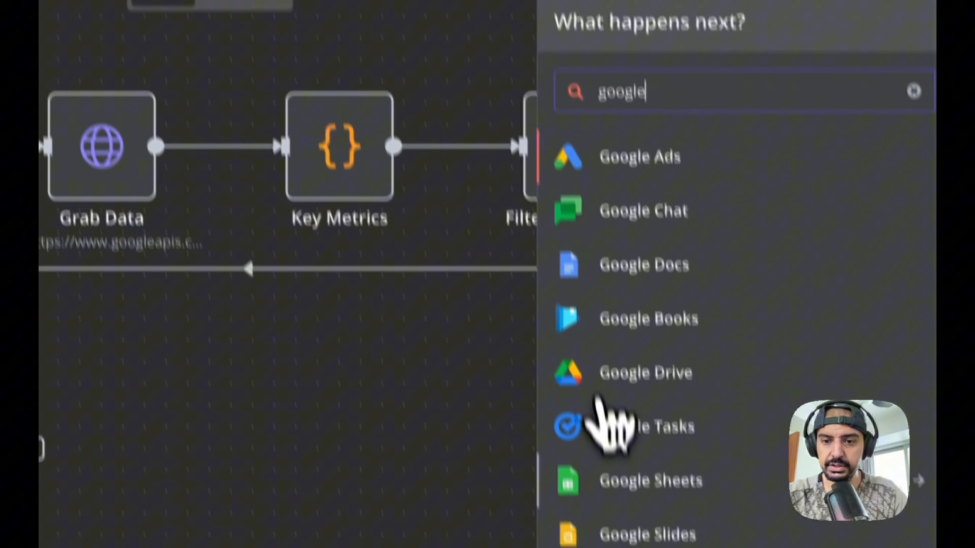
click(614, 478)
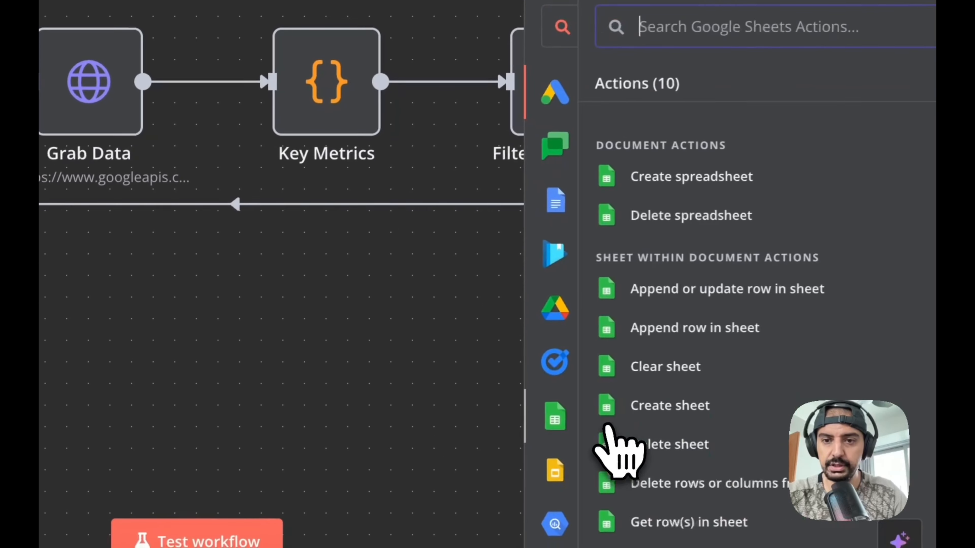
scroll(663, 283, down, 2)
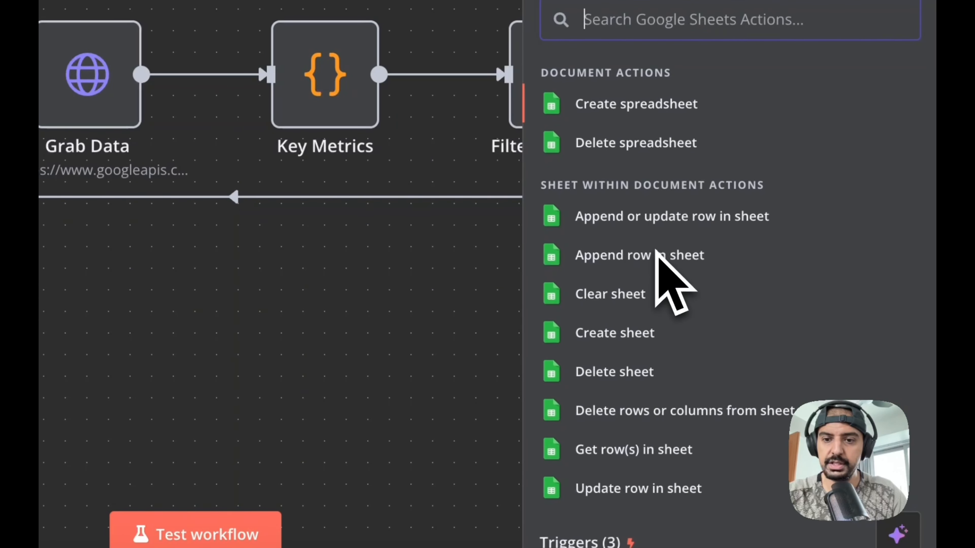
scroll(656, 252, down, 3)
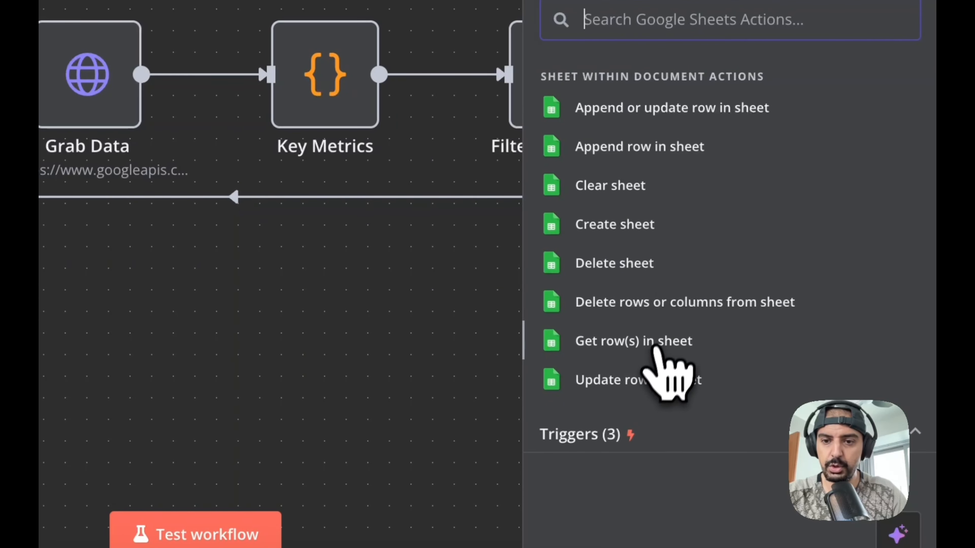
click(644, 337)
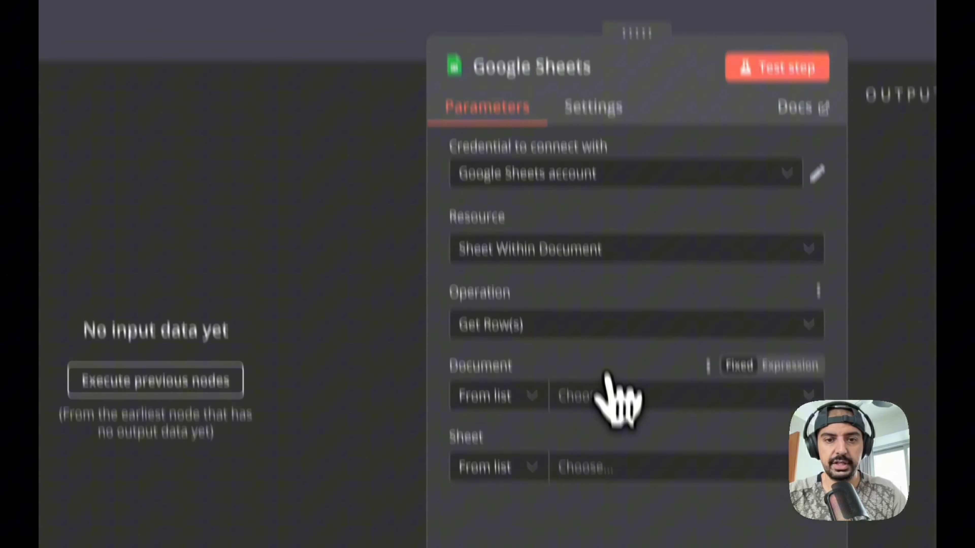
- Set the node's document and sheet both to YouTube_Researcher_AI_Agent
click(525, 503)
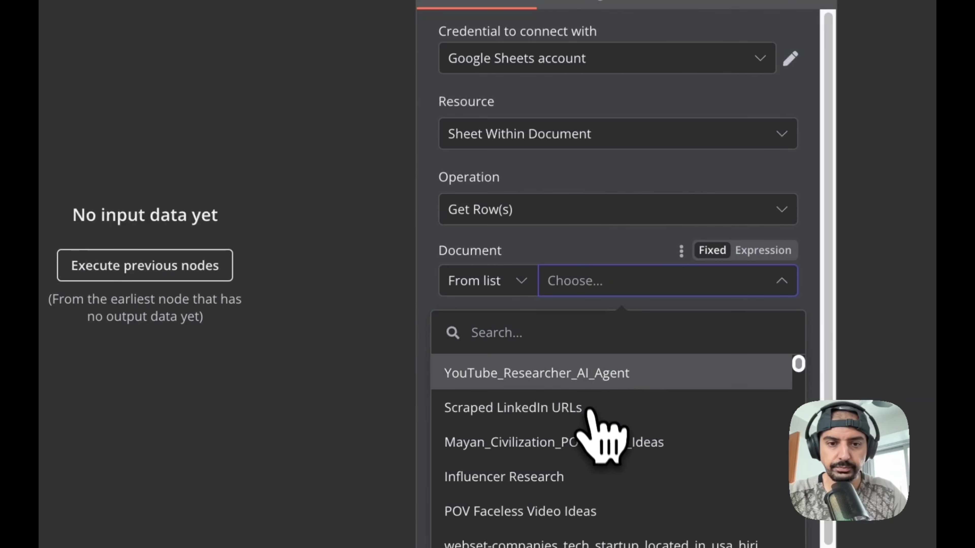
click(588, 383)
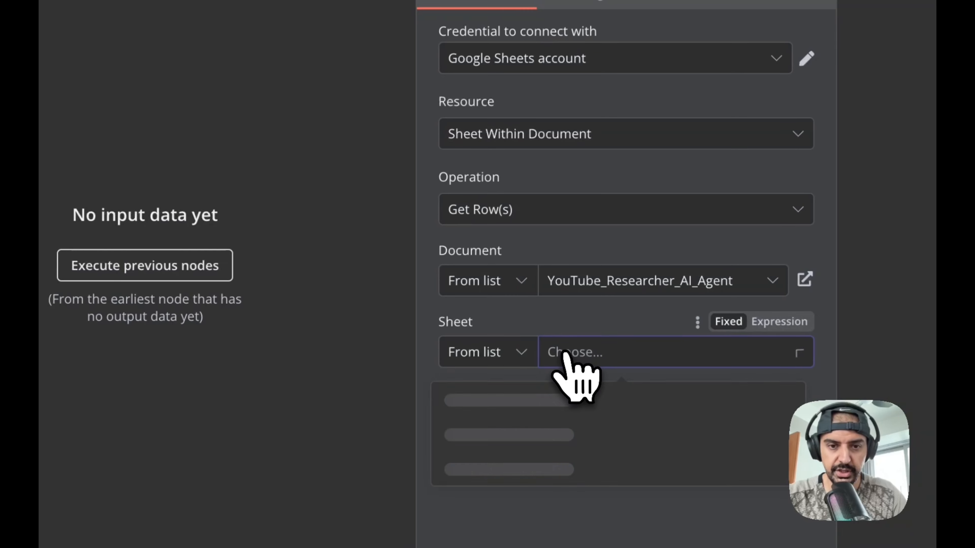
click(563, 411)
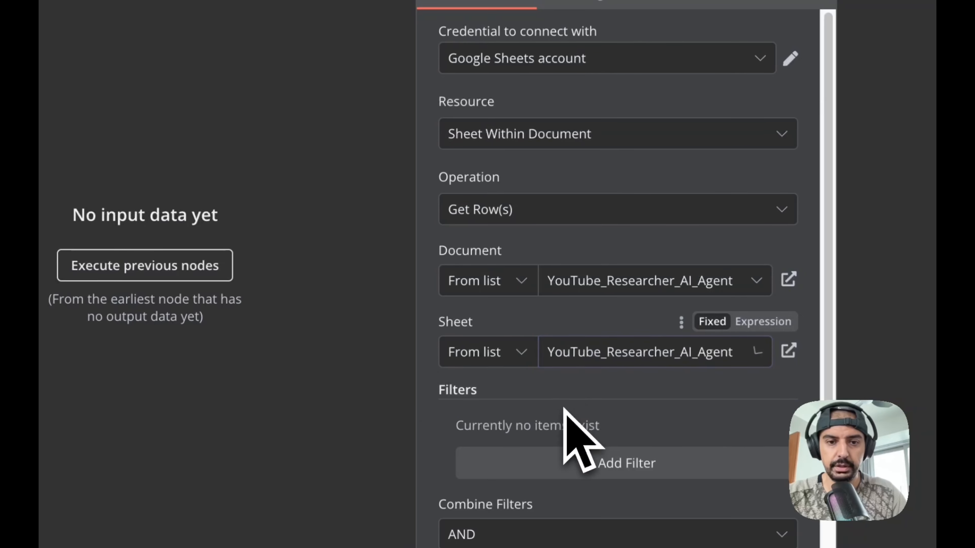
- Add a filter on the added_date column
scroll(598, 387, down, 3)
click(597, 347)
scroll(598, 338, down, 2)
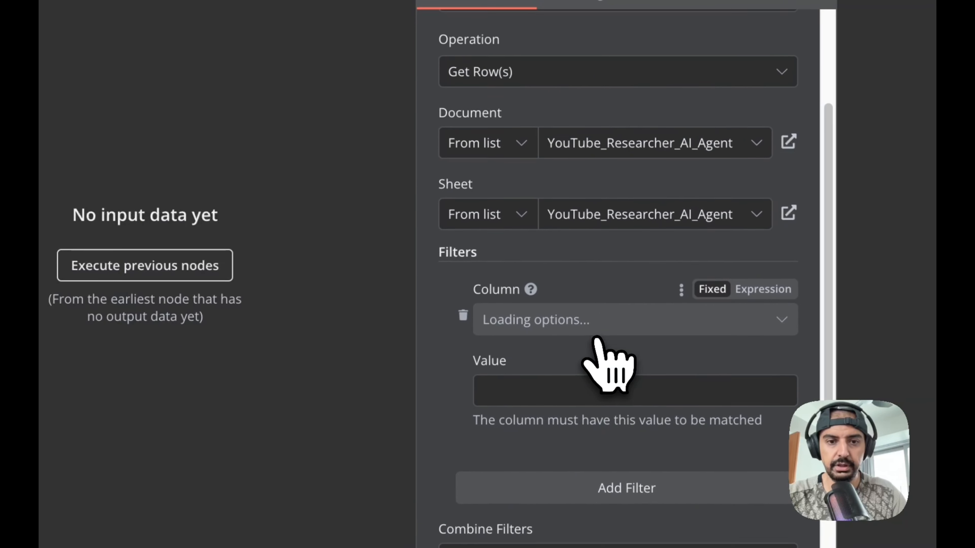
click(551, 278)
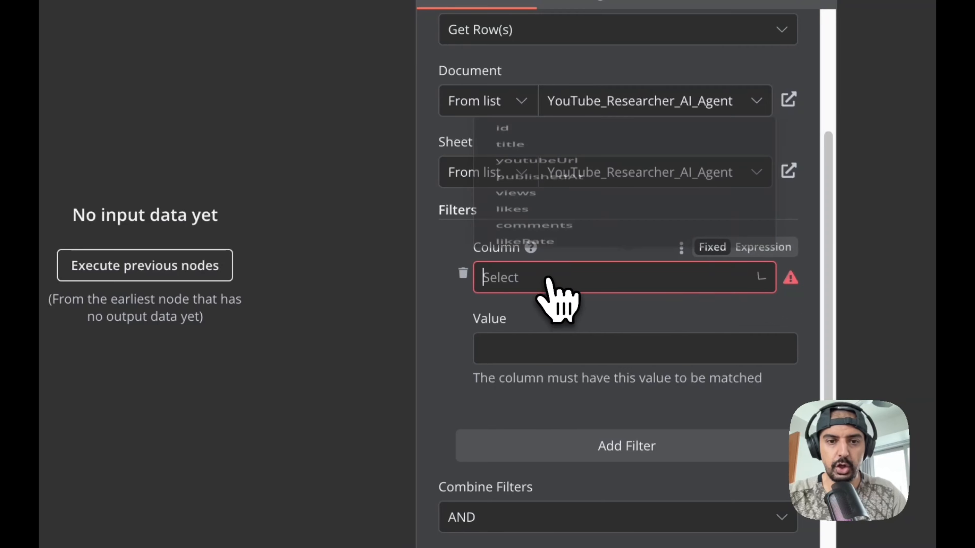
scroll(608, 154, down, 4)
click(613, 187)
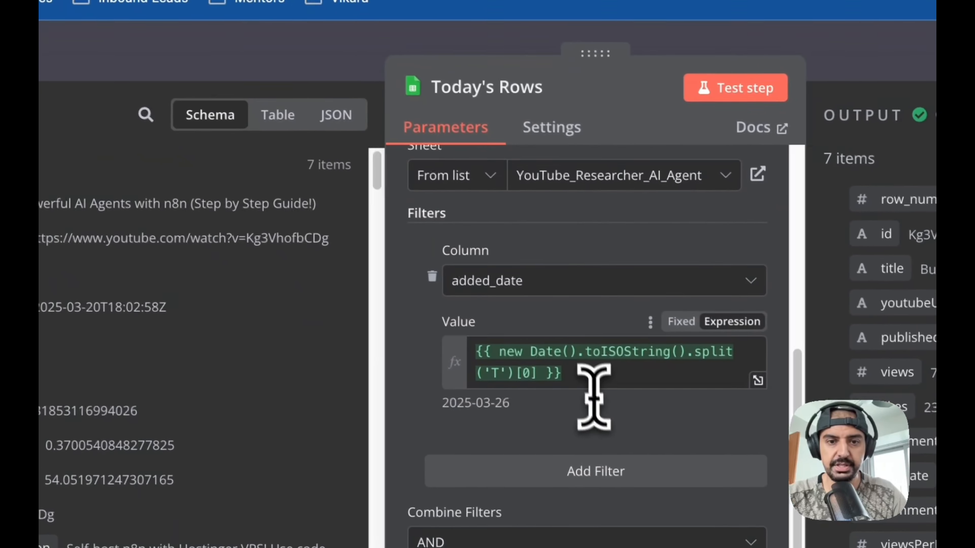
- Copy the original filter value {{ new Date().toISOString().split('T')[0] }} into the new filter's value and switch it to Expression mode
drag(594, 395, 476, 333)
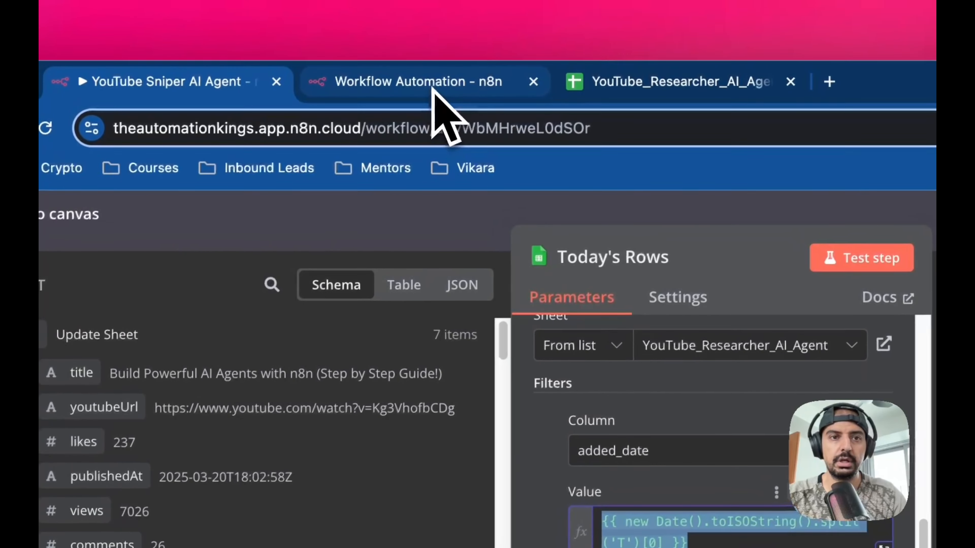
click(431, 87)
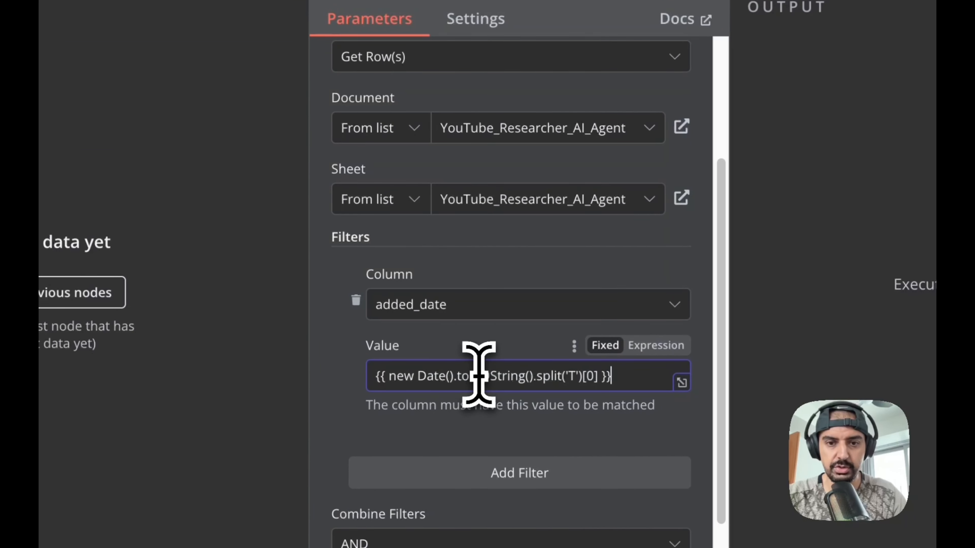
click(652, 347)
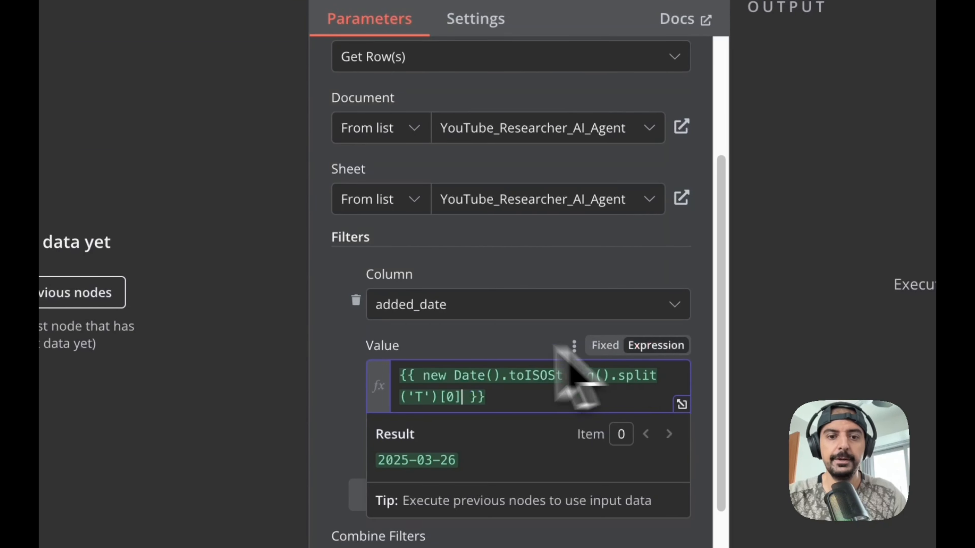
click(455, 343)
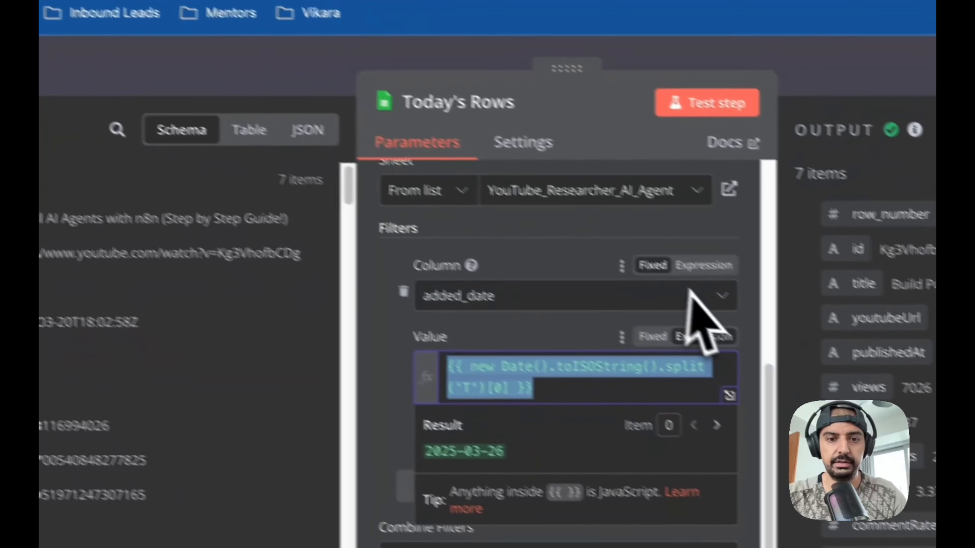
- Rename the new Get Row(s) node to Today's Date and return to the canvas
click(411, 368)
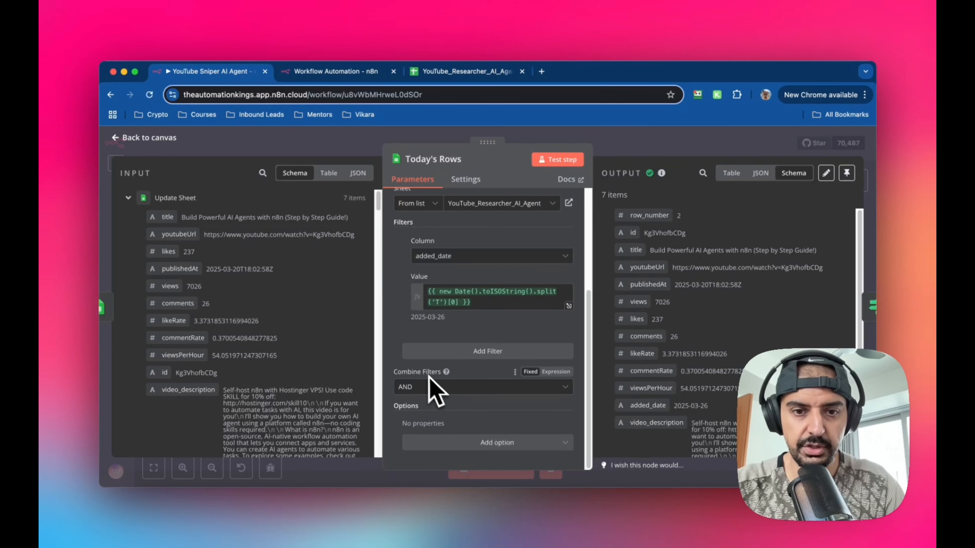
click(334, 71)
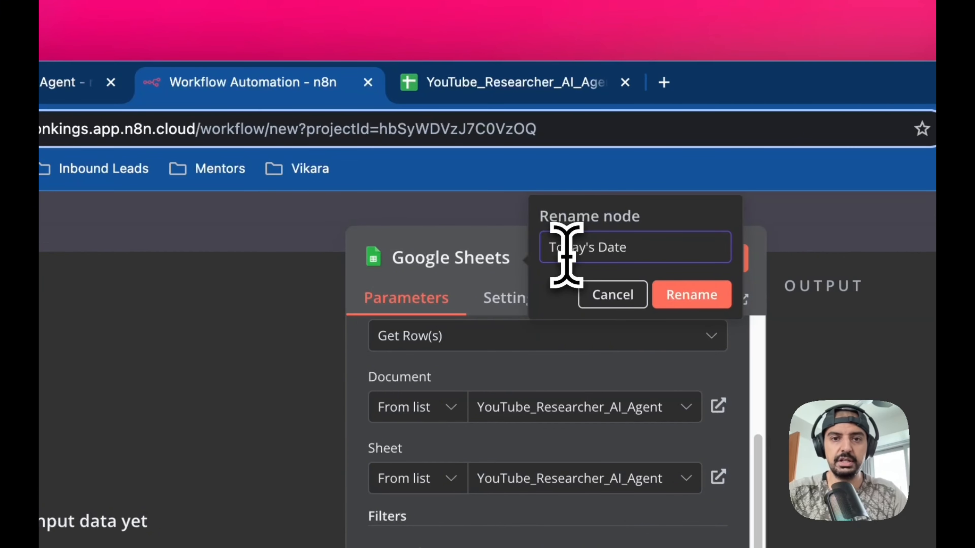
click(696, 301)
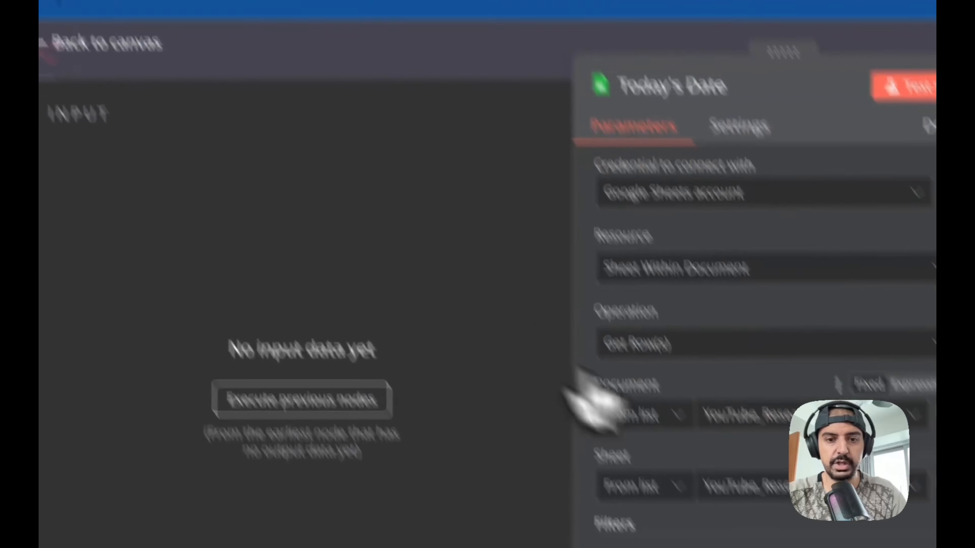
scroll(686, 397, down, 5)
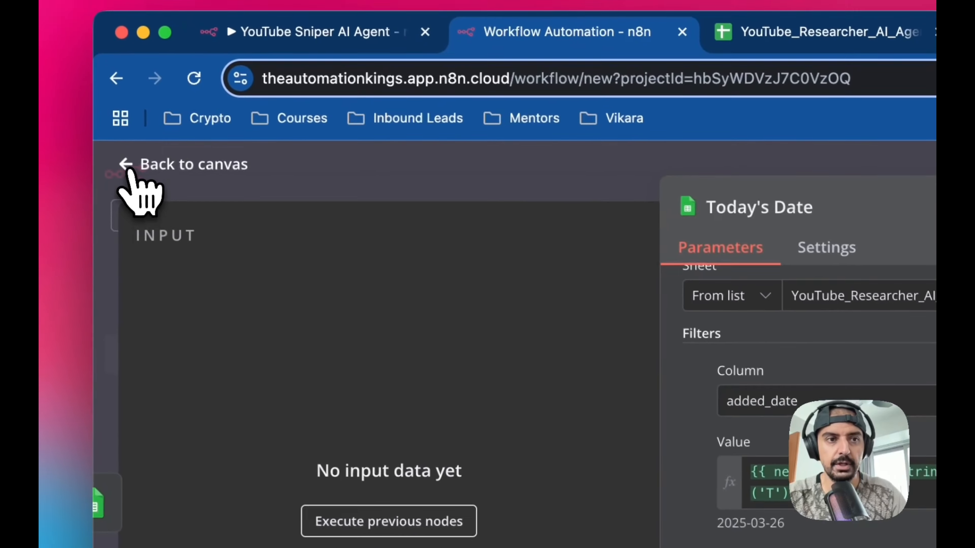
click(128, 169)
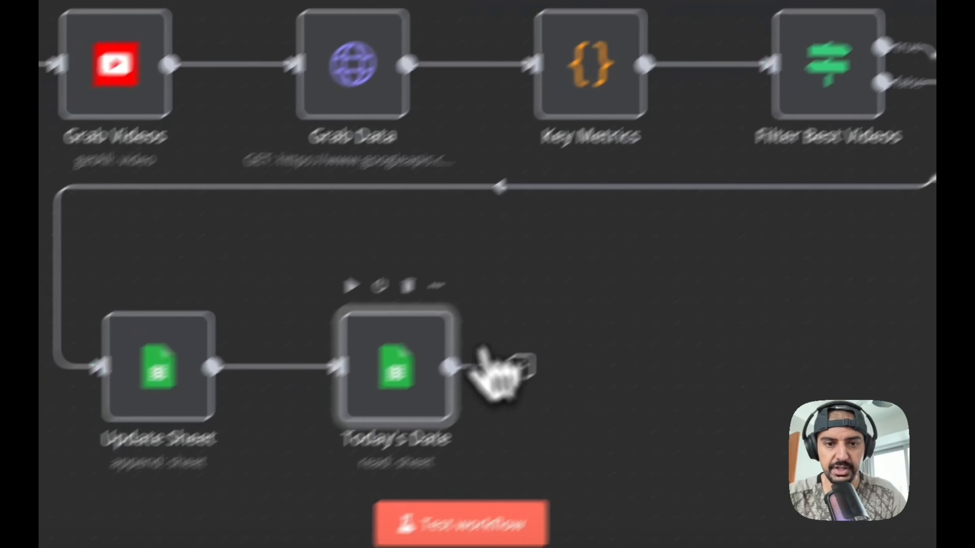
drag(404, 342, 294, 303)
drag(558, 327, 535, 324)
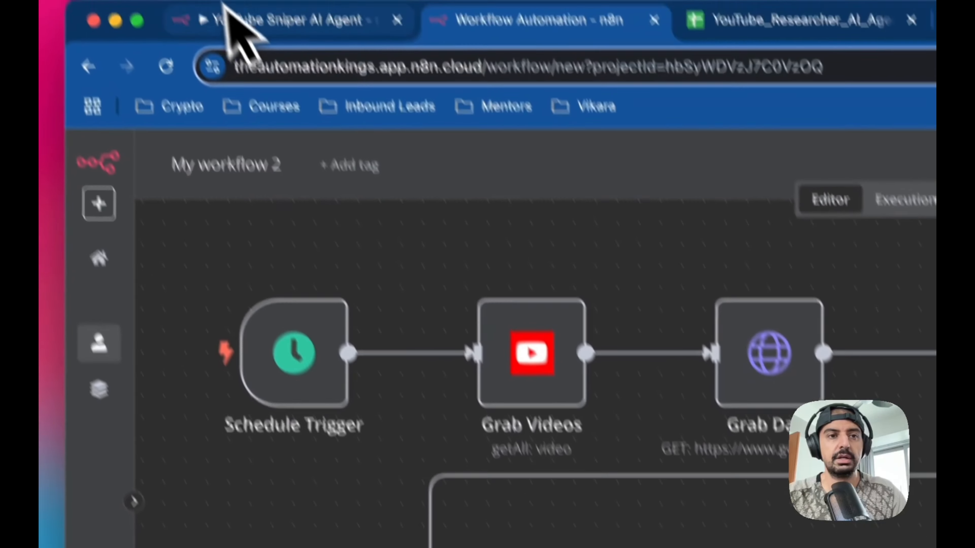
click(232, 16)
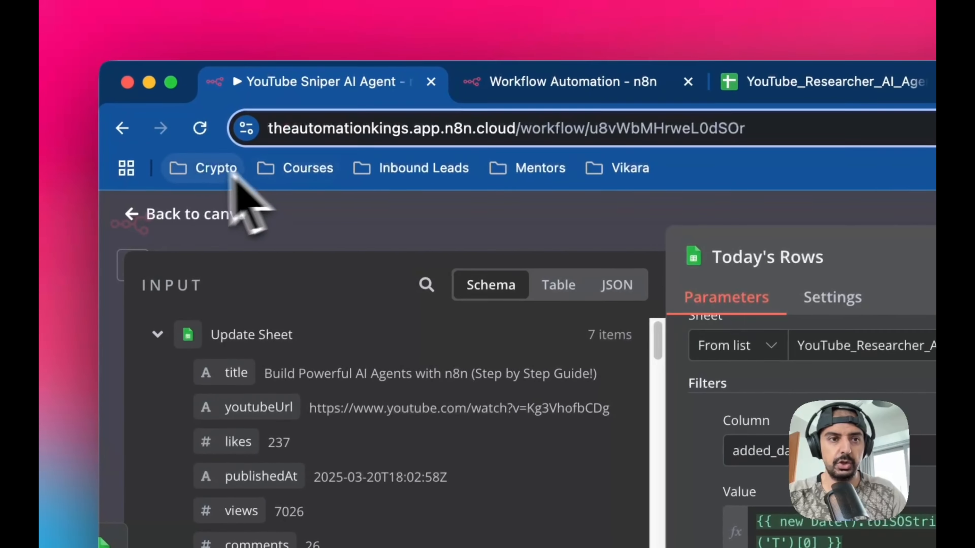
- Add an If node after the Today's Date node in the new workflow
click(132, 214)
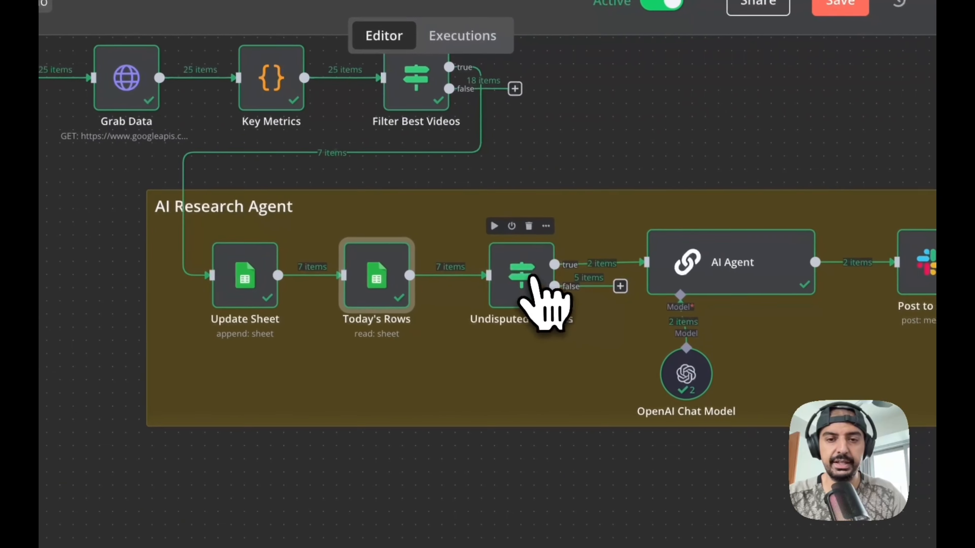
double_click(525, 274)
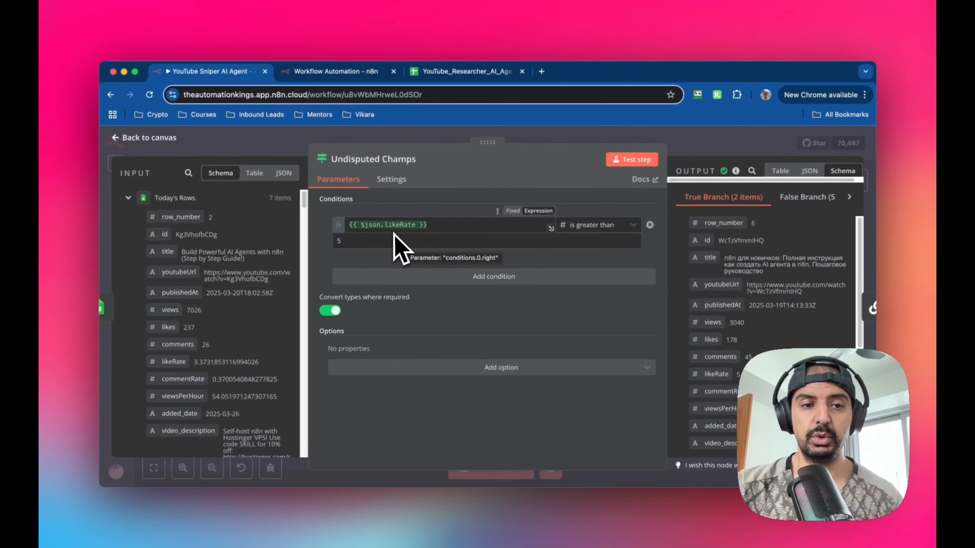
scroll(261, 320, down, 2)
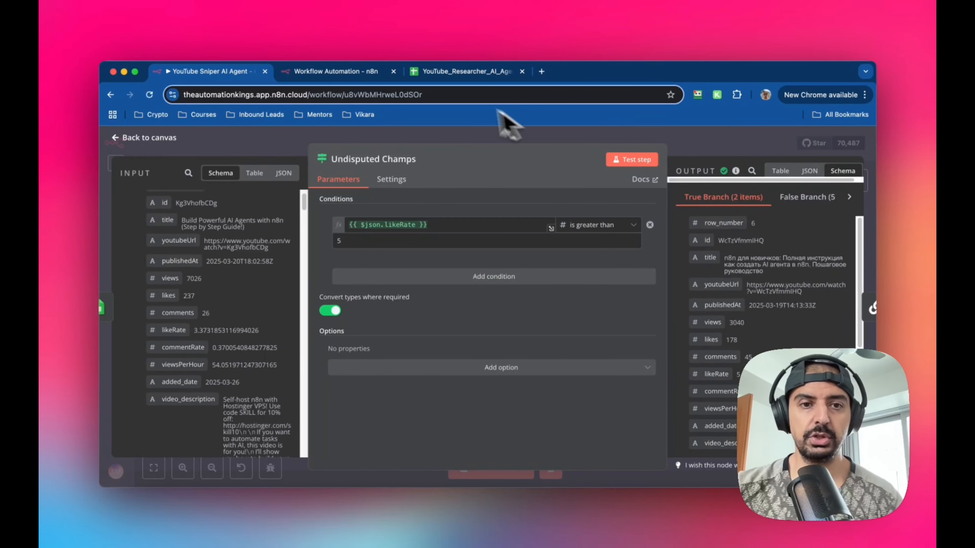
click(329, 73)
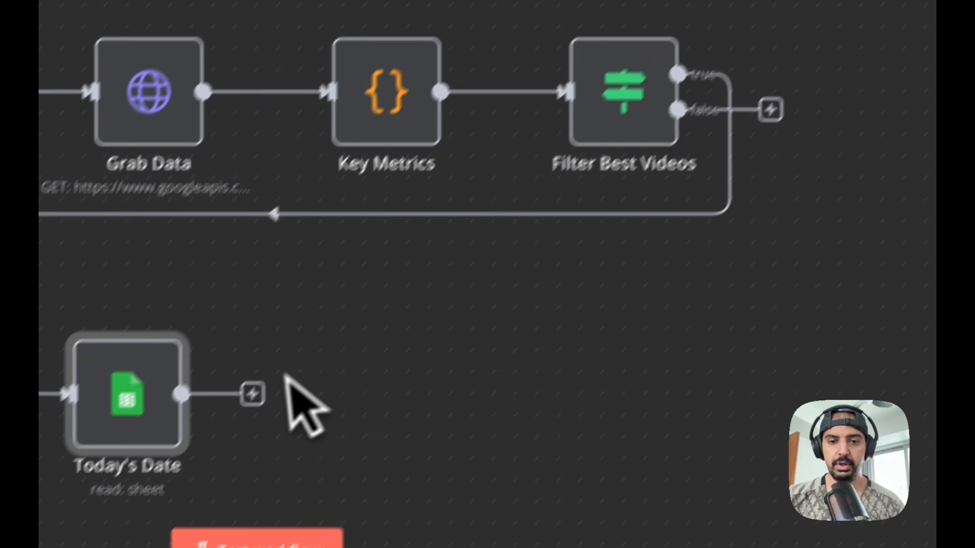
click(300, 349)
text(if)
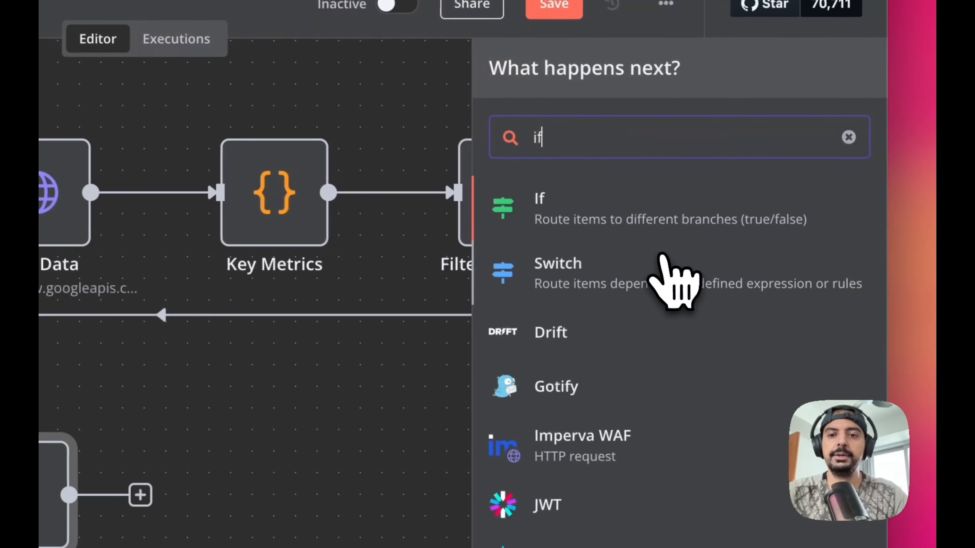
click(663, 219)
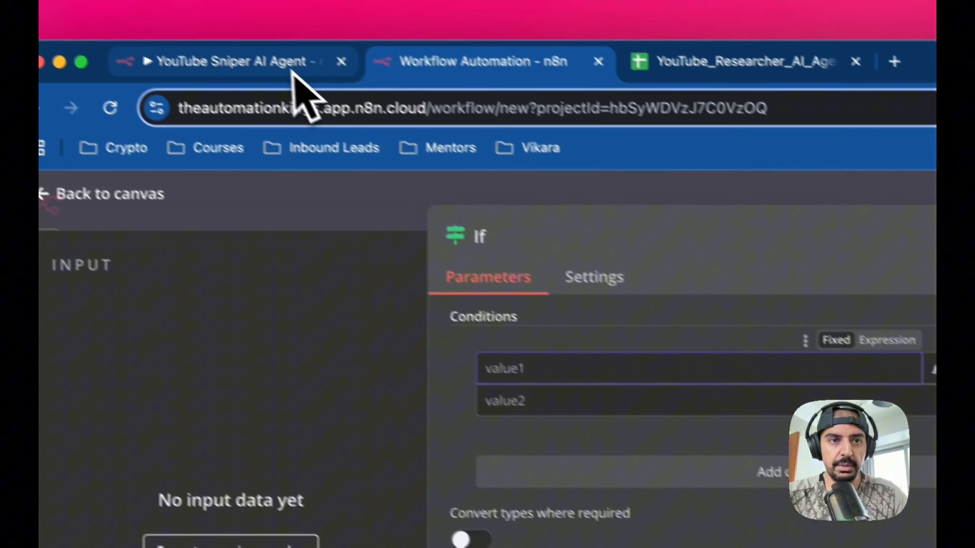
- Copy the original condition's {{ $json.likeRate }} expression into the If node's first value
click(292, 71)
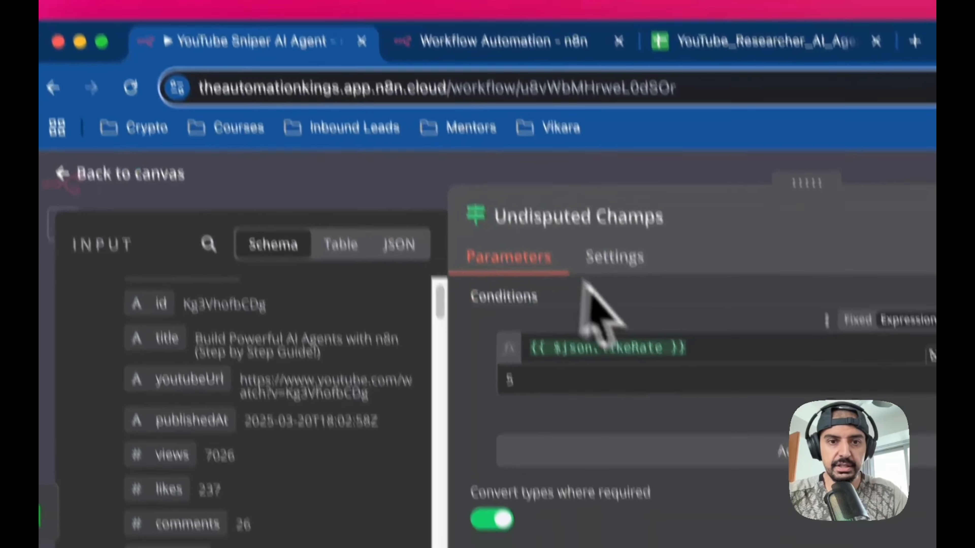
drag(675, 261, 480, 244)
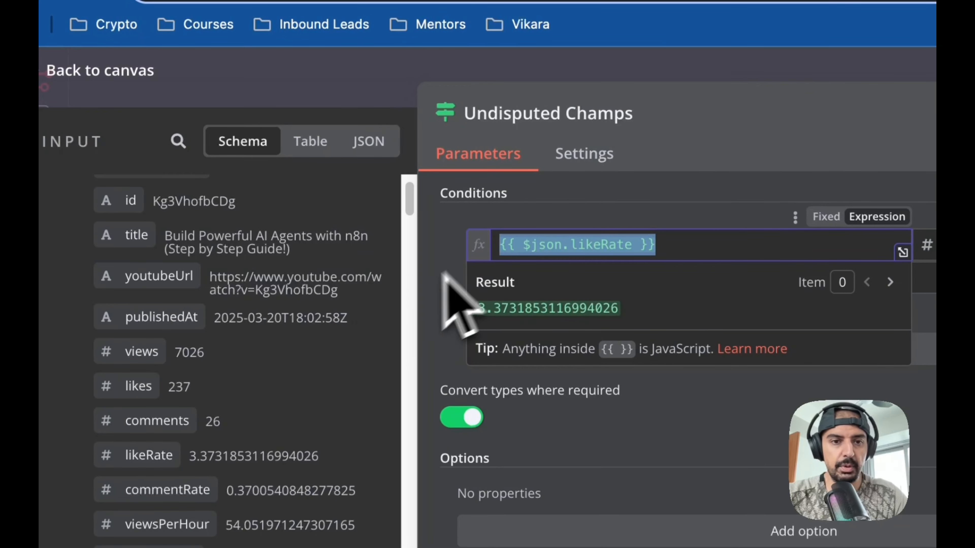
scroll(230, 370, up, 2)
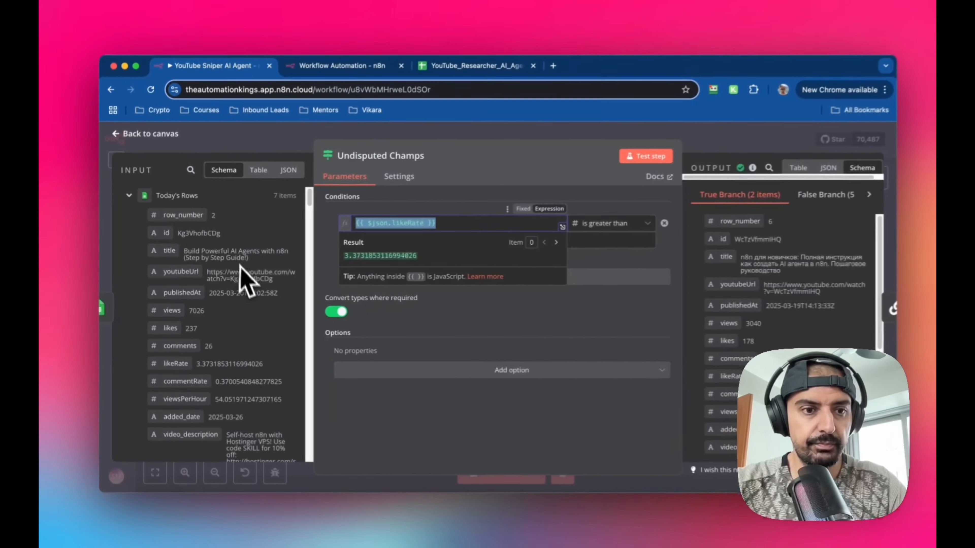
scroll(286, 288, down, 5)
scroll(252, 294, down, 10)
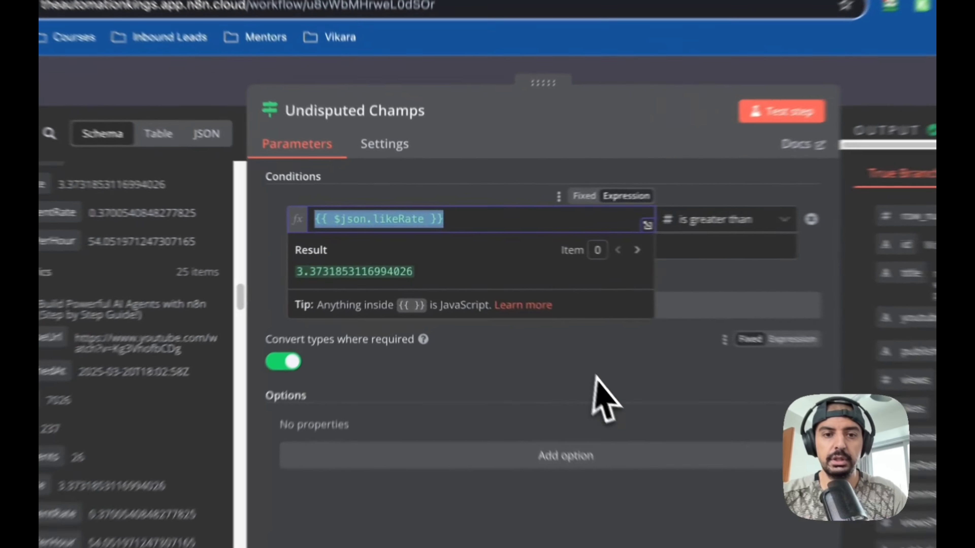
click(505, 313)
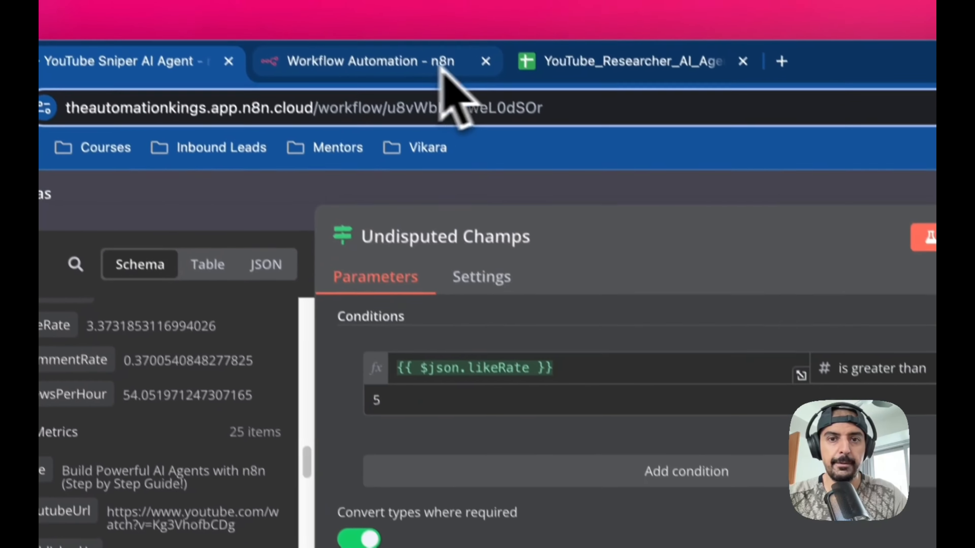
click(446, 76)
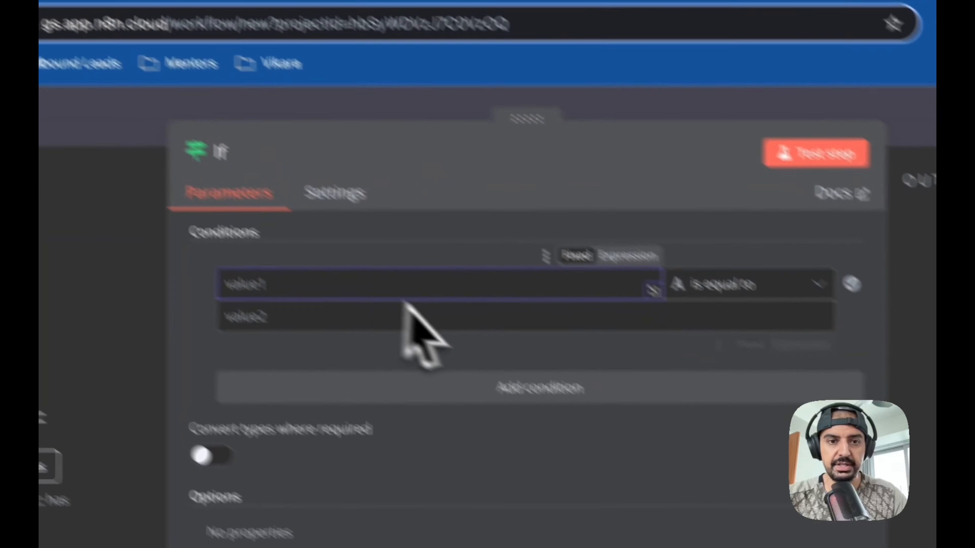
drag(406, 303, 407, 305)
- Set the condition's operator to Number is greater than and its compared value to 5
click(744, 288)
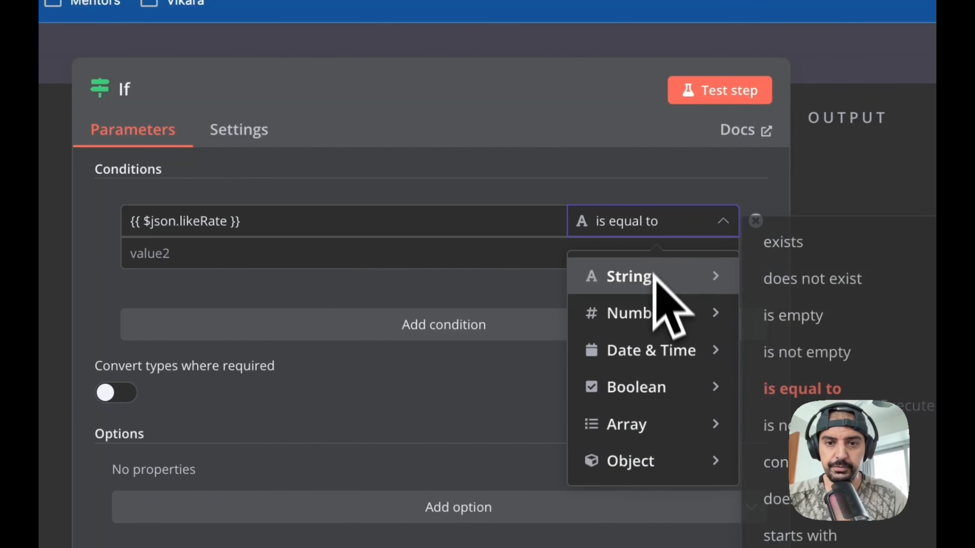
mouse_move(651, 322)
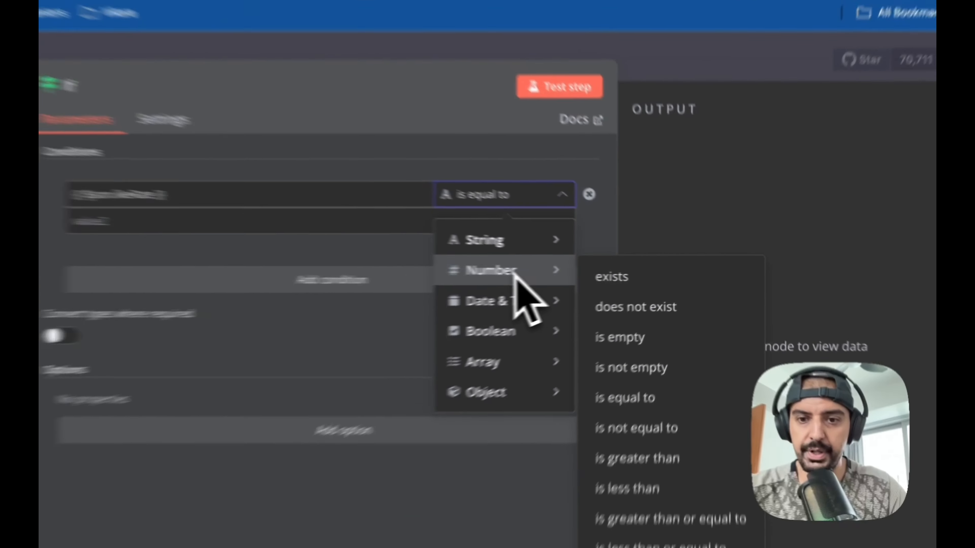
mouse_move(629, 350)
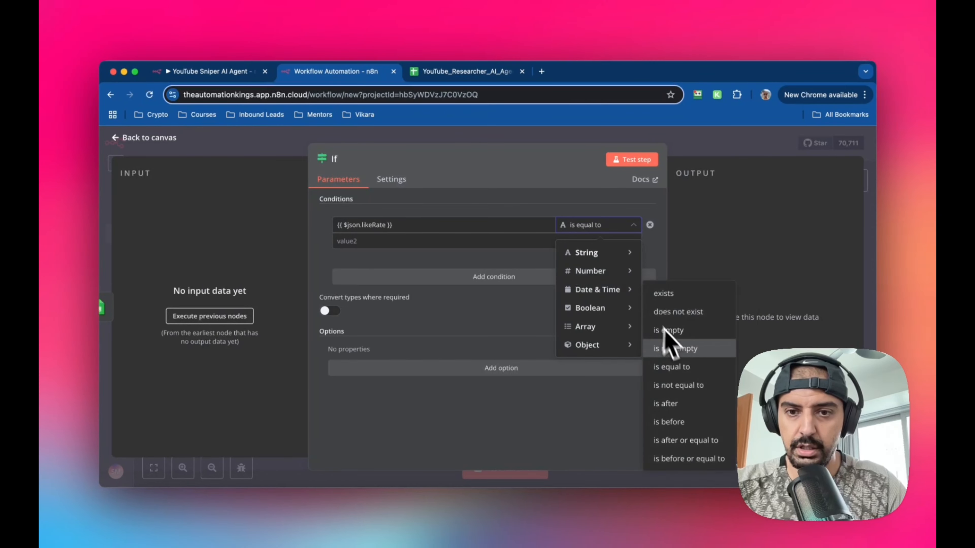
mouse_move(629, 275)
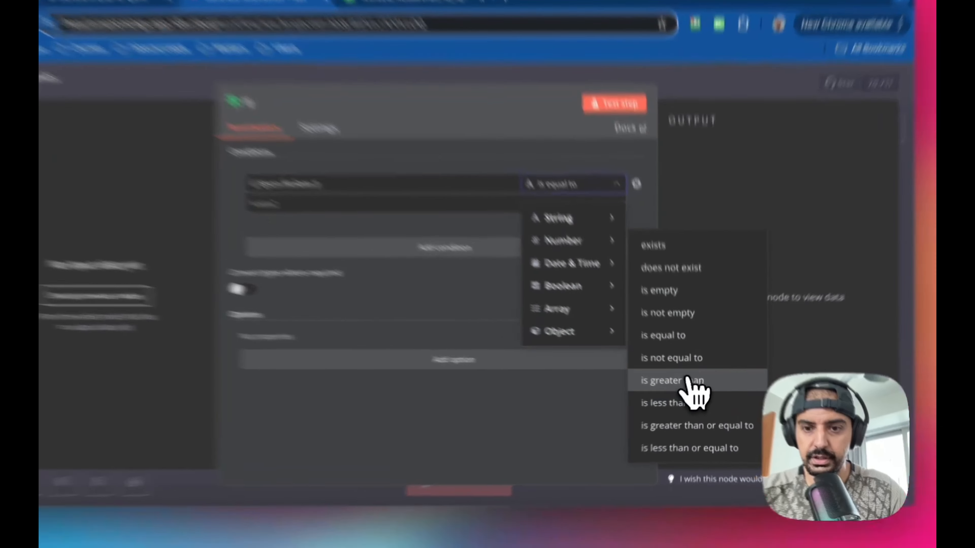
click(687, 385)
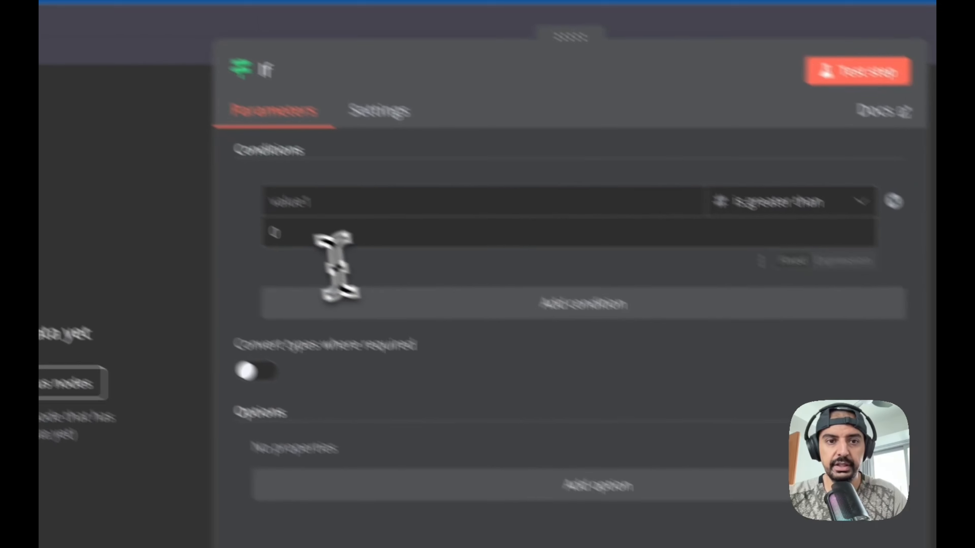
click(326, 245)
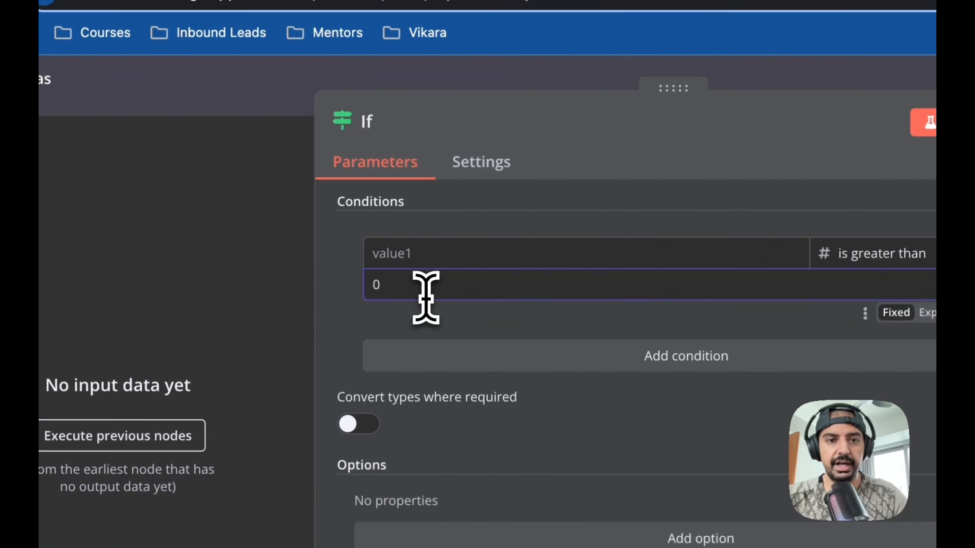
text(5)
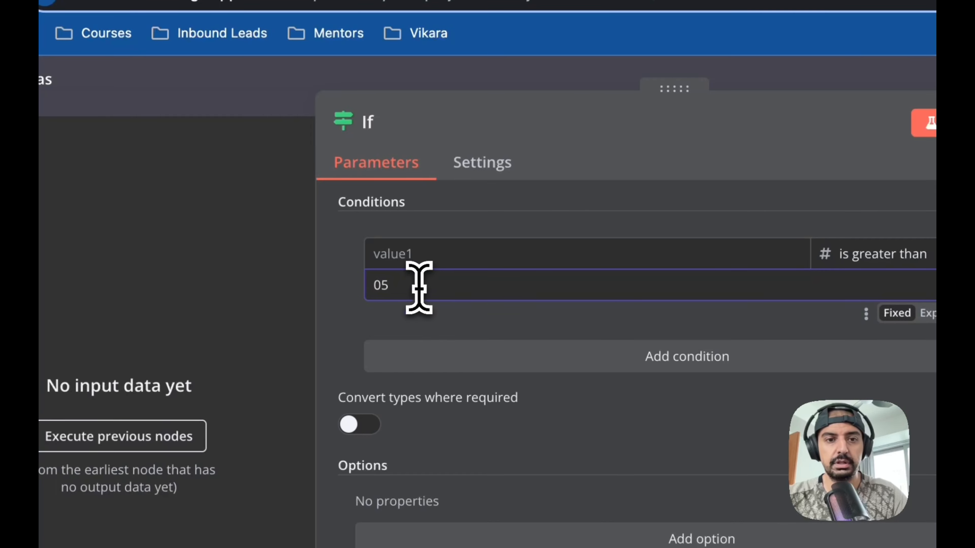
key(Left)
key(BackSpace)
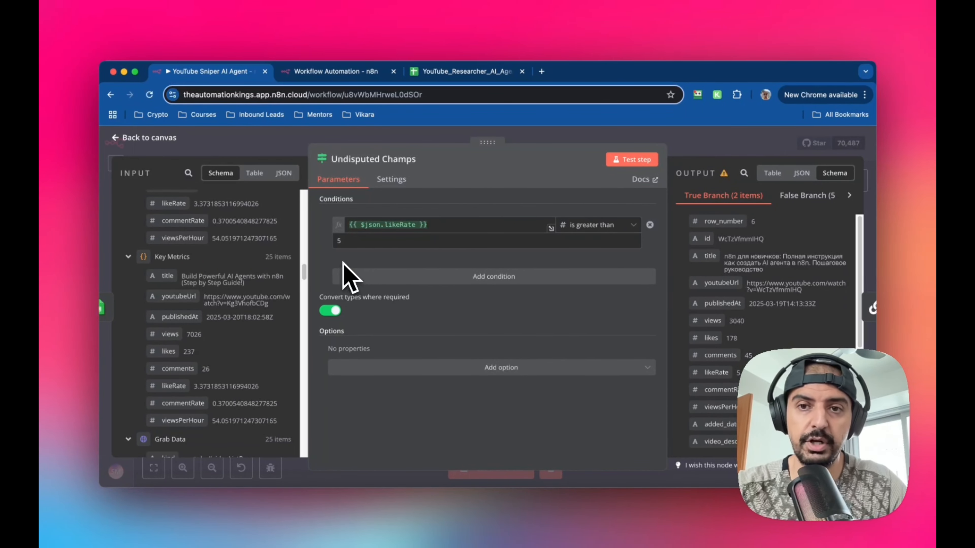
- Rename the If node to Undisputed Champs
scroll(805, 305, down, 3)
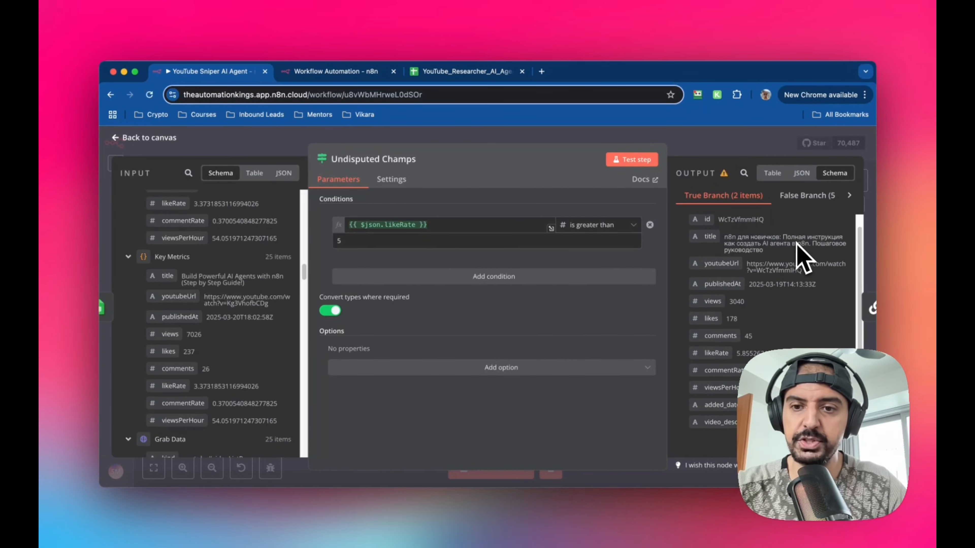
scroll(787, 286, up, 3)
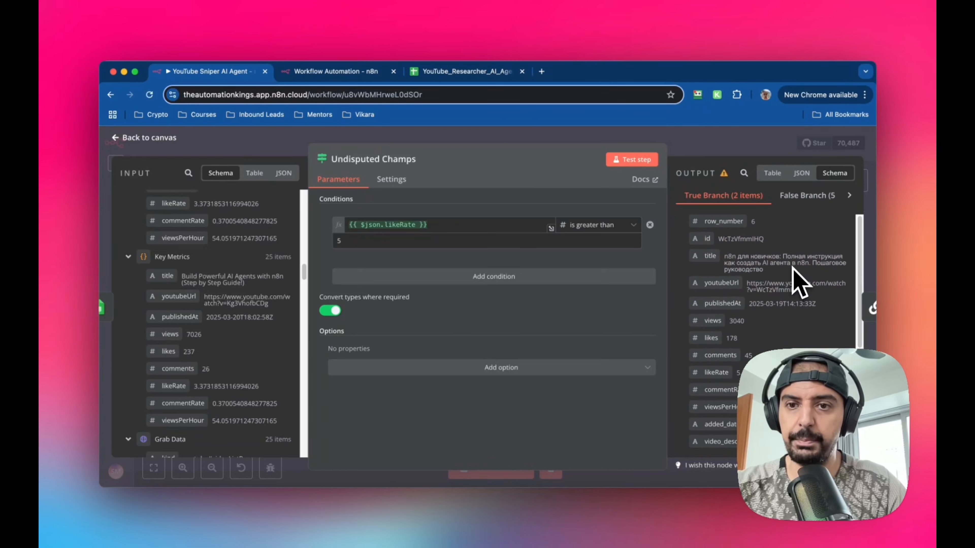
scroll(761, 293, down, 1)
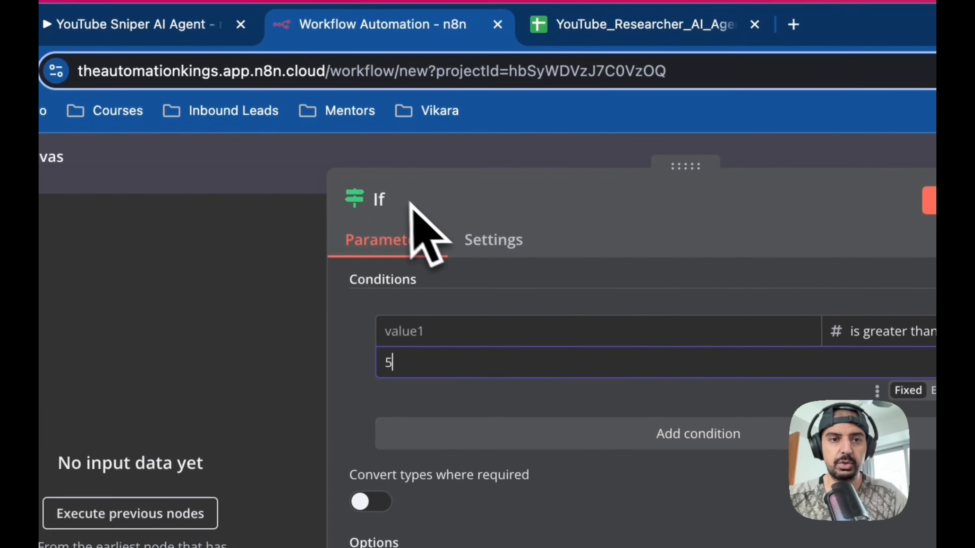
click(379, 200)
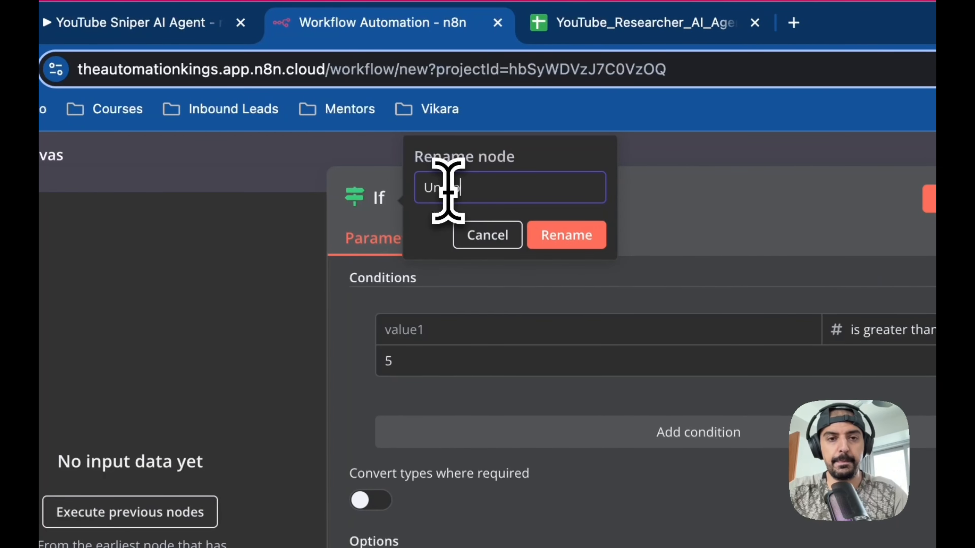
text(Undisputed Champs)
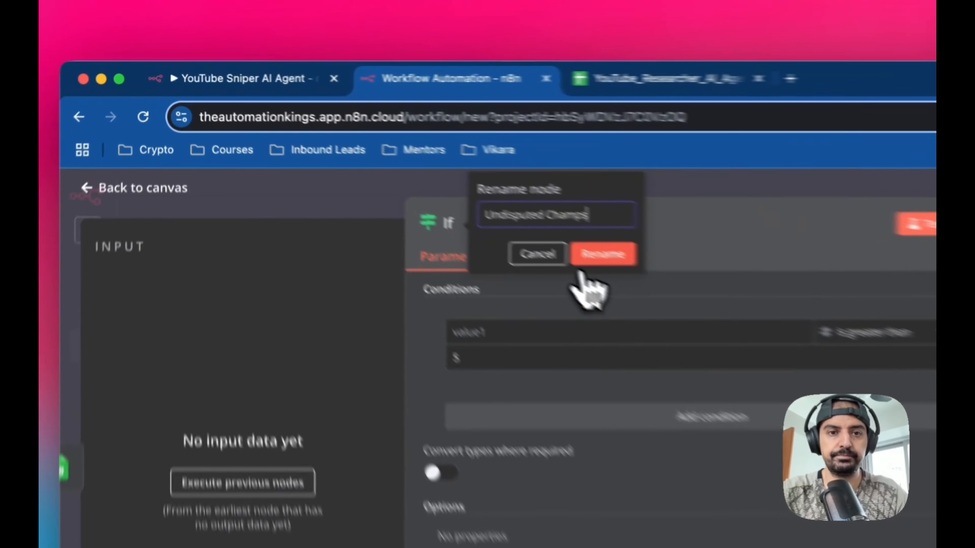
click(428, 177)
- Turn on Convert types where required, then return to the canvas
click(215, 71)
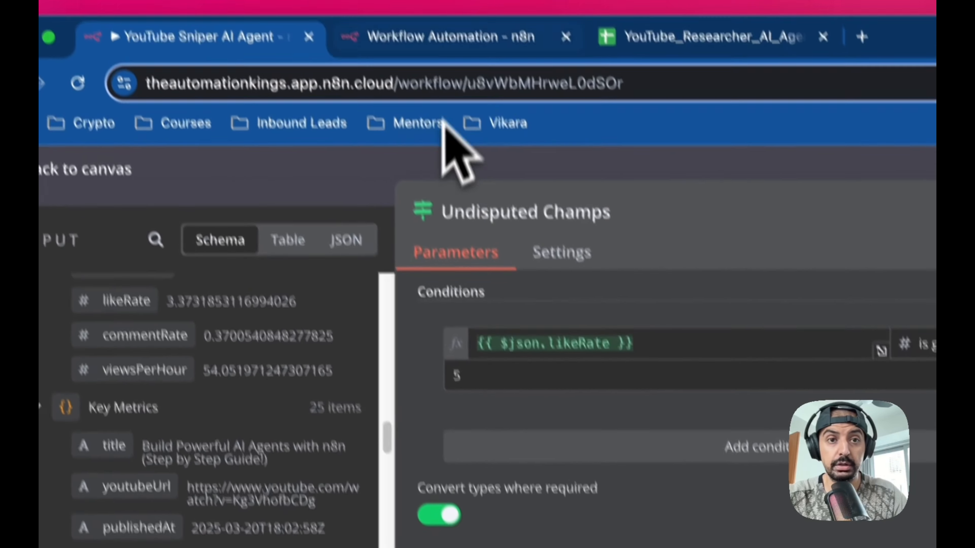
click(447, 36)
click(459, 395)
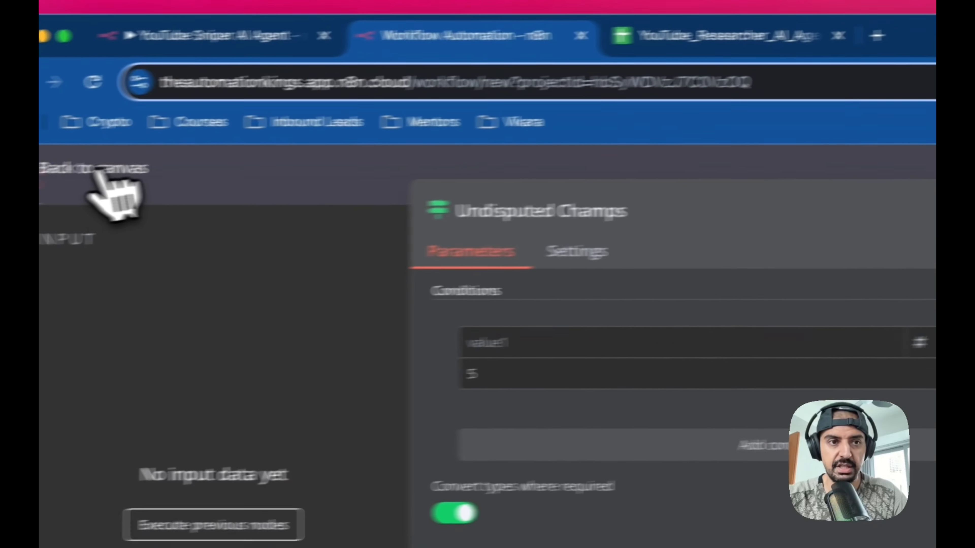
click(46, 49)
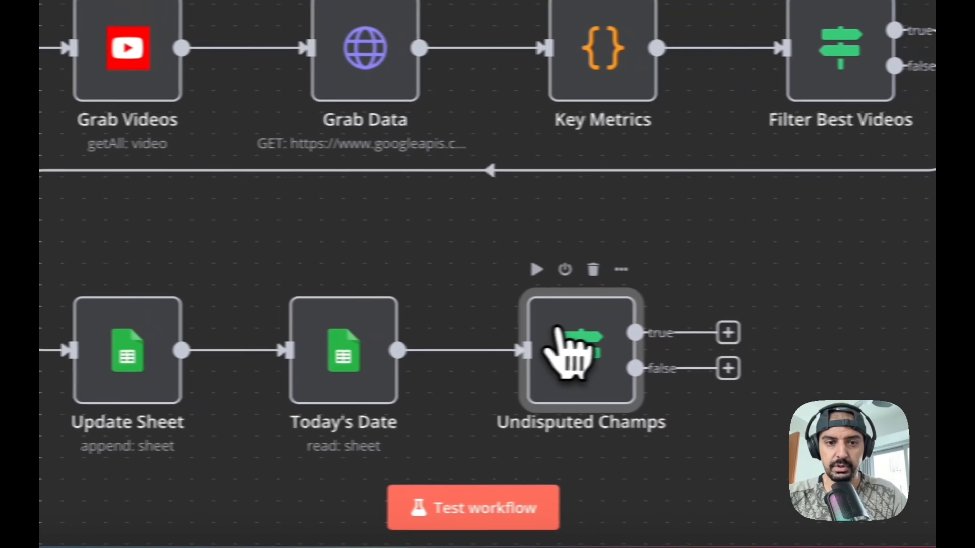
drag(677, 330, 657, 329)
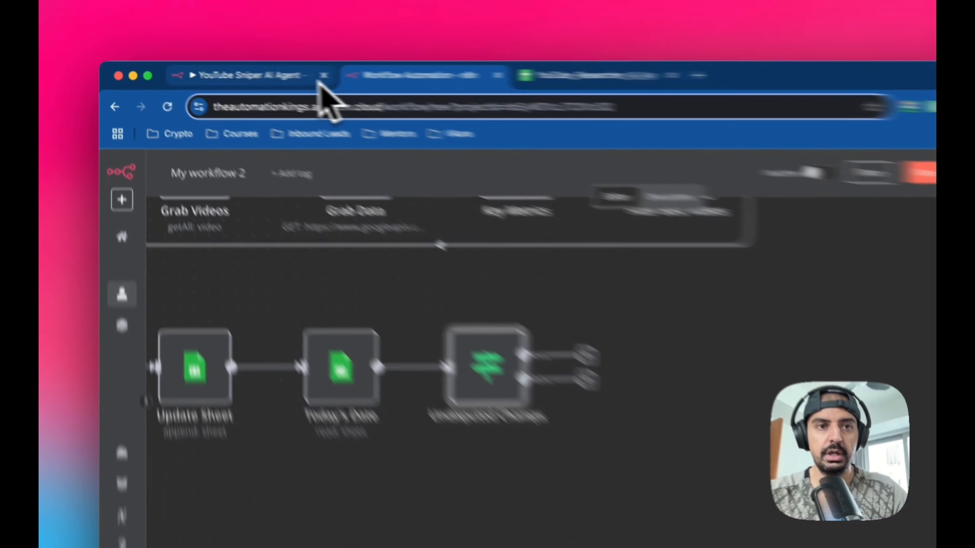
- Add an AI Agent node on the true output of Undisputed Champs
click(218, 77)
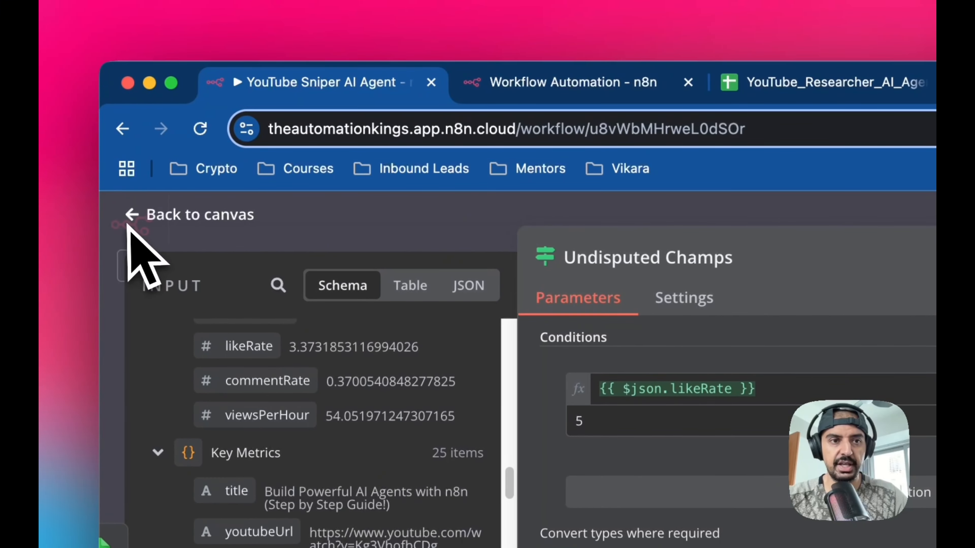
click(129, 226)
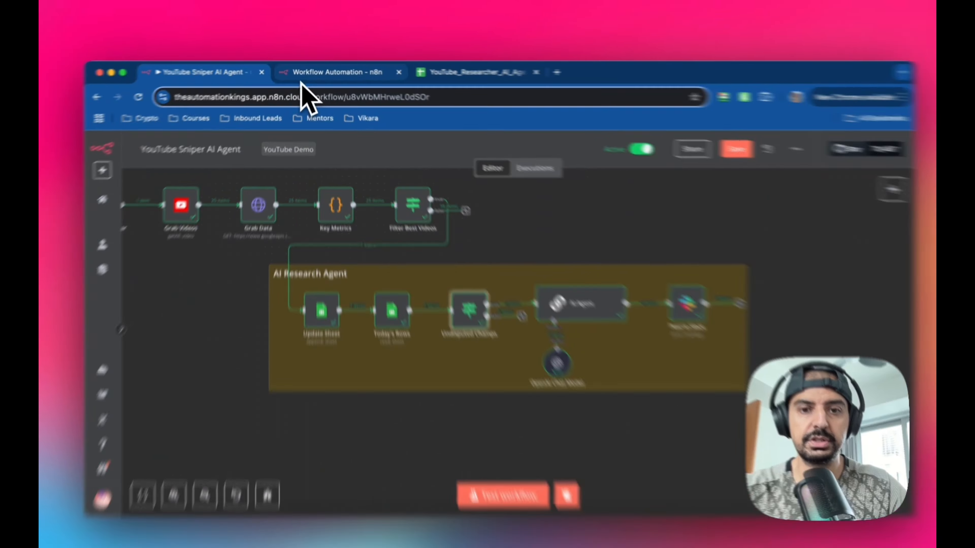
click(334, 71)
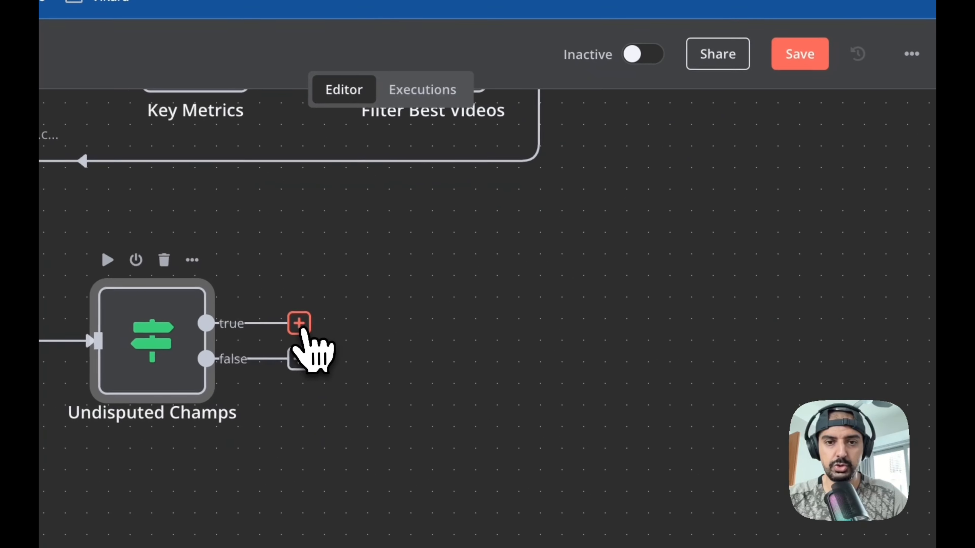
click(299, 325)
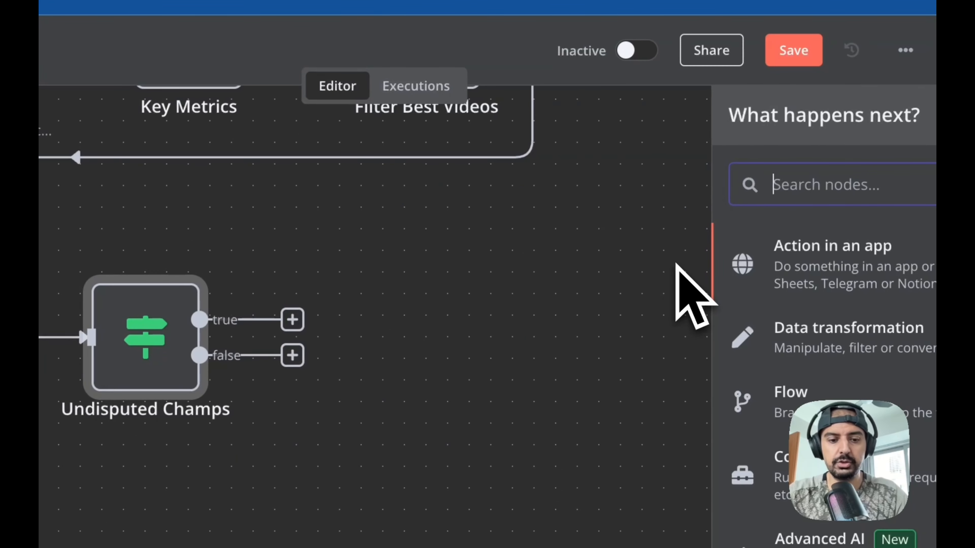
text(ai)
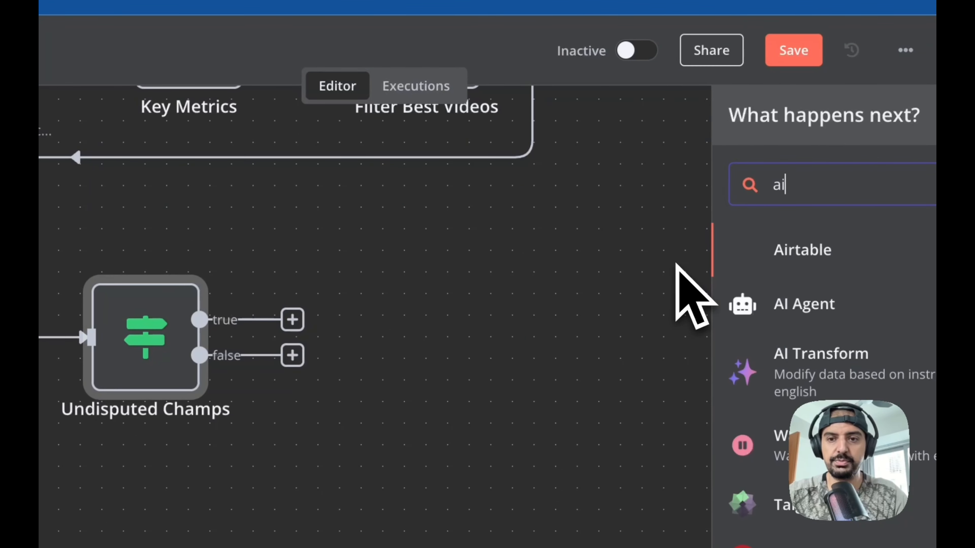
click(744, 307)
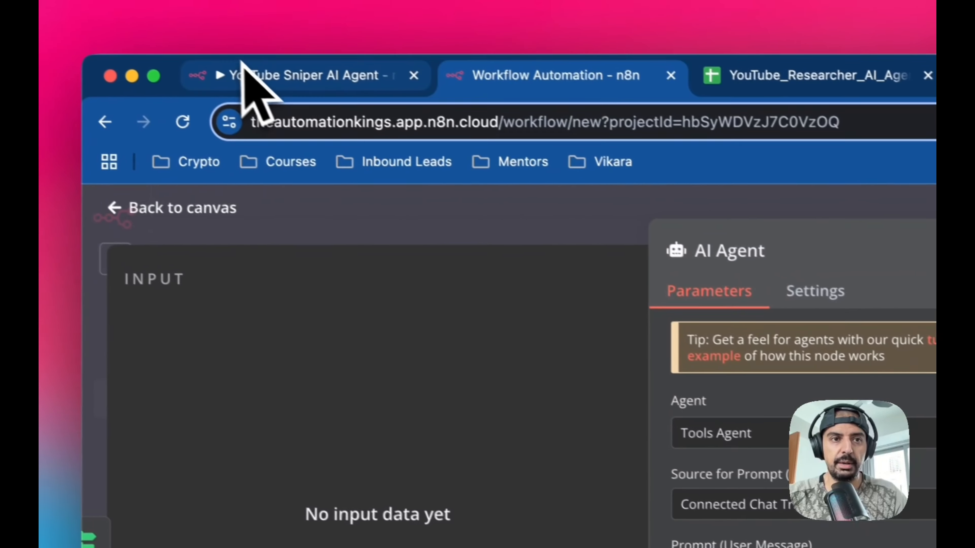
- Open the original workflow's AI Agent node to review its prompt and message settings
click(242, 63)
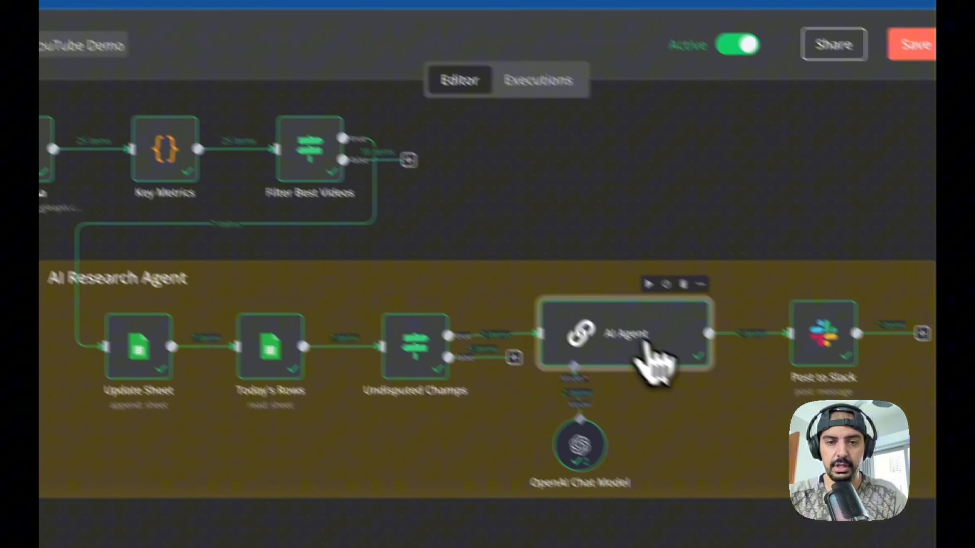
double_click(646, 355)
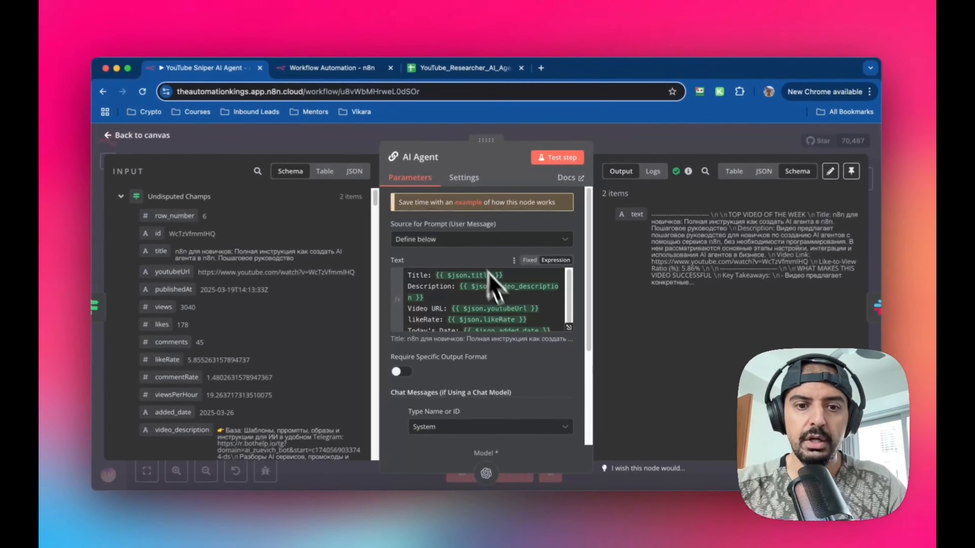
scroll(426, 291, down, 5)
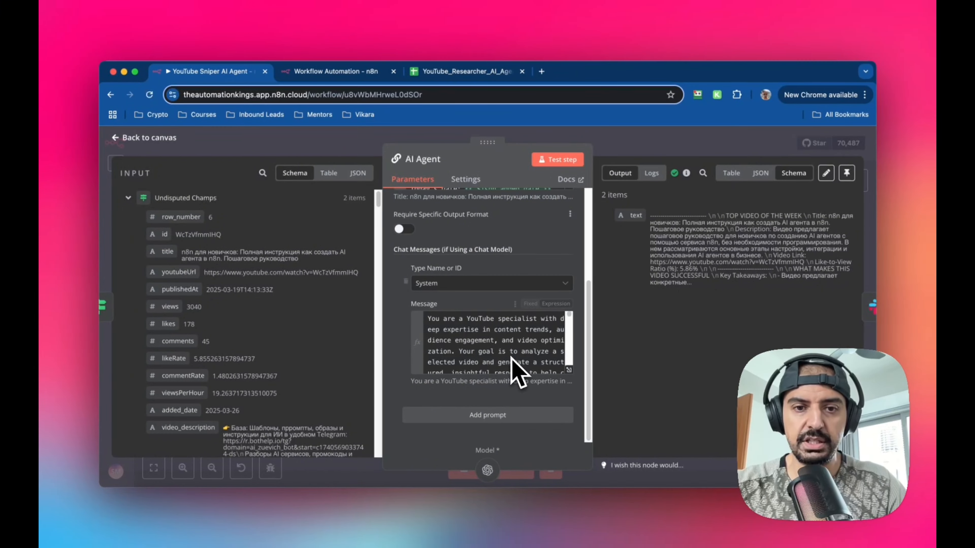
- Copy the user prompt text from the original workflow's AI Agent expression editor
scroll(476, 363, up, 4)
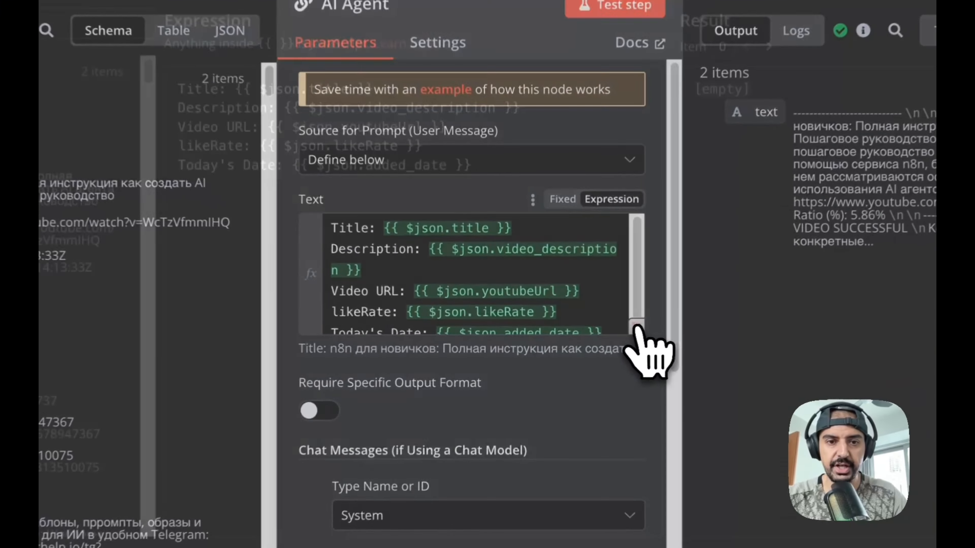
click(568, 326)
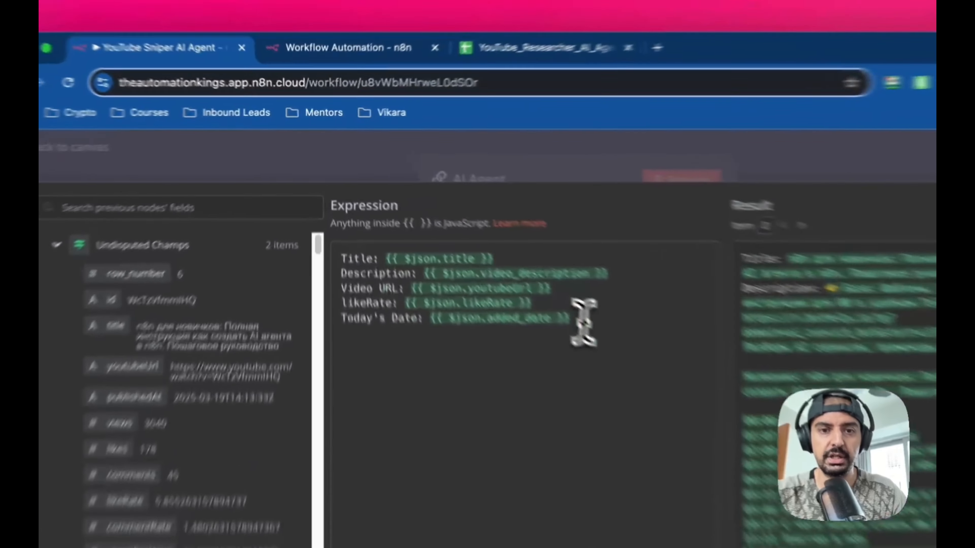
drag(468, 251, 329, 211)
key(super+c)
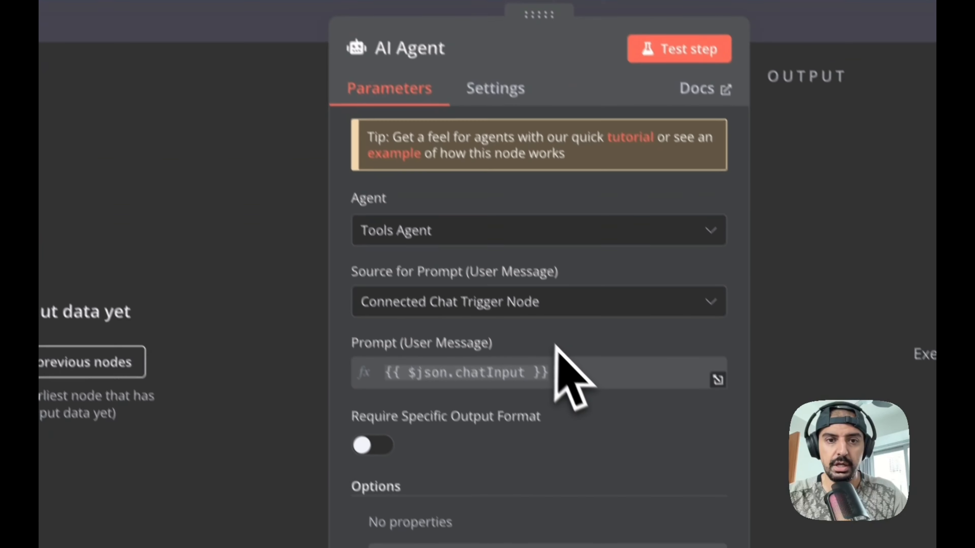
- Set the new AI Agent's Source for Prompt (User Message) to Define below
click(496, 286)
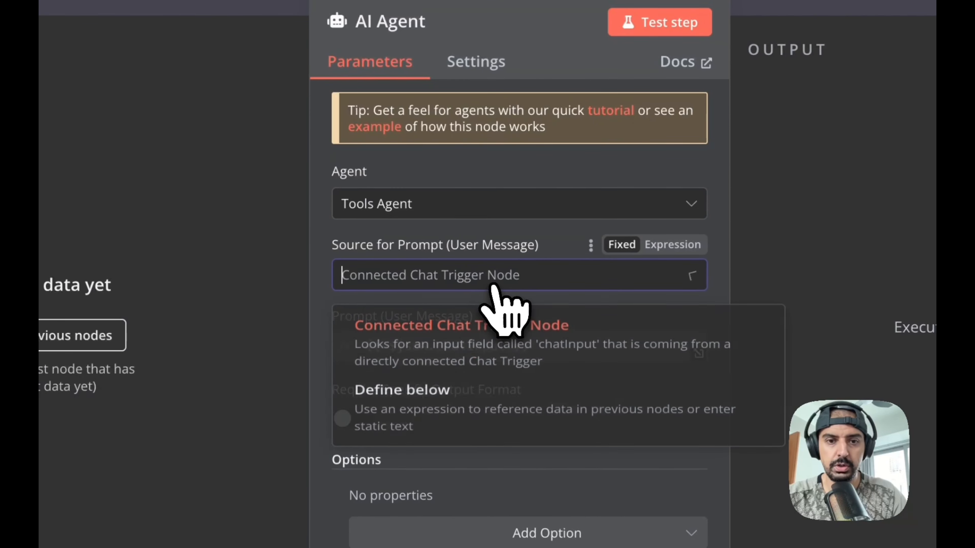
click(493, 288)
click(461, 287)
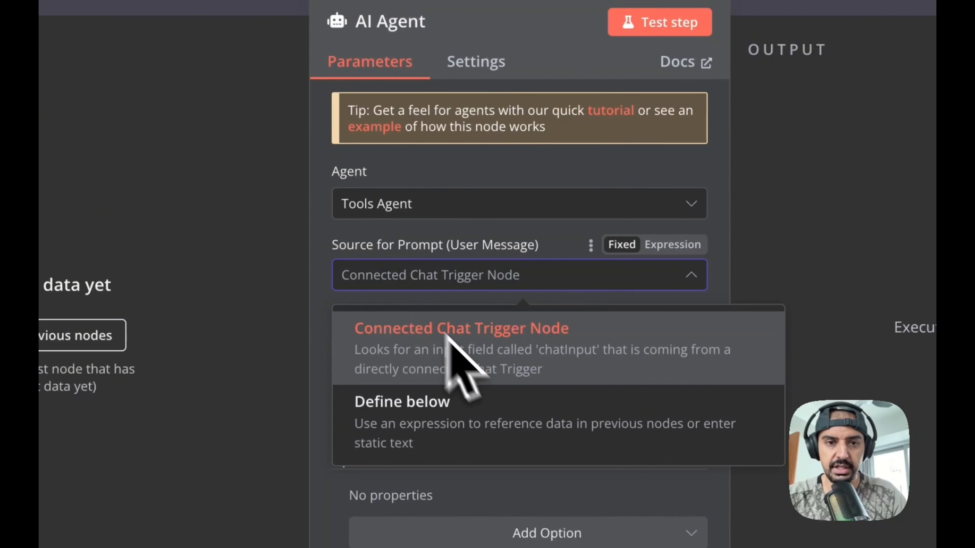
click(464, 408)
click(442, 348)
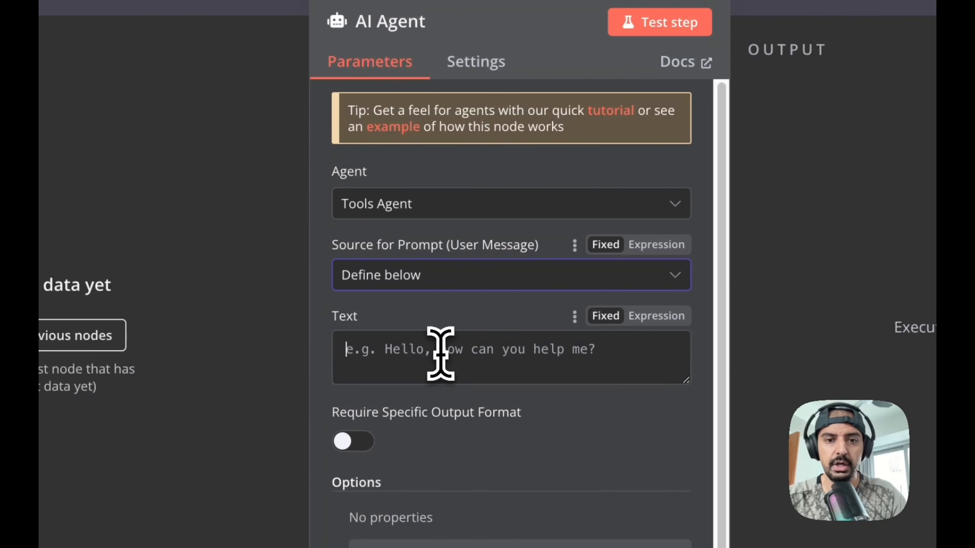
- Switch the Text field to an expression and paste the copied prompt with Title, Description, Video URL, likeRate and Today's Date
click(655, 315)
click(680, 351)
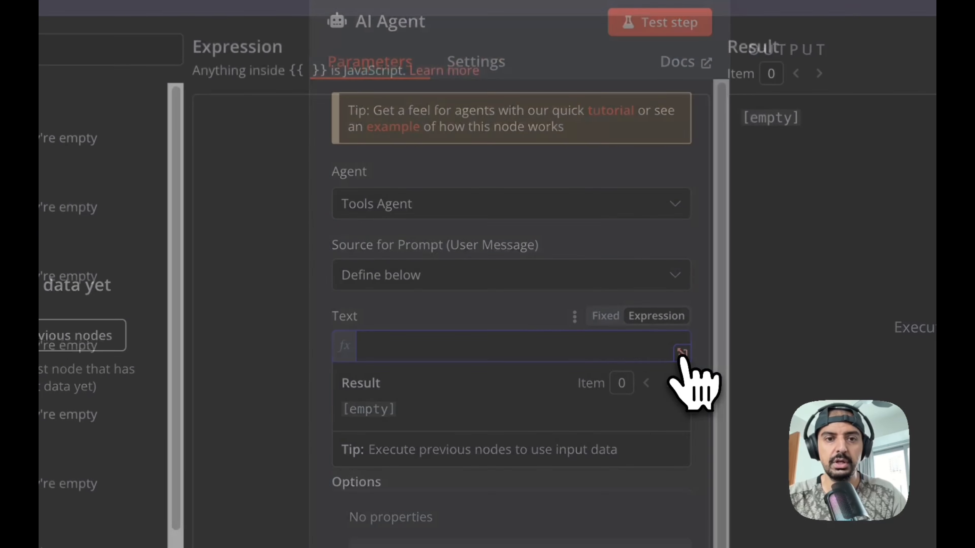
key(super+v)
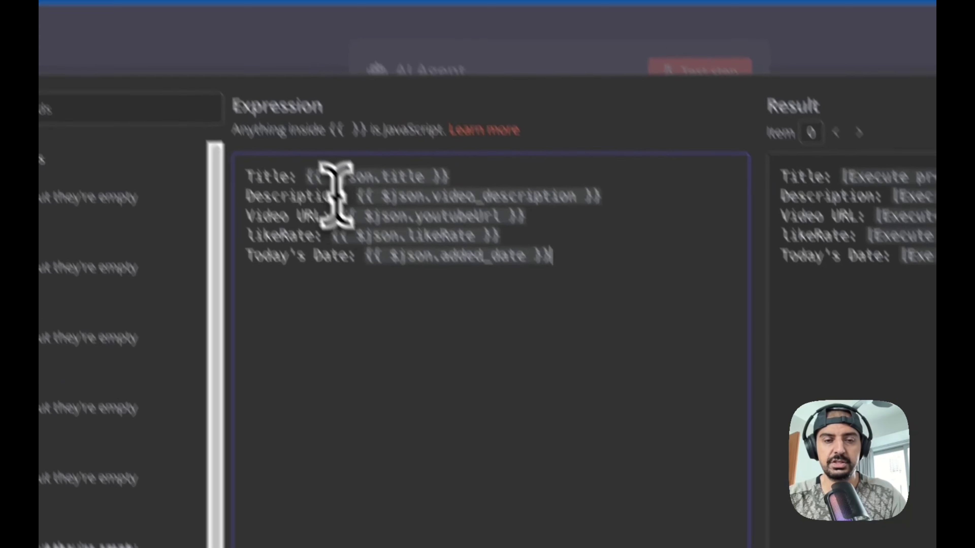
key(super+a)
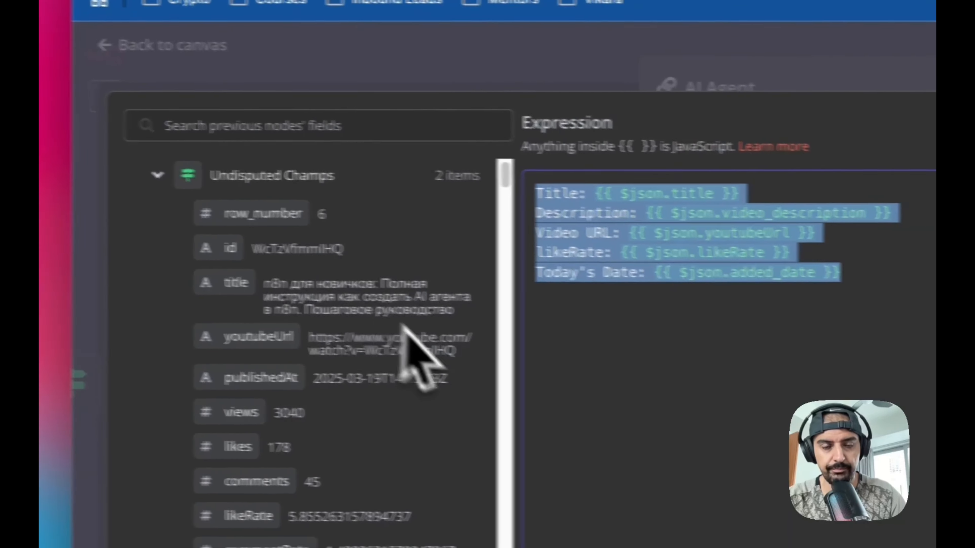
click(532, 357)
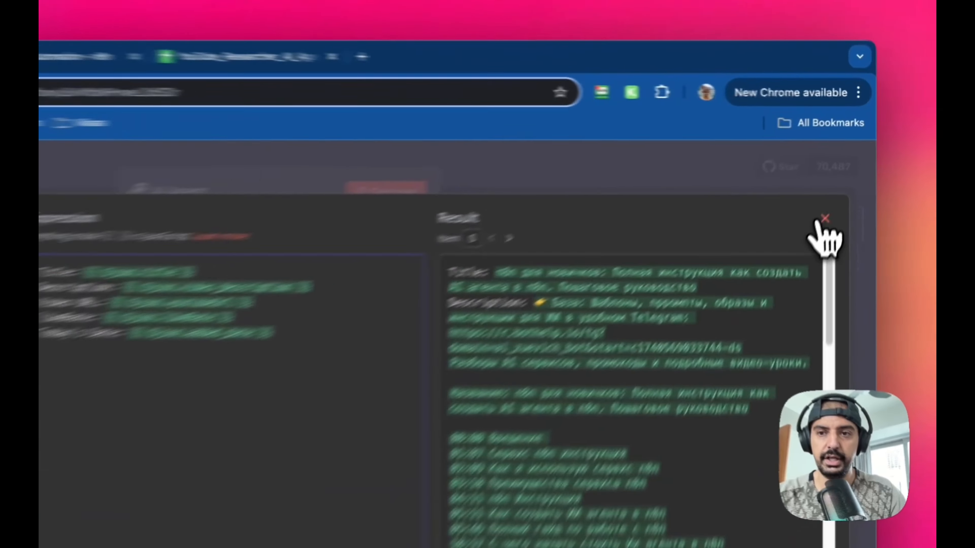
click(842, 177)
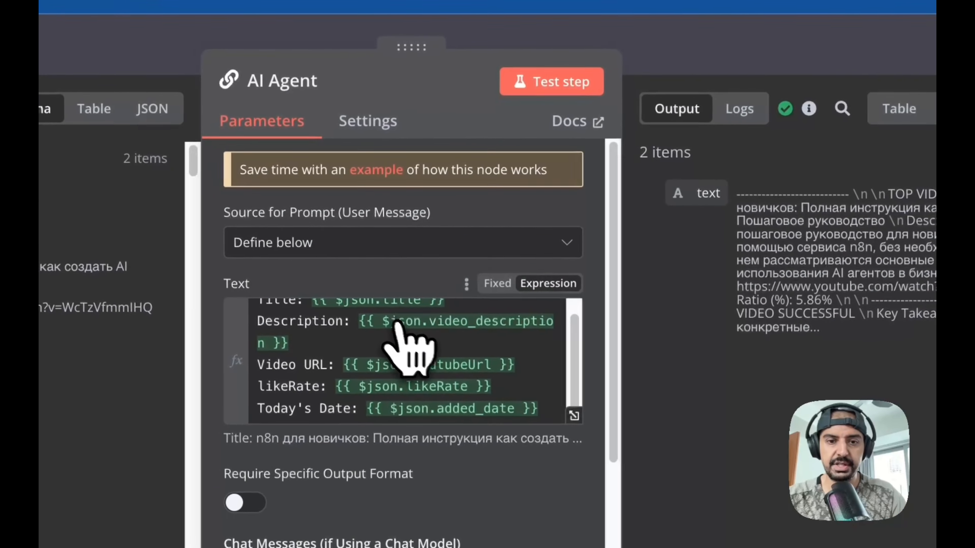
- Open the original AI Agent's system message in the expression editor and read through its structure
scroll(257, 415, down, 5)
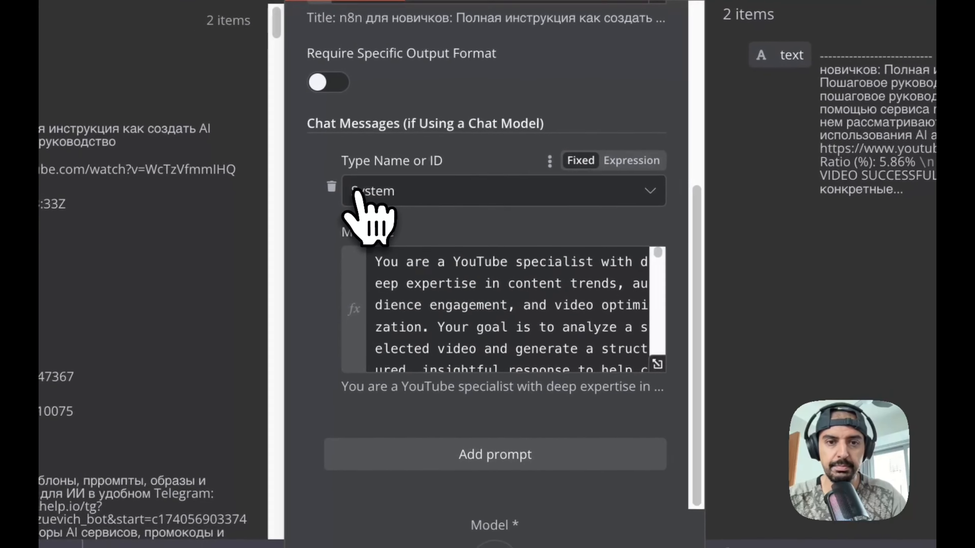
click(659, 362)
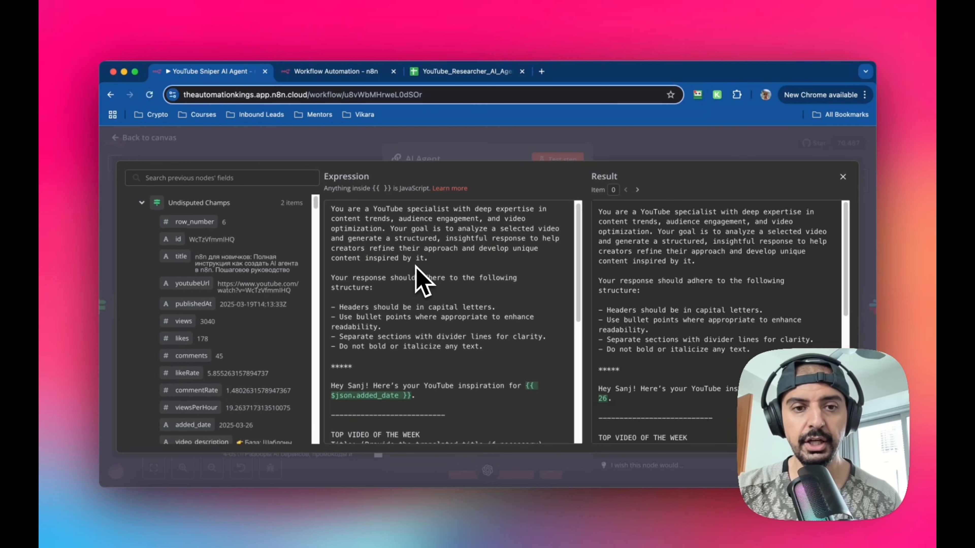
scroll(419, 276, down, 1)
scroll(416, 275, up, 1)
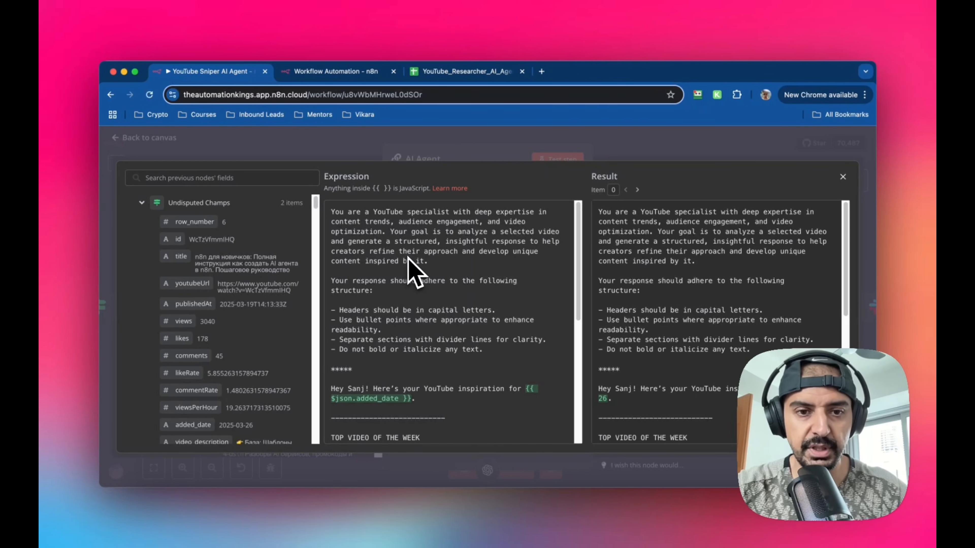
scroll(402, 287, down, 2)
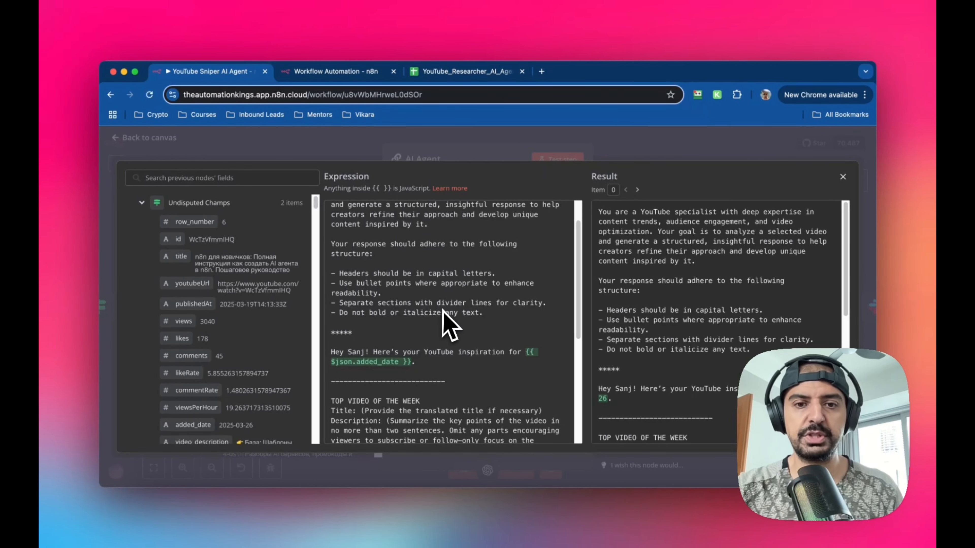
scroll(503, 304, down, 1)
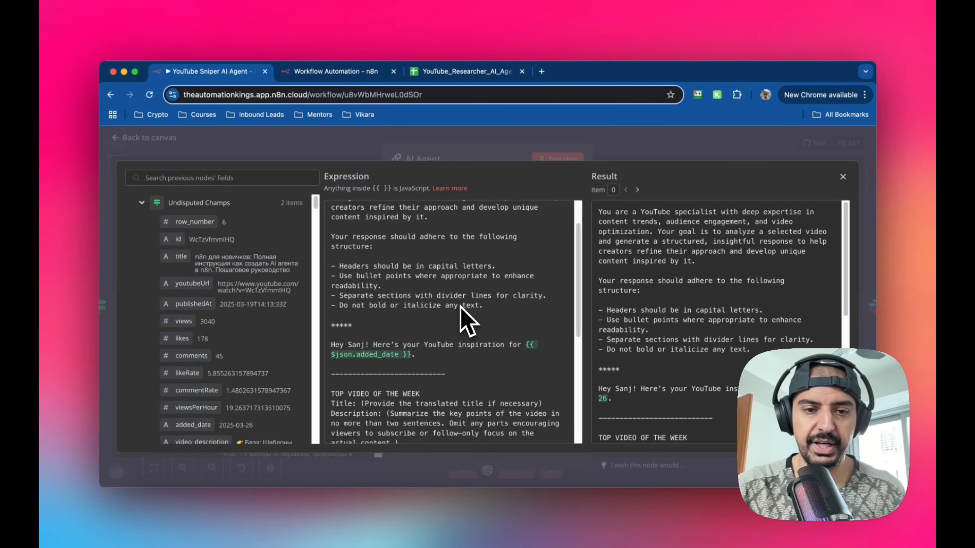
scroll(457, 309, down, 4)
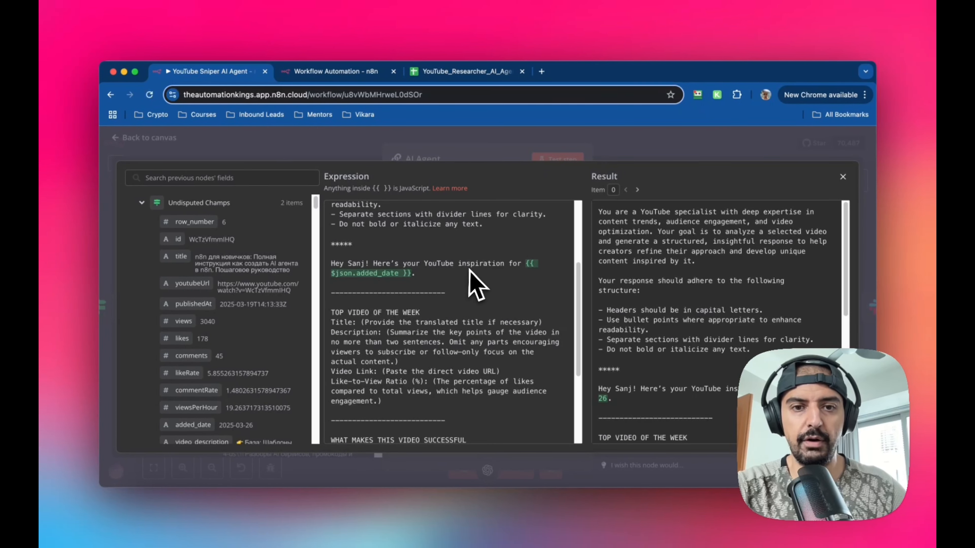
scroll(476, 311, down, 3)
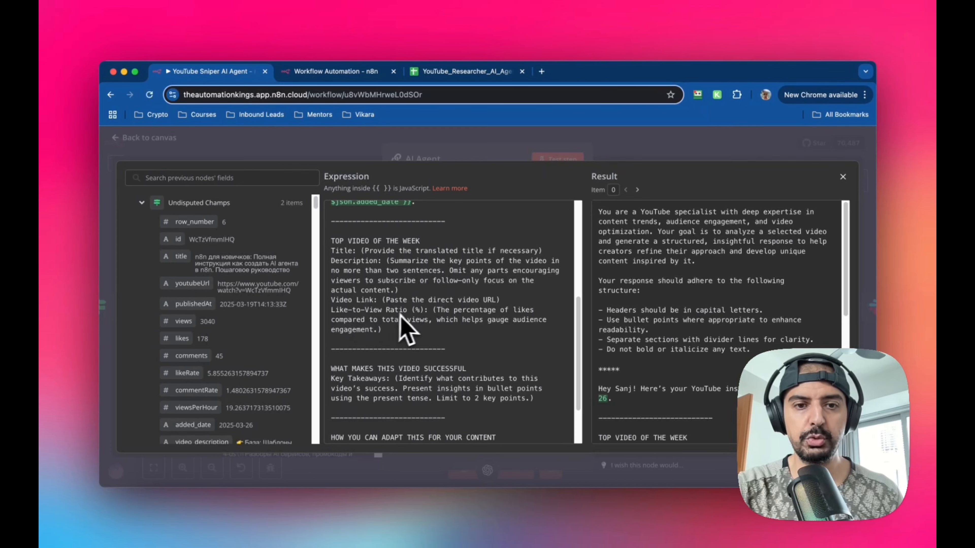
scroll(413, 330, up, 8)
scroll(426, 265, down, 8)
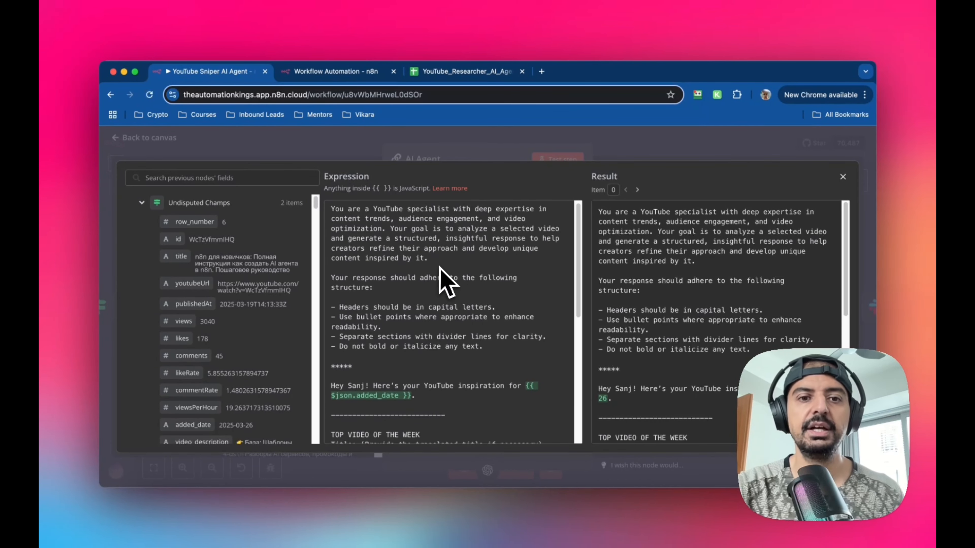
scroll(440, 268, down, 5)
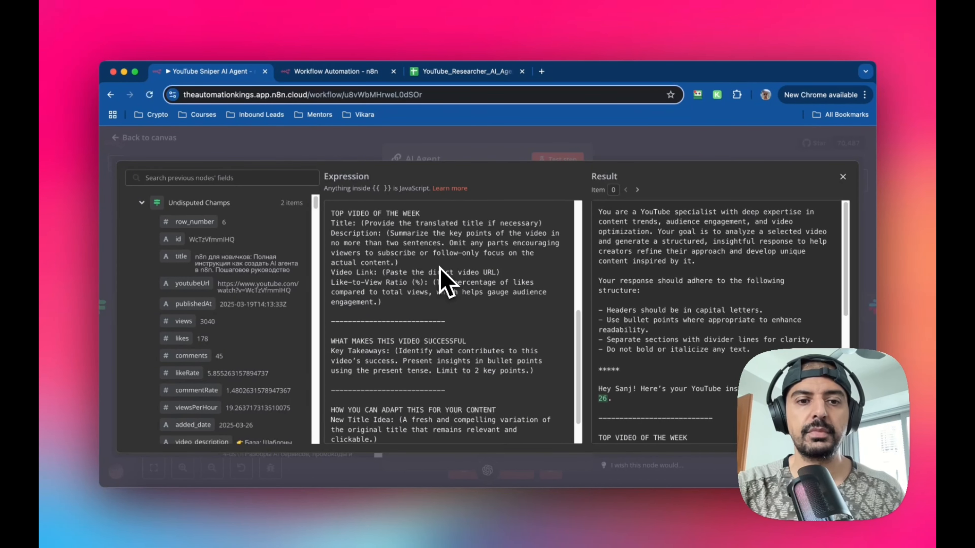
scroll(447, 282, down, 1)
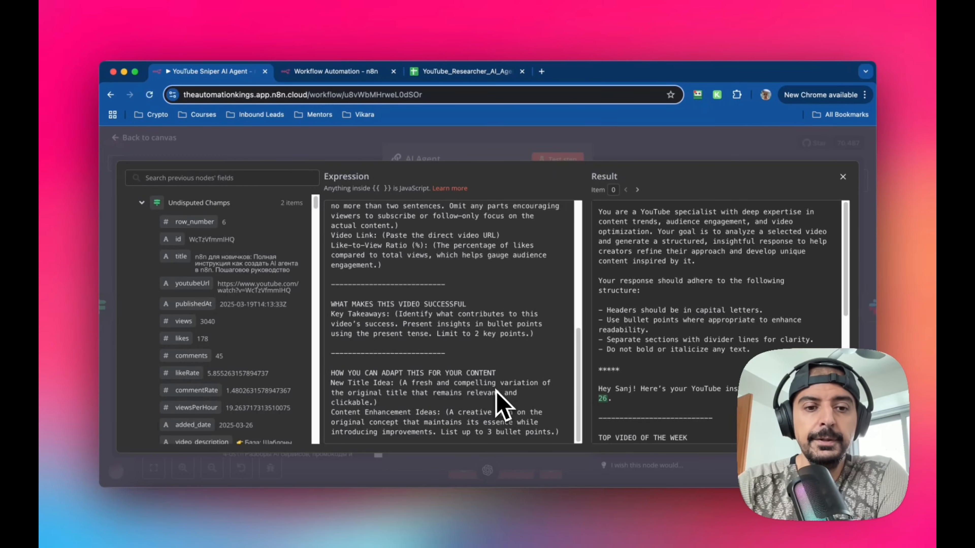
scroll(391, 236, up, 8)
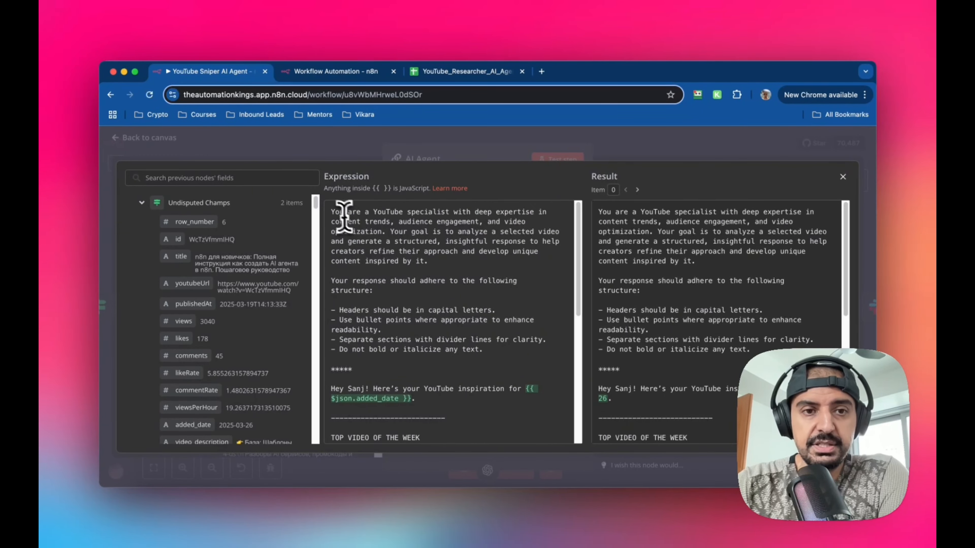
- Select and copy the entire system message text from the original AI Agent
drag(332, 212, 547, 397)
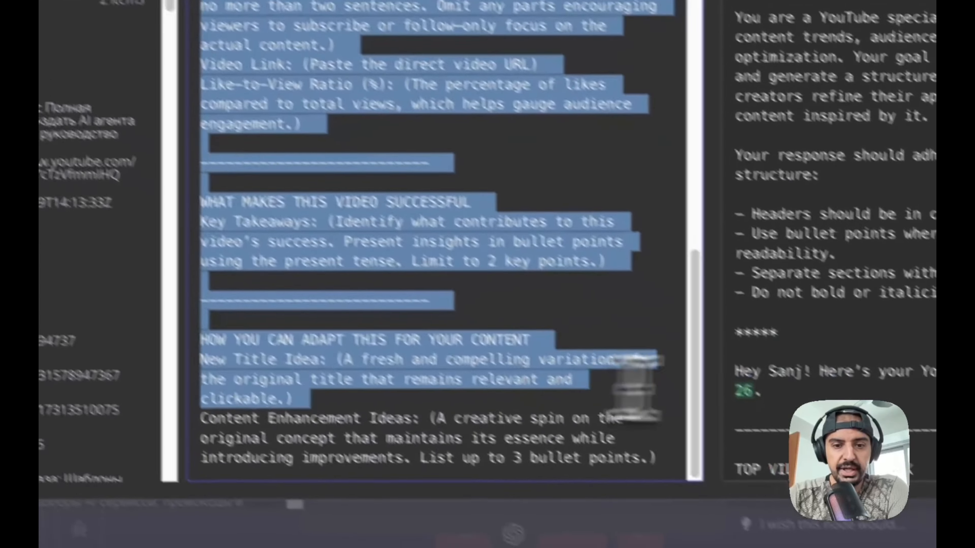
drag(633, 388, 675, 461)
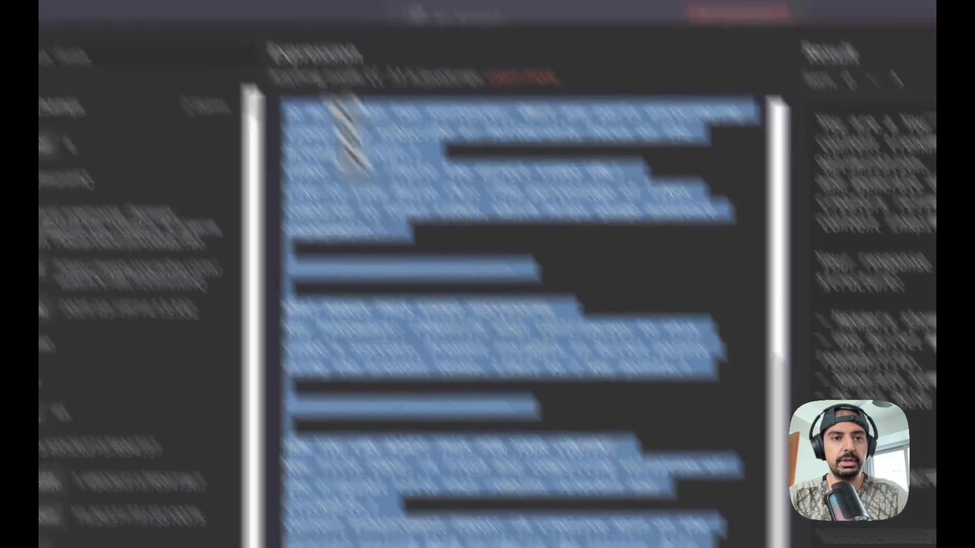
text(Title: {{ $json.title }} Description: {{ $json.video_description }} Video URL: {{ $json.youtubeUrl }} LikeRate: {{ $json.likeRate }} Today's Date: {{ $json.added_date }})
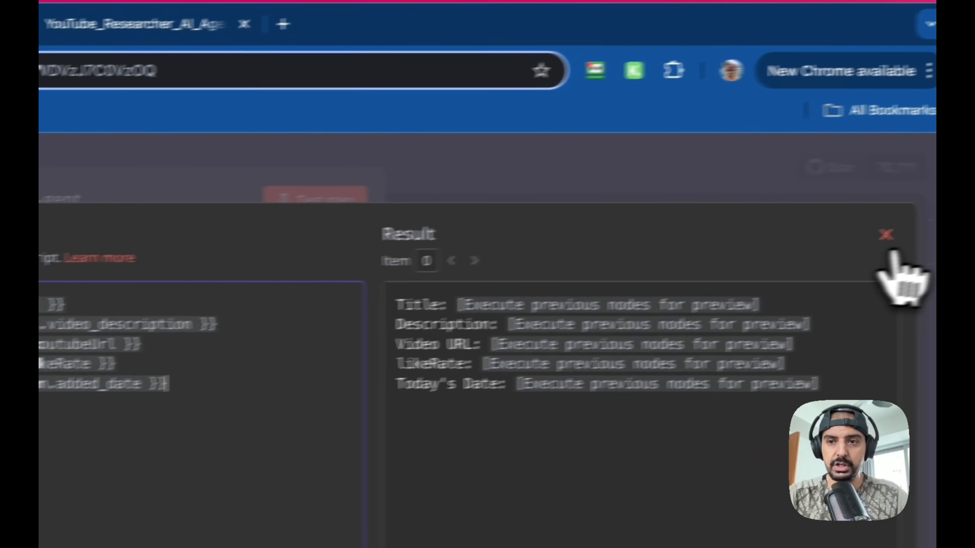
click(886, 235)
- Add a System Message option to the new AI Agent, switch it to an expression, and paste the copied system prompt
scroll(348, 305, down, 3)
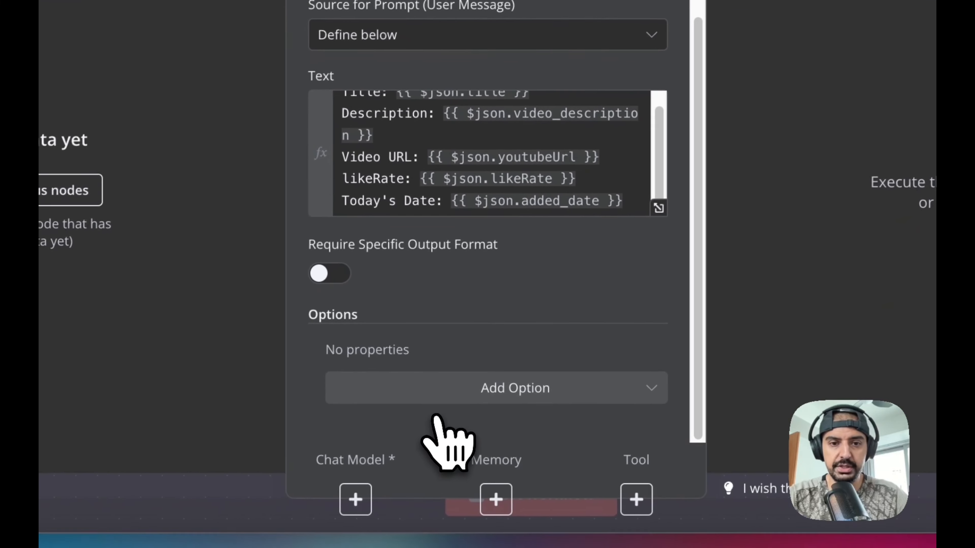
click(385, 438)
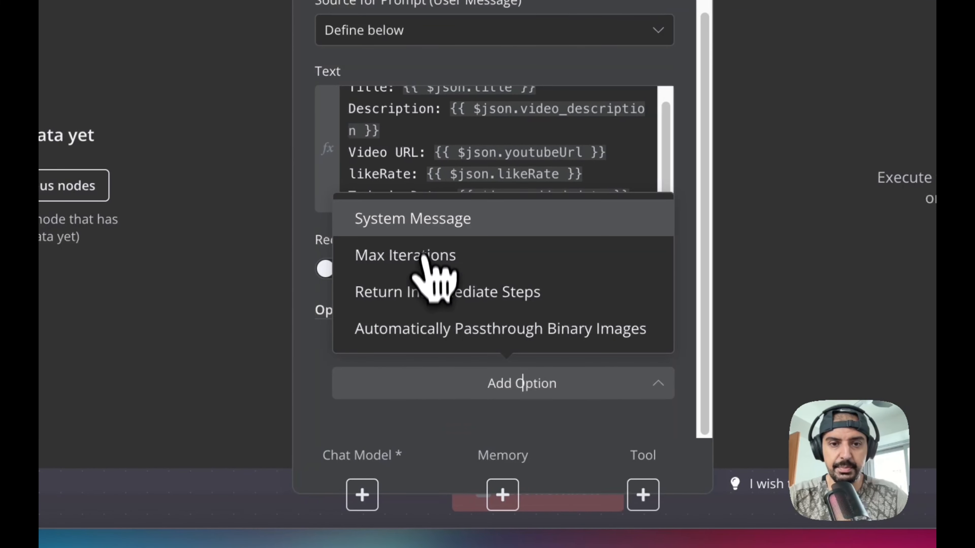
click(412, 219)
scroll(506, 326, down, 3)
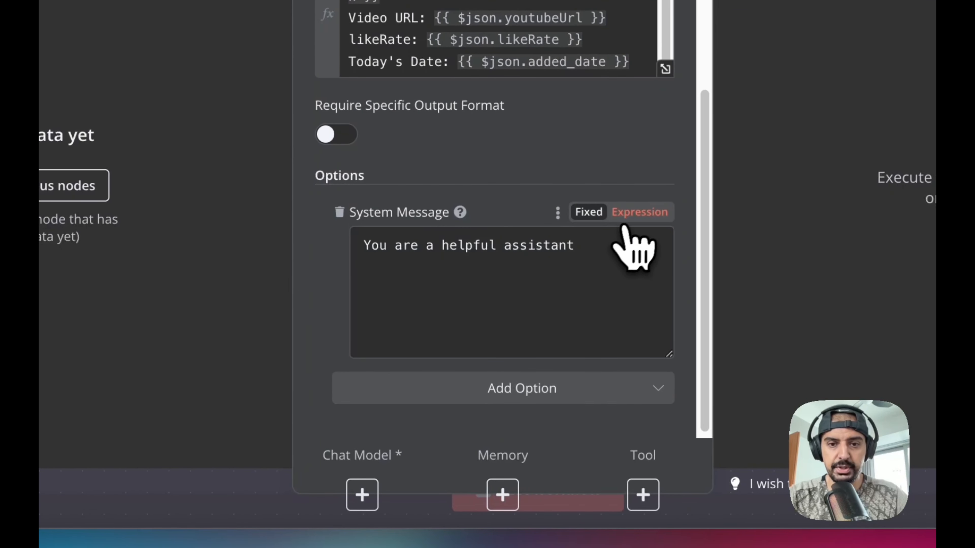
click(626, 215)
click(665, 323)
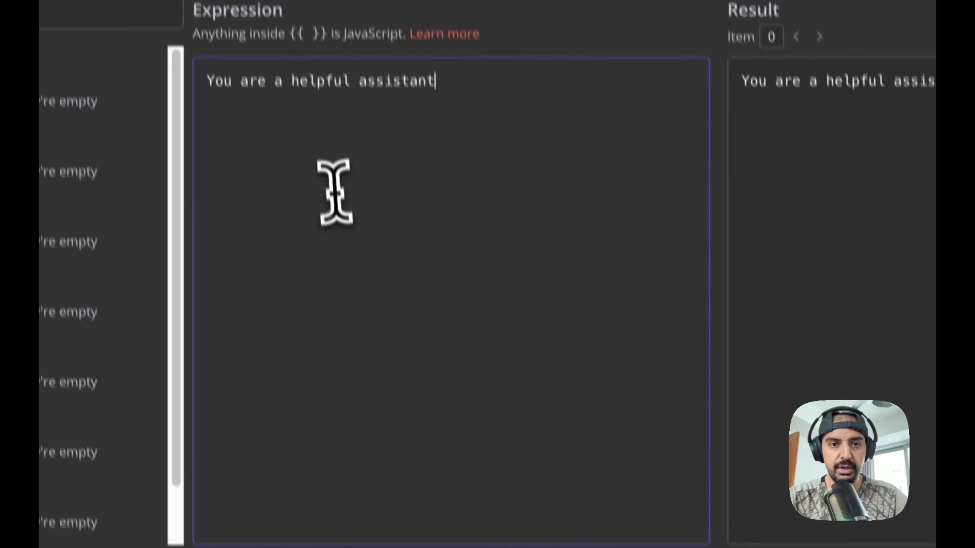
key(ctrl+v)
scroll(487, 322, up, 10)
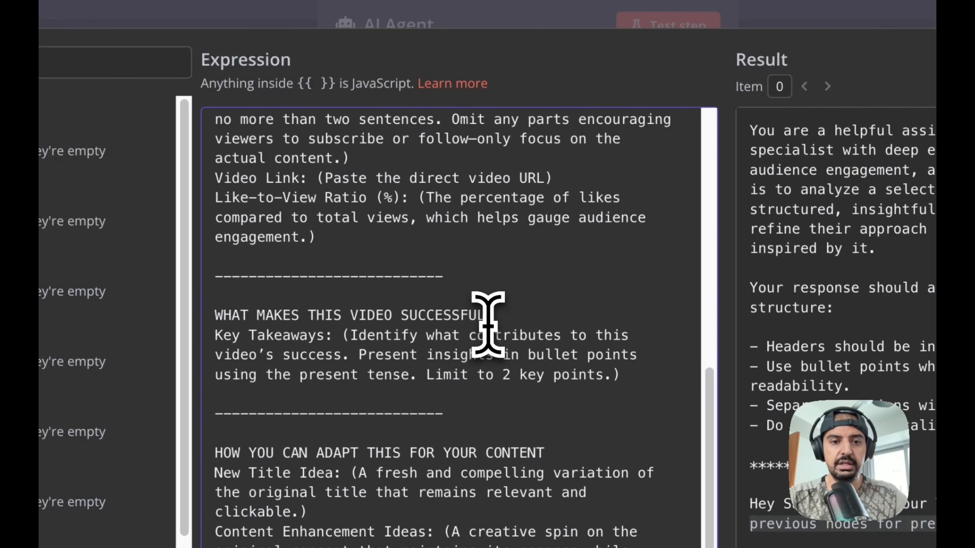
scroll(488, 325, up, 10)
click(835, 255)
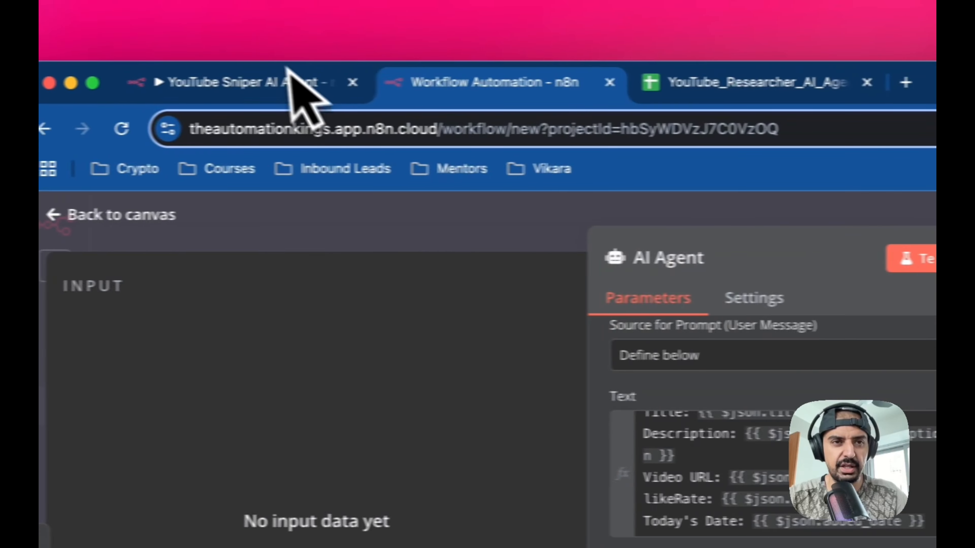
- Close the new AI Agent node and return to the workflow canvas
click(238, 81)
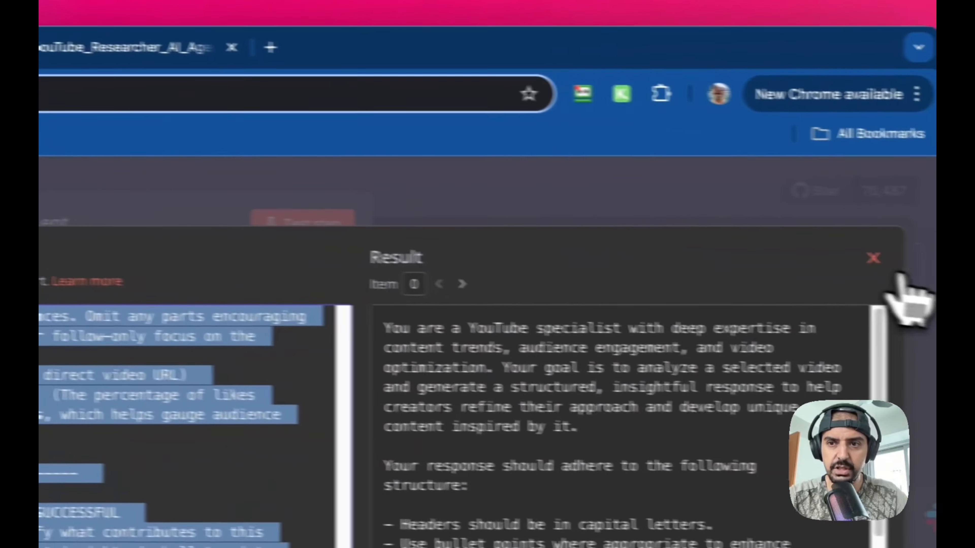
click(874, 257)
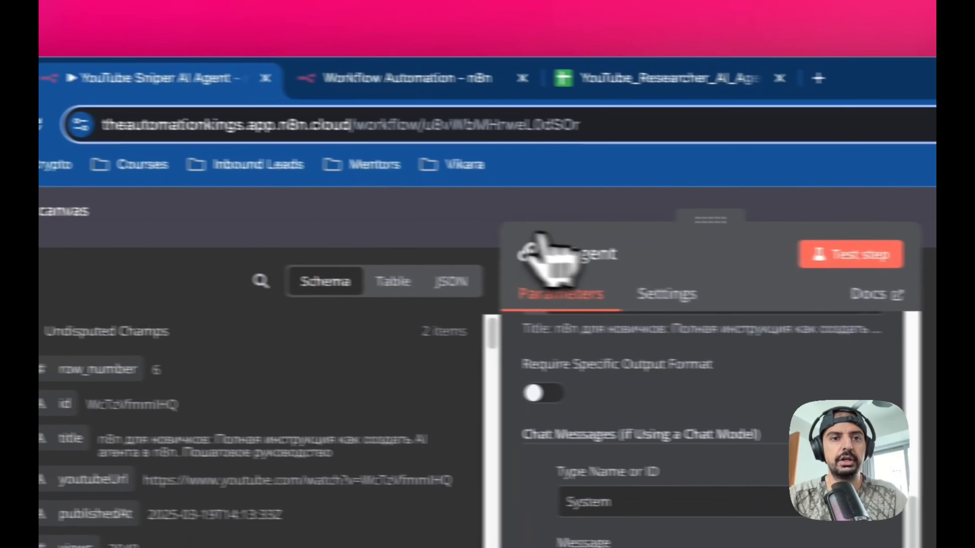
click(61, 211)
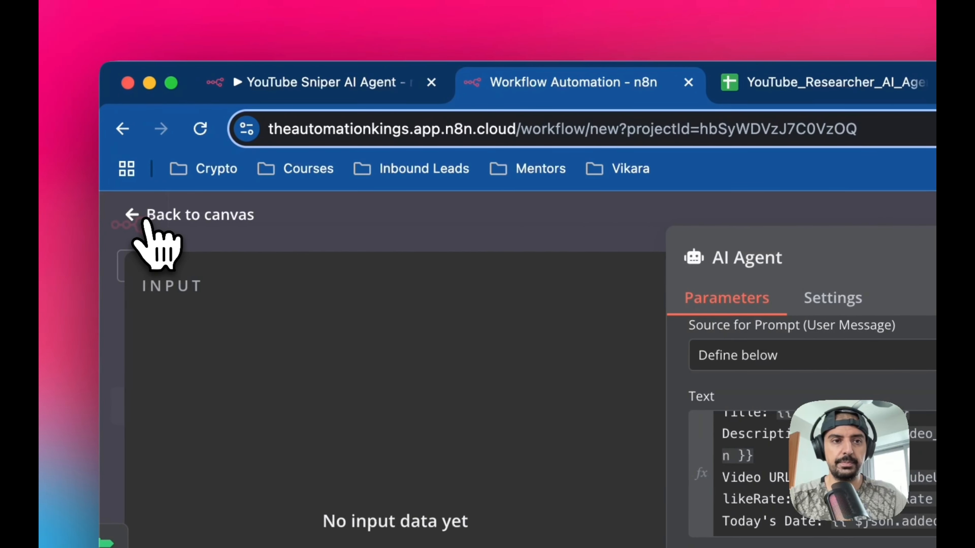
click(142, 222)
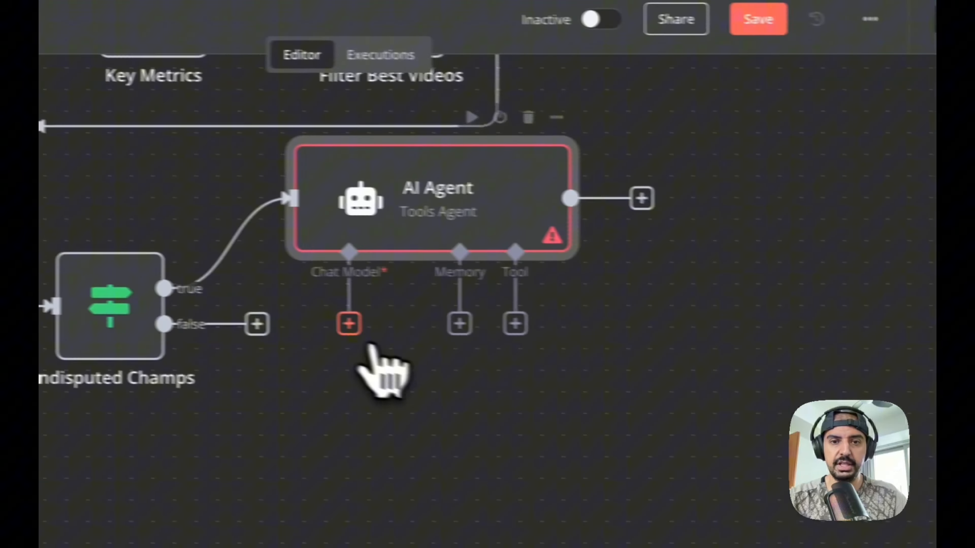
- Attach an OpenAI Chat Model to the new AI Agent's chat model input, using the OpenAI account credential and gpt-4o-mini
click(677, 355)
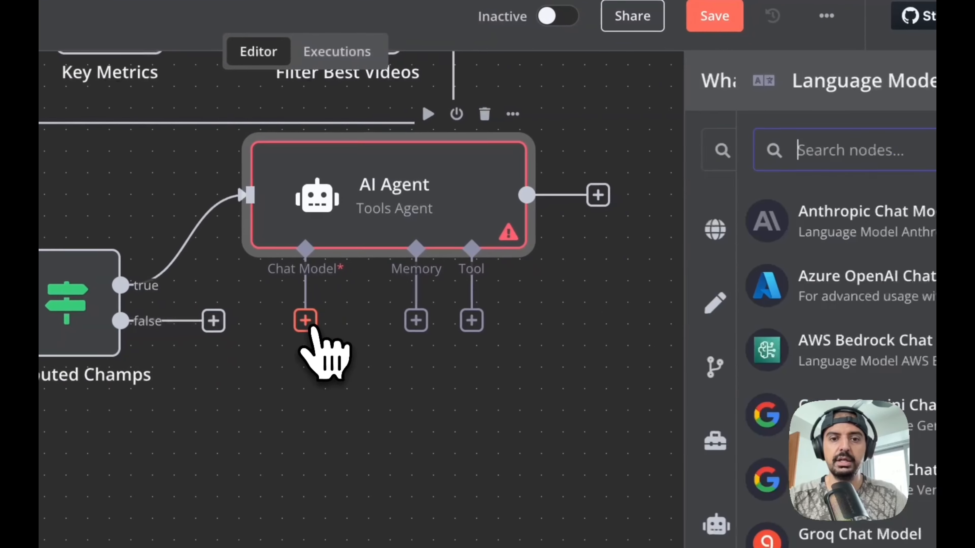
text(open)
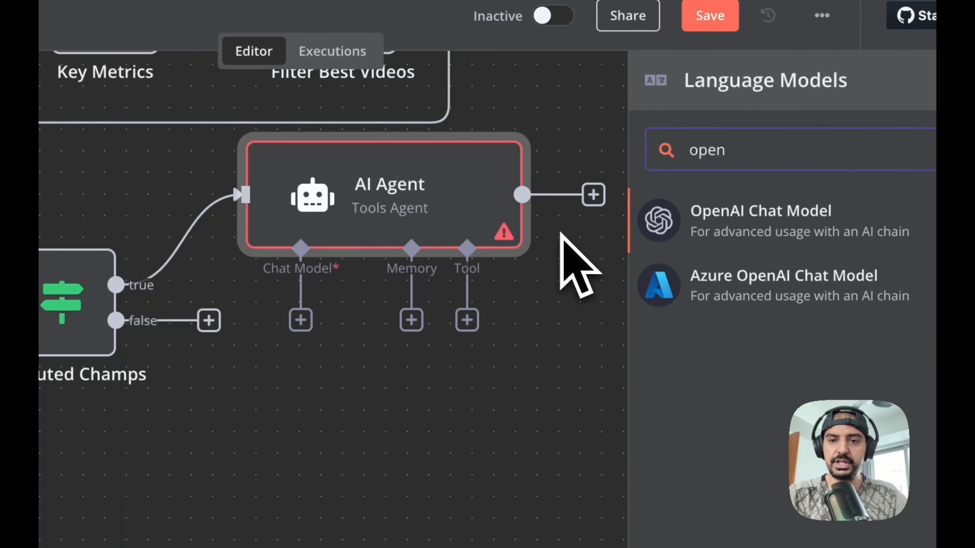
click(681, 224)
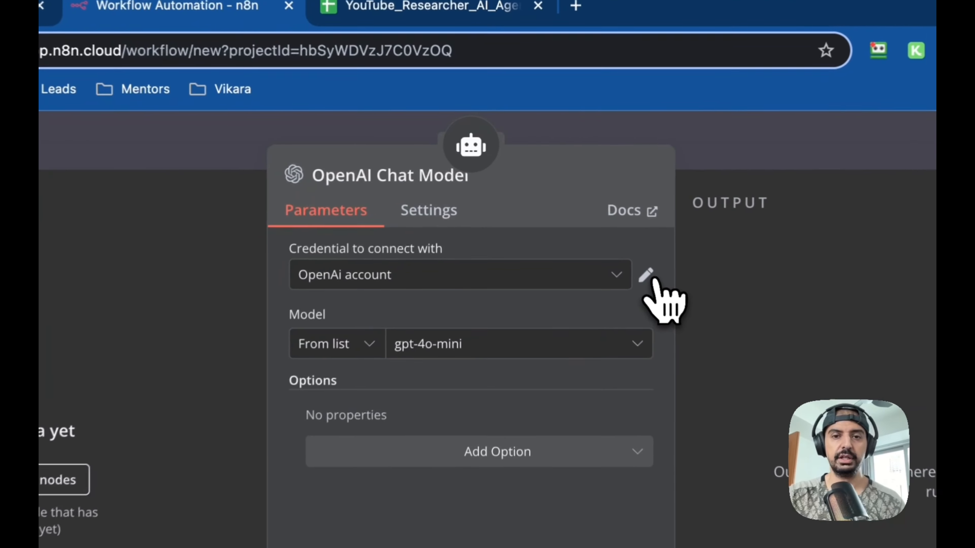
click(578, 210)
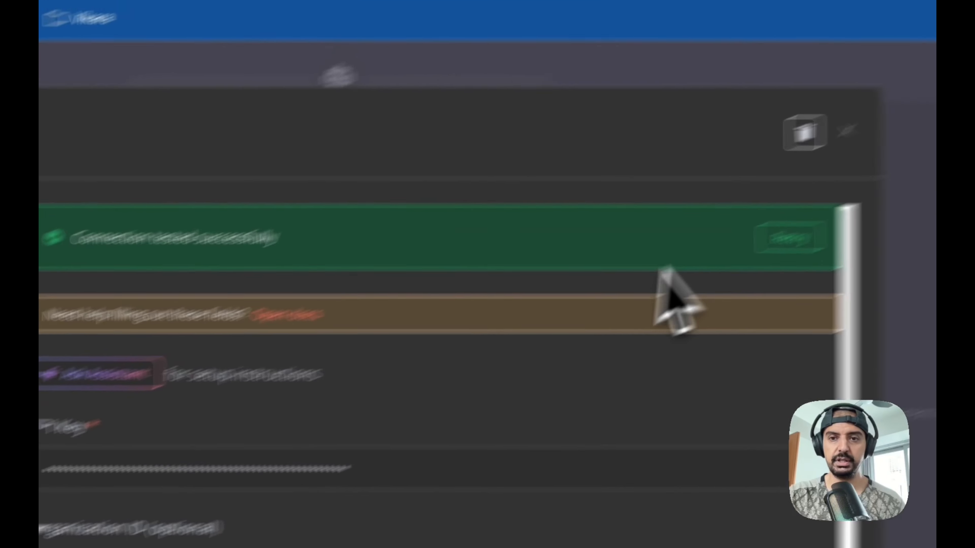
click(846, 130)
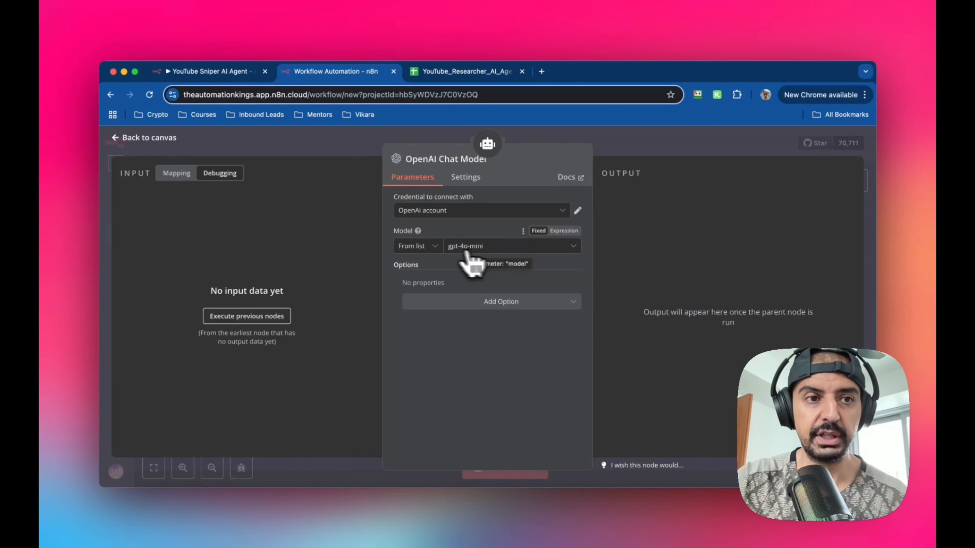
- Return to the canvas and reposition the OpenAI Chat Model node beneath the AI Agent
click(119, 137)
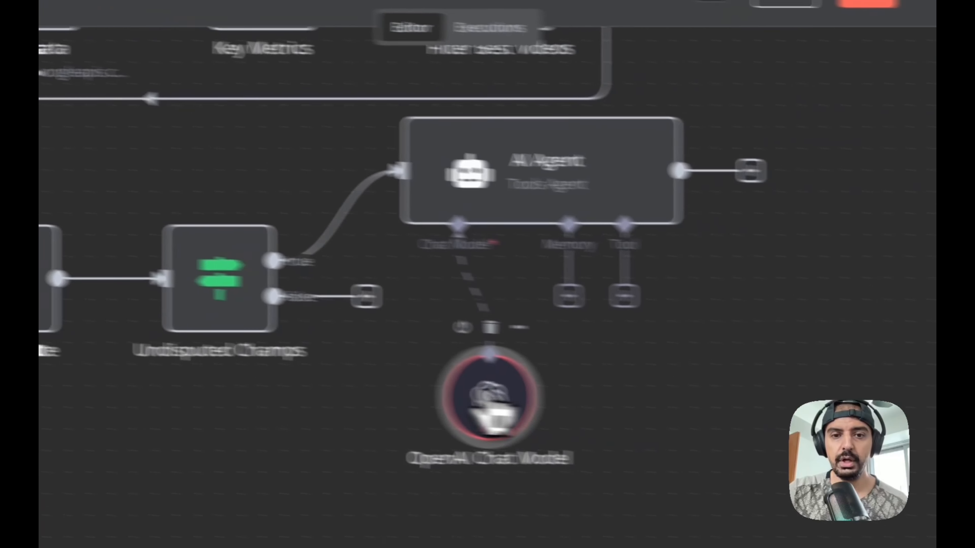
drag(494, 414, 452, 355)
drag(529, 160, 551, 203)
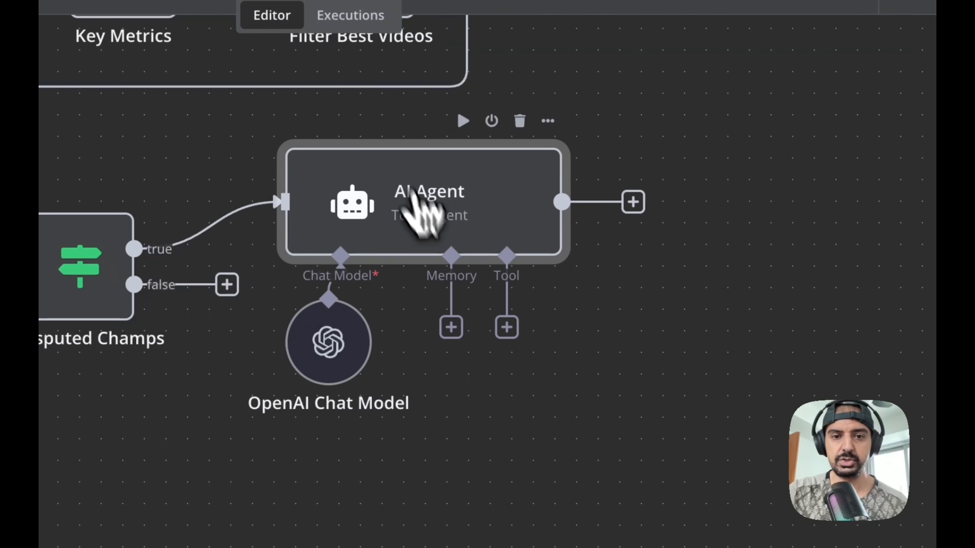
drag(420, 210, 420, 207)
drag(334, 349, 332, 372)
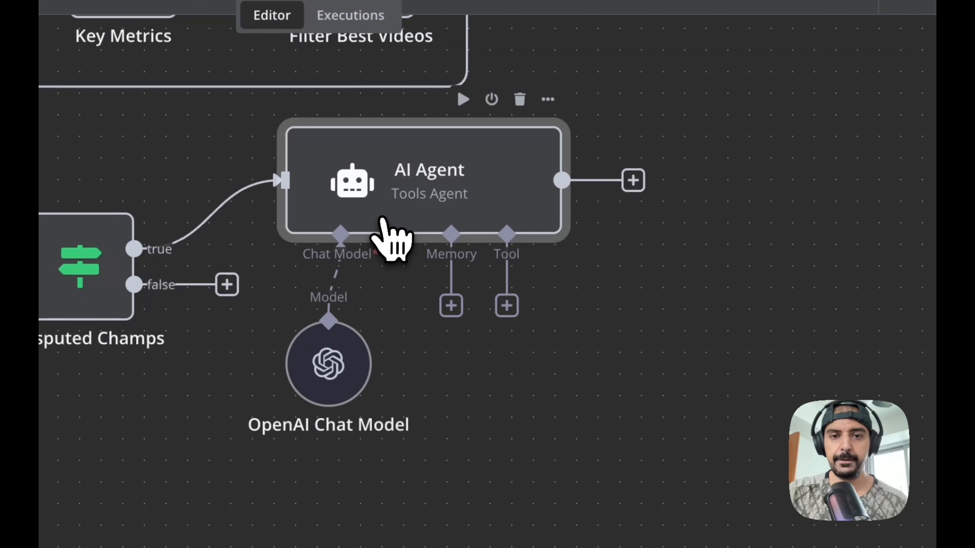
- Add a Slack 'Send a message' action node after the AI Agent
click(652, 205)
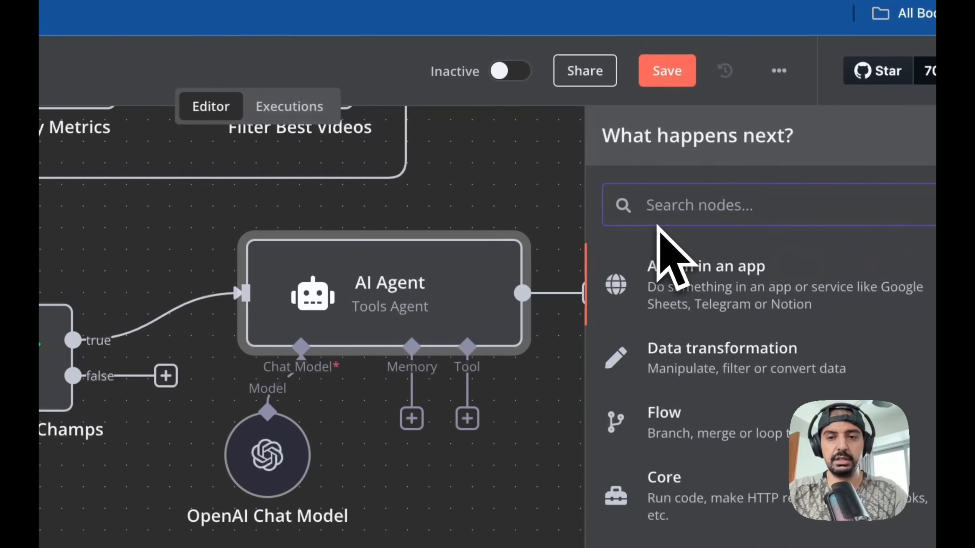
text(slack)
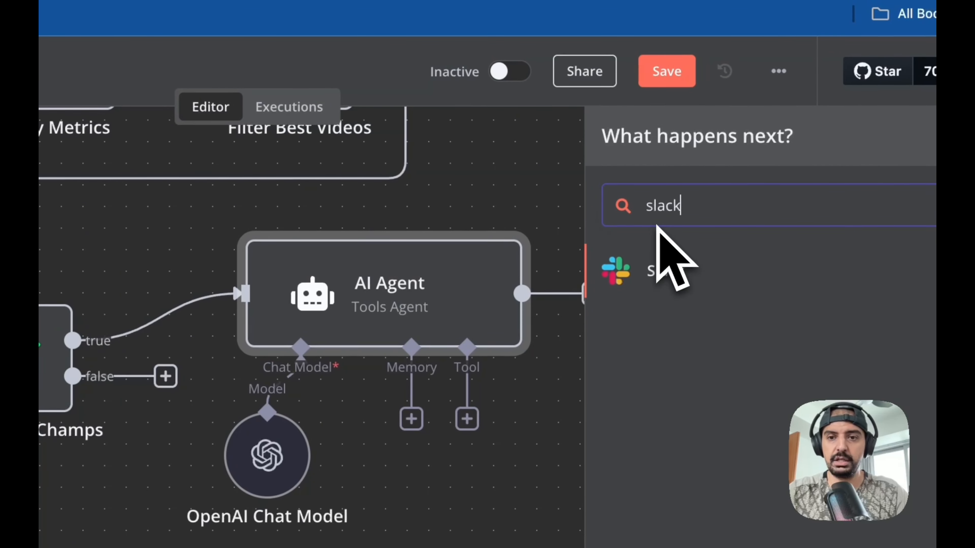
click(669, 272)
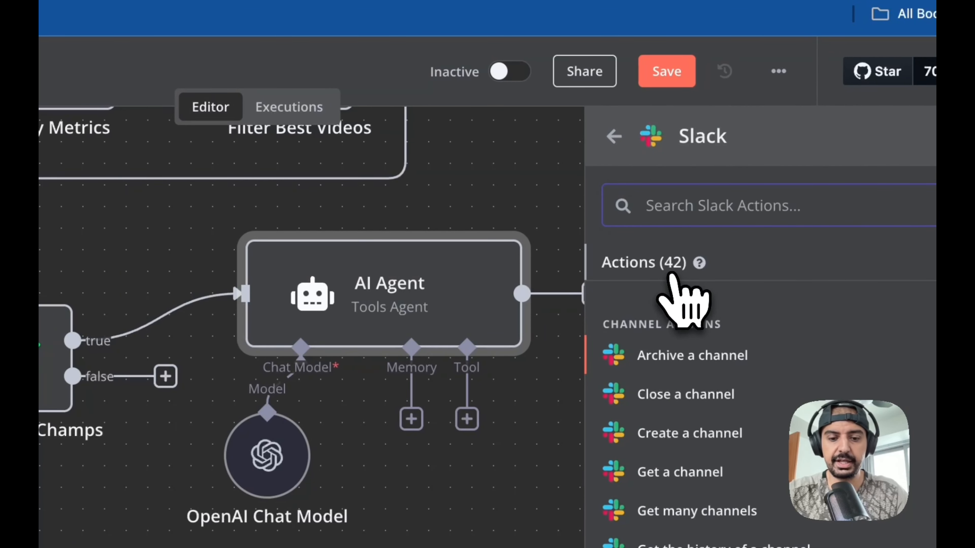
text(message)
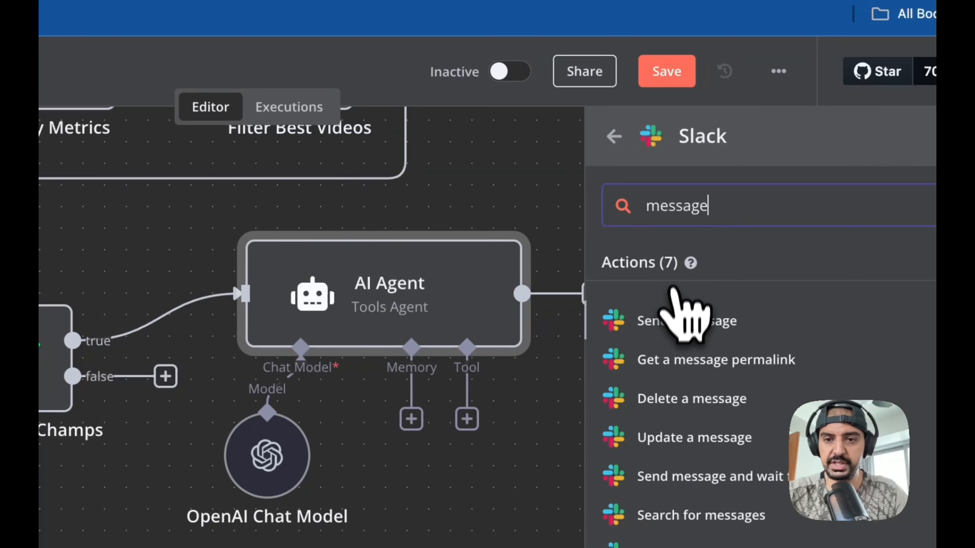
click(680, 327)
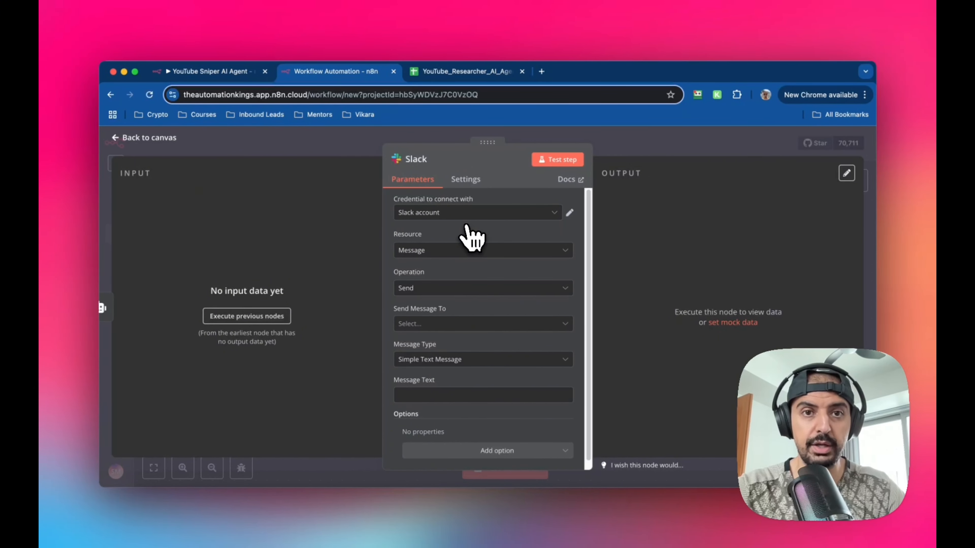
scroll(501, 255, down, 1)
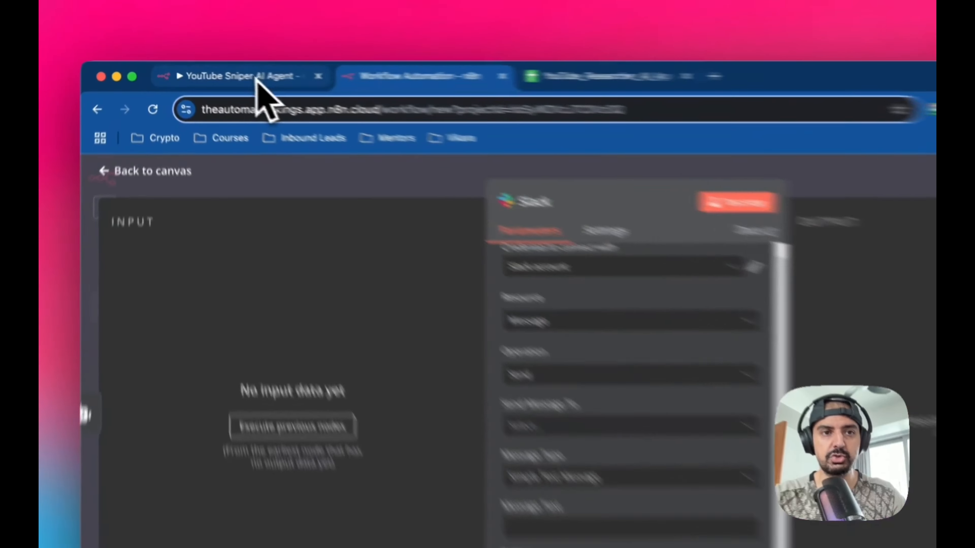
- Open the original workflow's Post to Slack node and copy its Message Text expression
click(226, 71)
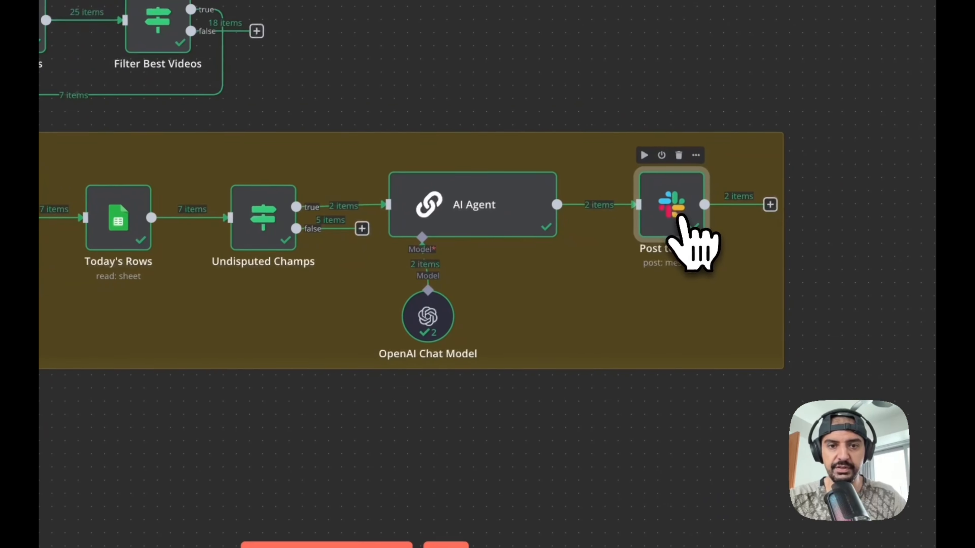
double_click(883, 376)
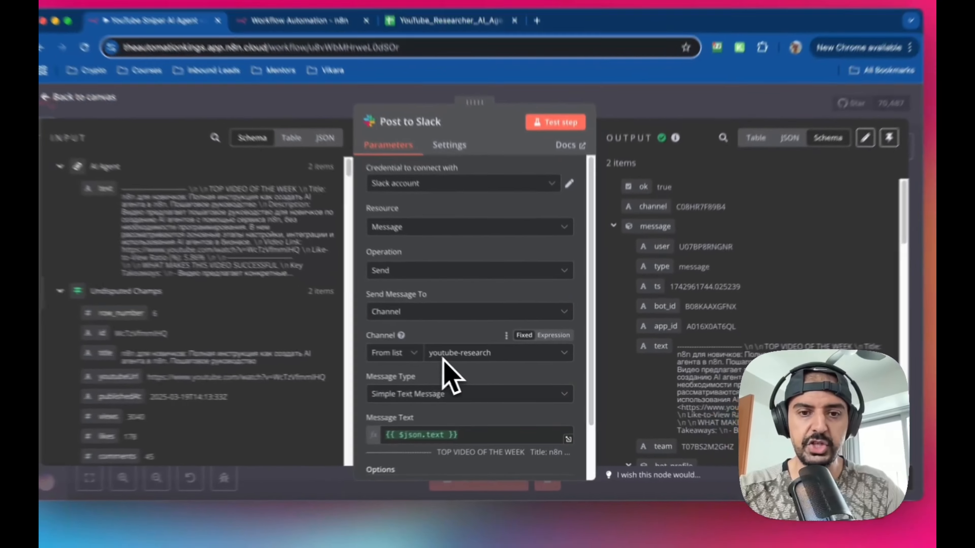
scroll(467, 371, down, 3)
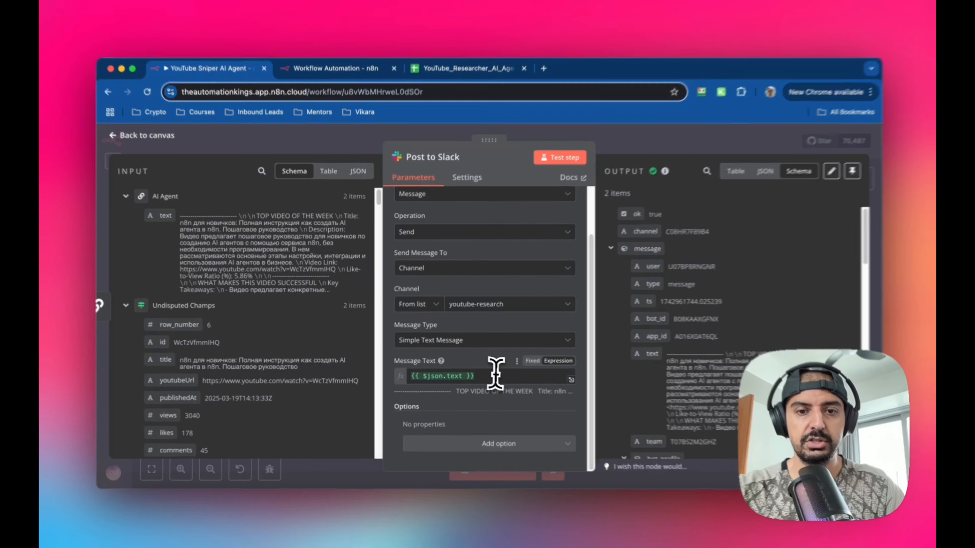
click(495, 374)
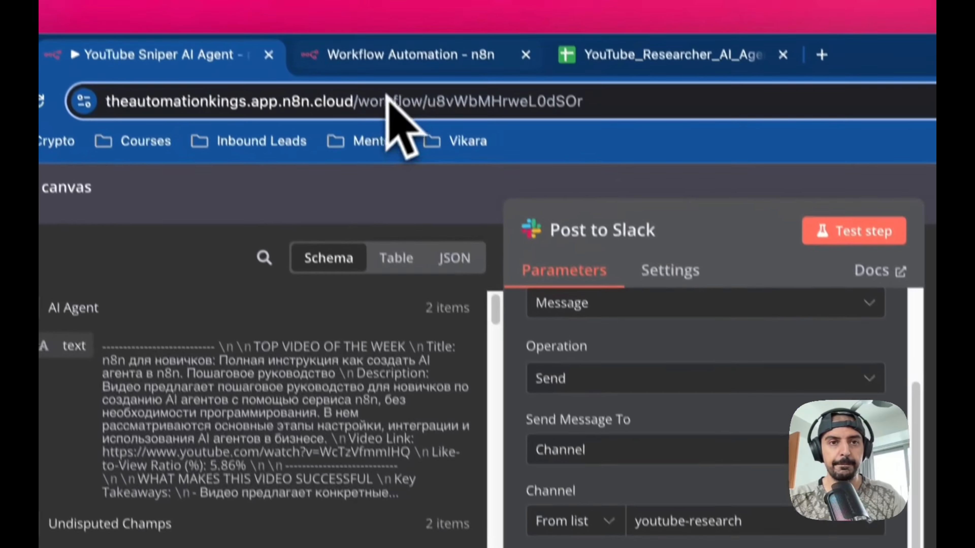
- Paste {{ $json.text }} into the new Slack node's Message Text field as an expression
click(399, 58)
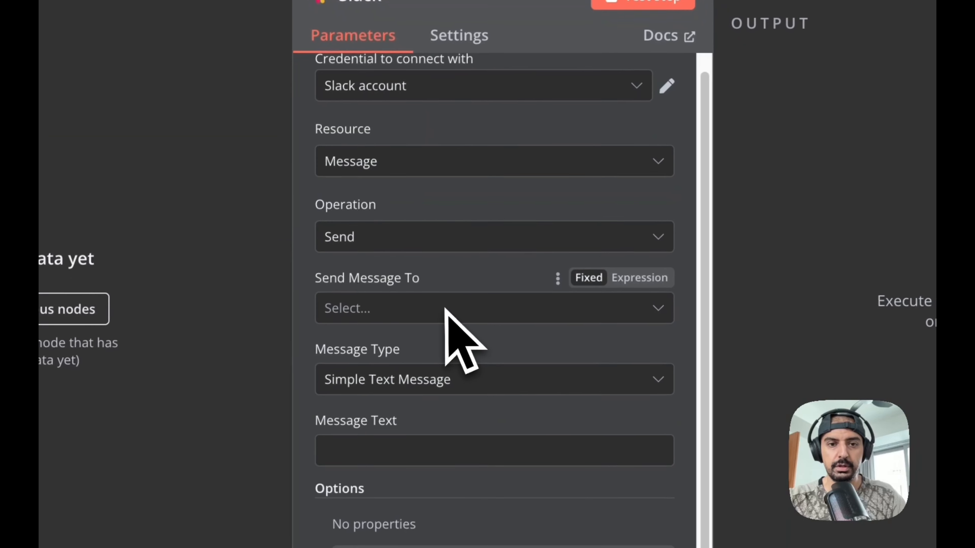
click(441, 455)
text({{ $json.text }})
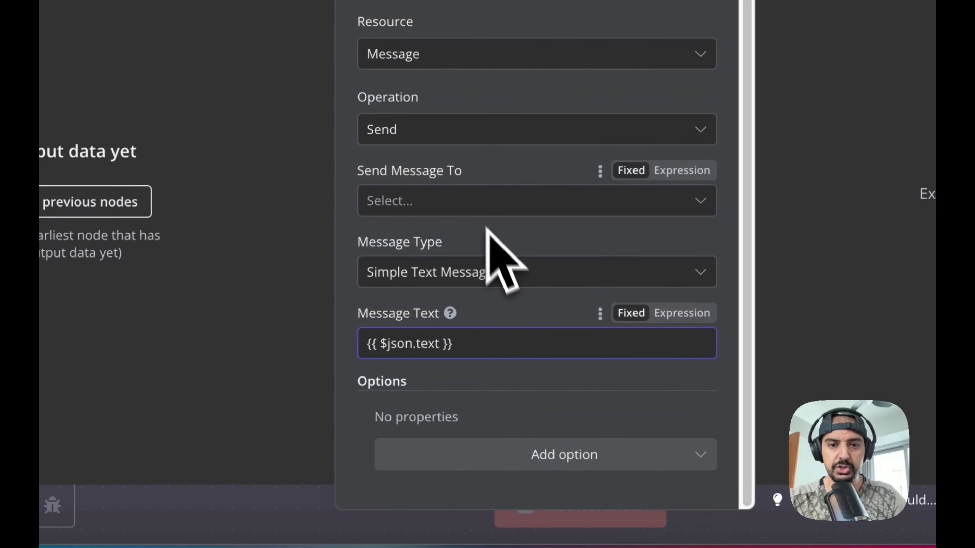
click(657, 318)
click(540, 324)
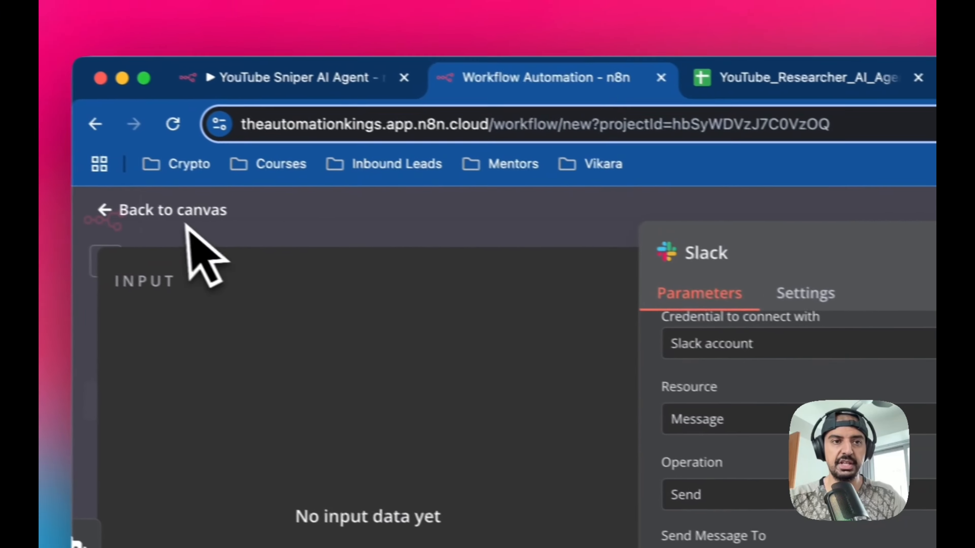
- Review the original Post to Slack node's channel and message settings, then return to its canvas
click(96, 42)
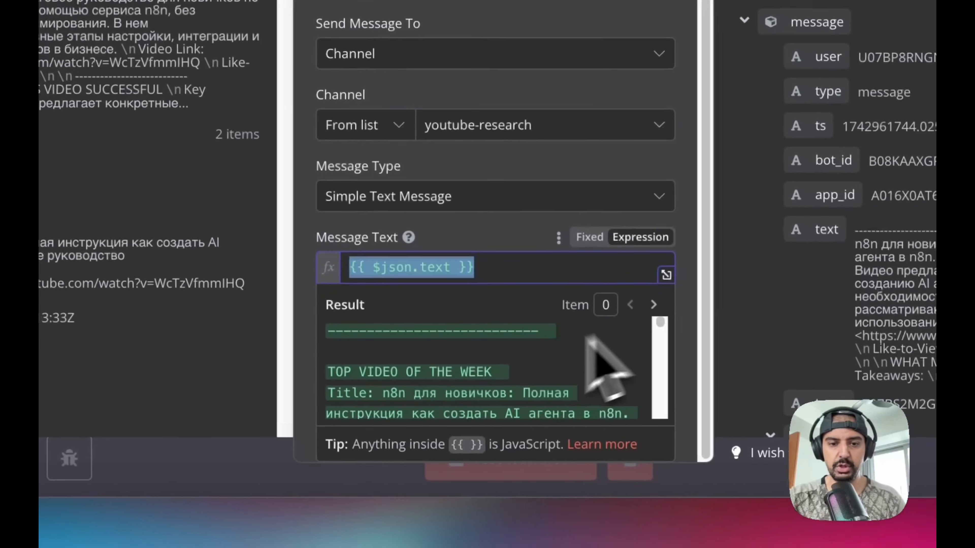
scroll(576, 422, down, 5)
click(514, 325)
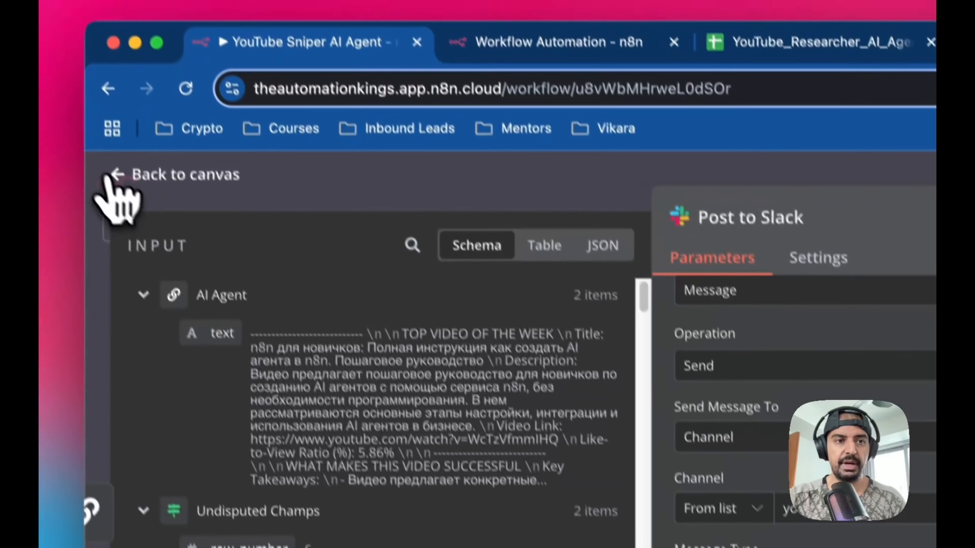
click(110, 181)
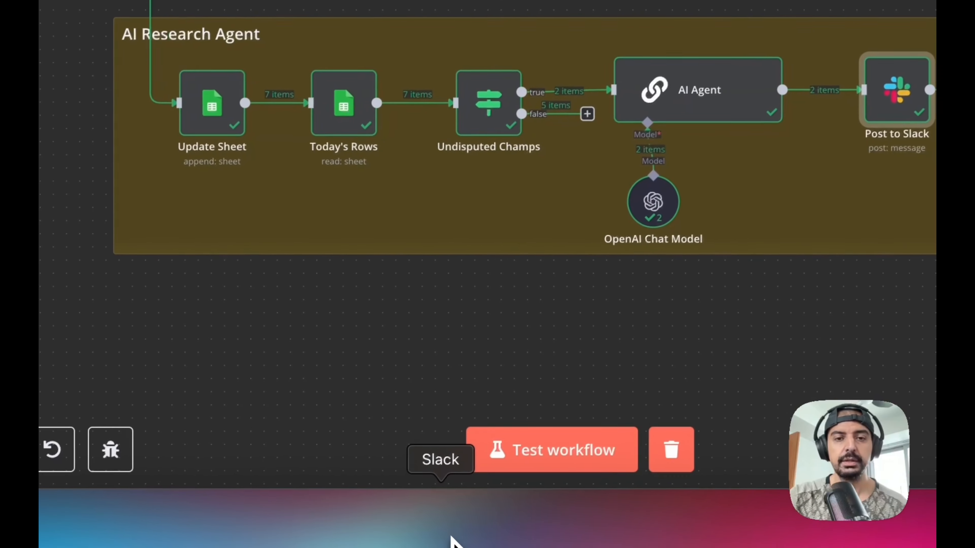
- Switch to Slack and scroll through the youtube-research channel's posted top-video reports
click(450, 537)
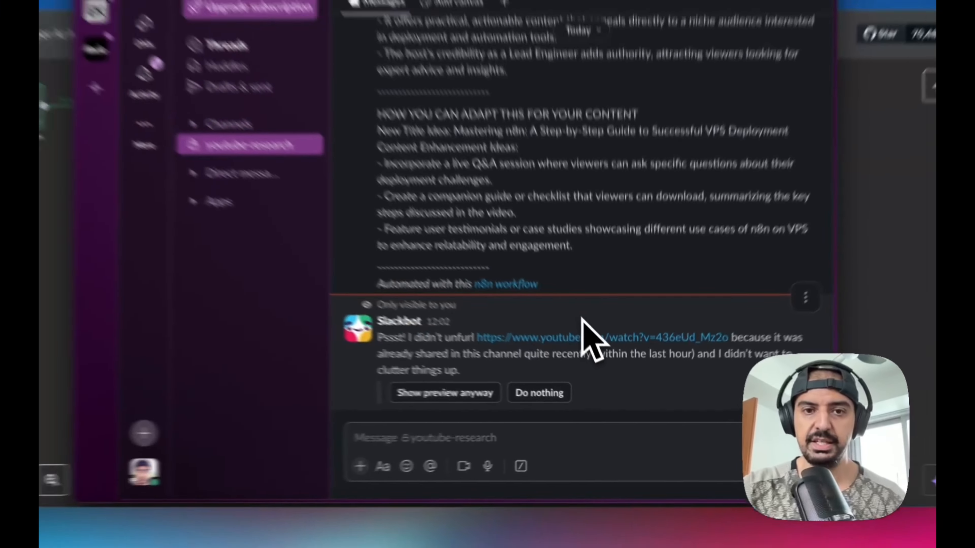
scroll(560, 269, up, 10)
scroll(599, 351, up, 3)
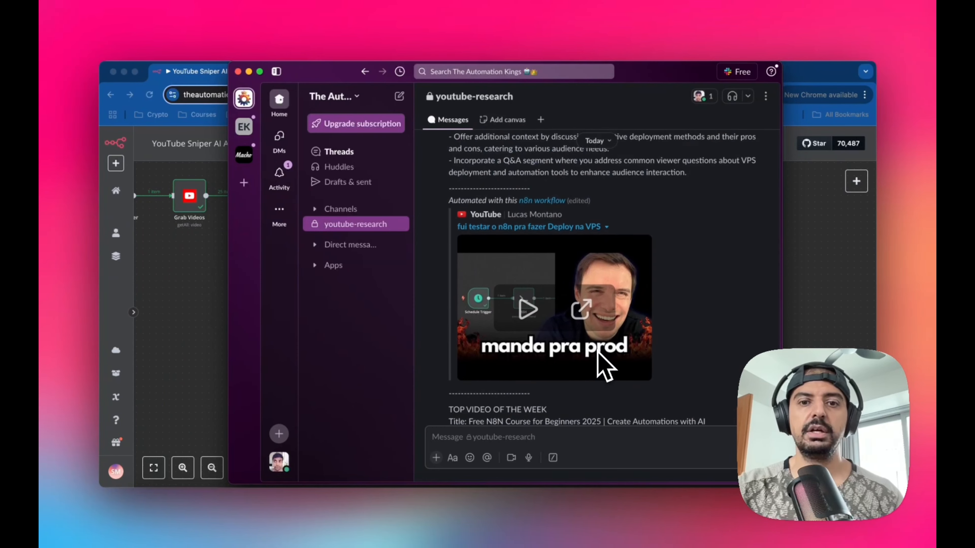
scroll(539, 255, up, 6)
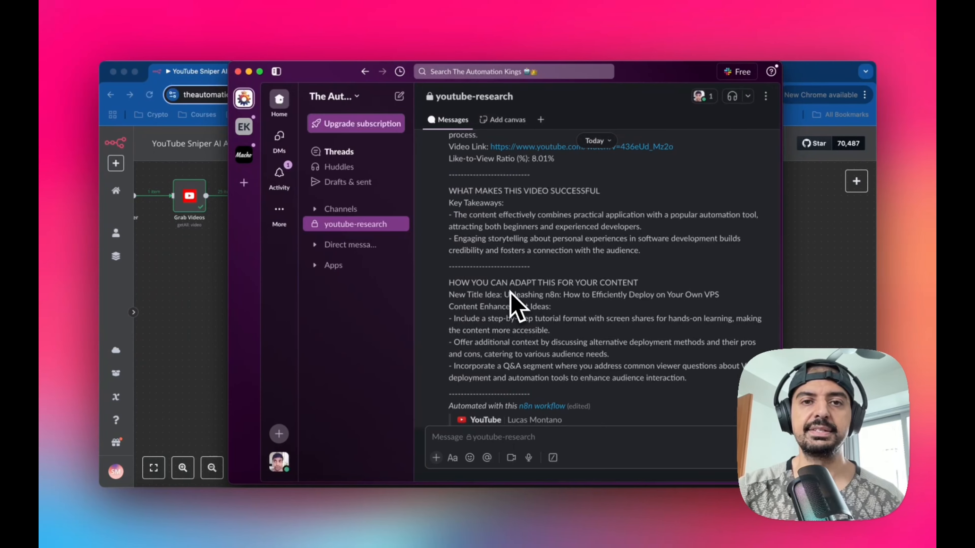
scroll(556, 334, up, 10)
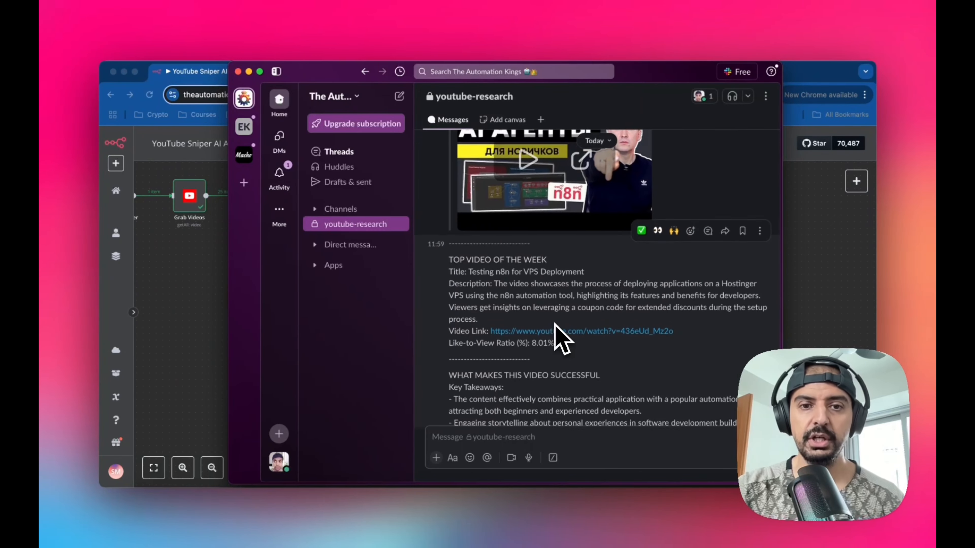
scroll(573, 301, up, 10)
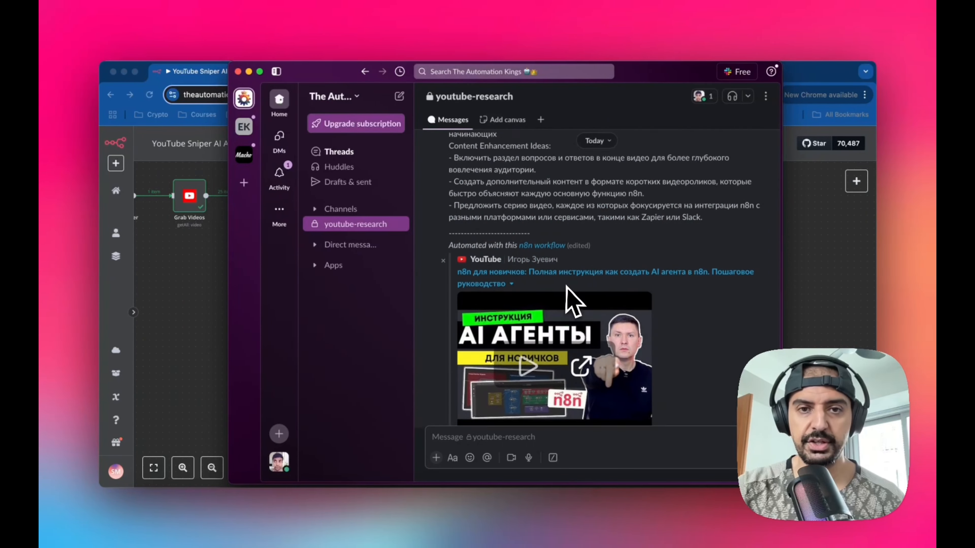
scroll(574, 301, up, 10)
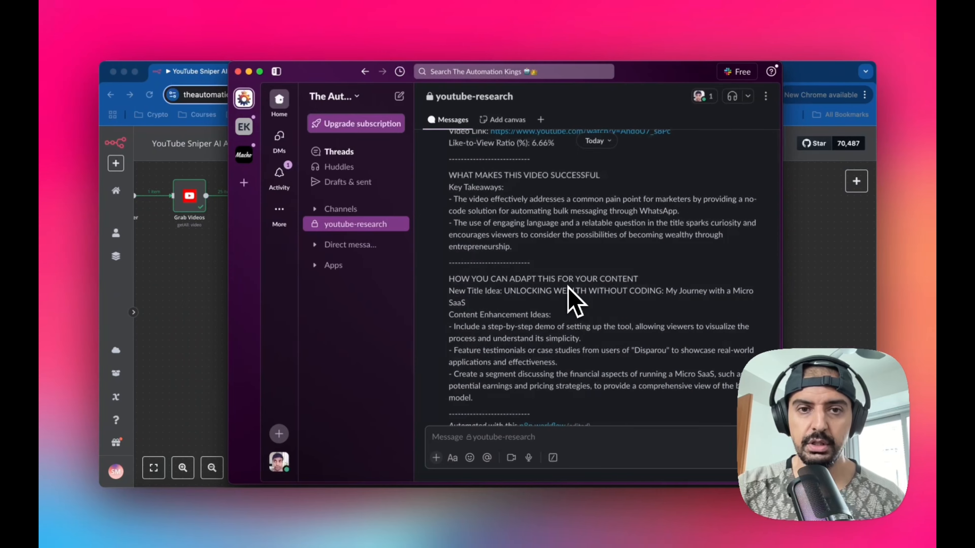
scroll(574, 302, up, 10)
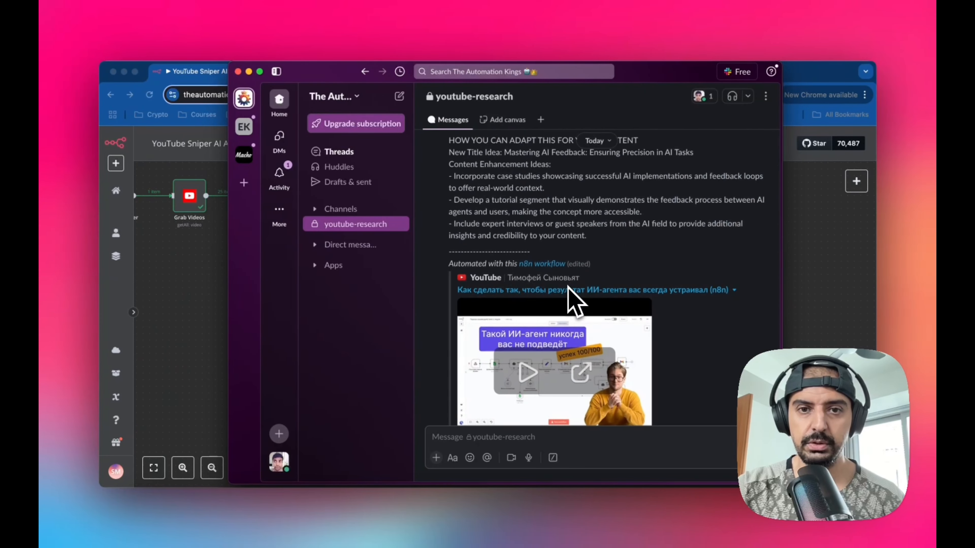
scroll(575, 301, up, 10)
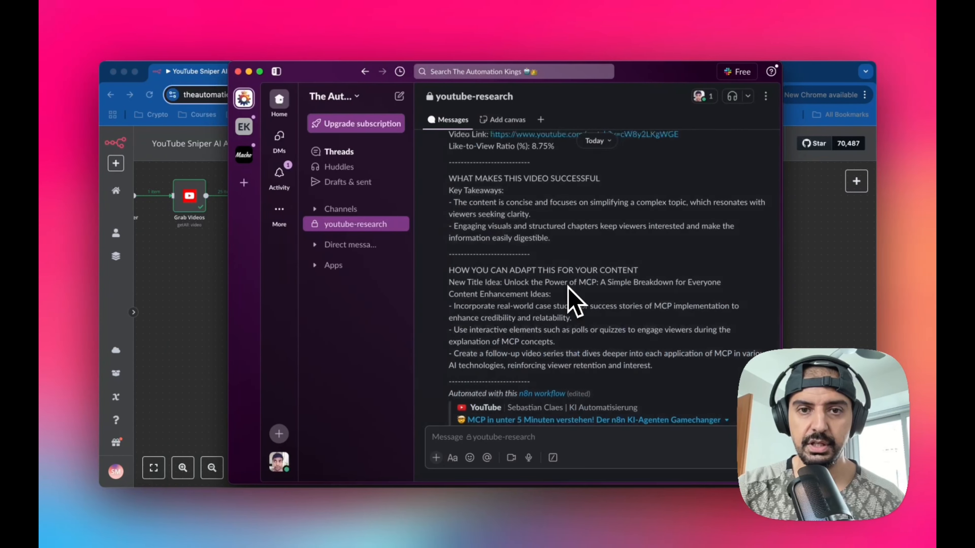
scroll(569, 287, up, 3)
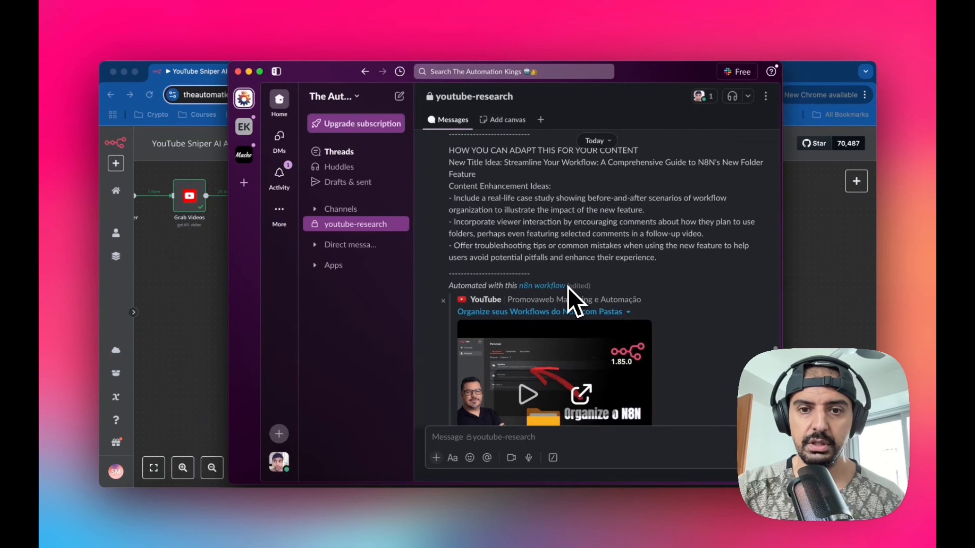
scroll(569, 287, up, 3)
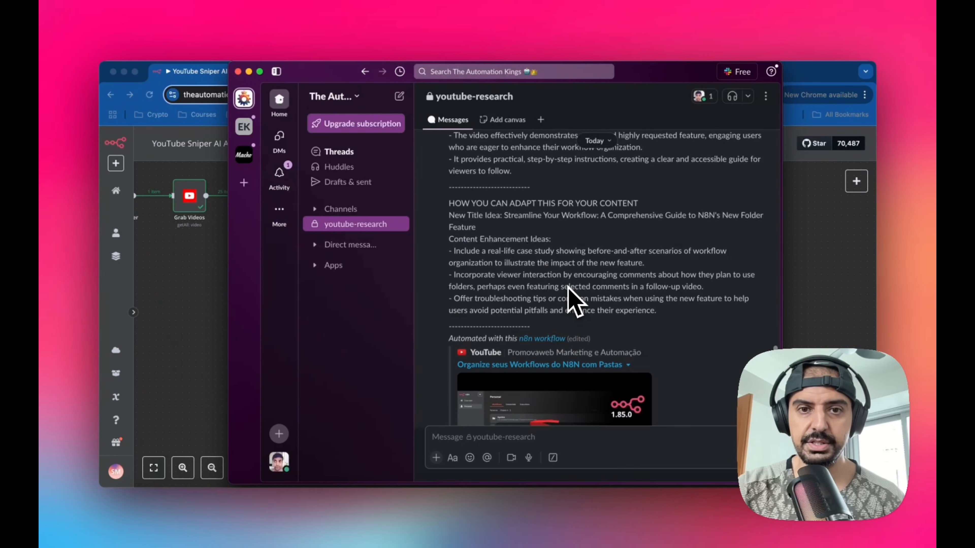
scroll(569, 289, up, 5)
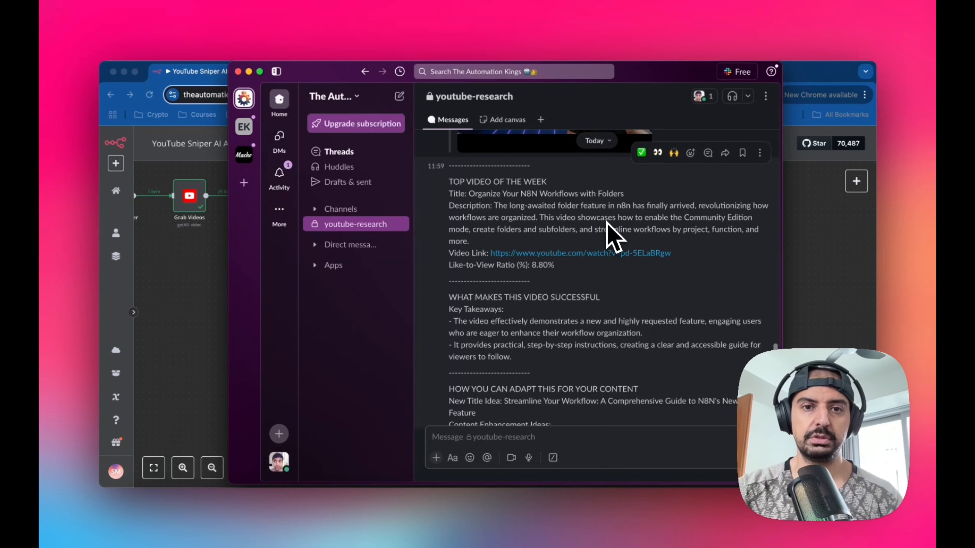
scroll(614, 280, up, 2)
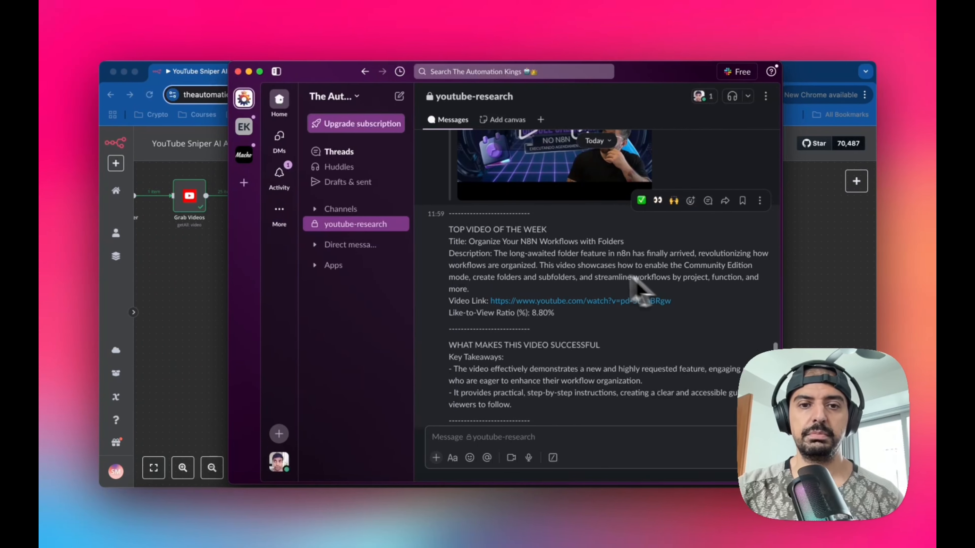
scroll(545, 273, up, 2)
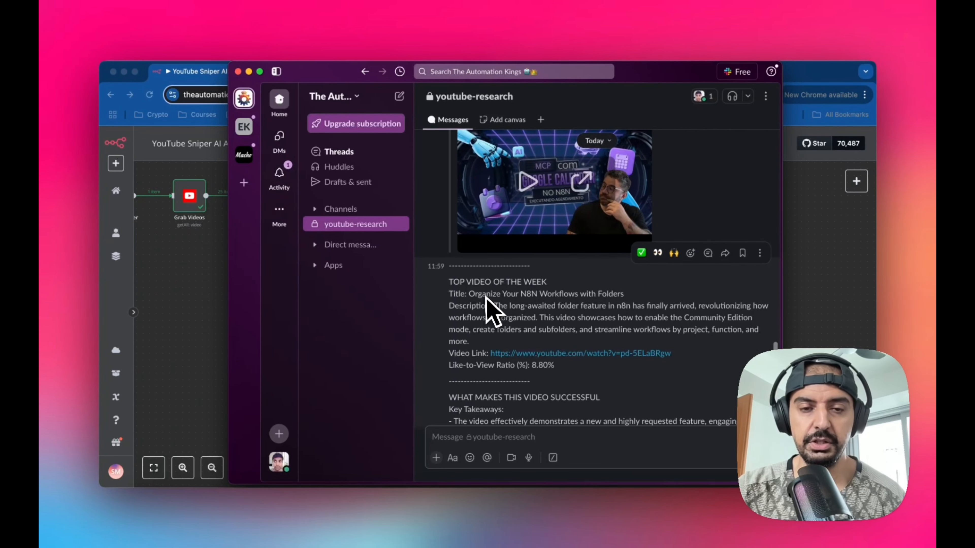
scroll(546, 312, down, 1)
scroll(547, 312, down, 1)
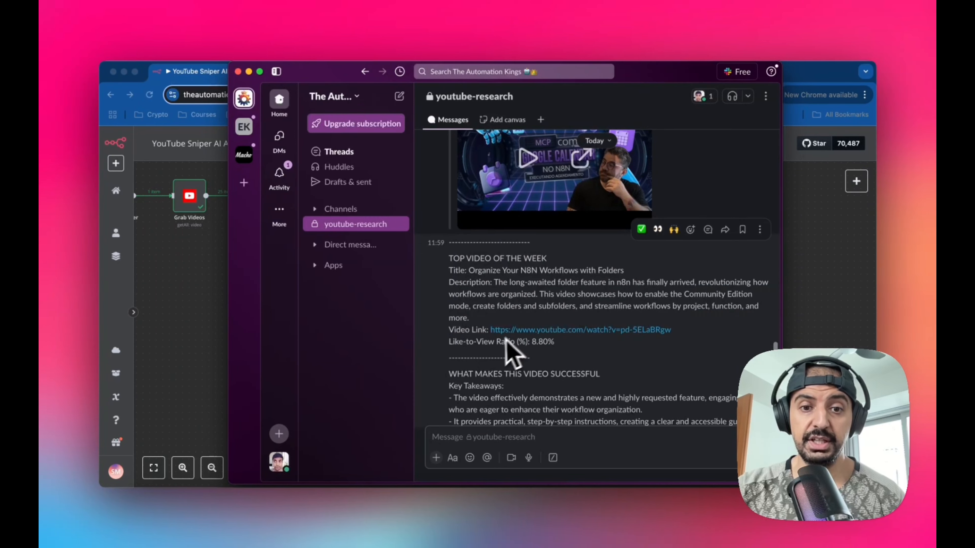